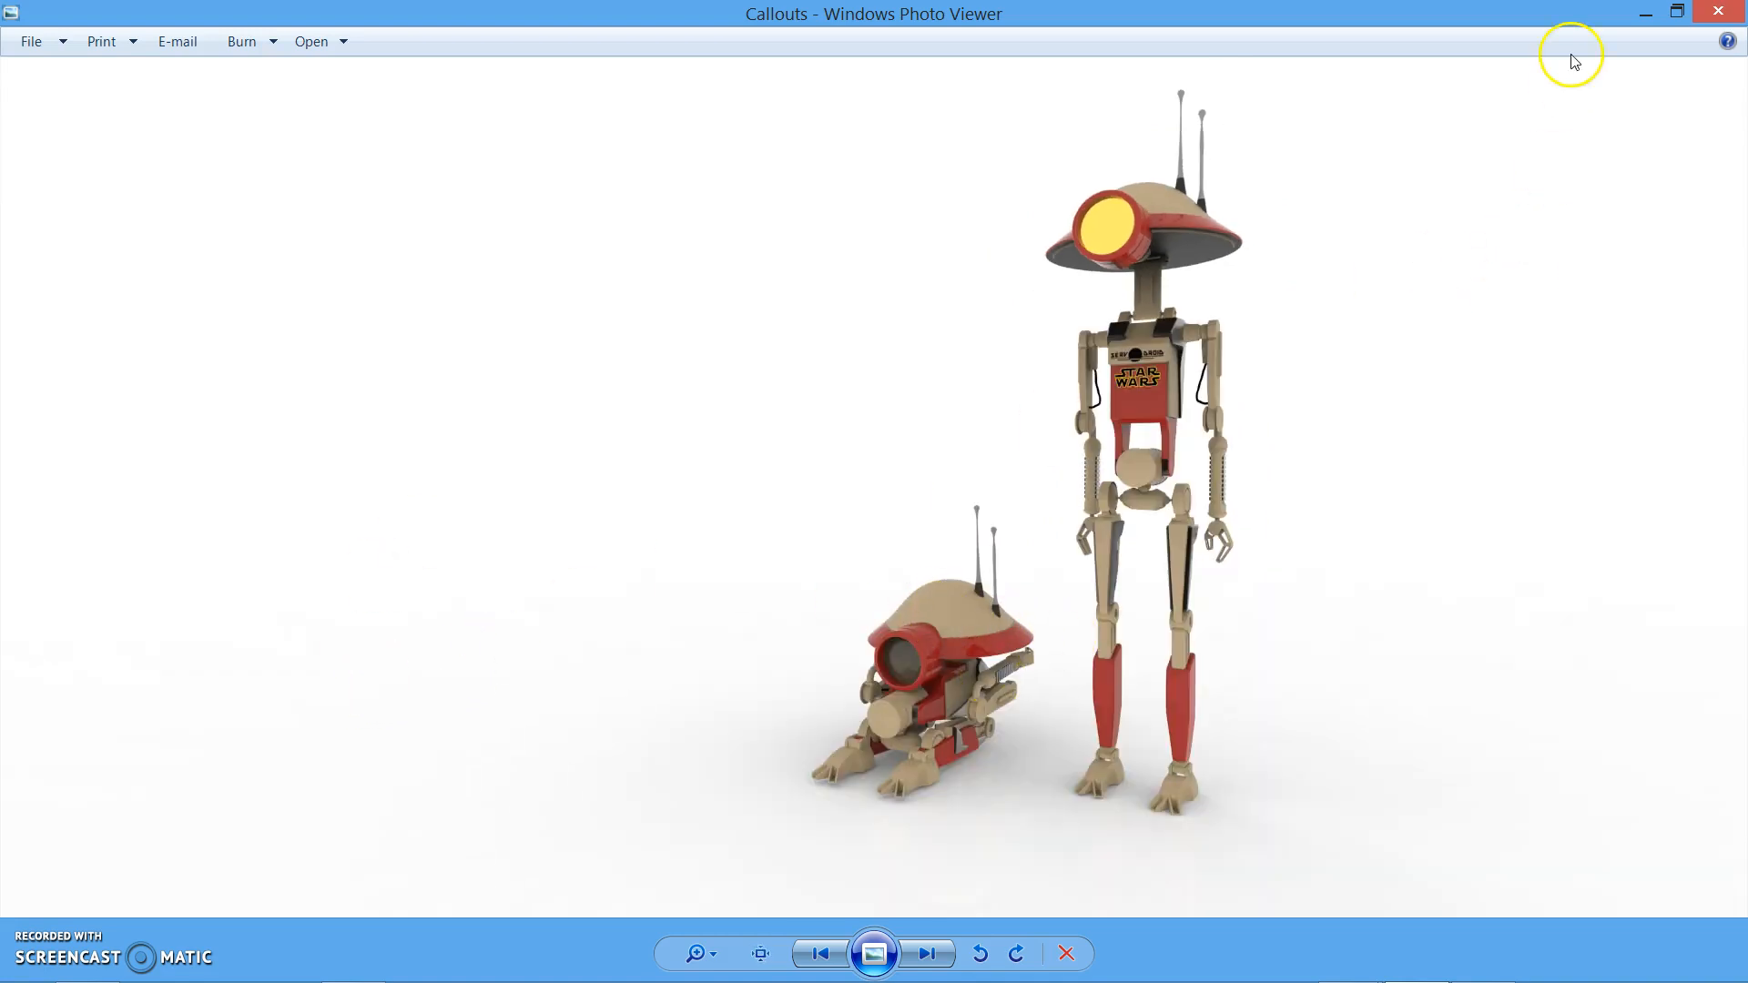
Switch to SolidWorks, bring up the Pit Droid assembly, and examine the front of the droid's torso
left_click(1646, 14)
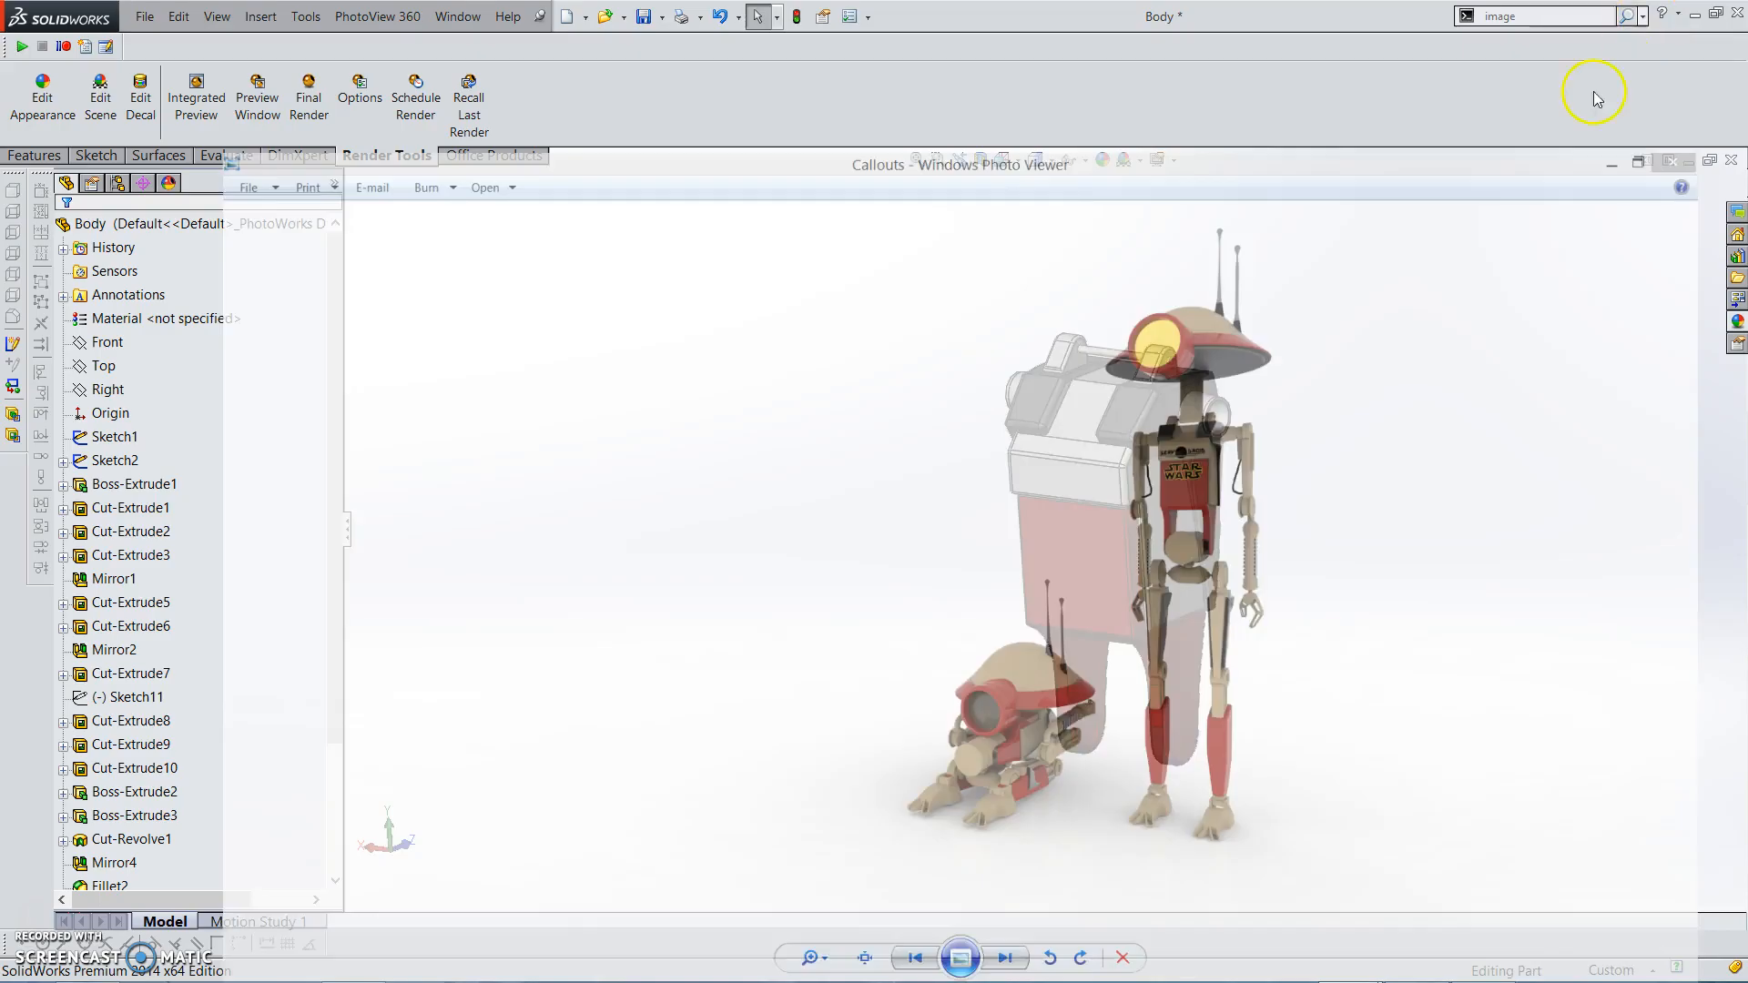
key("alt+Tab")
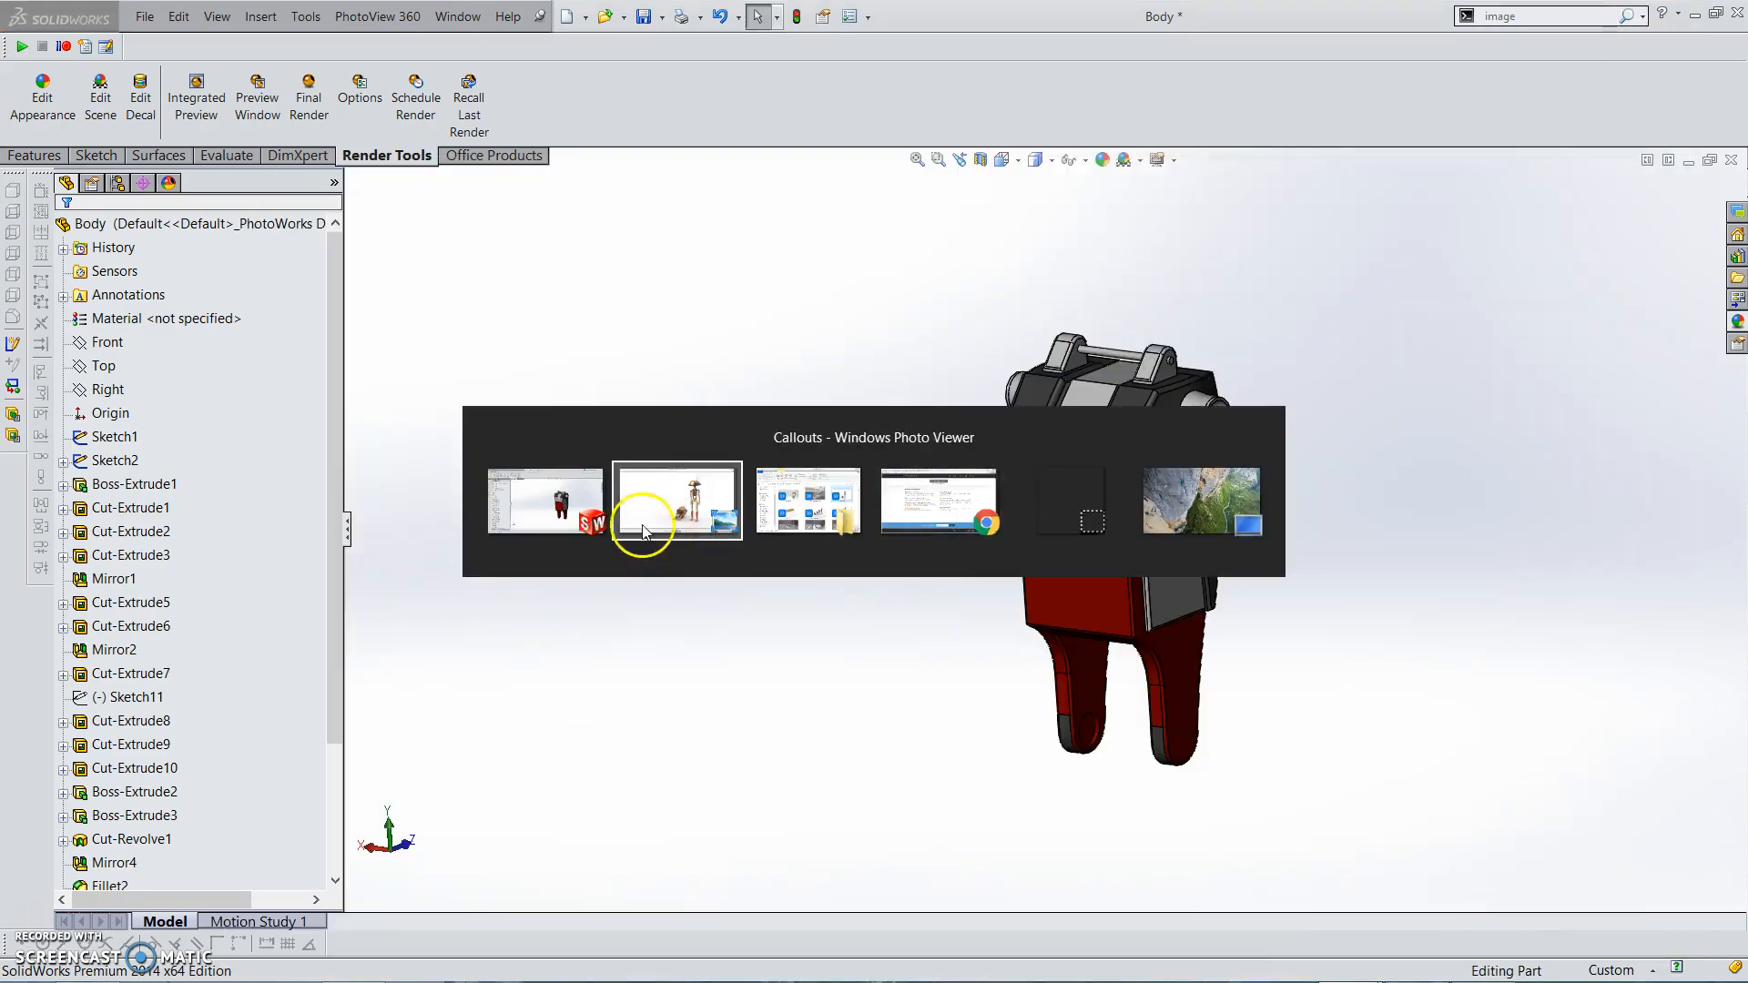
left_click(533, 516)
key("ctrl+Tab")
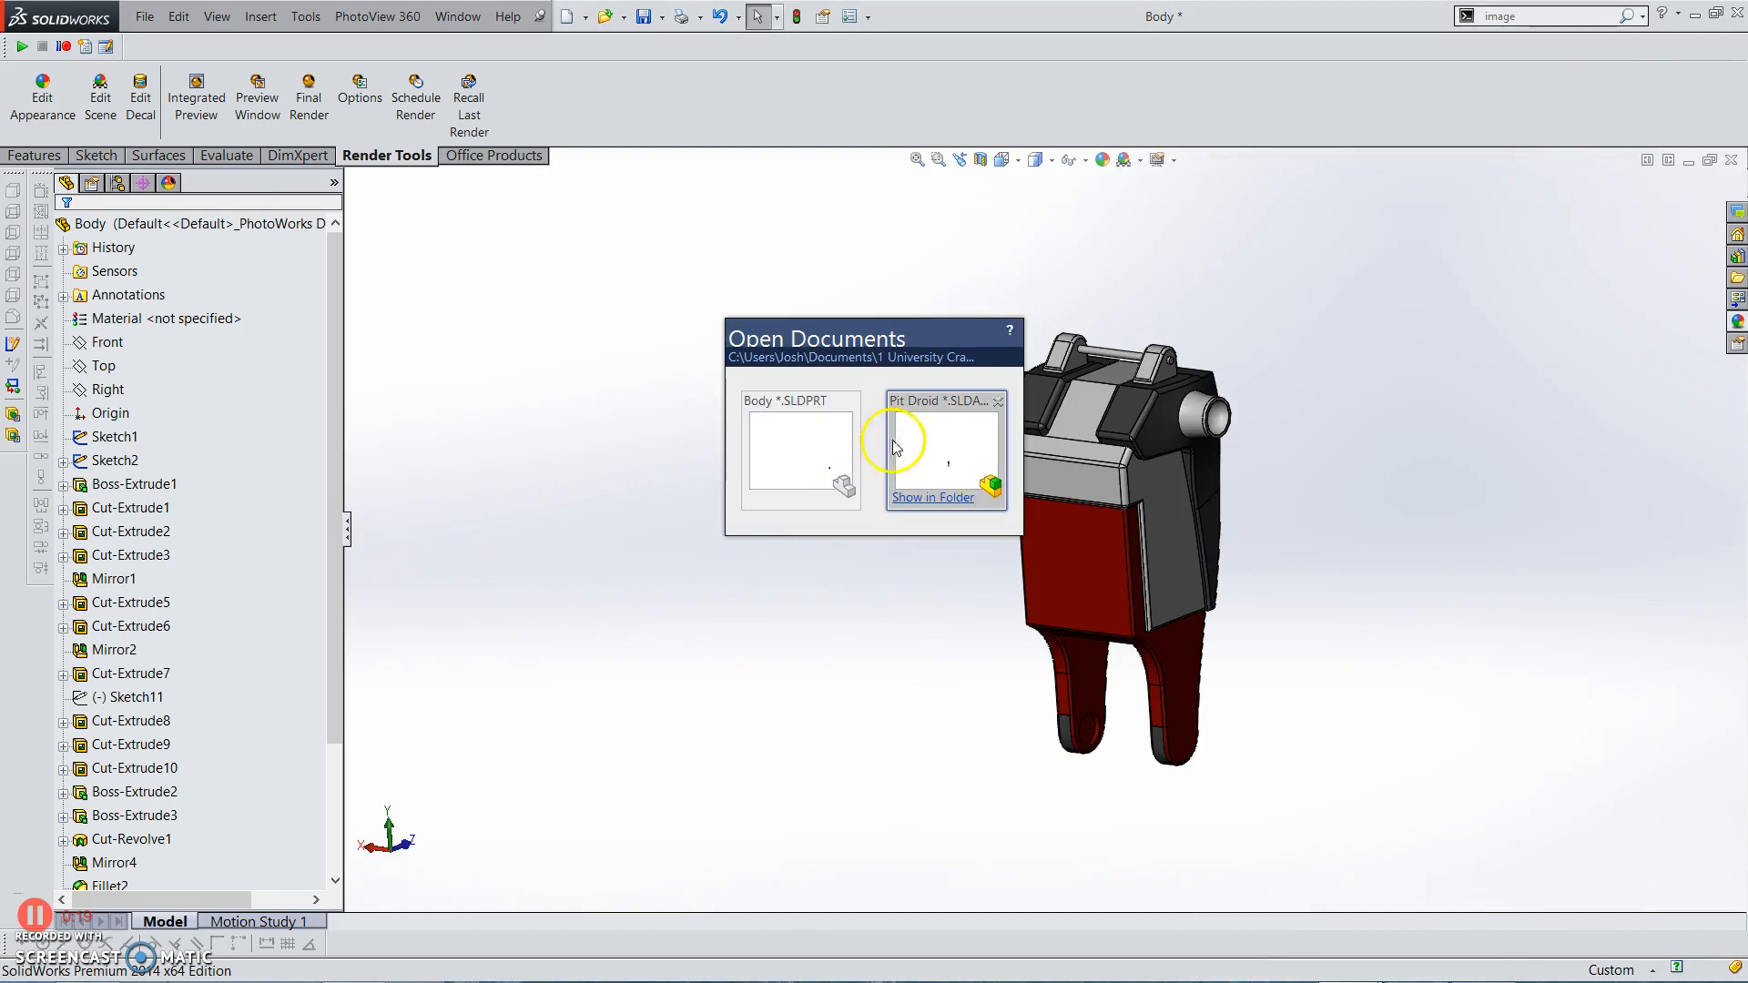
left_click(937, 450)
scroll(1160, 634, "up", 8)
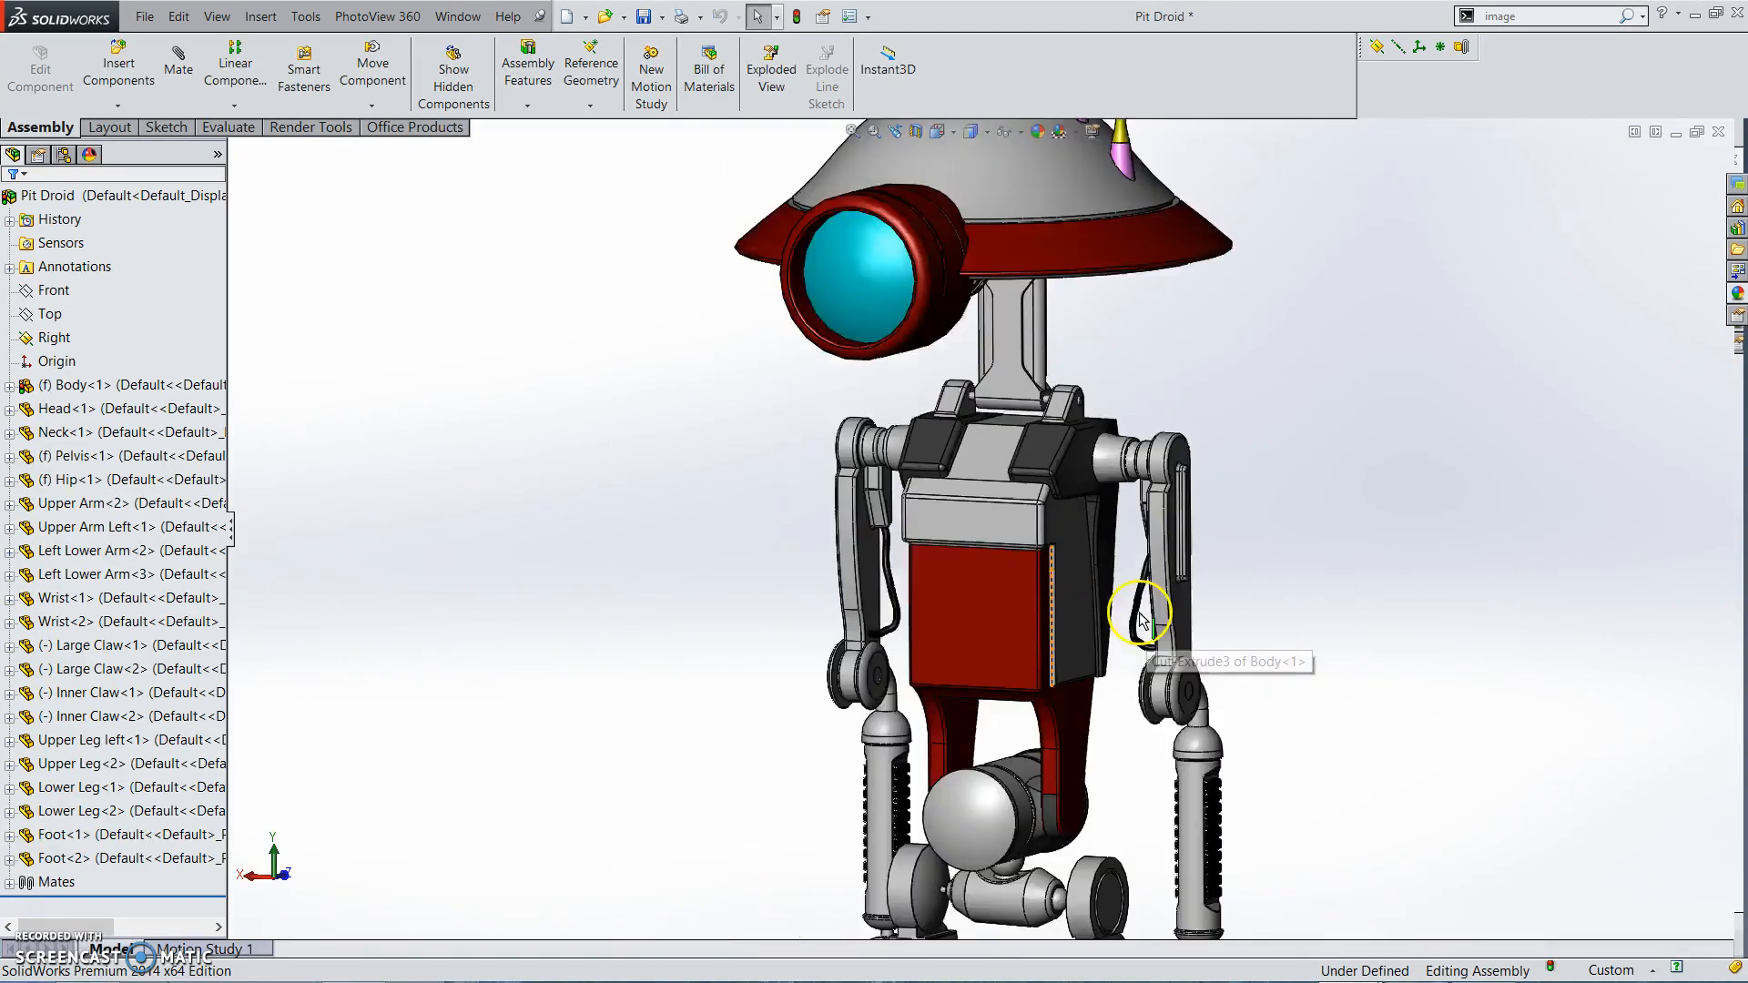
middle_click_drag(906, 597, 936, 546)
scroll(935, 546, "down", 5)
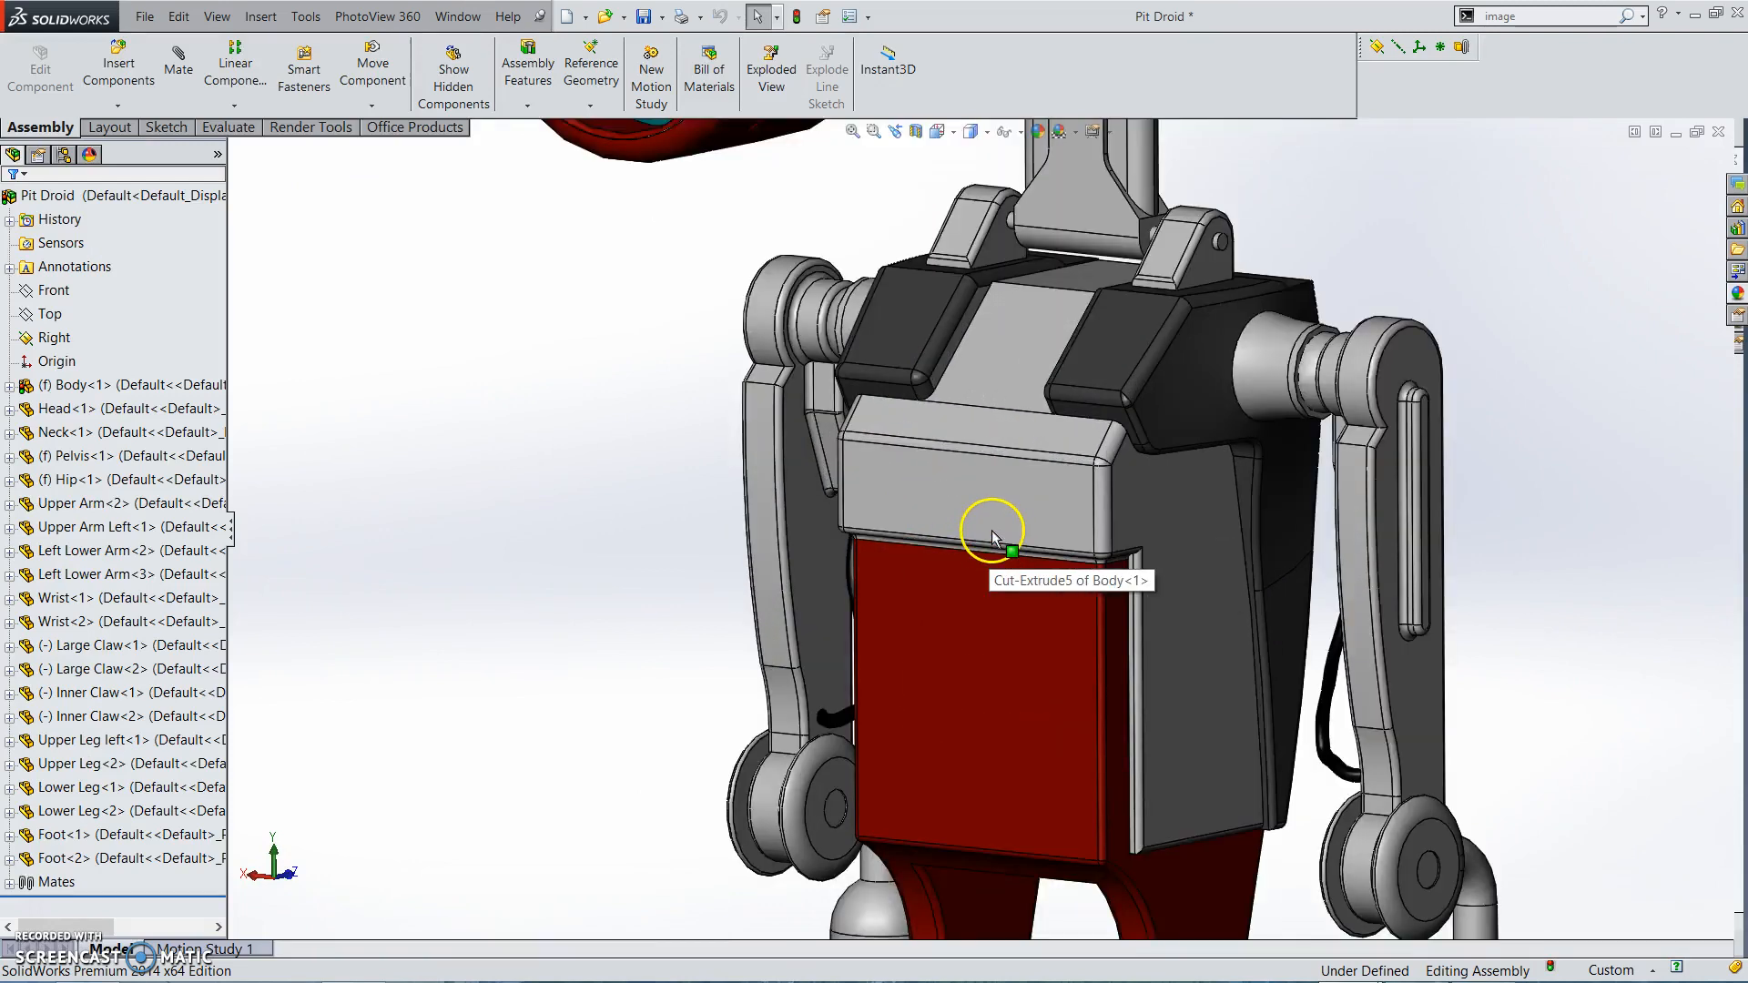
scroll(992, 530, "up", 6)
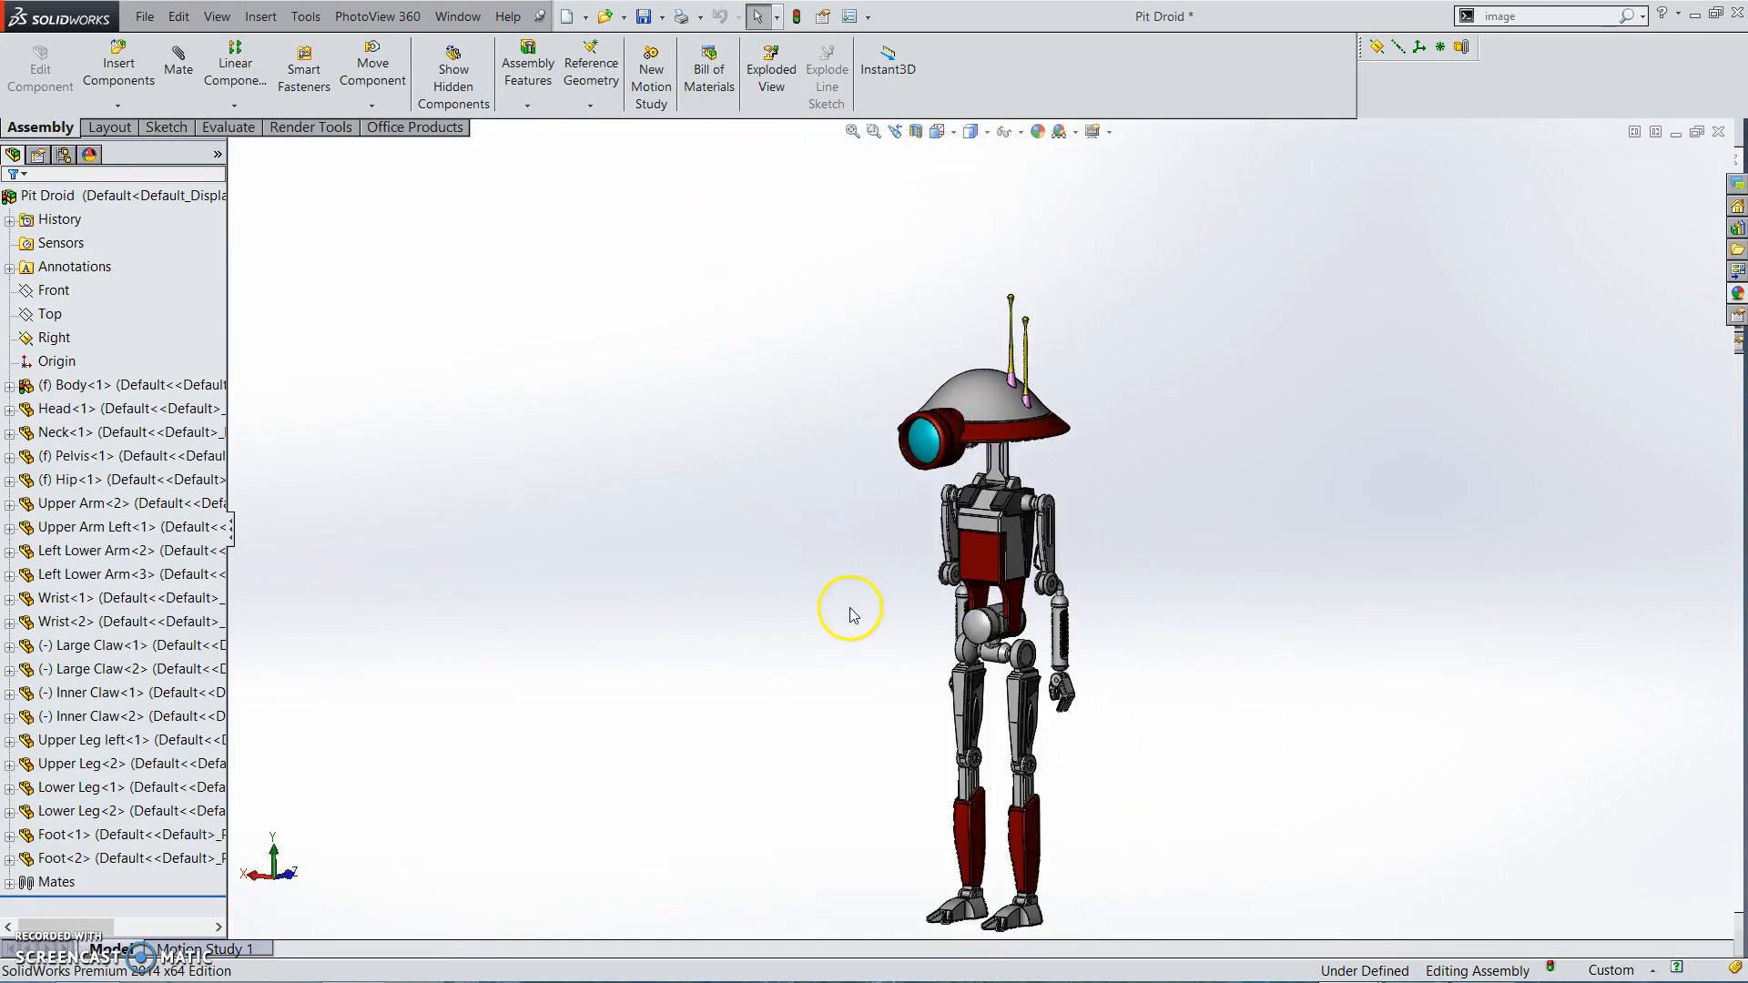
Switch back to the Body part document with the front of the torso in view
right_click(987, 526)
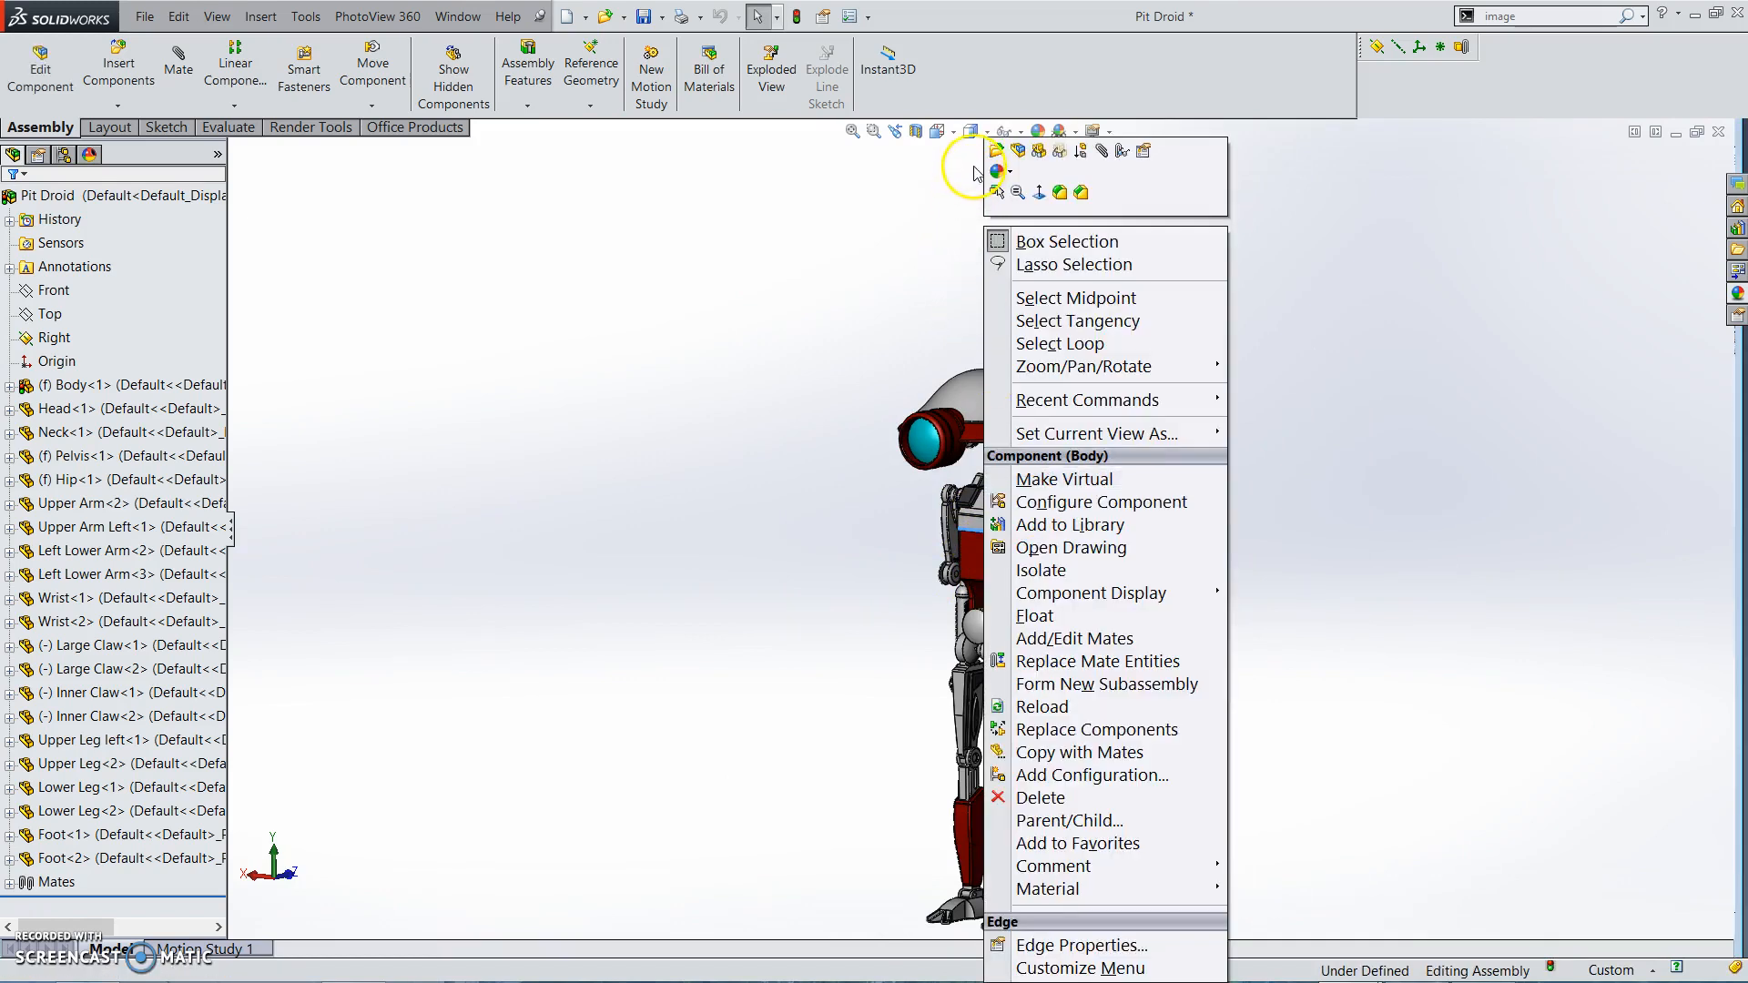
left_click(850, 289)
key("ctrl+Tab")
left_click(943, 439)
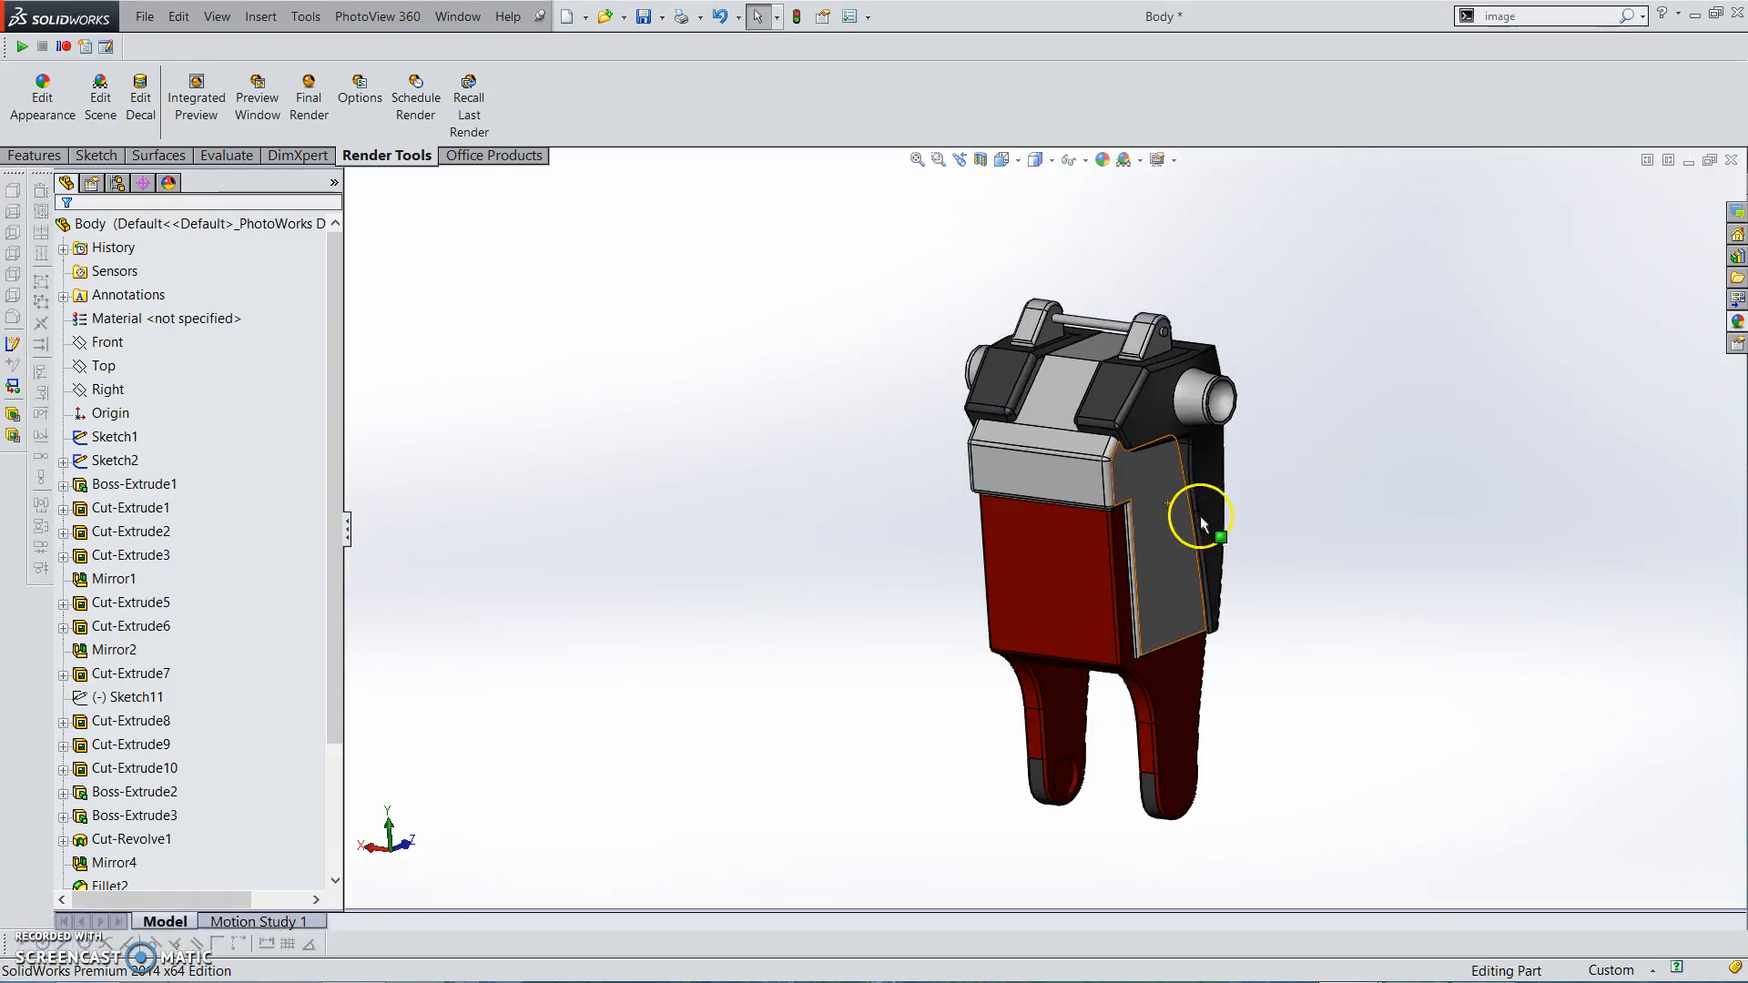
middle_click_drag(1190, 476, 1178, 535)
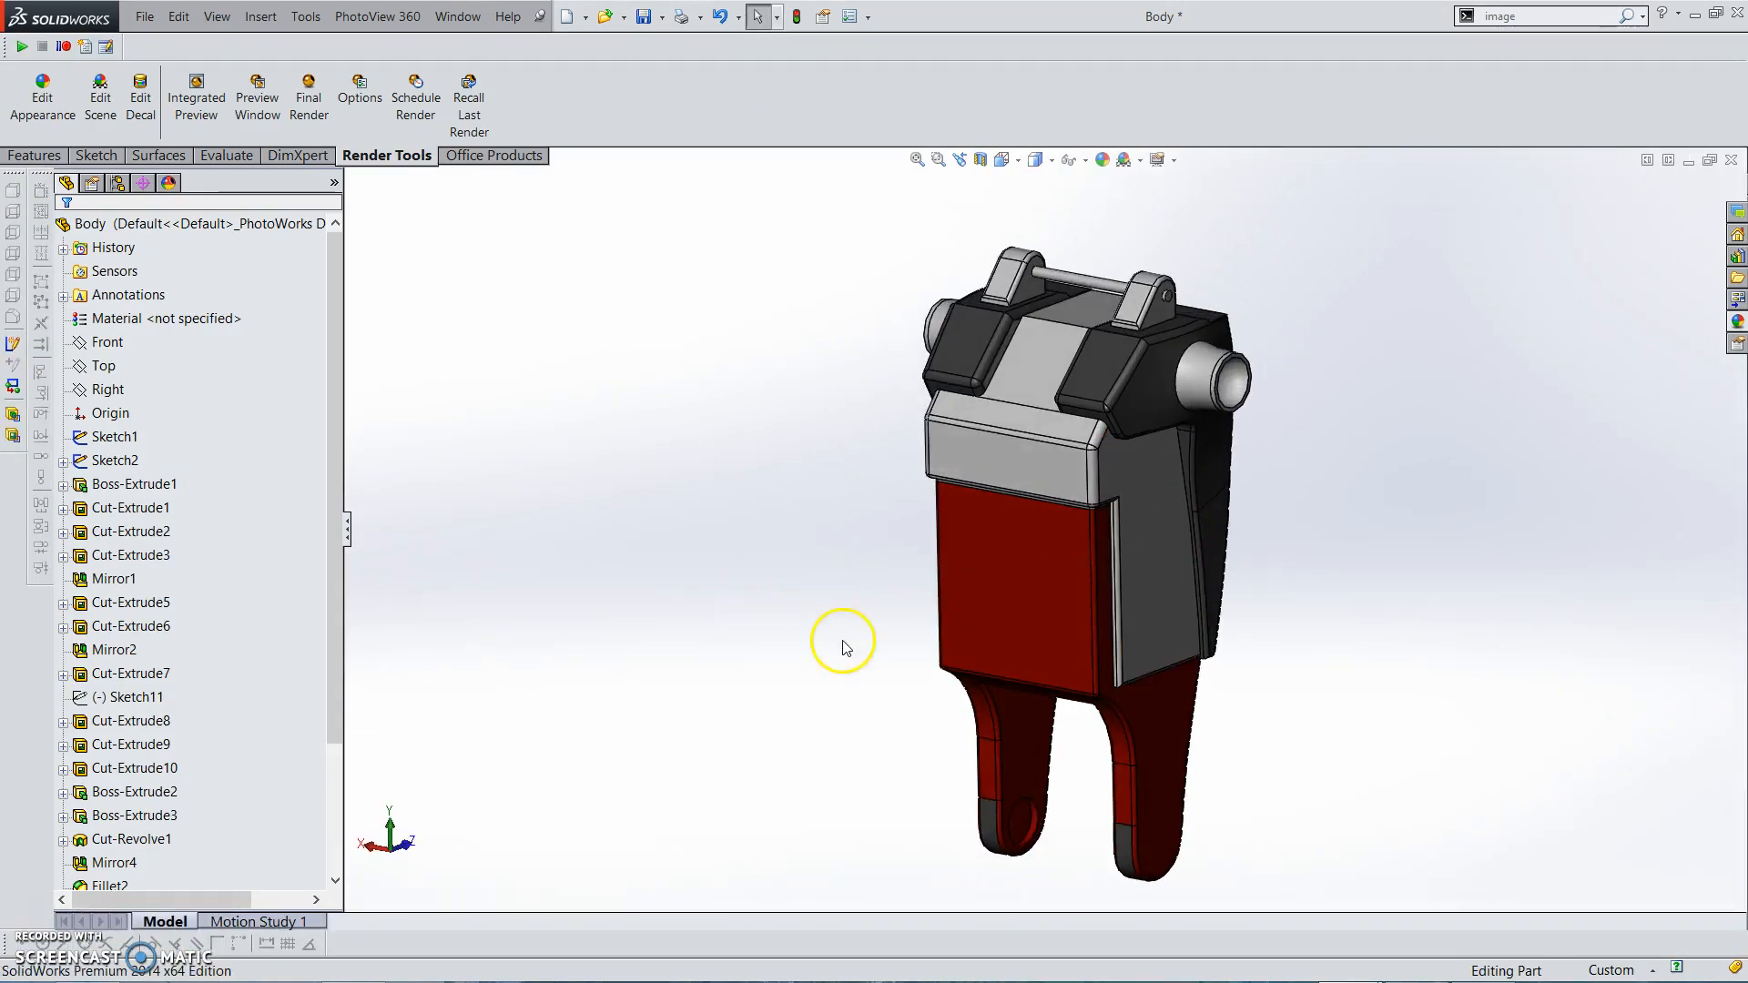
scroll(999, 637, "up", 2)
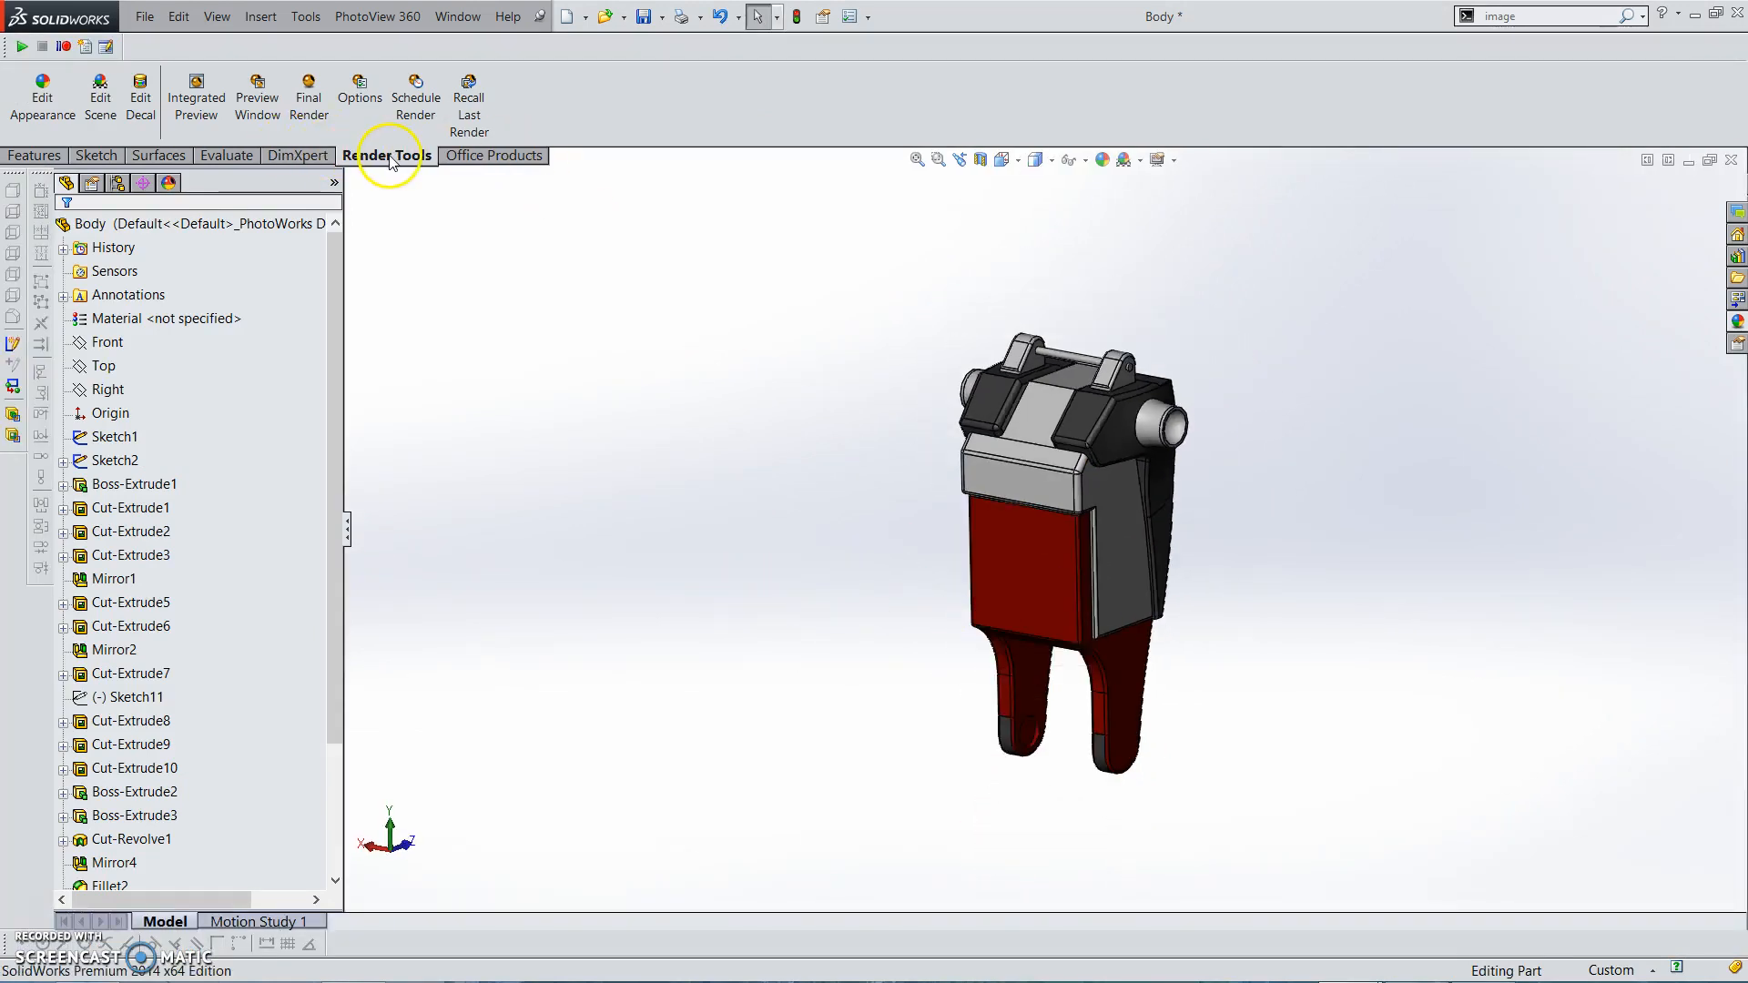
Hide the Render Tools set from the CommandManager and restore it
right_click(390, 160)
left_click(419, 448)
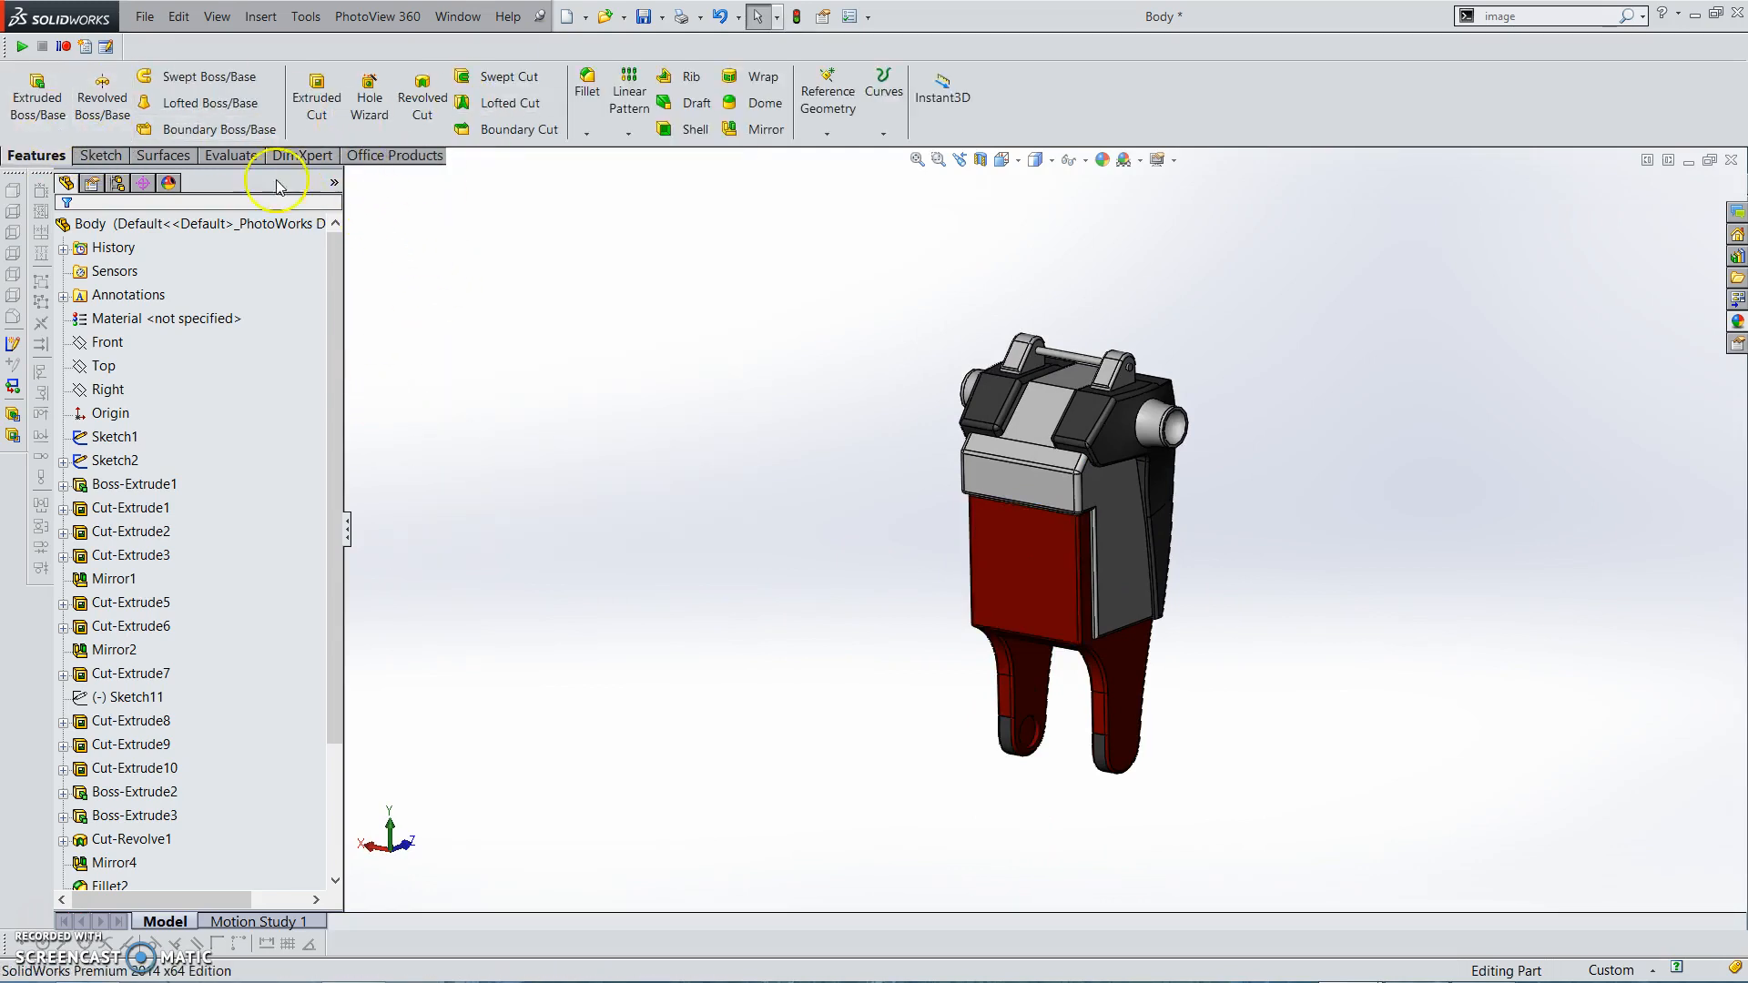
left_click(391, 159)
left_click(121, 108)
left_click(121, 109)
left_click(407, 161)
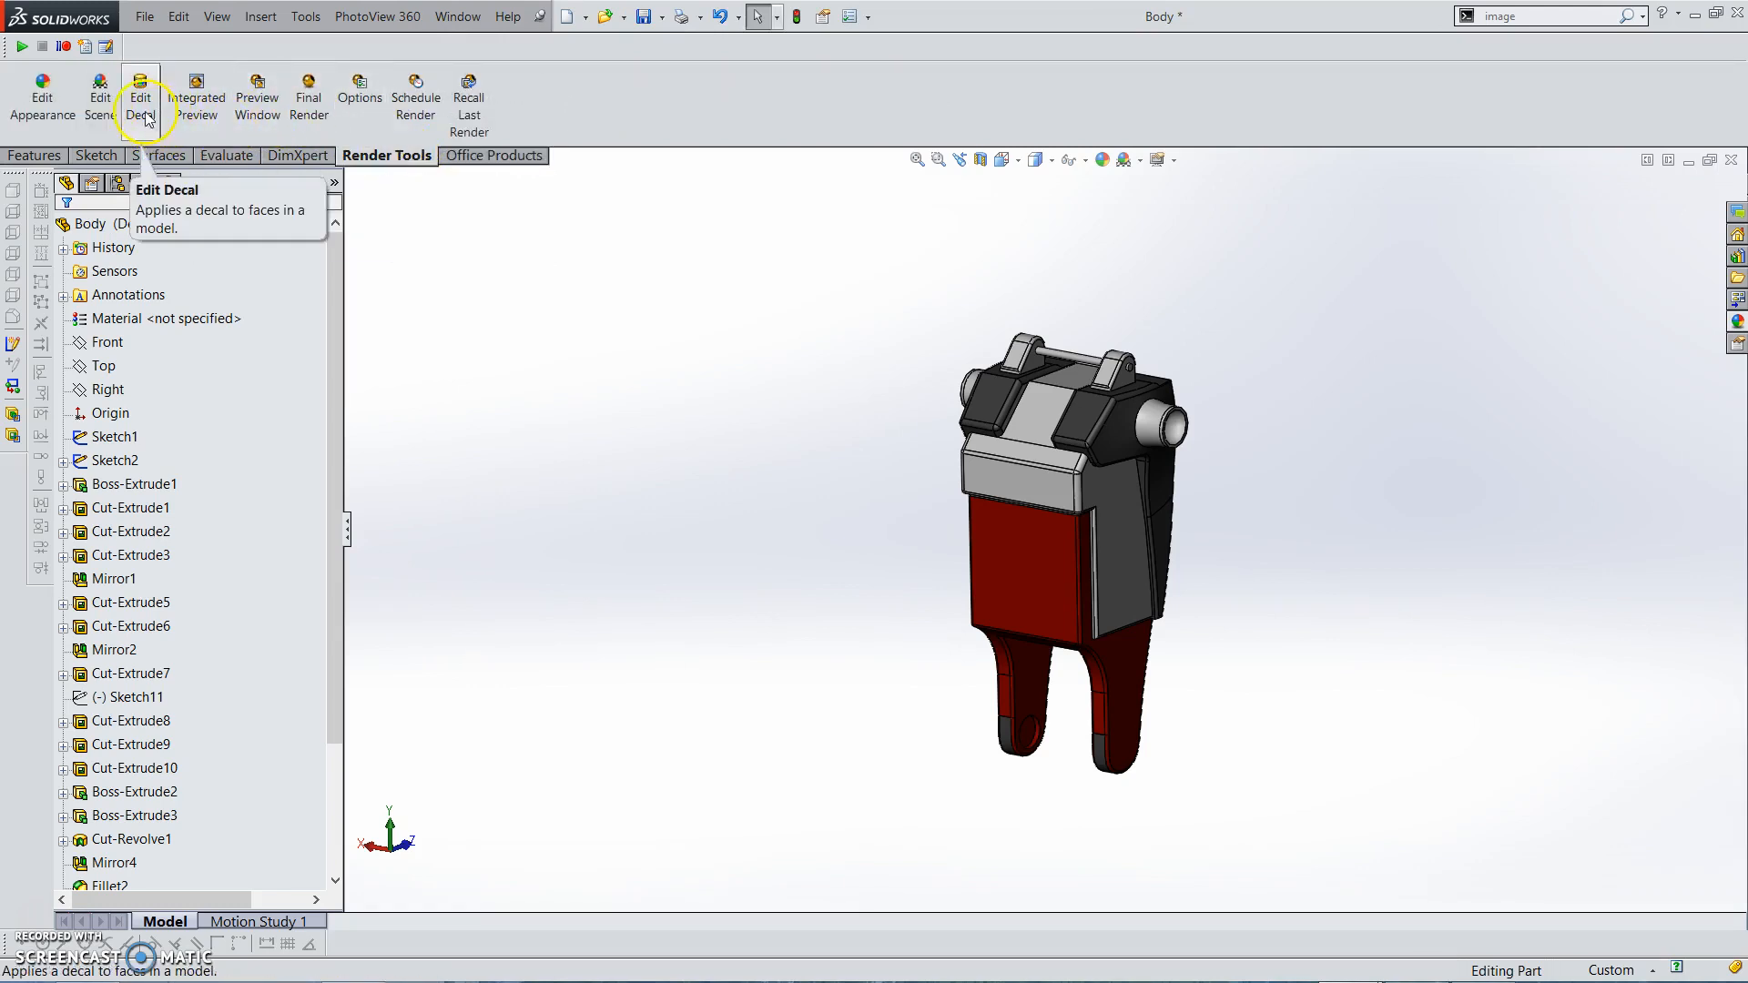
Start a new decal and load the SERV DROID logo image from the Computer Applications project folders under Documents, 1 University Crap, 2nd Year
left_click(136, 105)
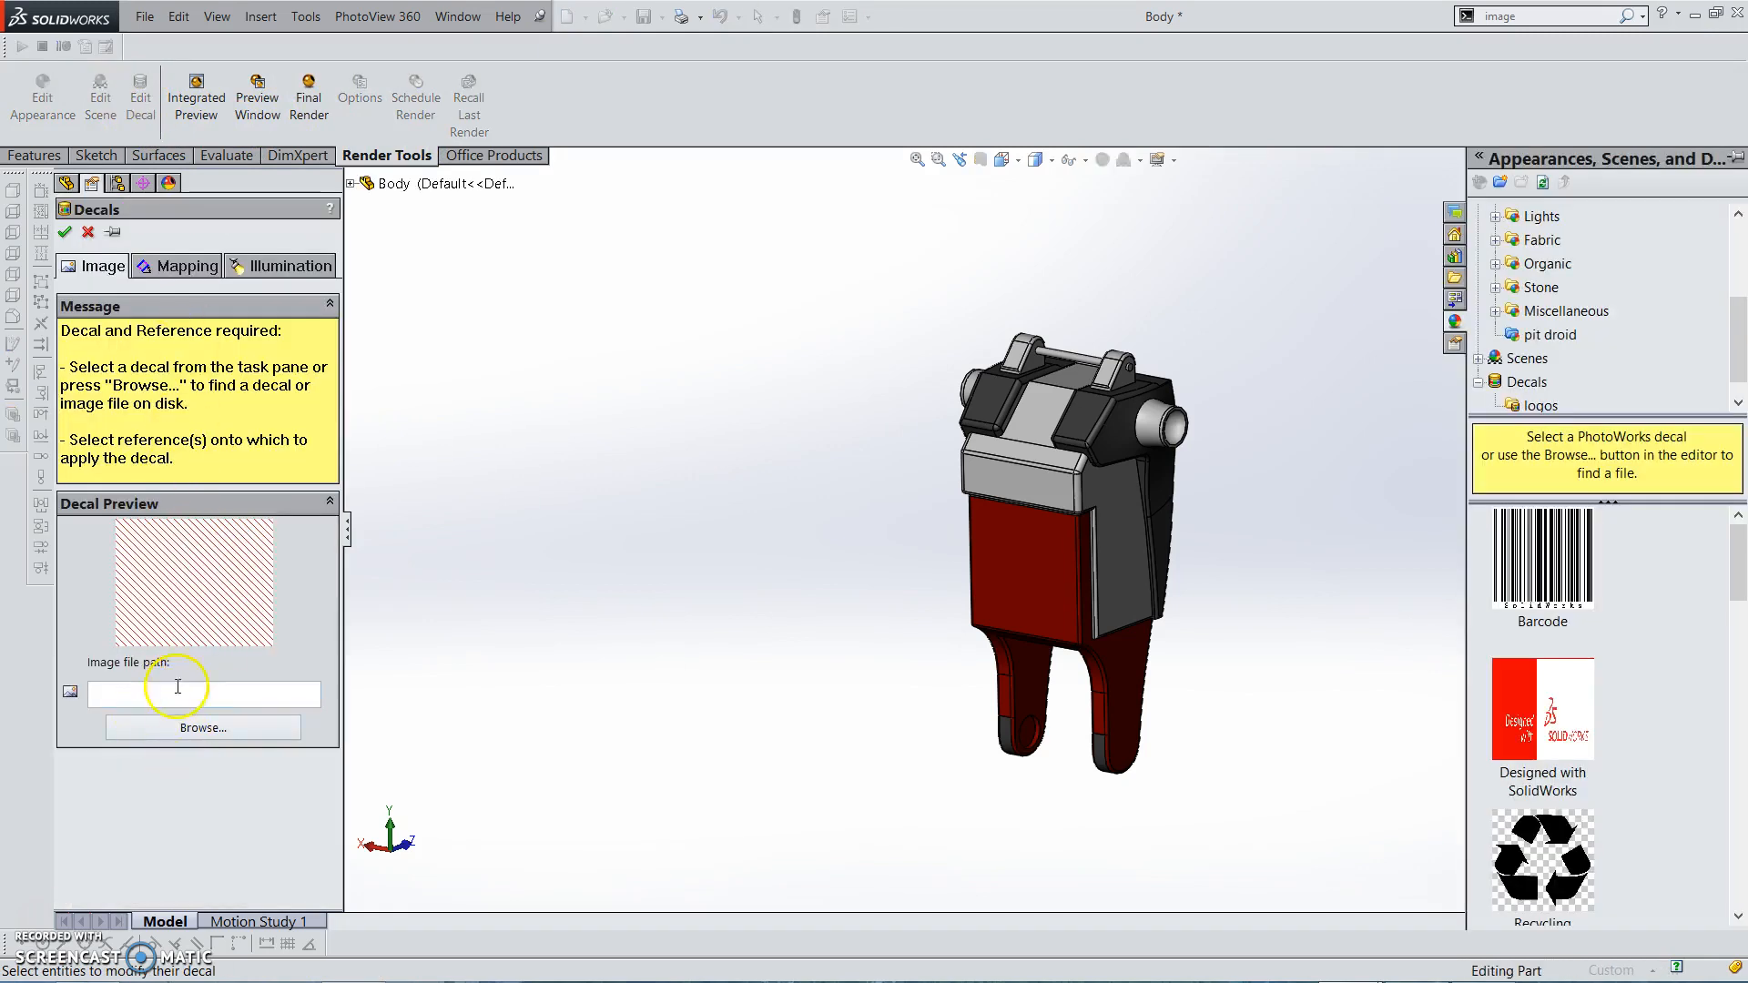
left_click(138, 728)
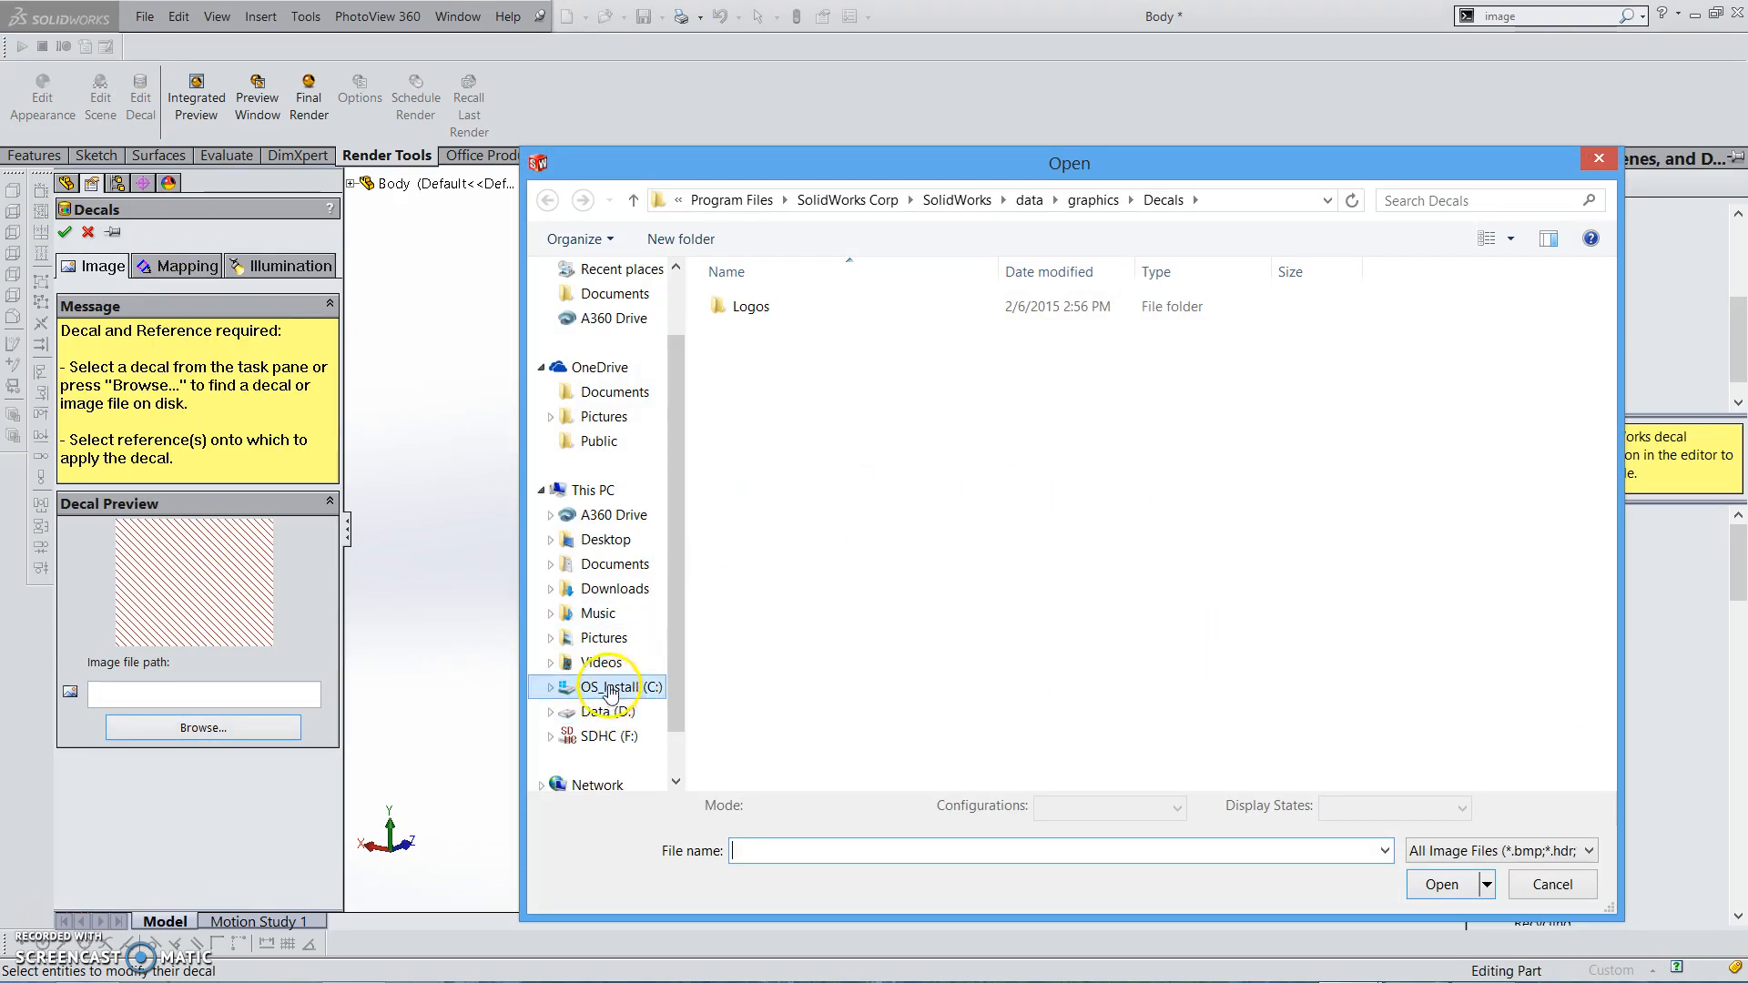
left_click(614, 563)
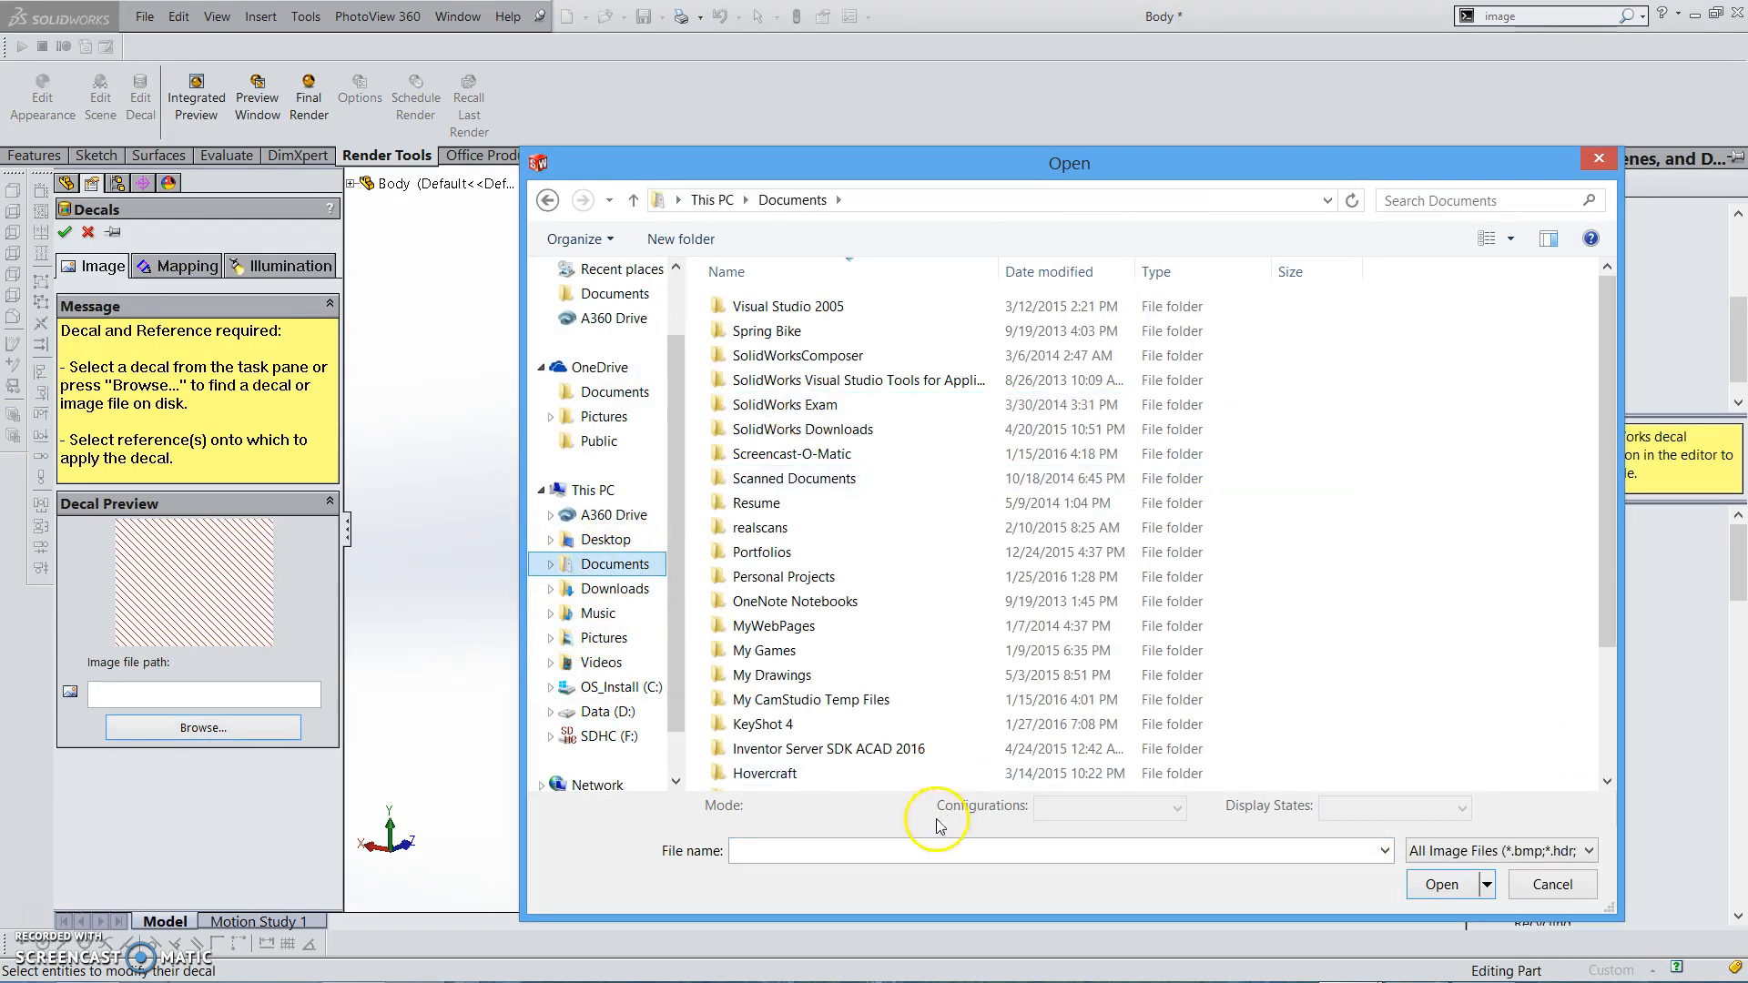
scroll(1426, 574, "down", 3)
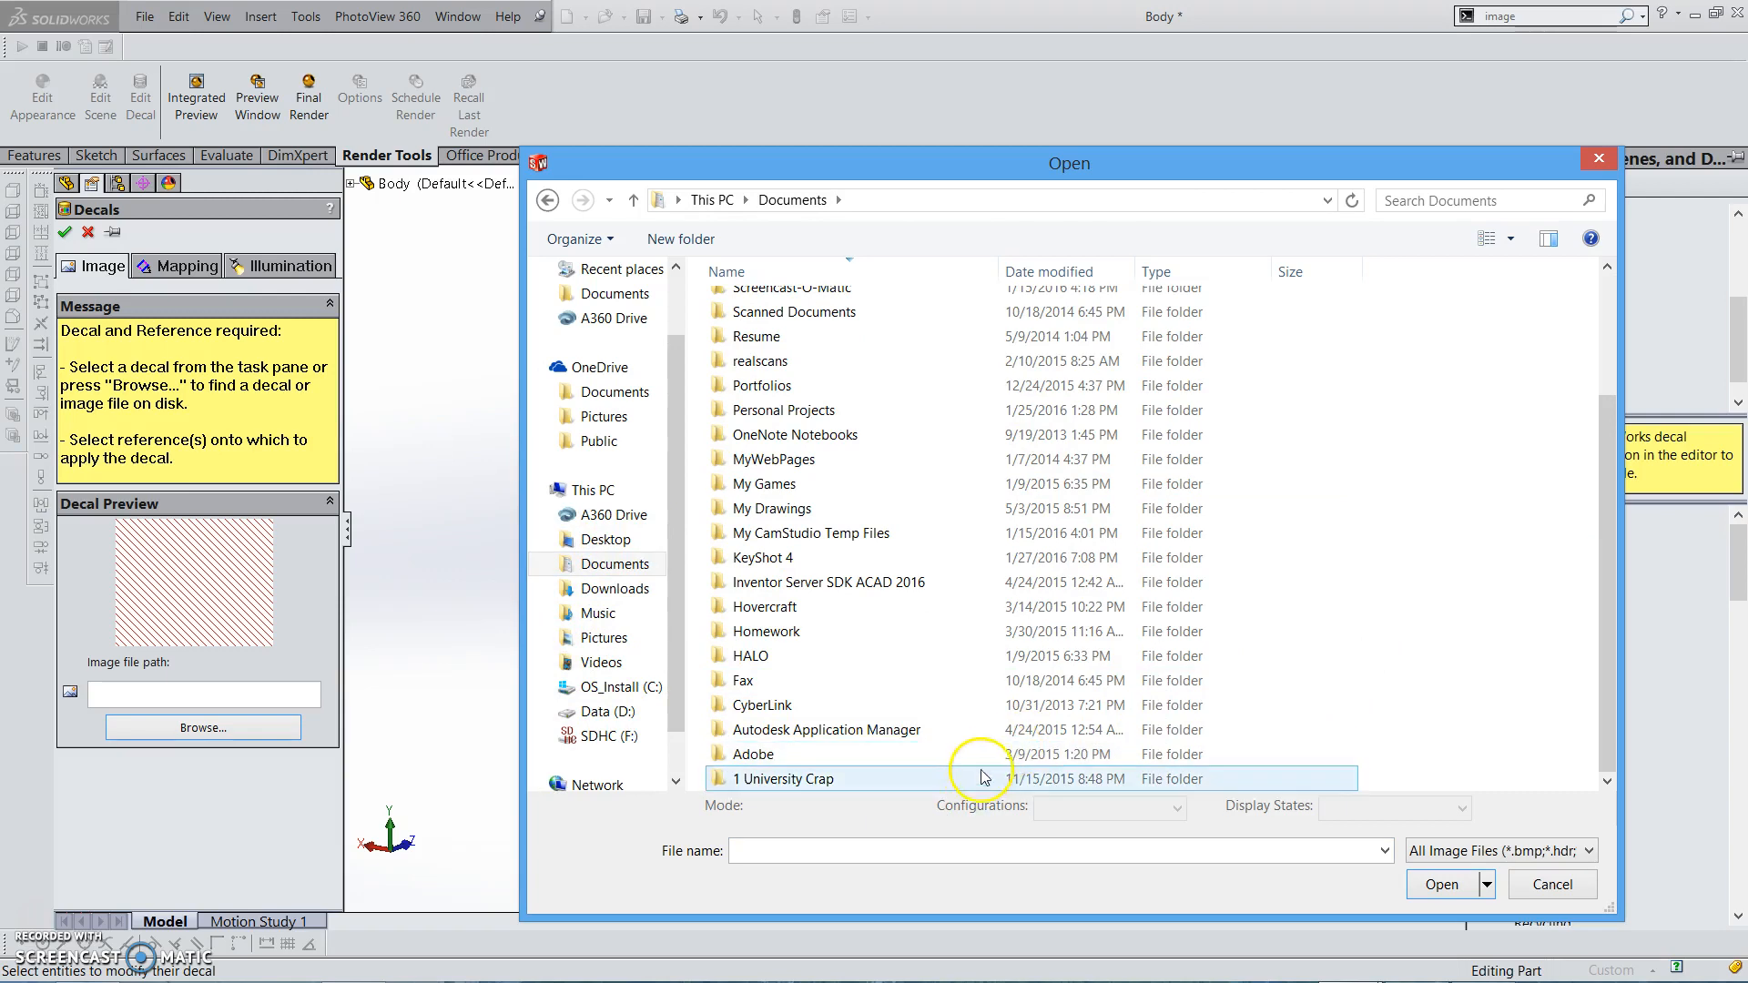
double_click(1002, 773)
double_click(850, 332)
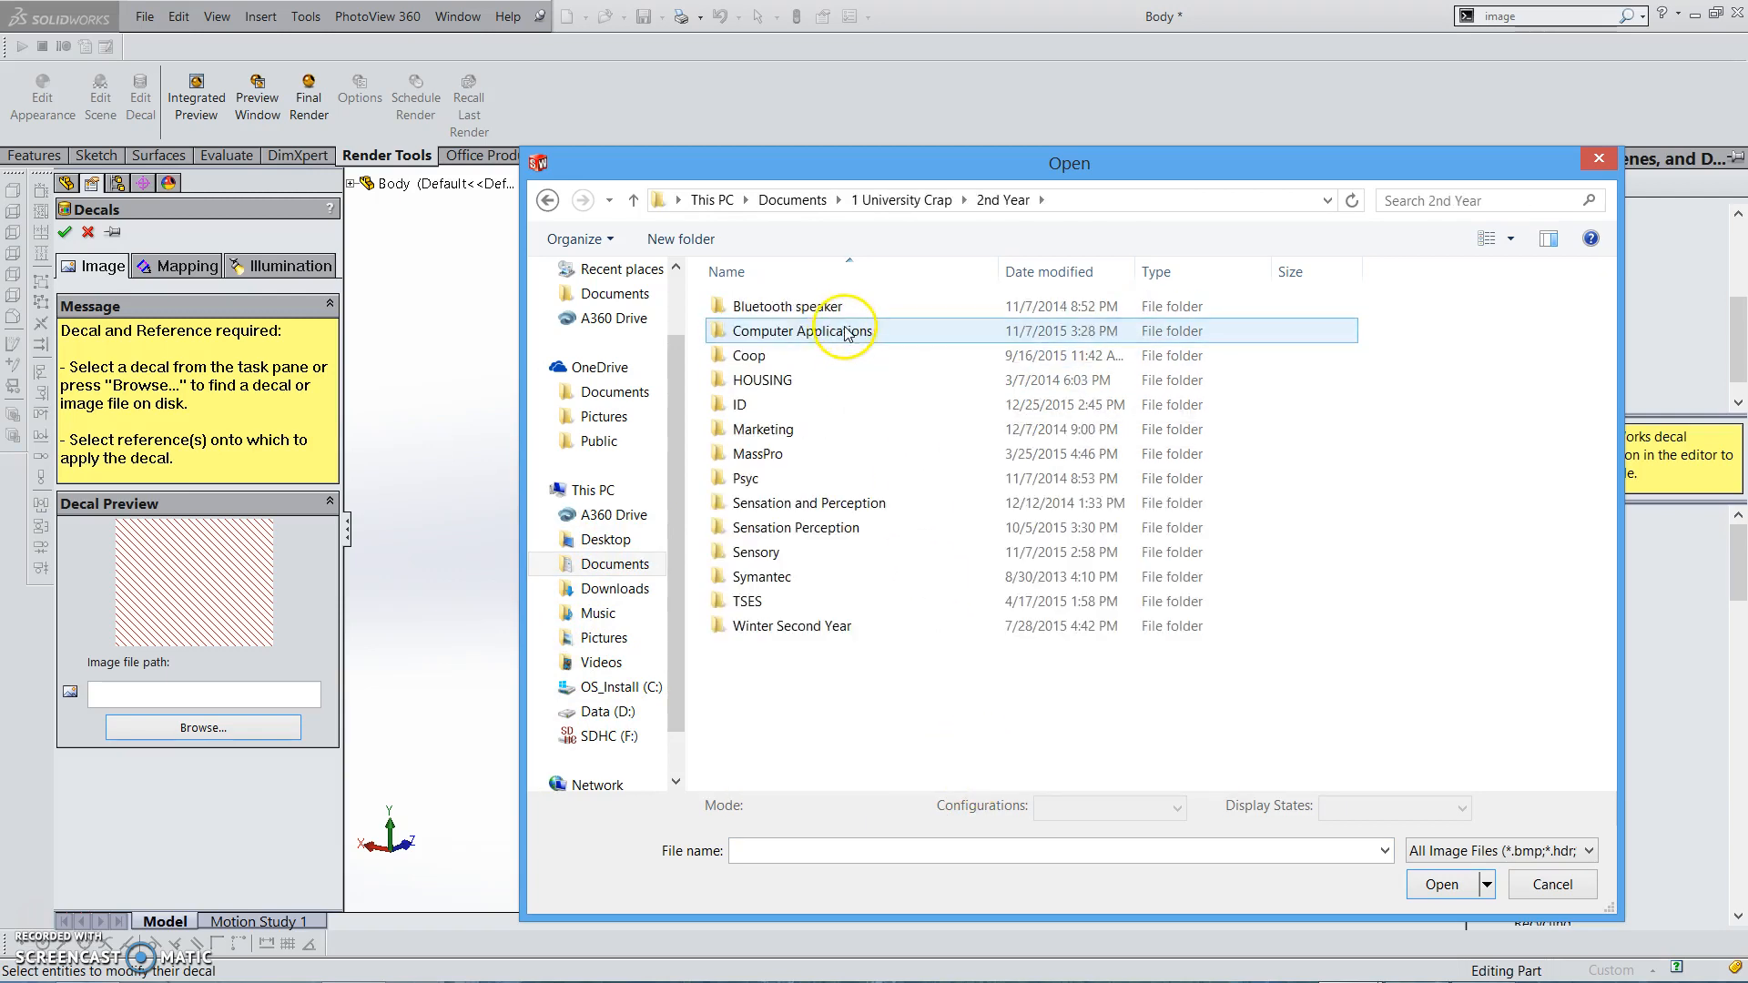
double_click(851, 331)
double_click(759, 453)
double_click(1156, 359)
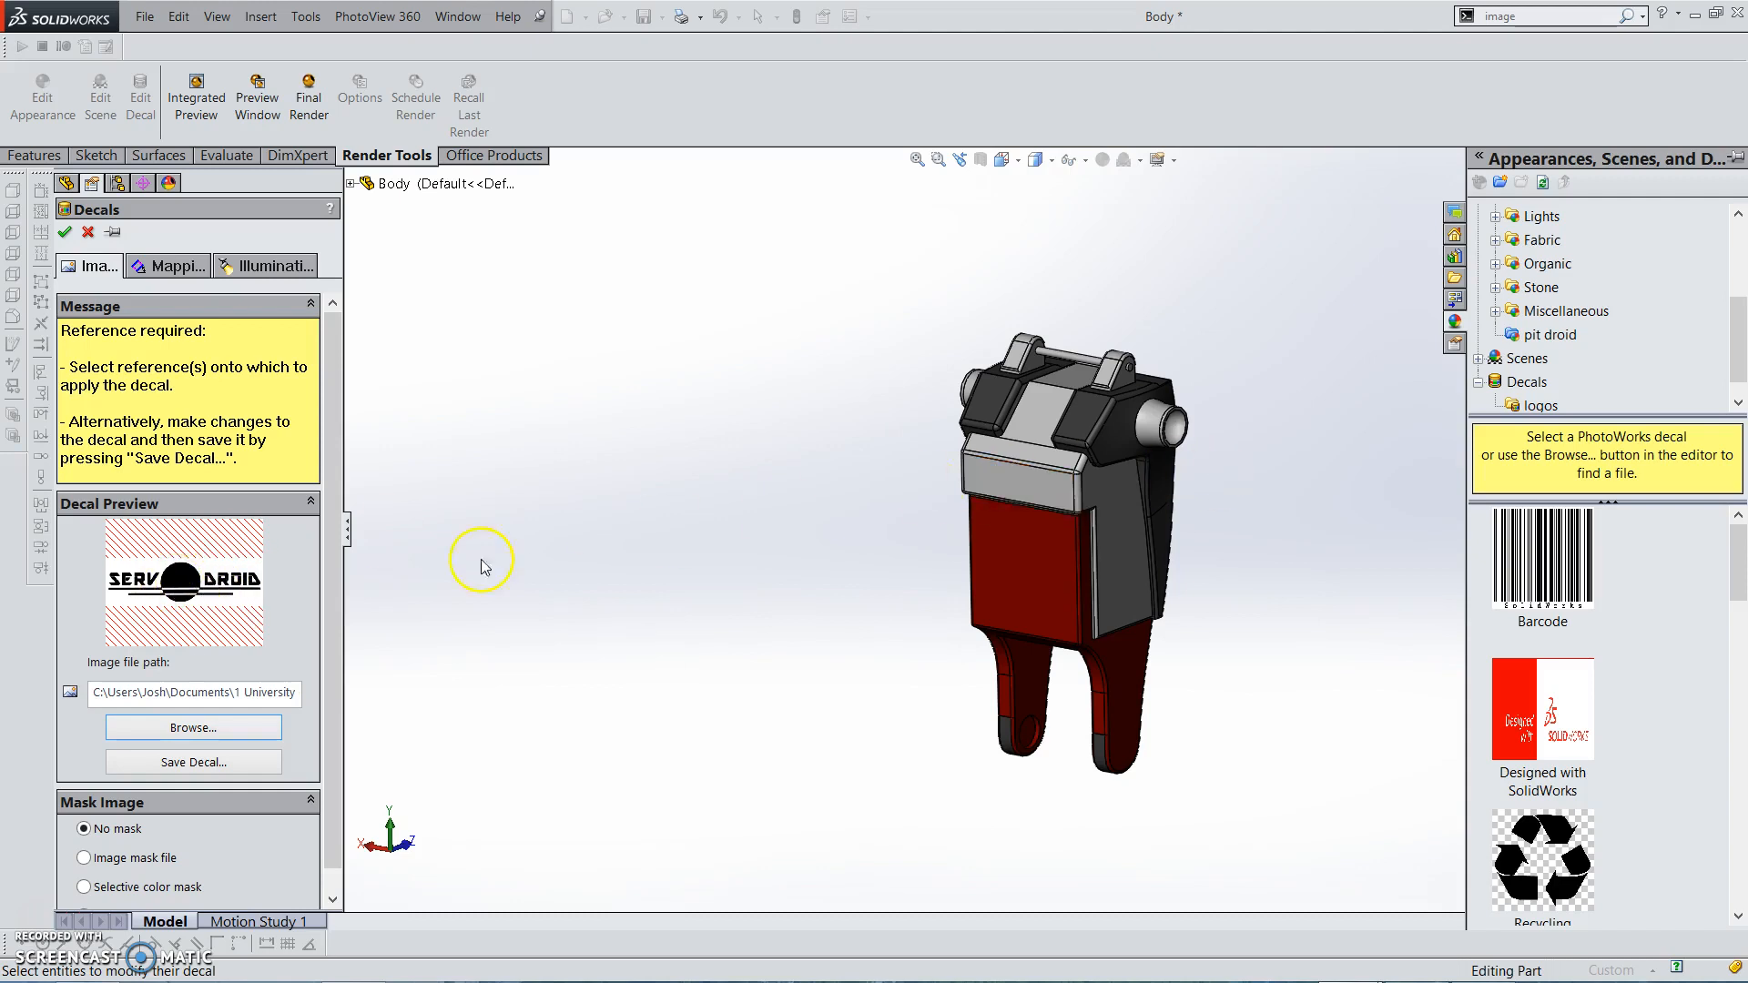
Apply the decal to the grey upper front face of the body and remove its white background with a selective color mask
left_click(1025, 484)
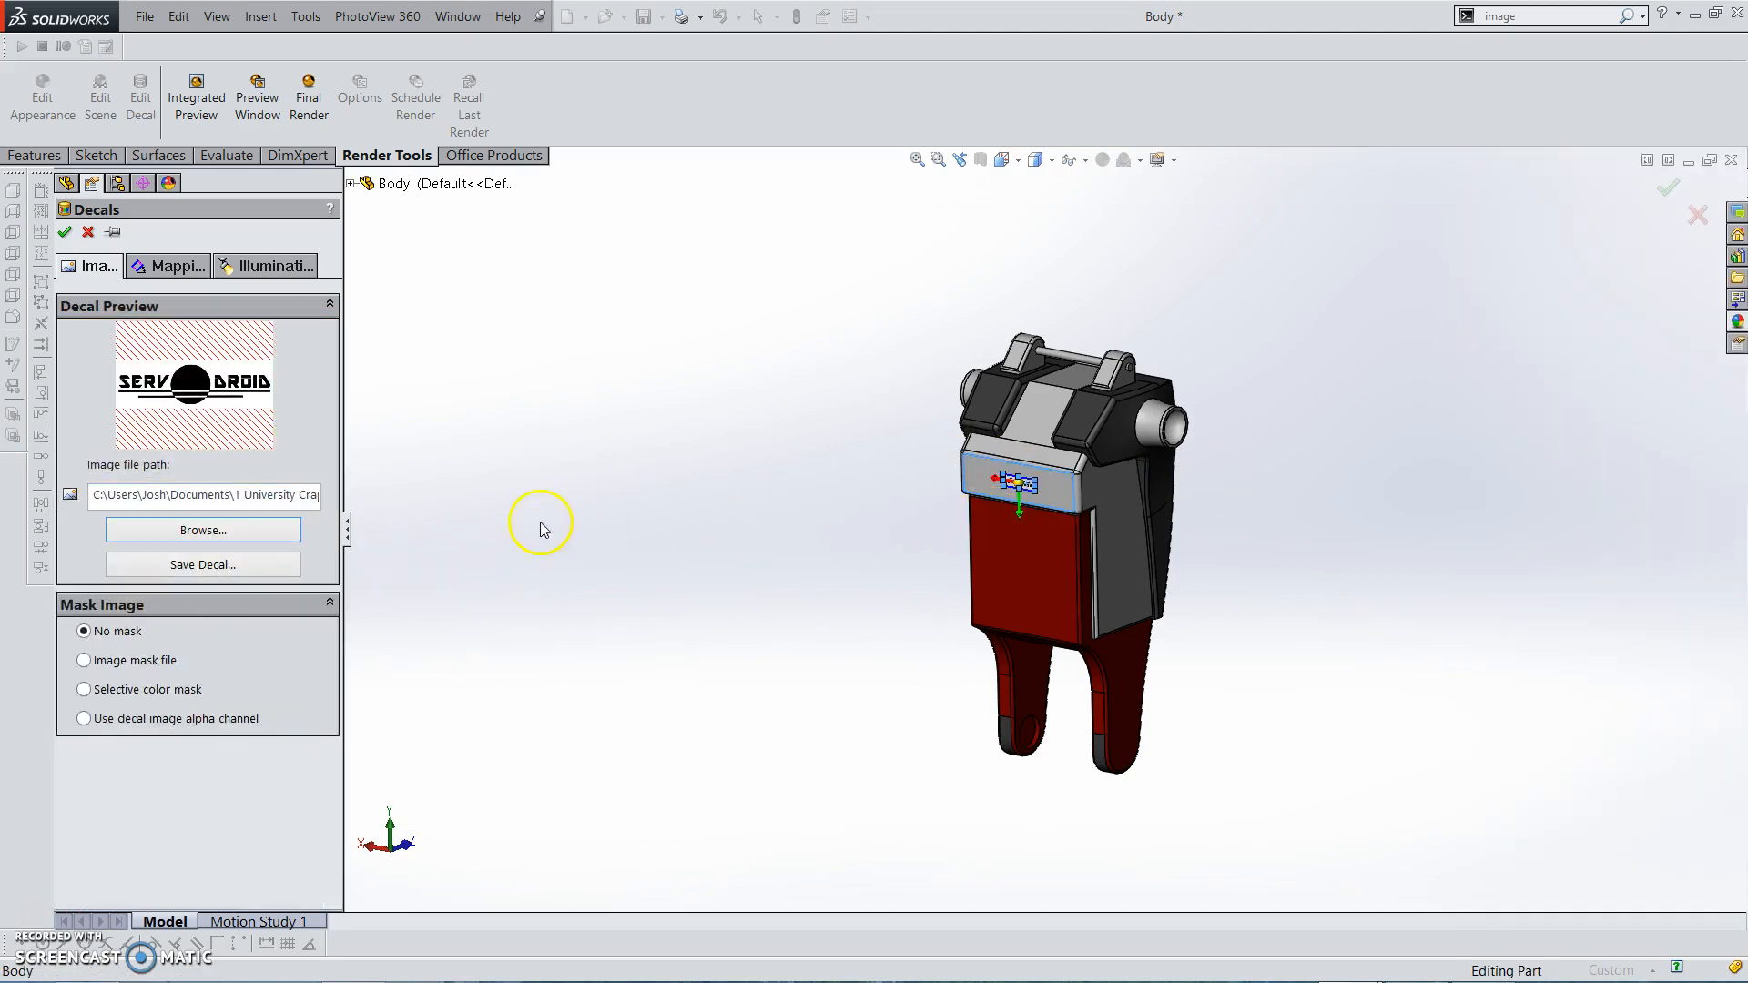
scroll(1108, 464, "down", 10)
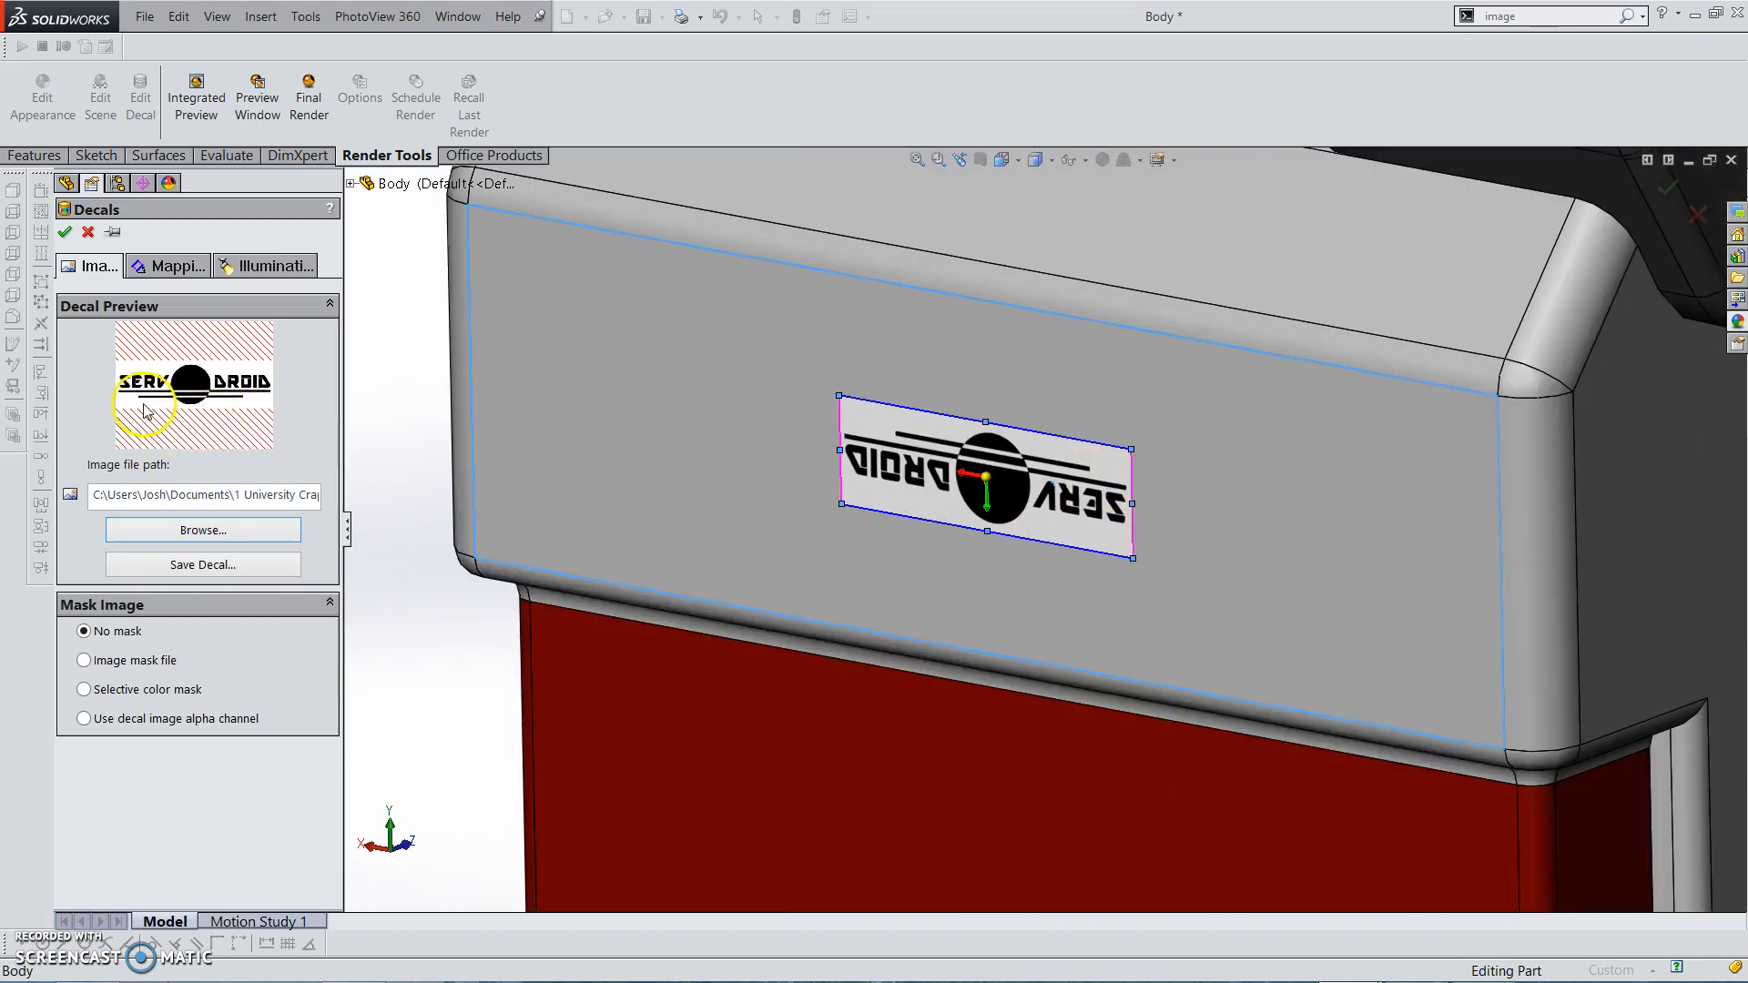
left_click(84, 689)
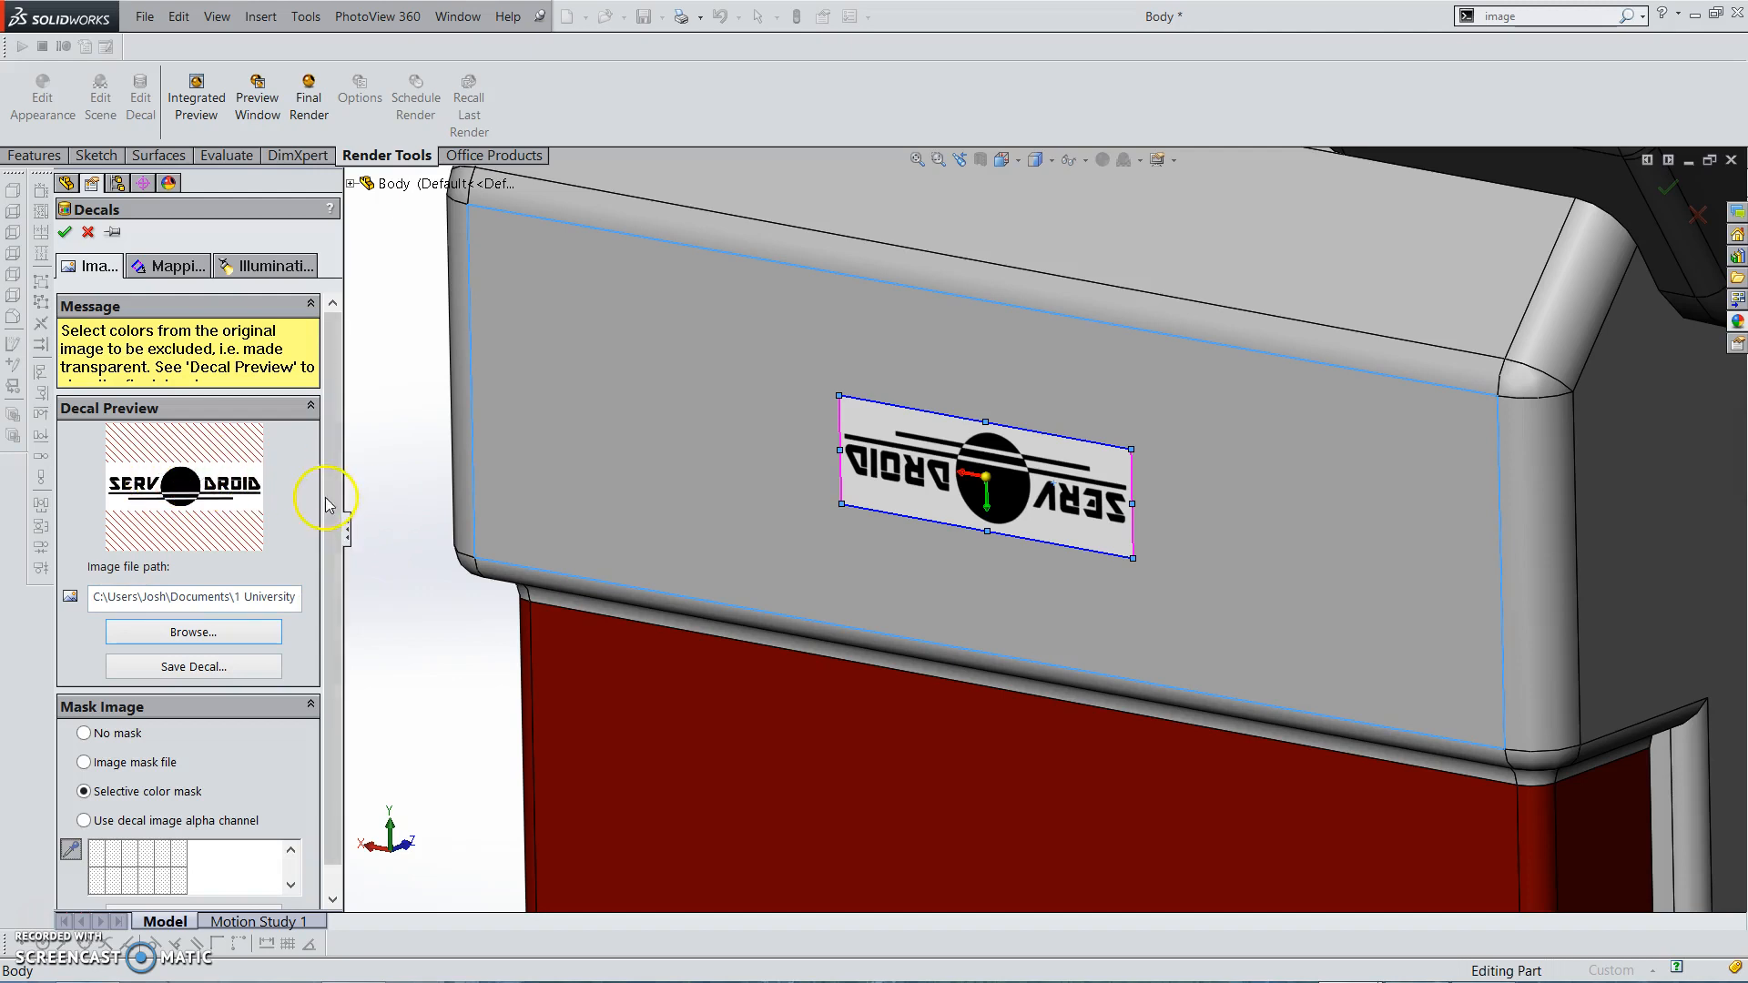
left_click(226, 467)
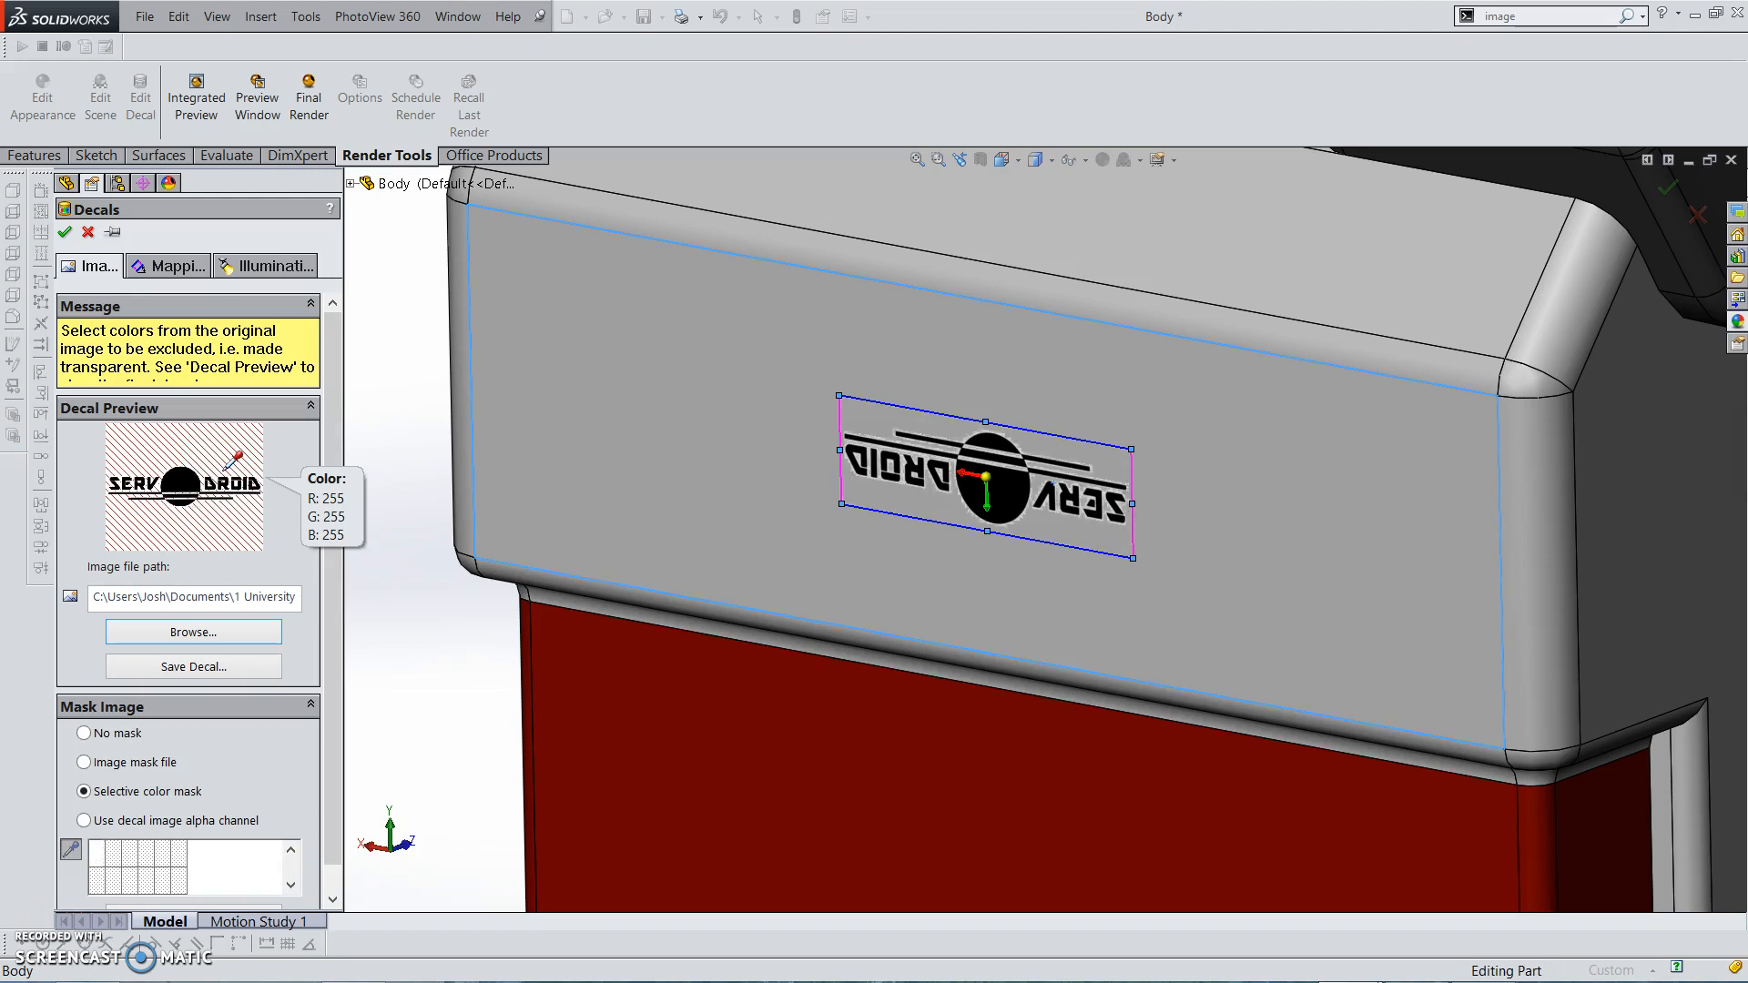
scroll(151, 868, "down", 1)
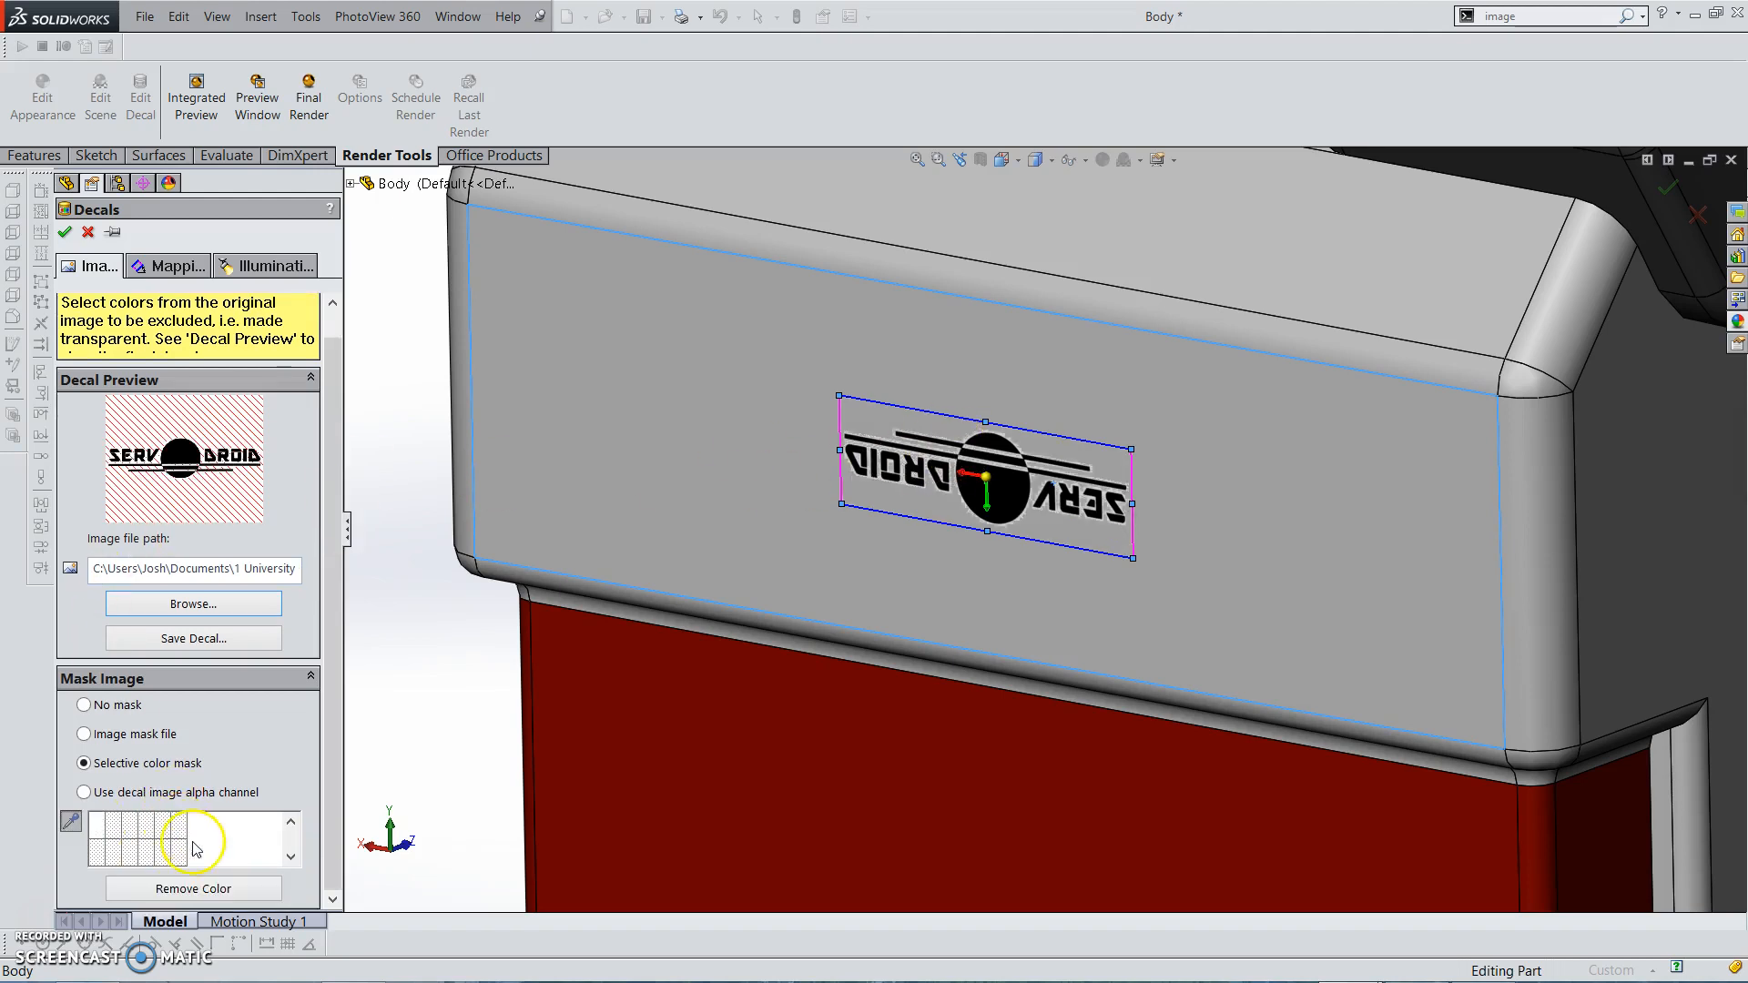
left_click(202, 889)
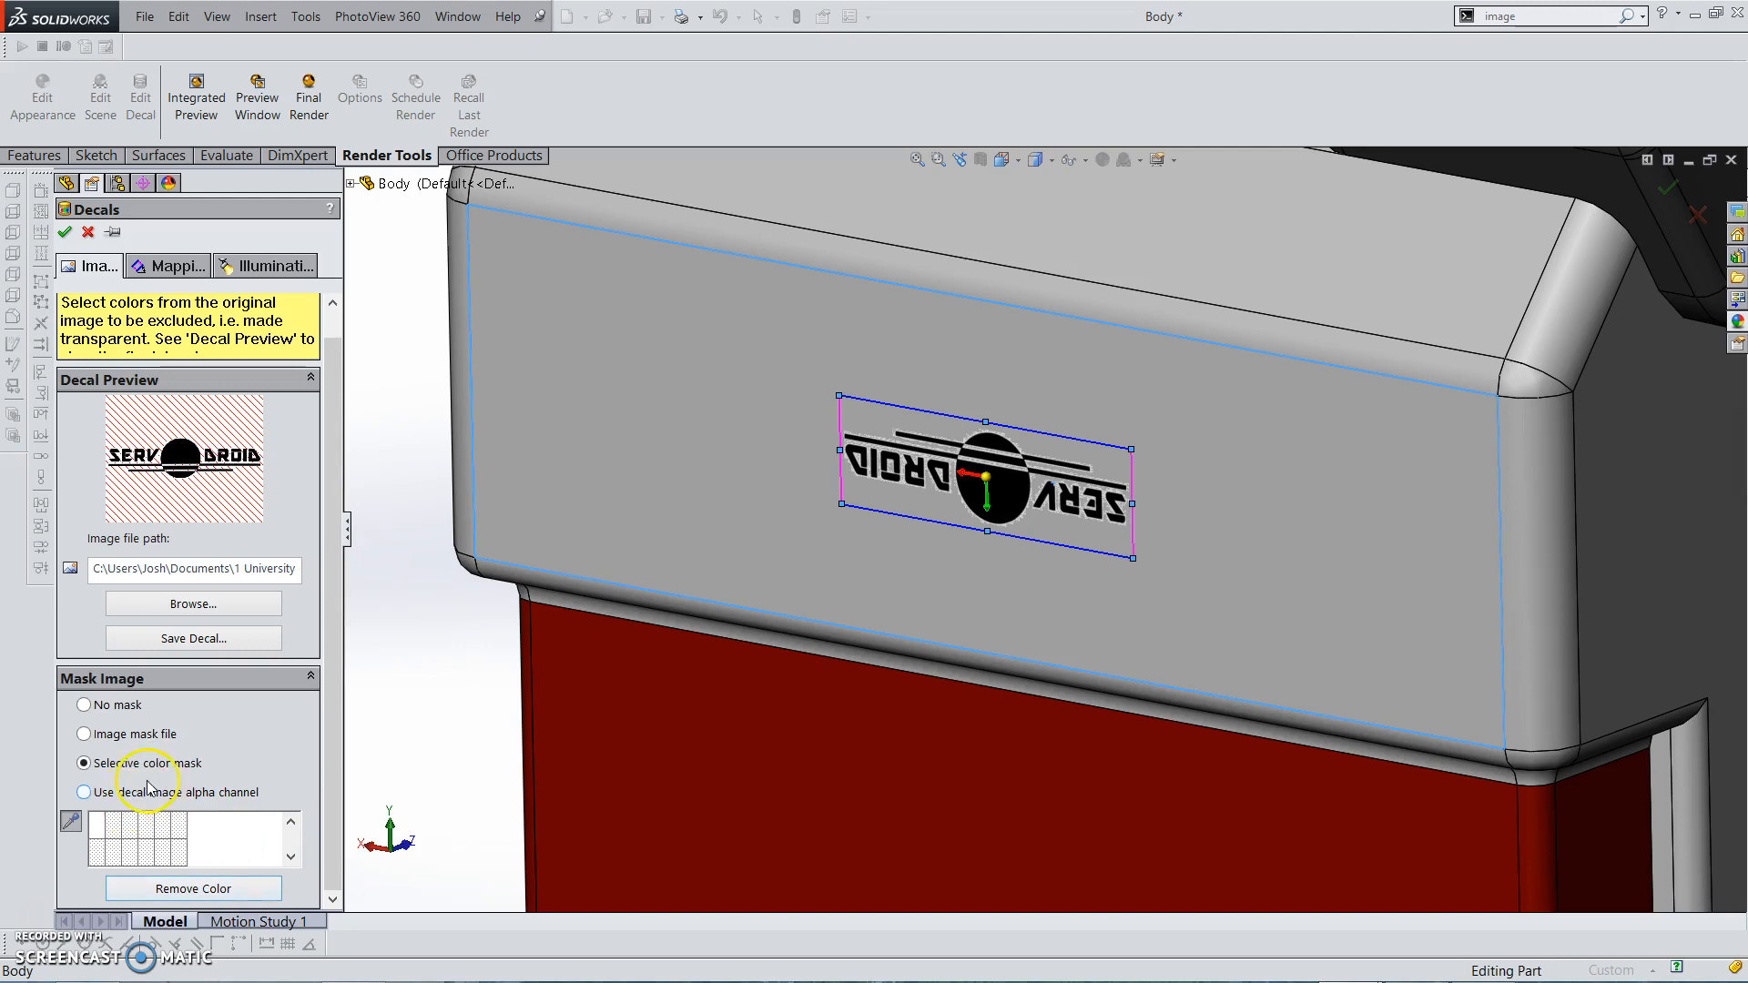
Set the decal's rotation to 180 degrees so the logo reads upright, and accept the decal
left_click(173, 265)
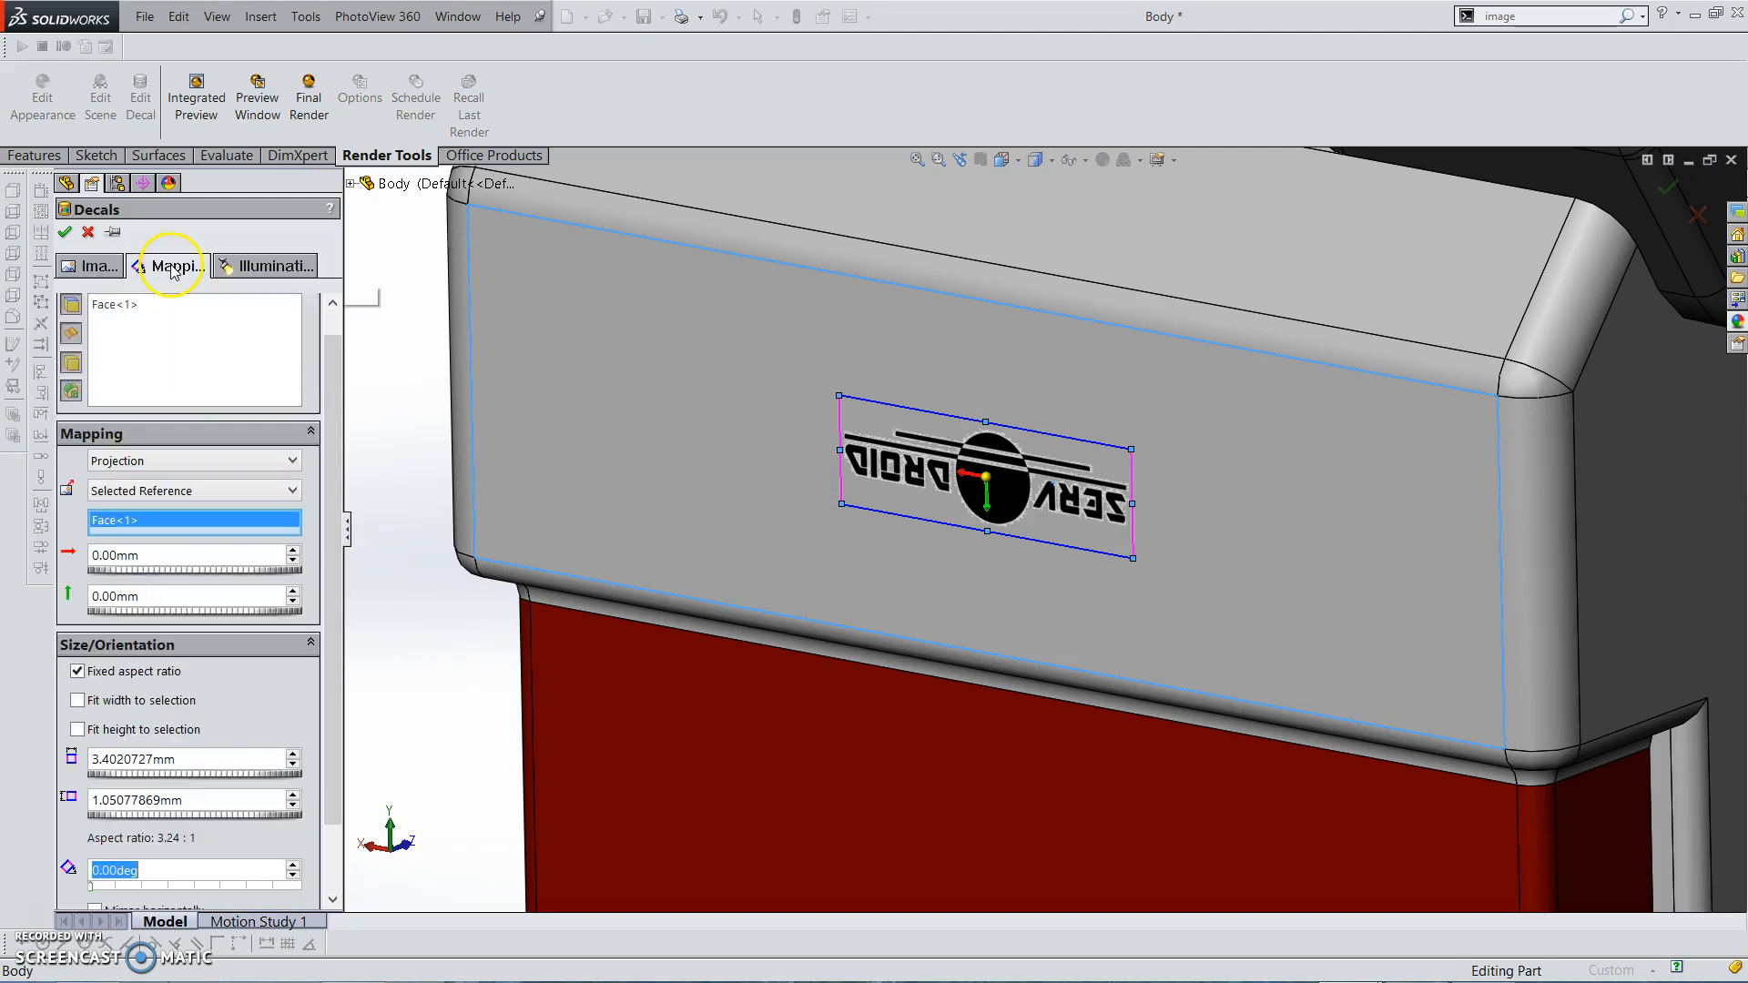
scroll(1017, 608, "up", 3)
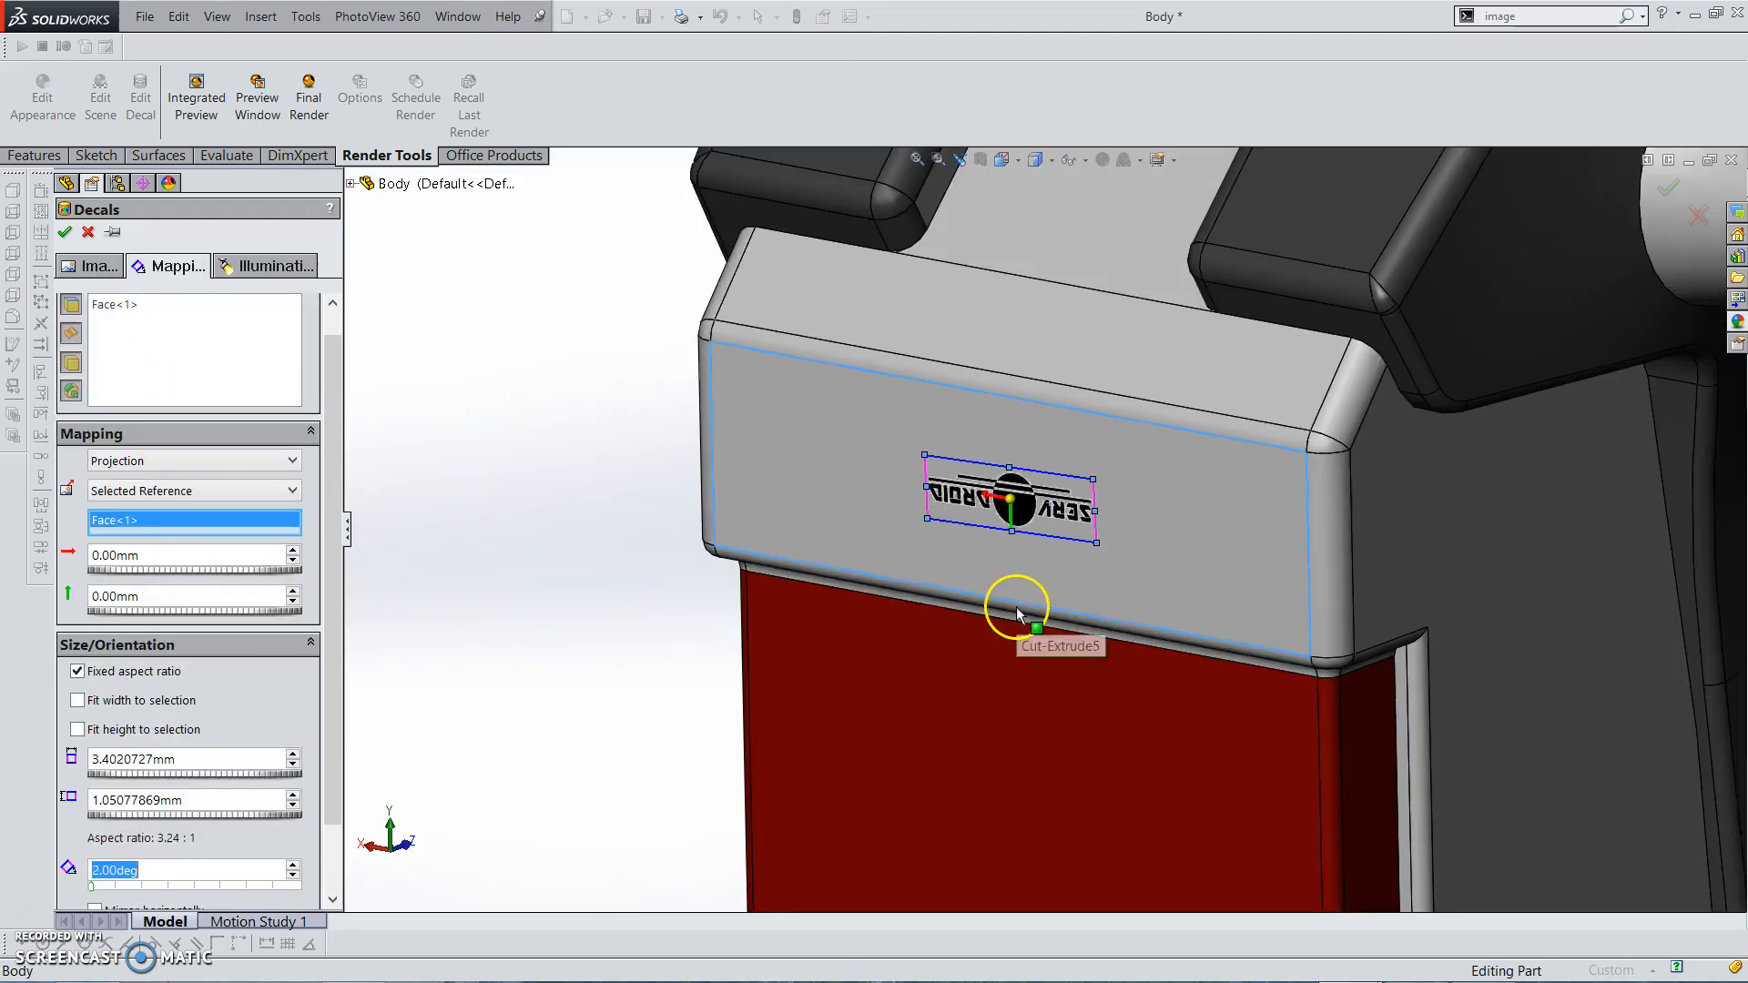
scroll(117, 871, "up", 1)
scroll(136, 878, "up", 20)
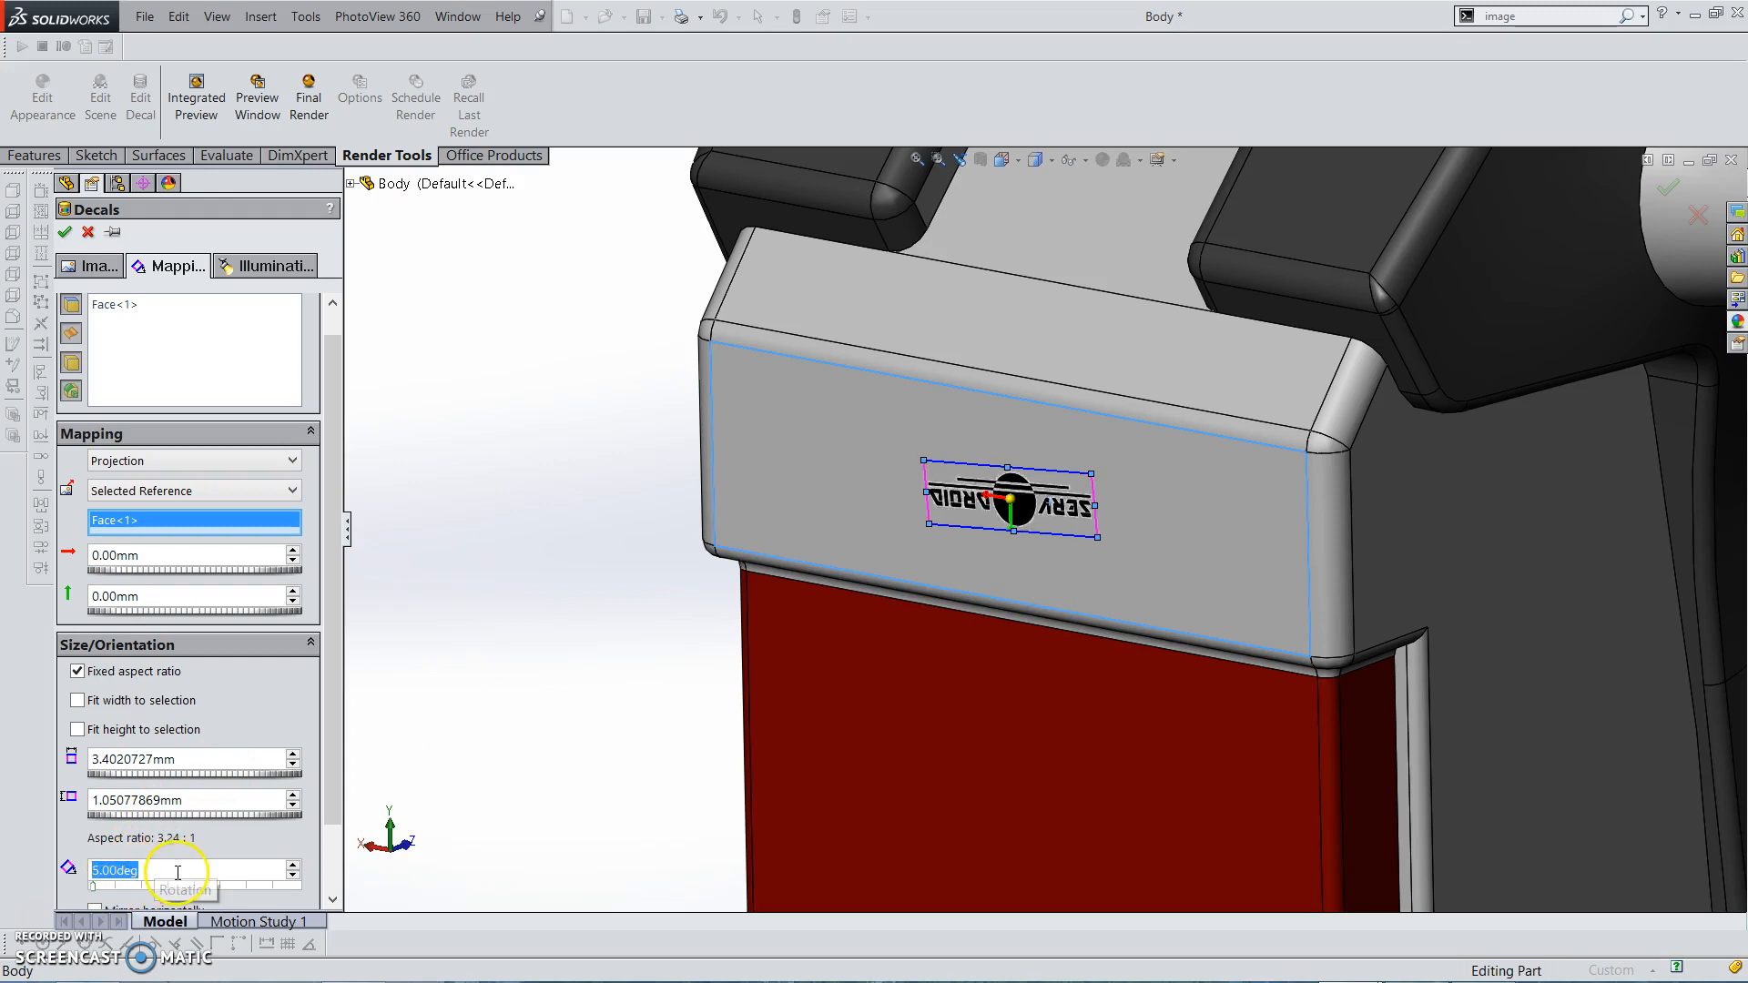
scroll(177, 871, "up", 20)
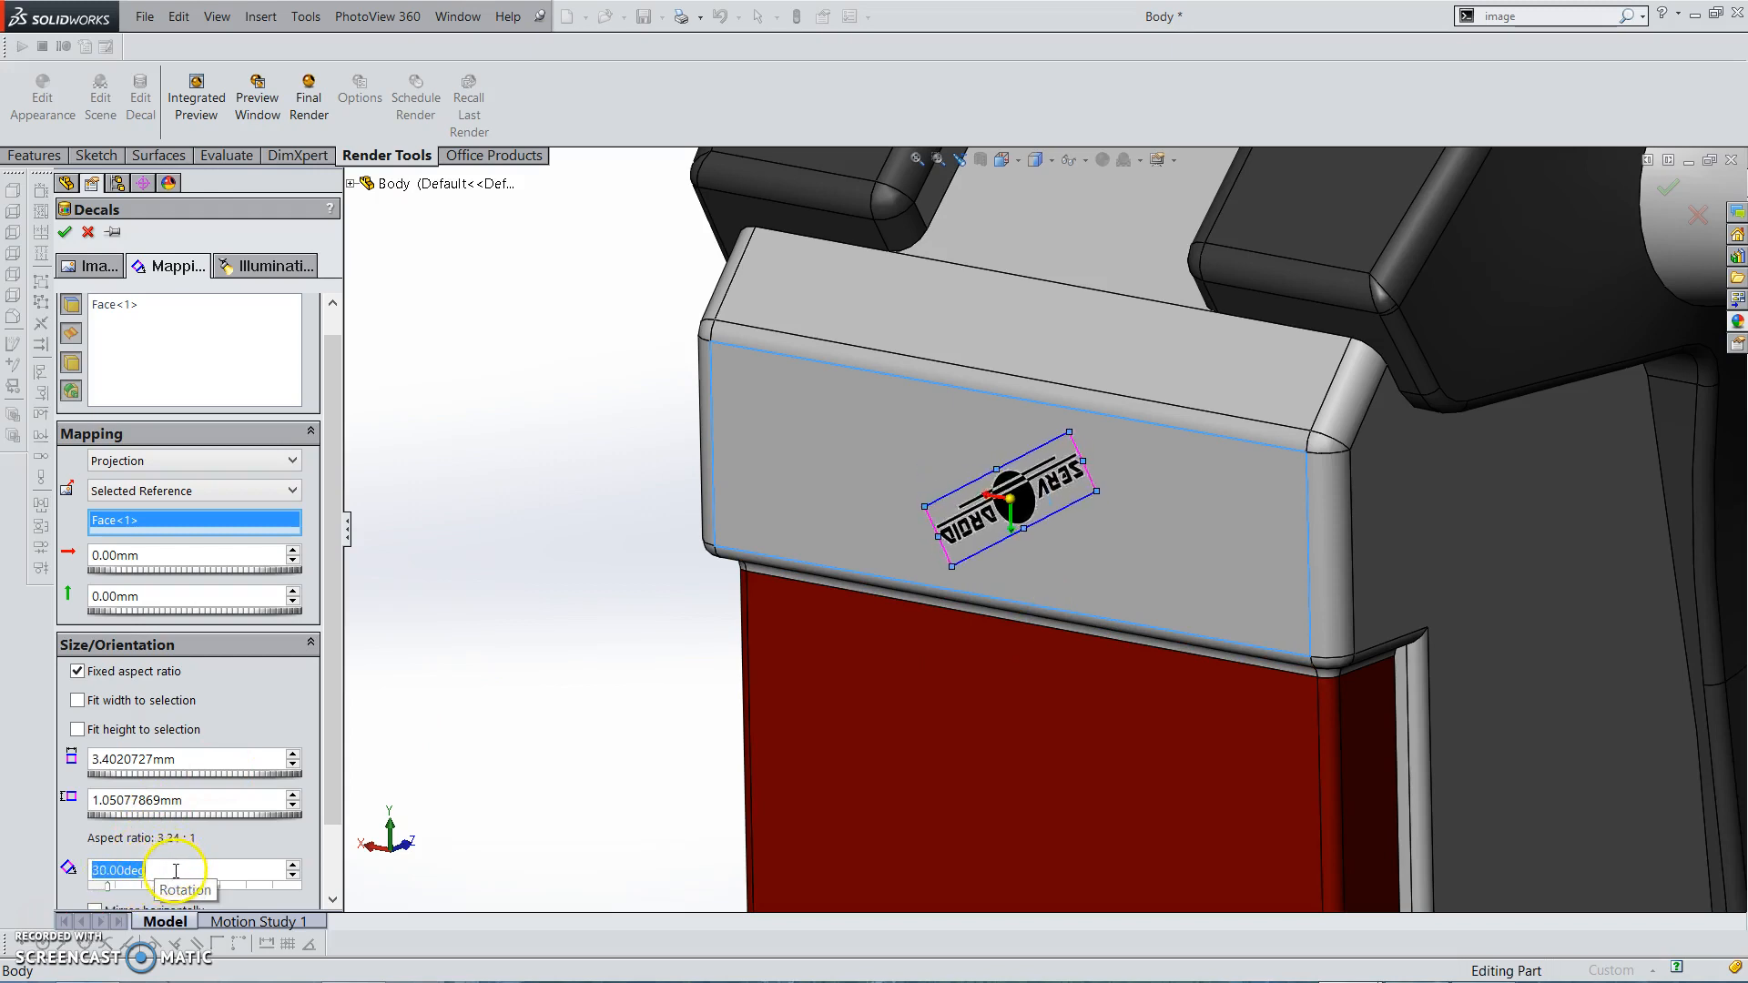
scroll(182, 876, "up", 17)
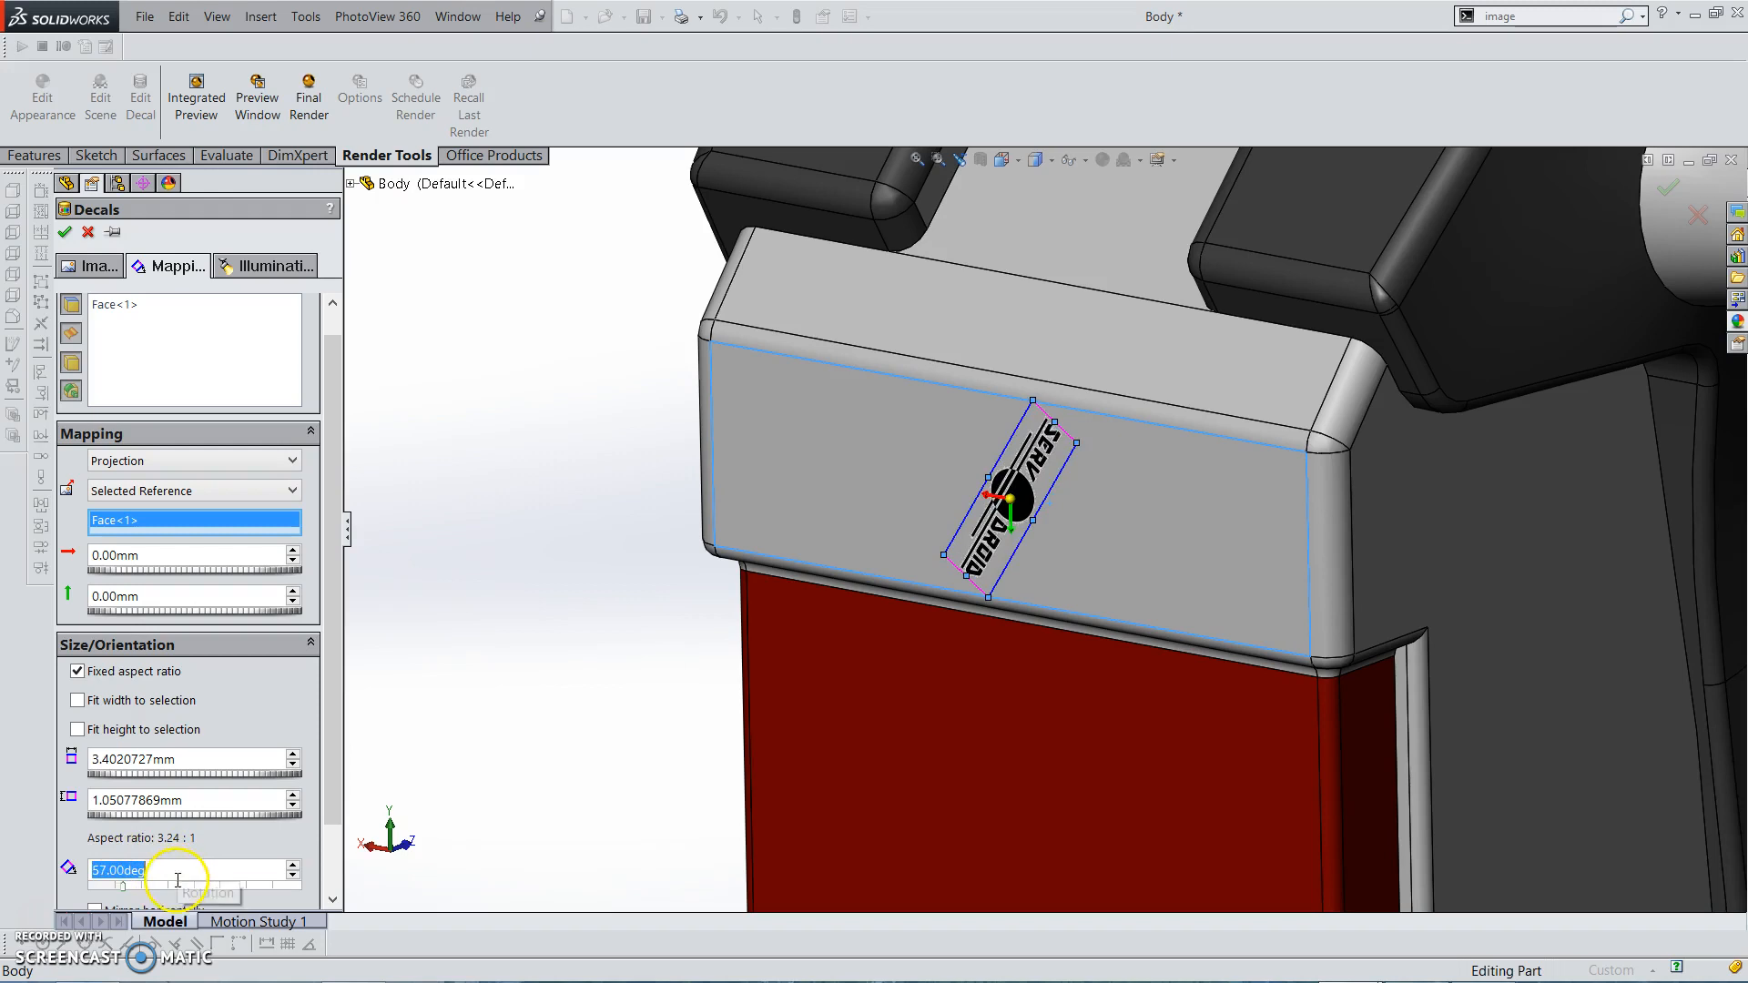
scroll(180, 871, "up", 20)
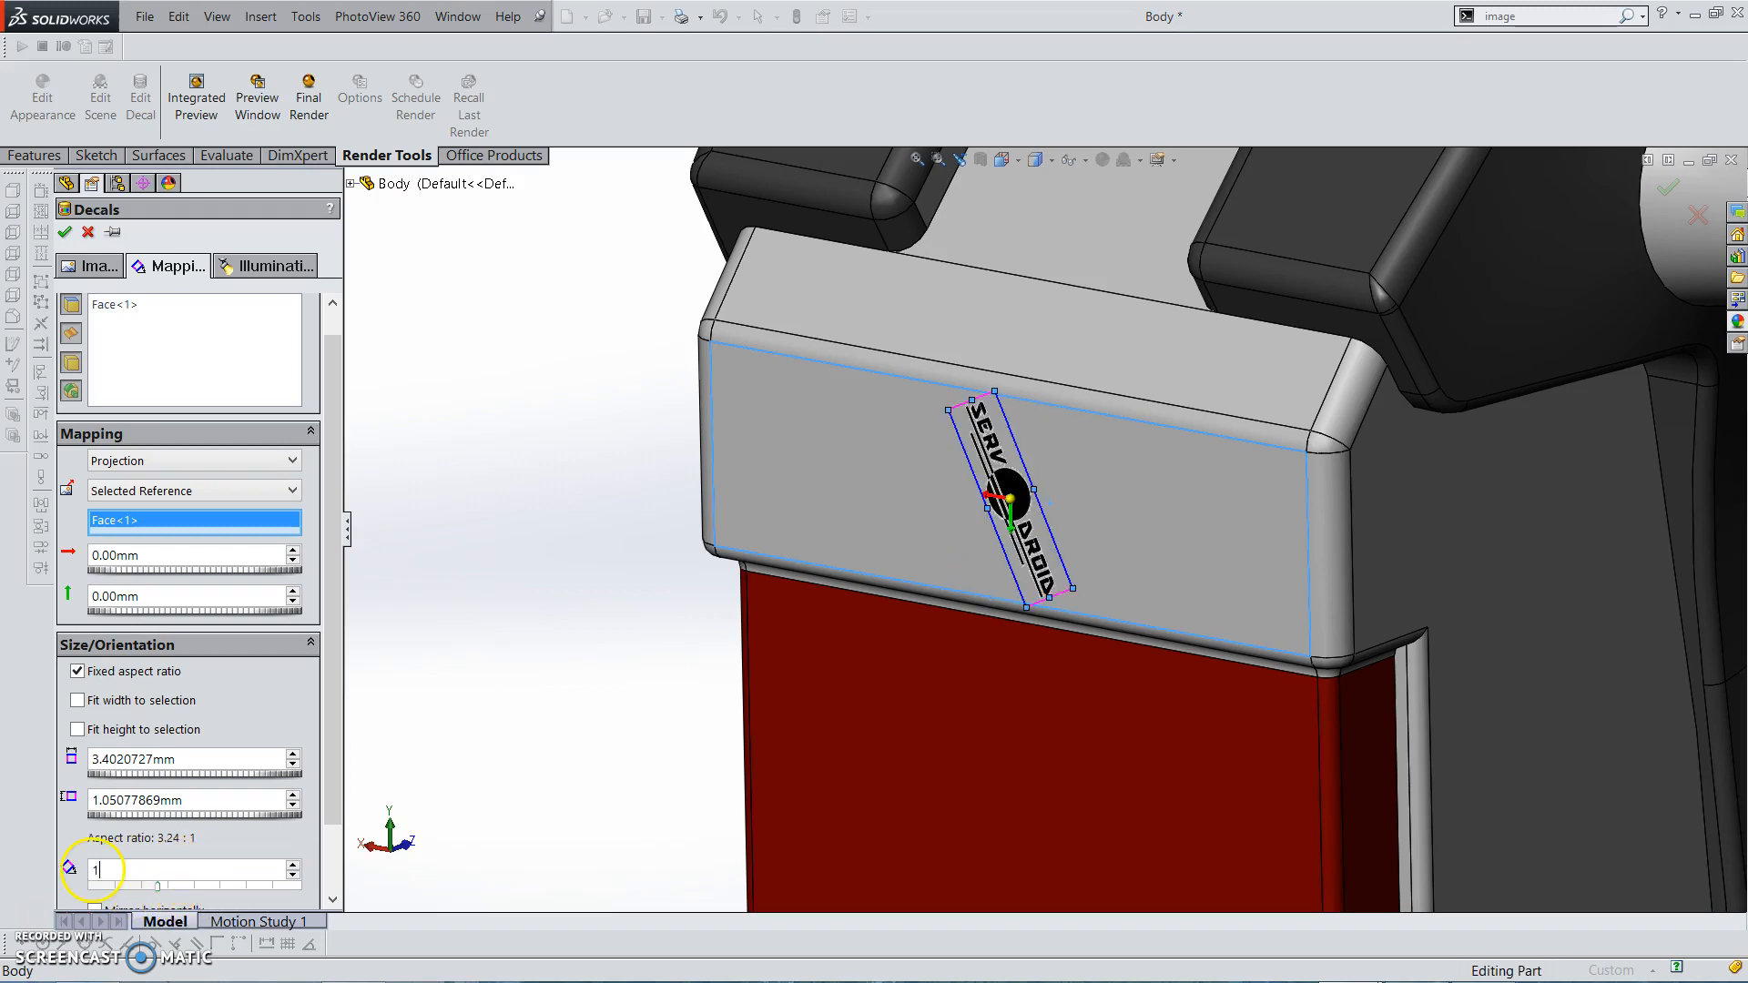
key("Return")
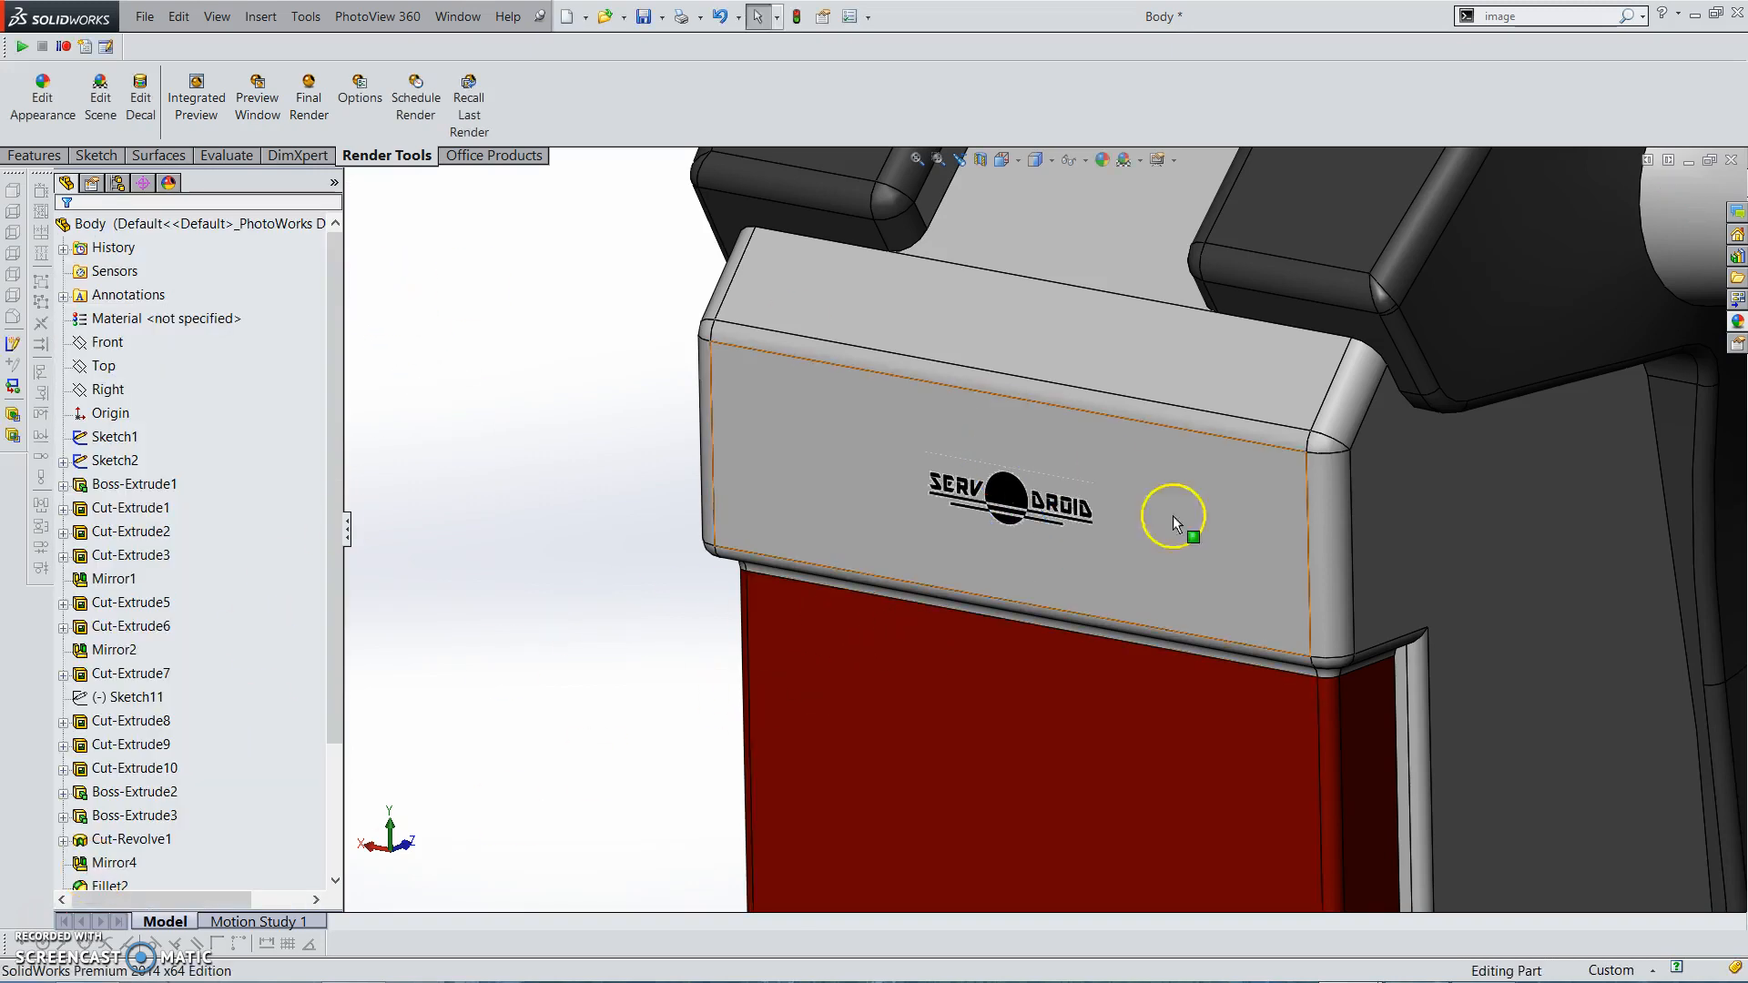
Reopen the SERV DROID decal on the upper front face for editing and fit its width and height to the selection
right_click(1017, 499)
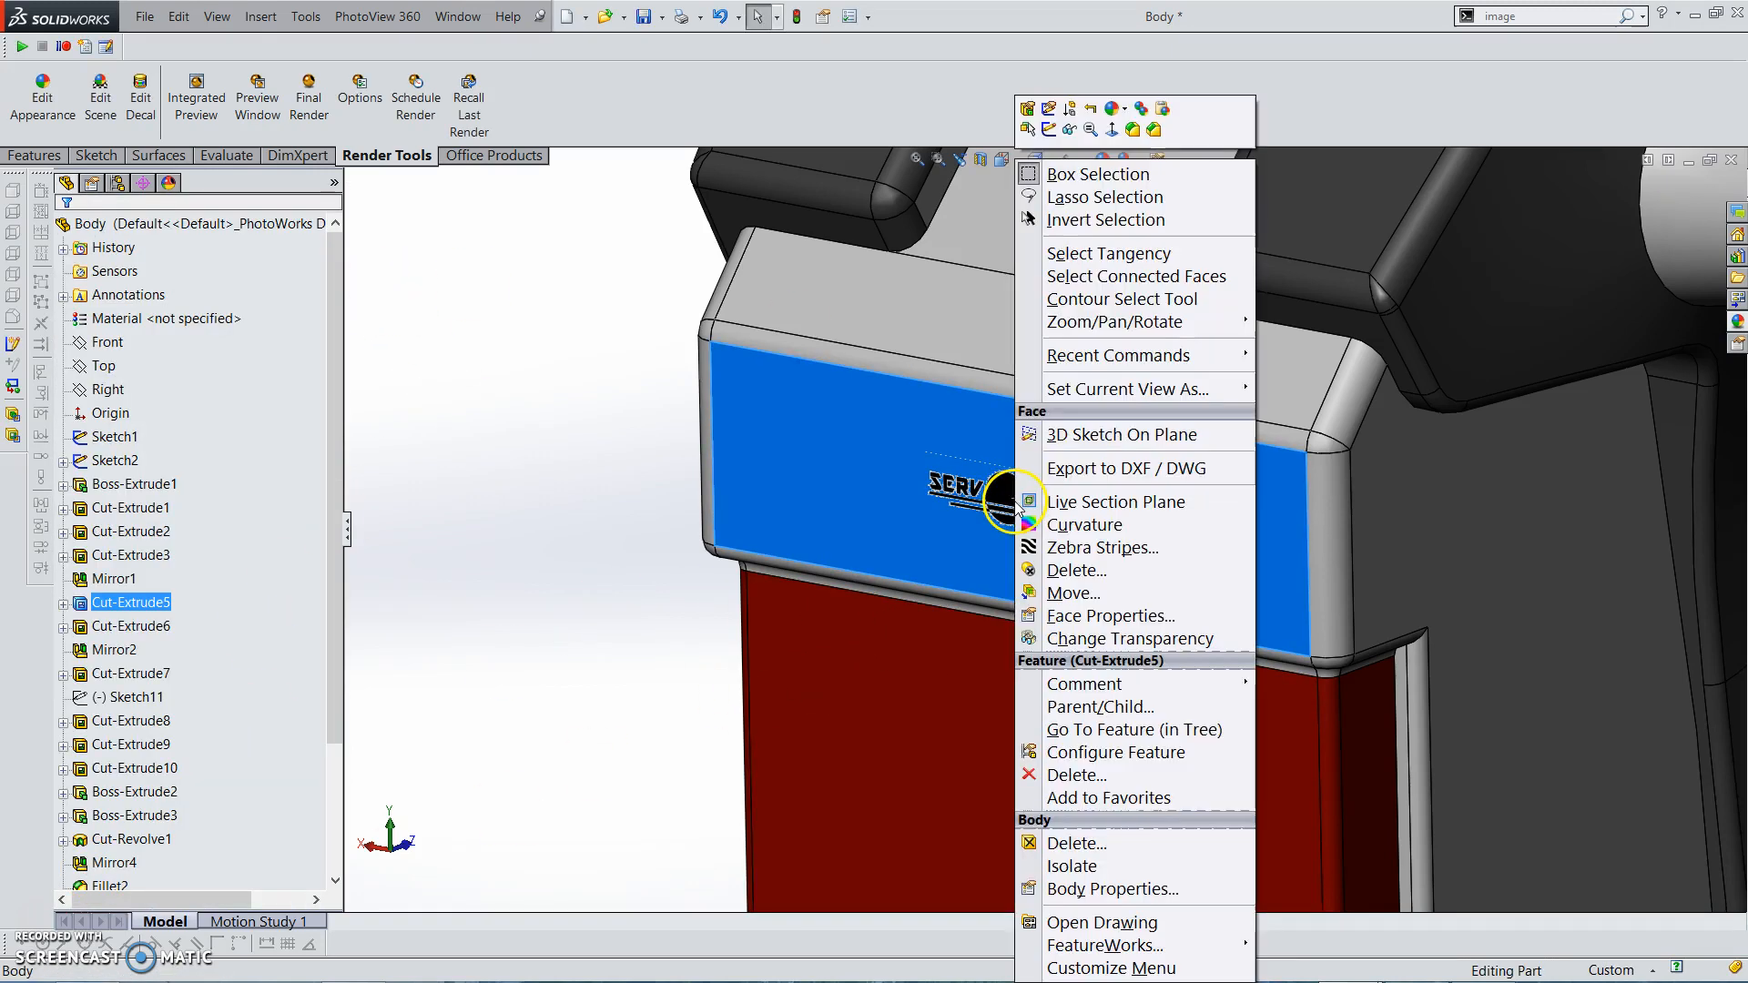
left_click(1117, 111)
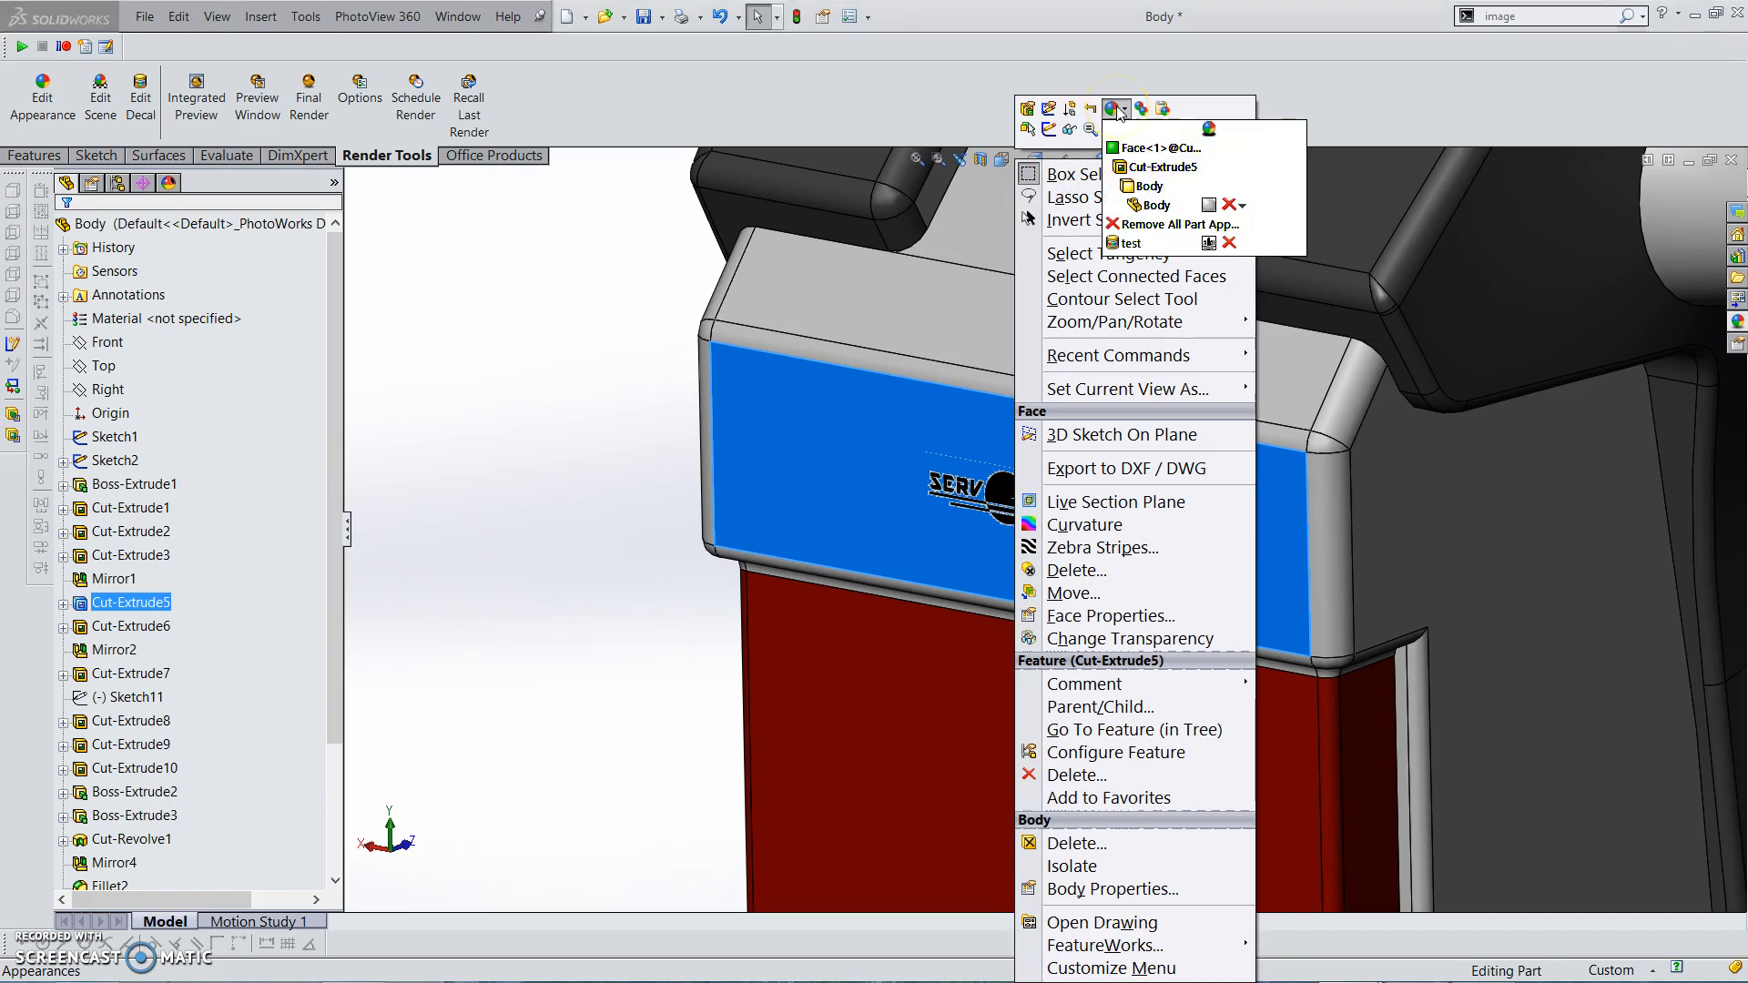
left_click(1202, 226)
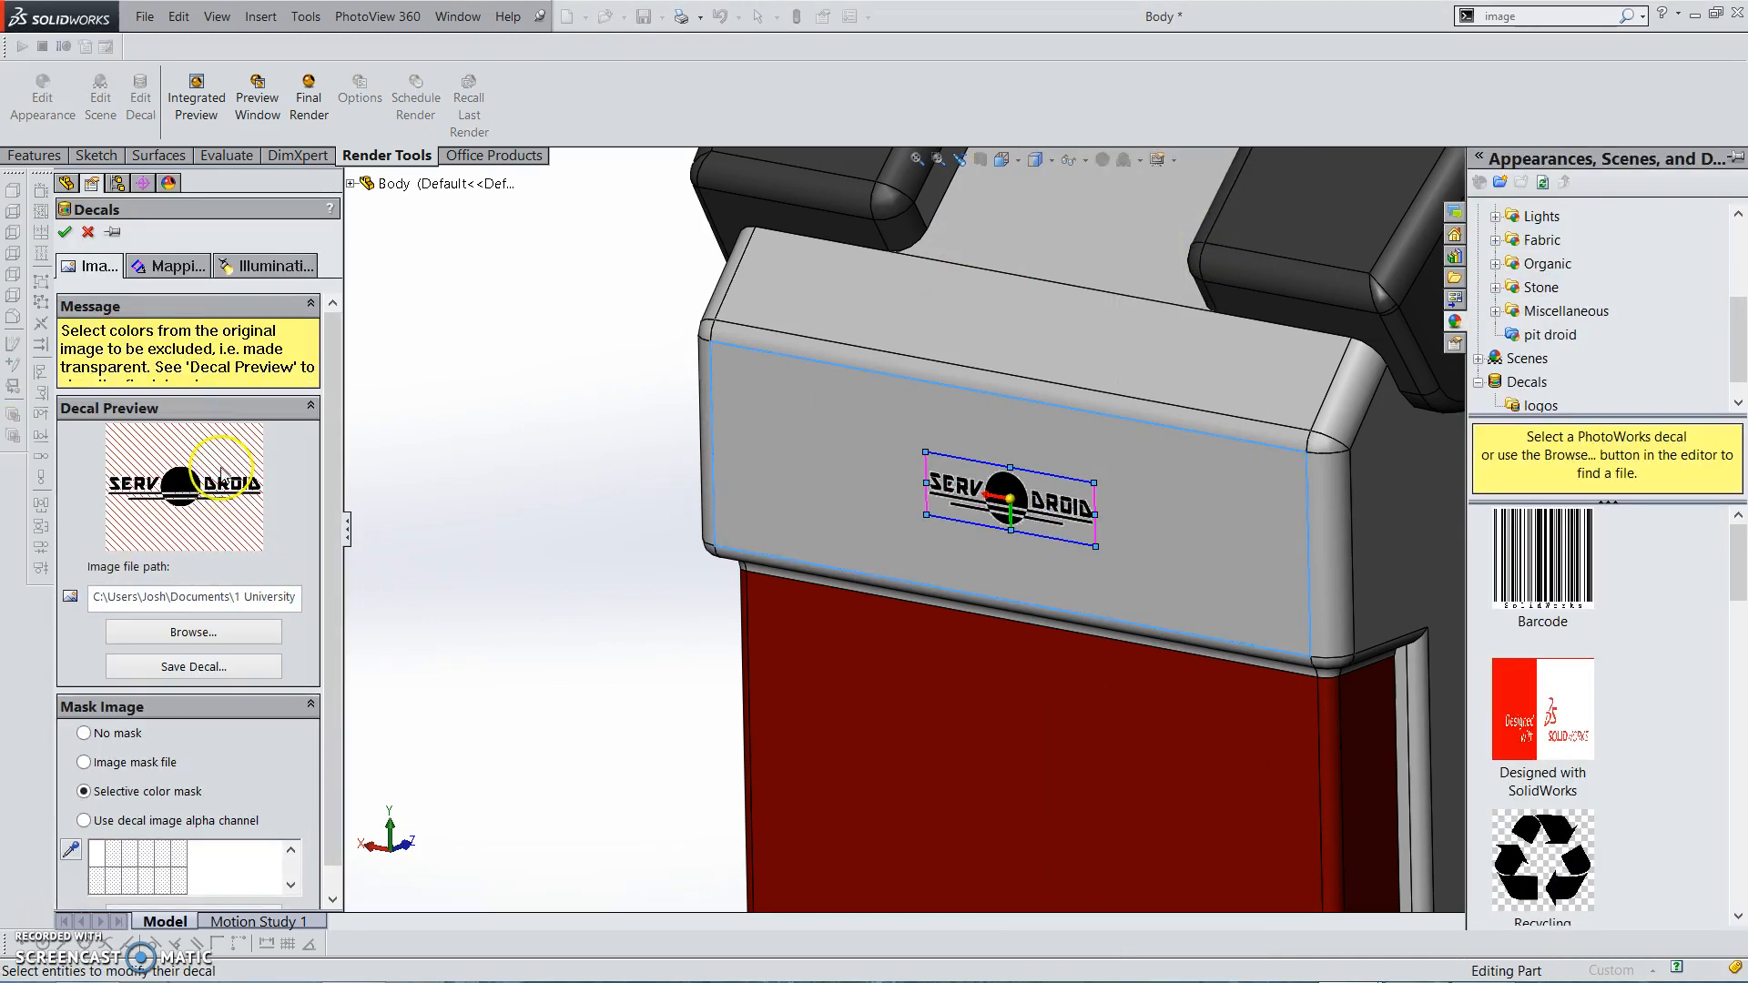
left_click(177, 266)
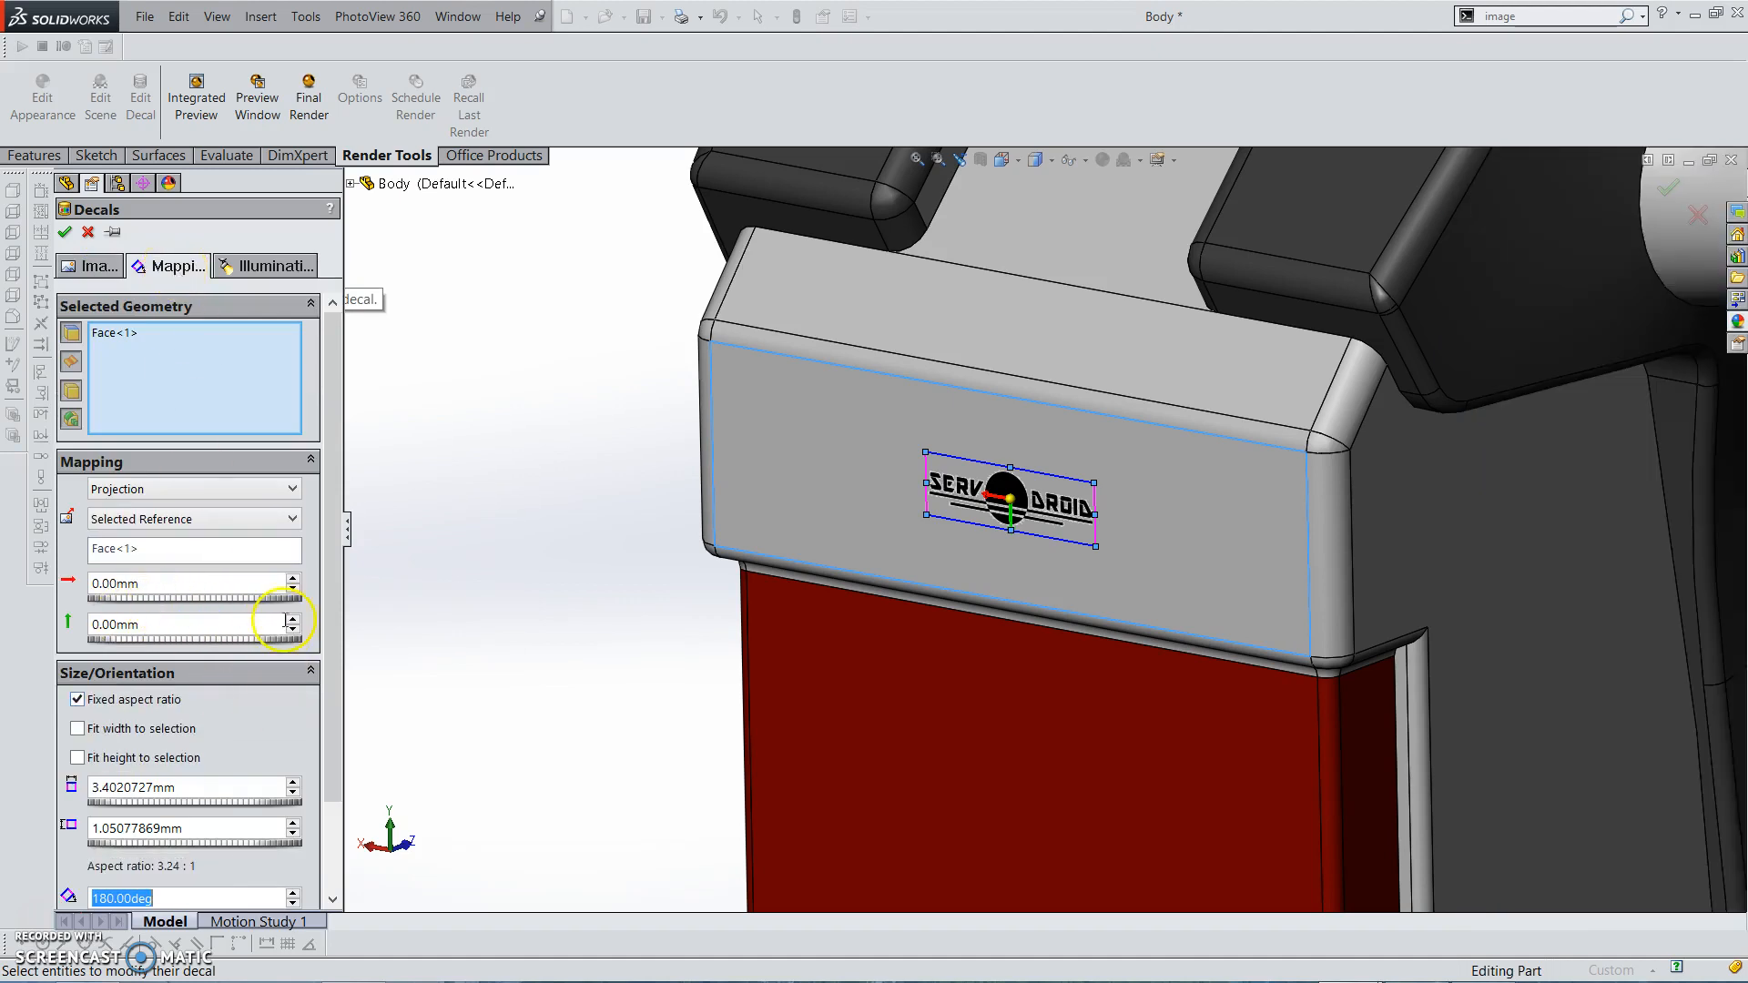
left_click(77, 728)
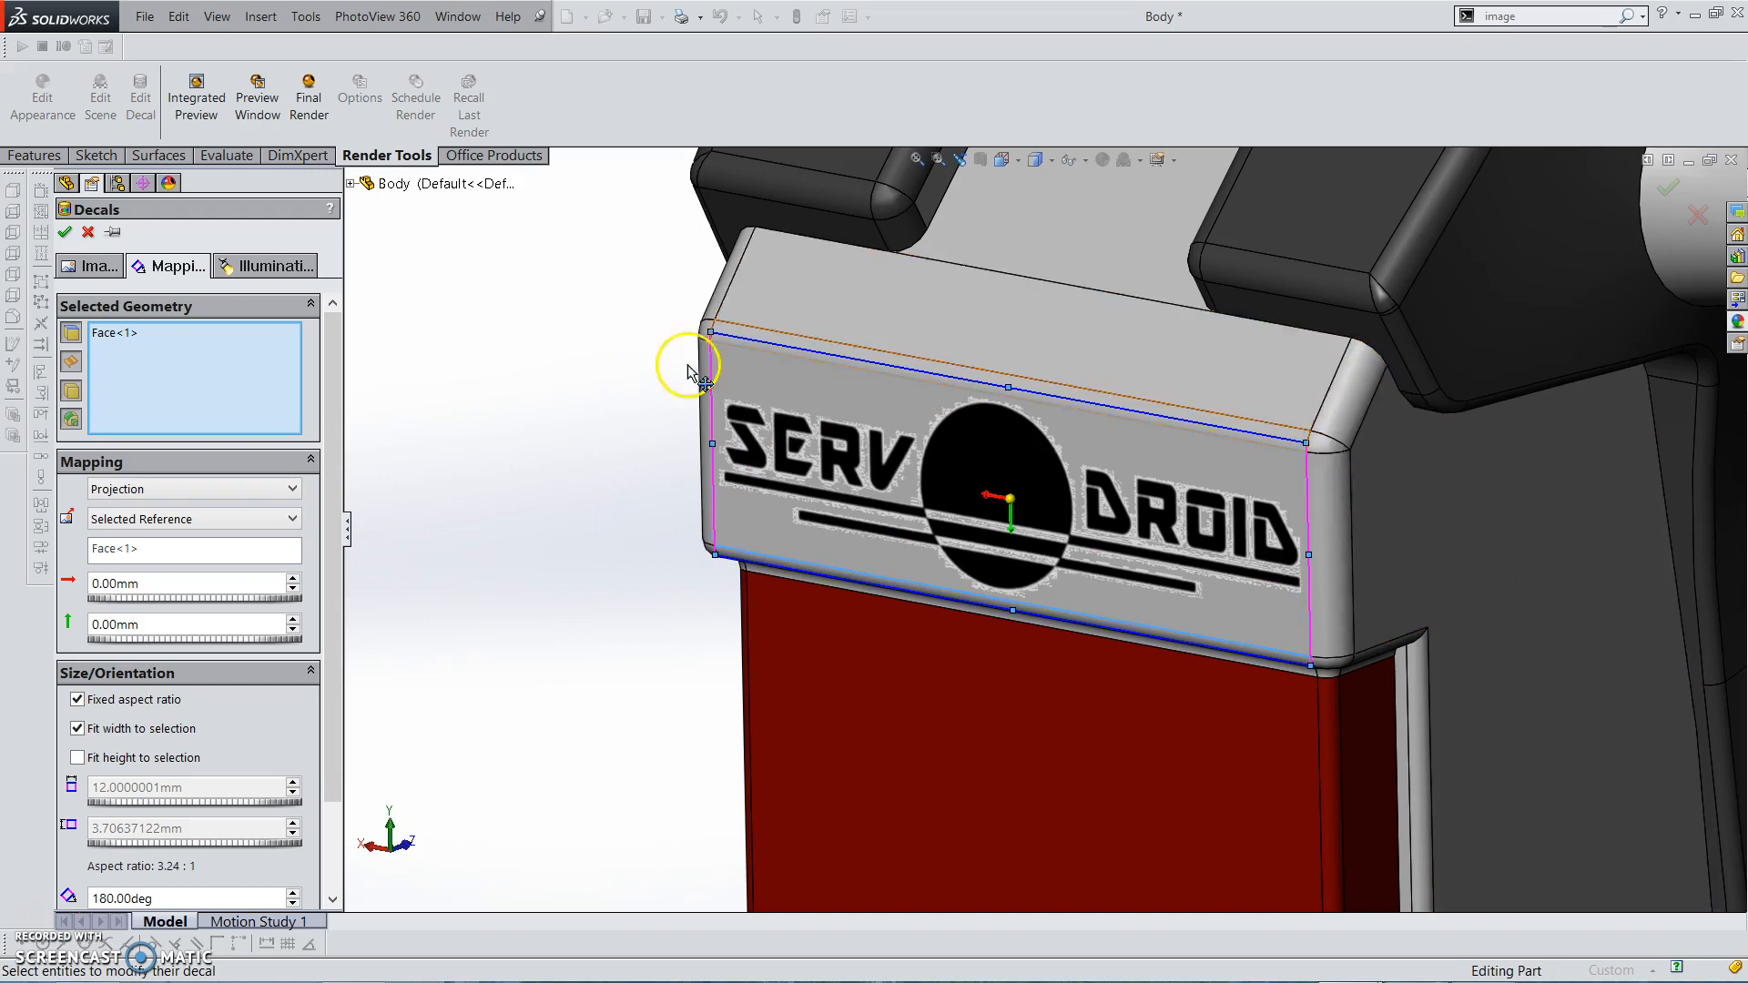
left_click(78, 757)
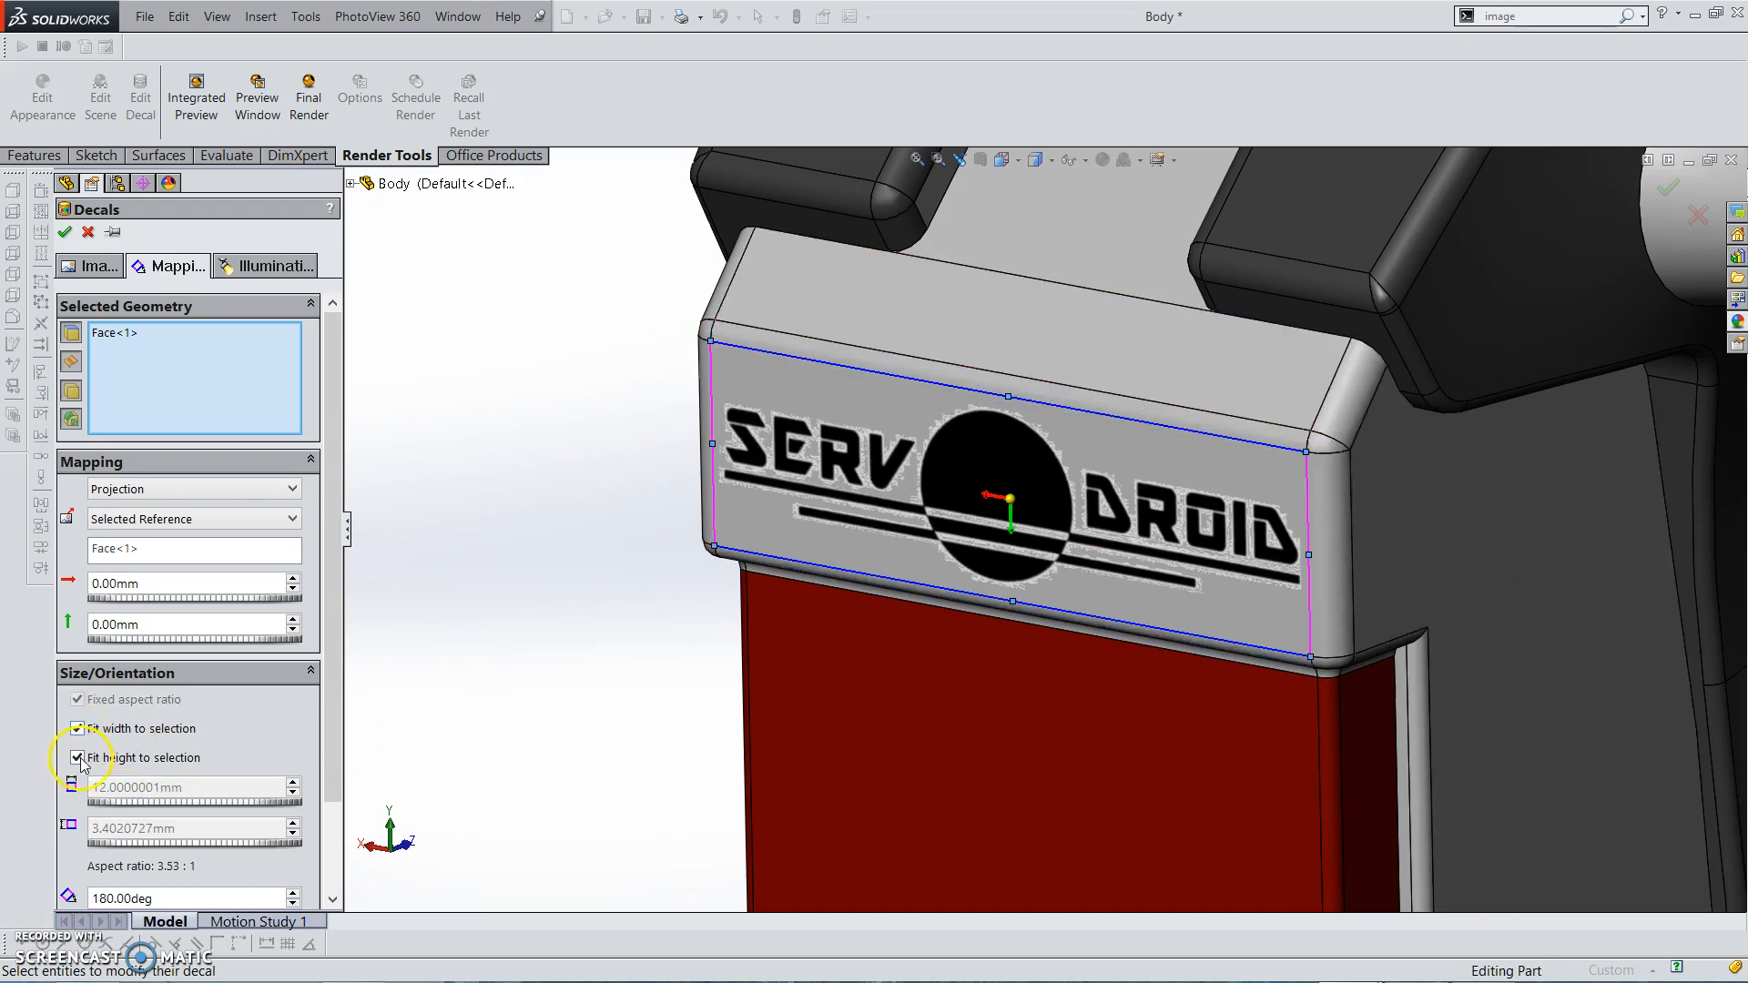
scroll(315, 760, "down", 1)
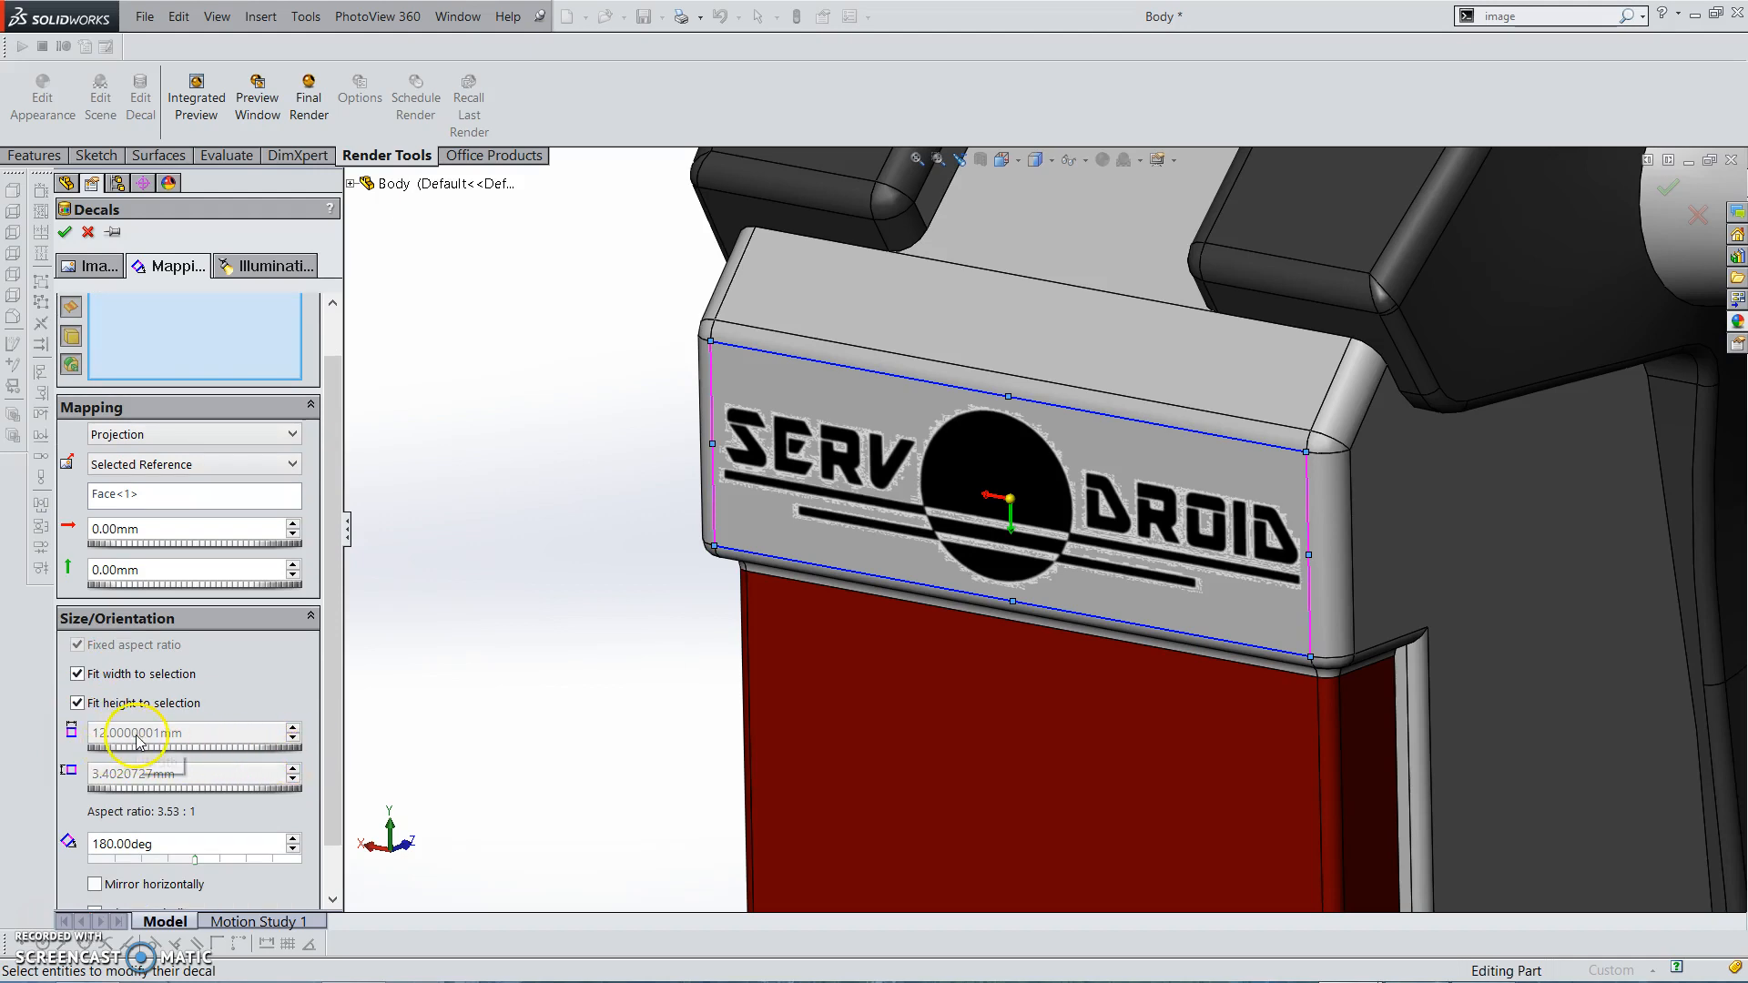
Try a custom decal width of 8 mm with the fit options off, and restore the fit to the face's width and height
left_click(77, 704)
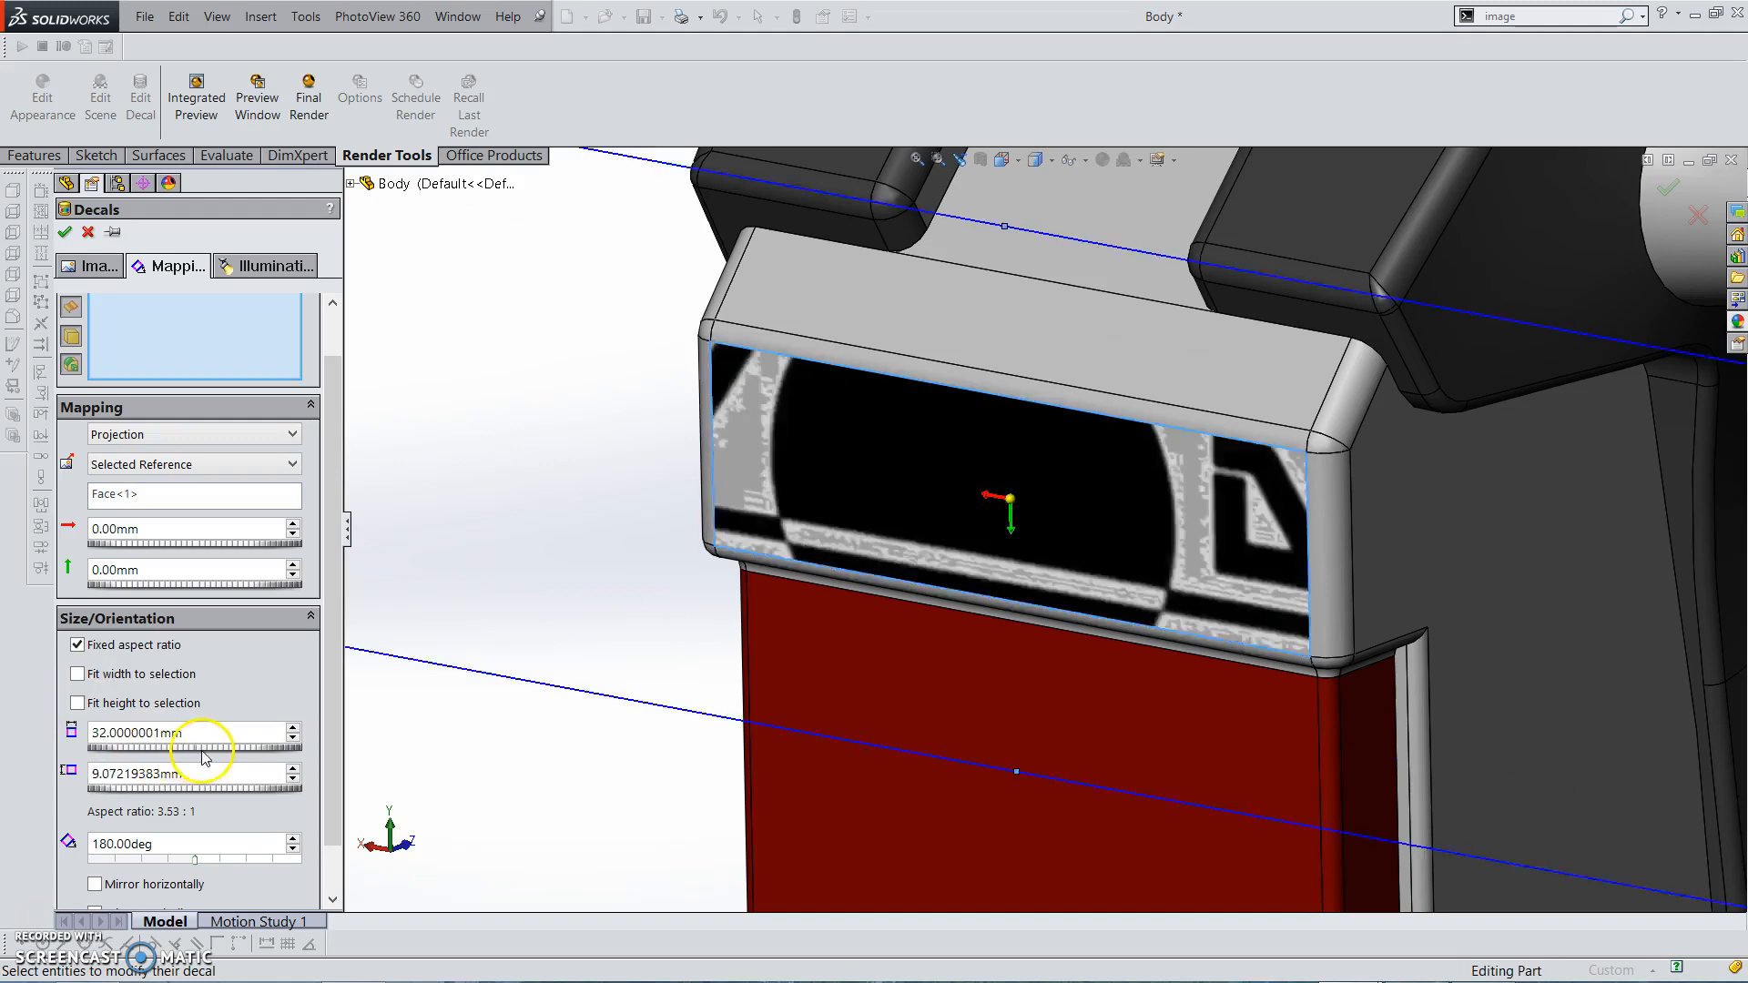
left_click_drag(176, 750, 153, 748)
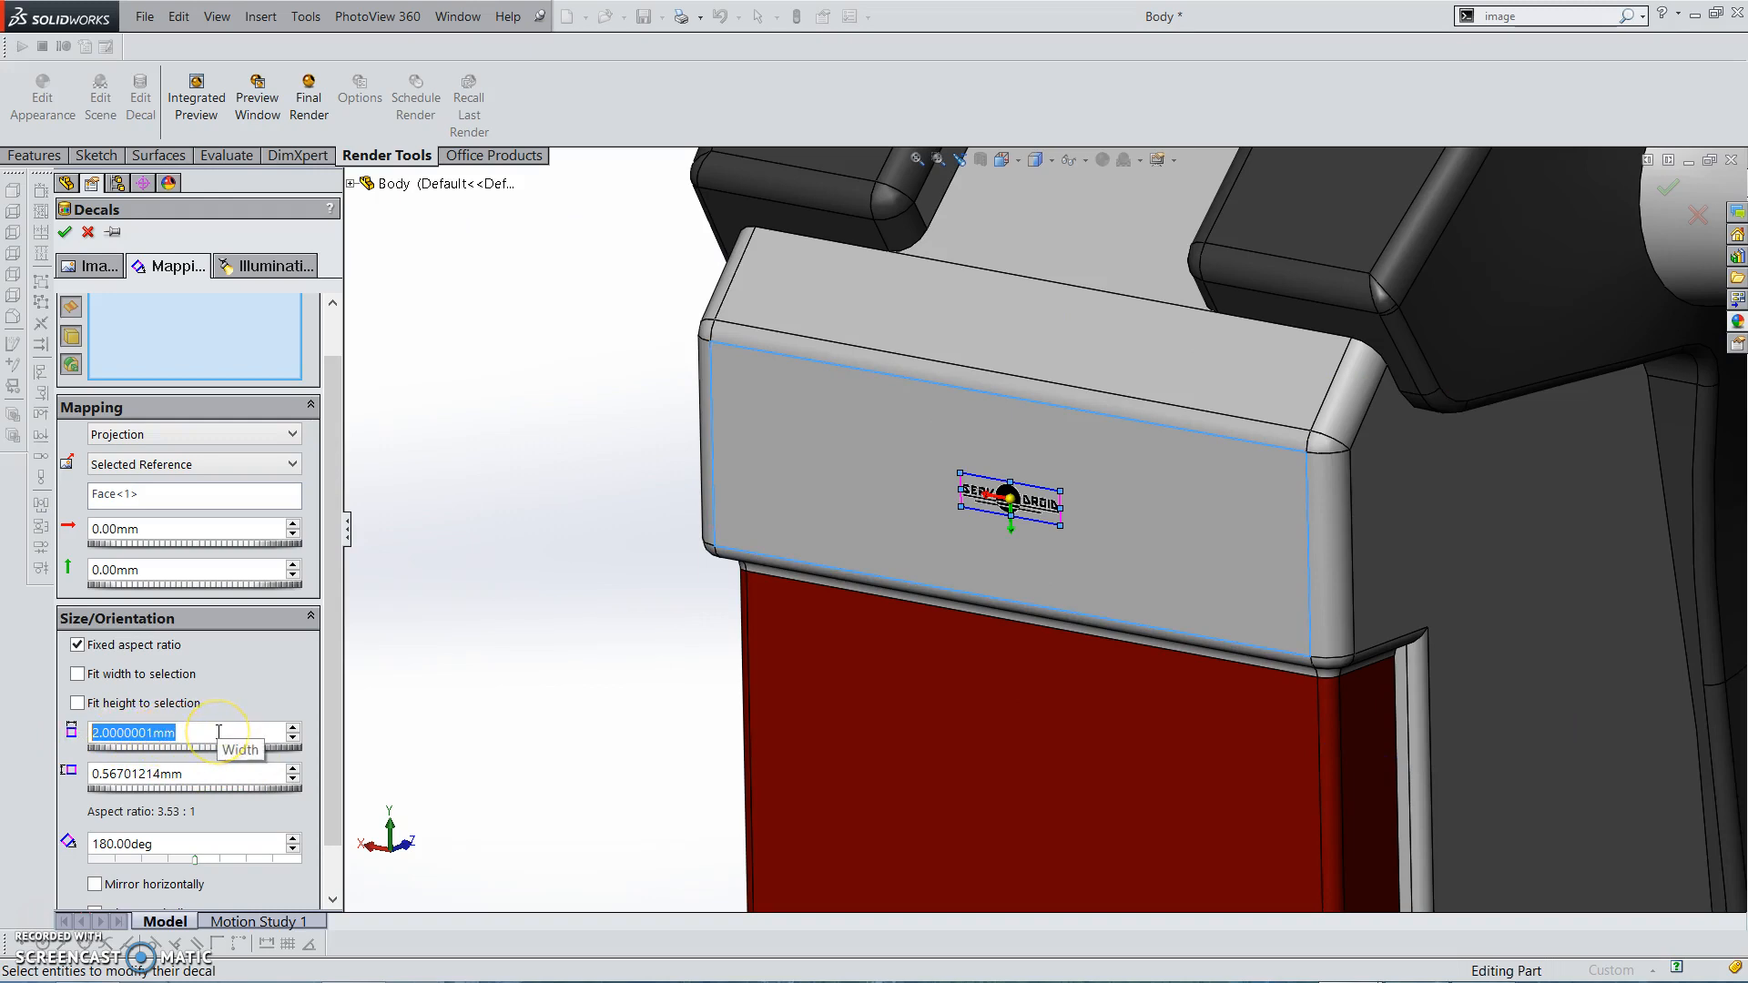
type("8.00mm")
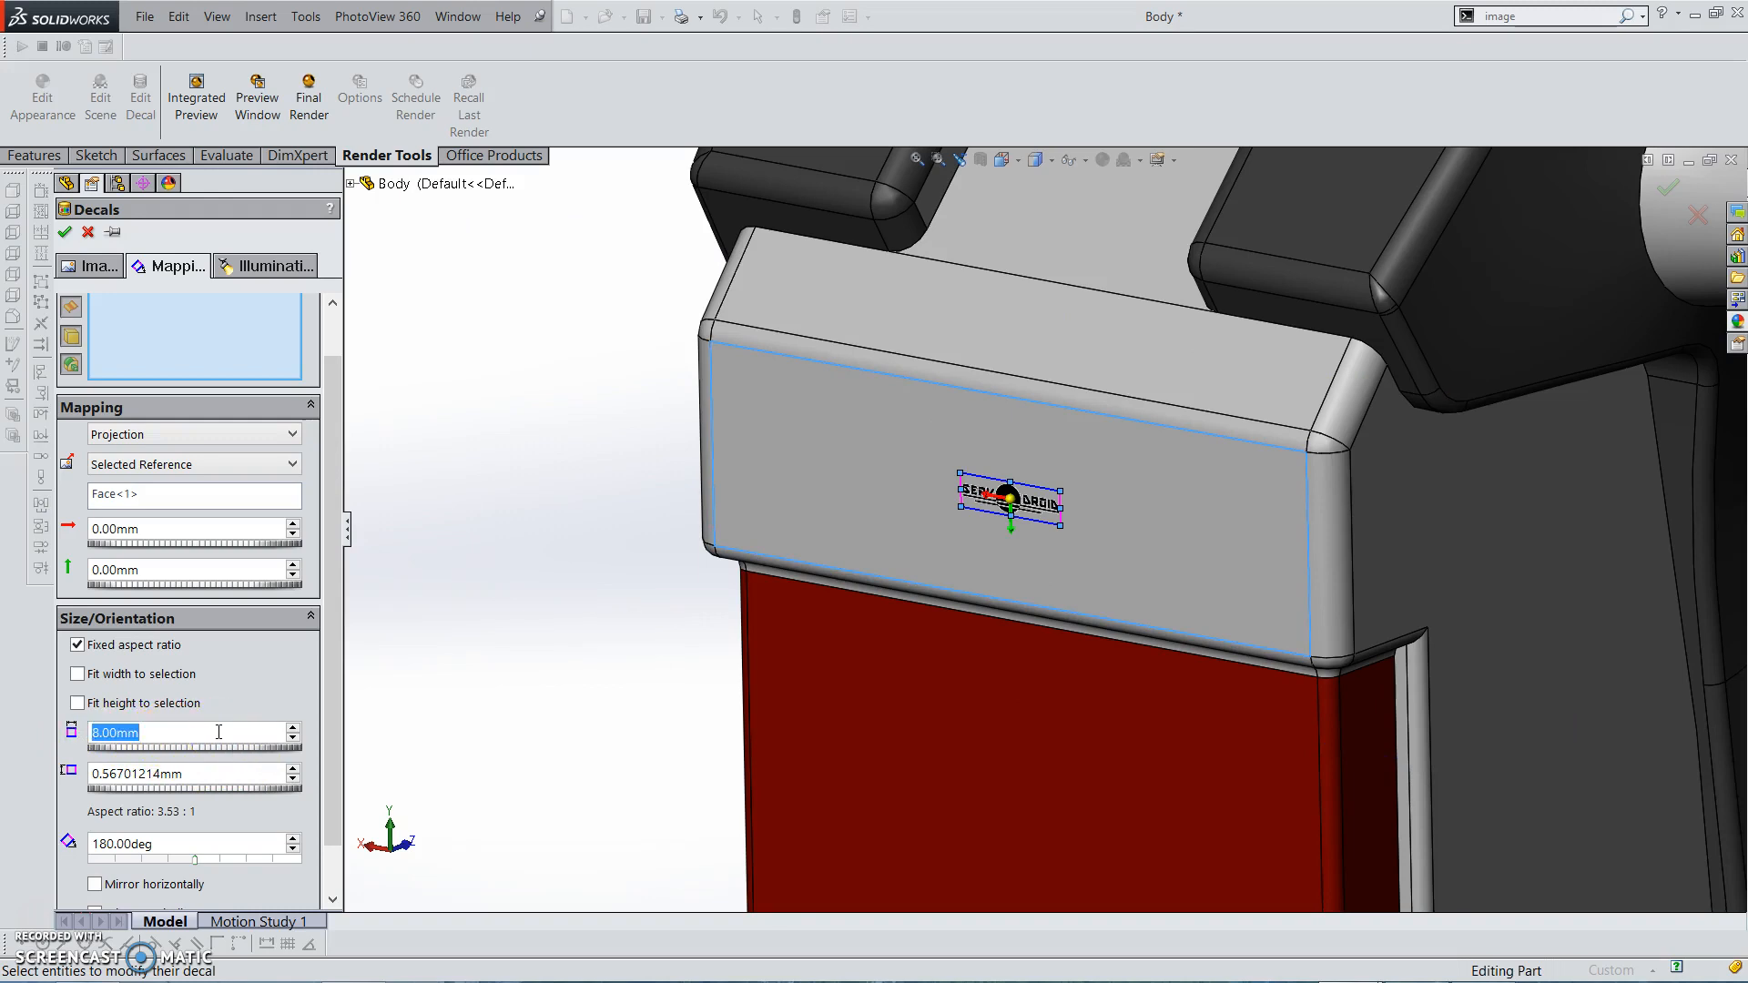
left_click(219, 792)
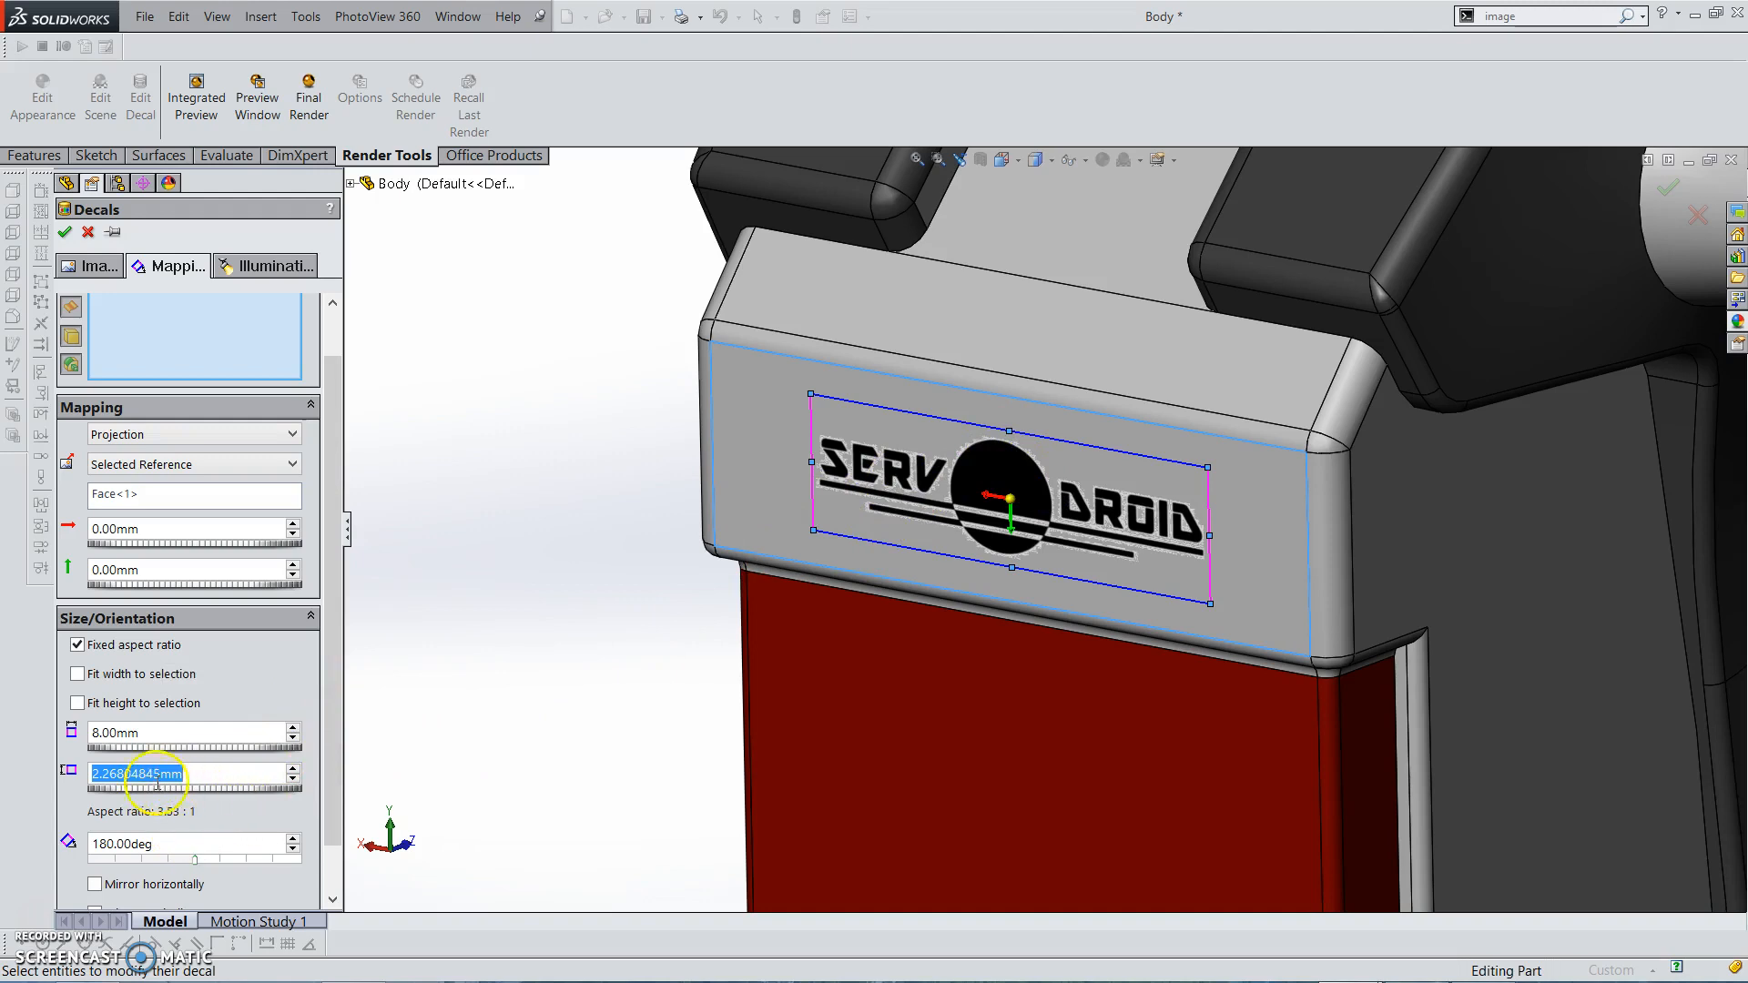
left_click(74, 676)
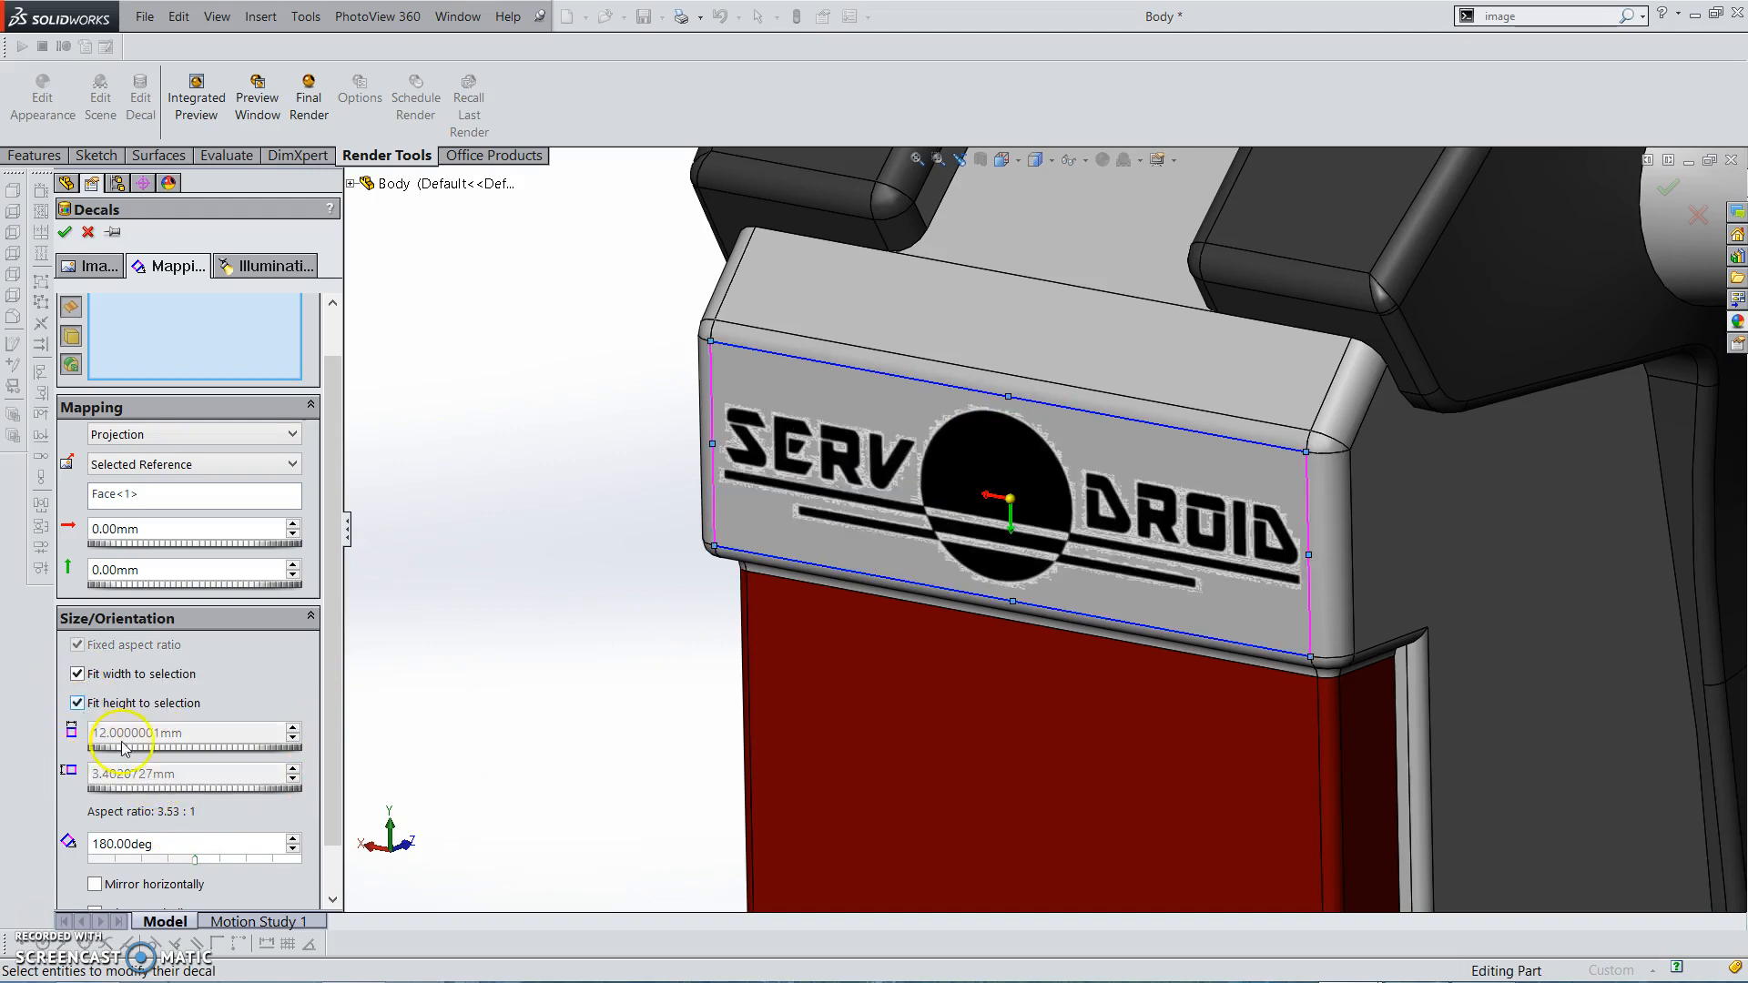
Try mirroring the decal horizontally and vertically, switching each mirror option off again
scroll(270, 763, "down", 1)
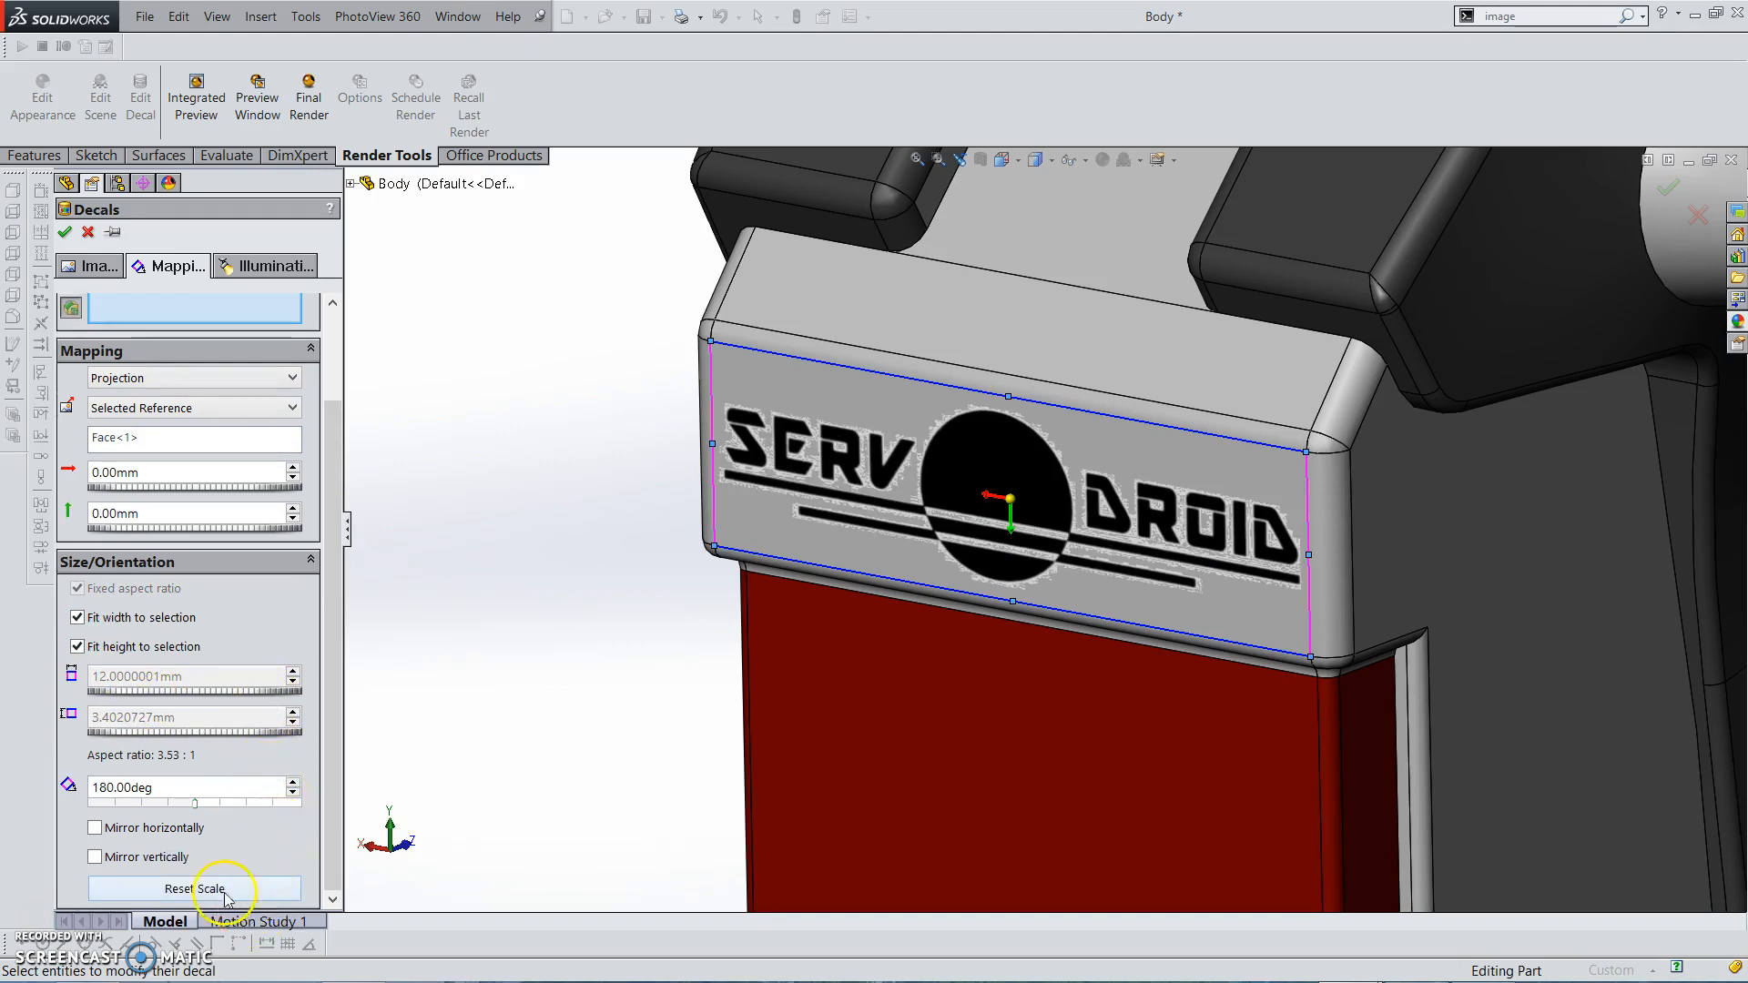
left_click(95, 828)
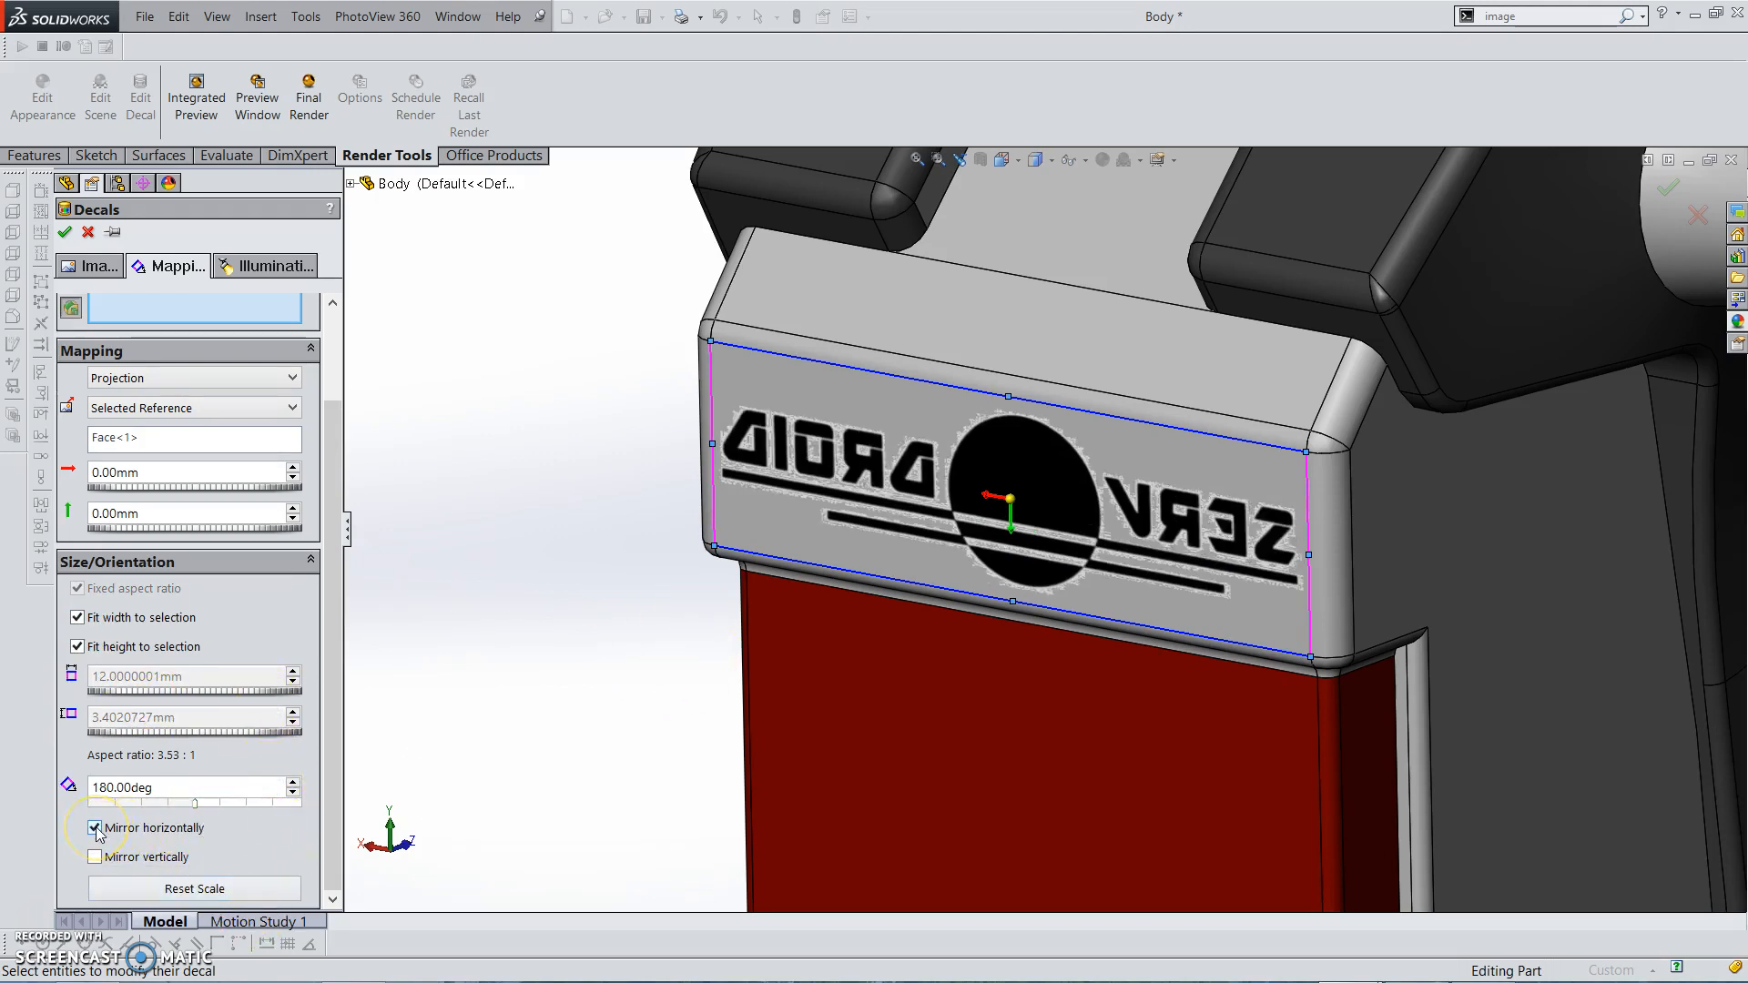
left_click(95, 828)
left_click(94, 859)
left_click(95, 858)
scroll(232, 637, "up", 3)
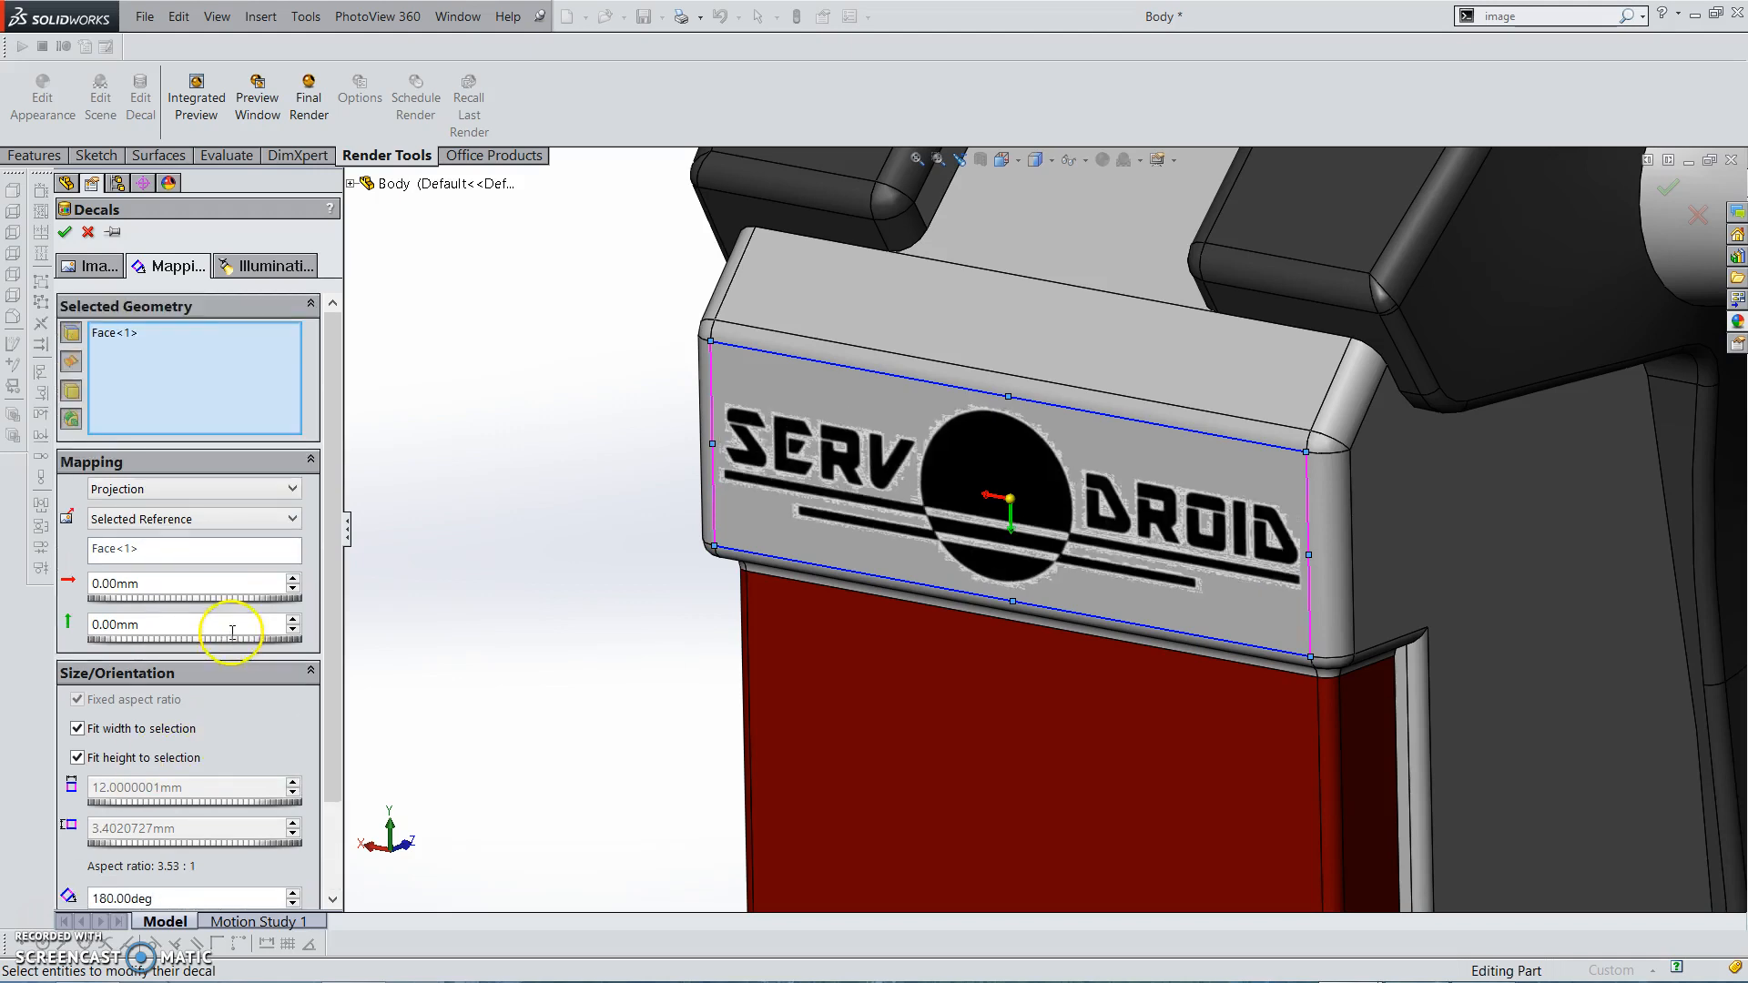
Try the Label mapping type for the decal and return it to Projection
left_click(191, 493)
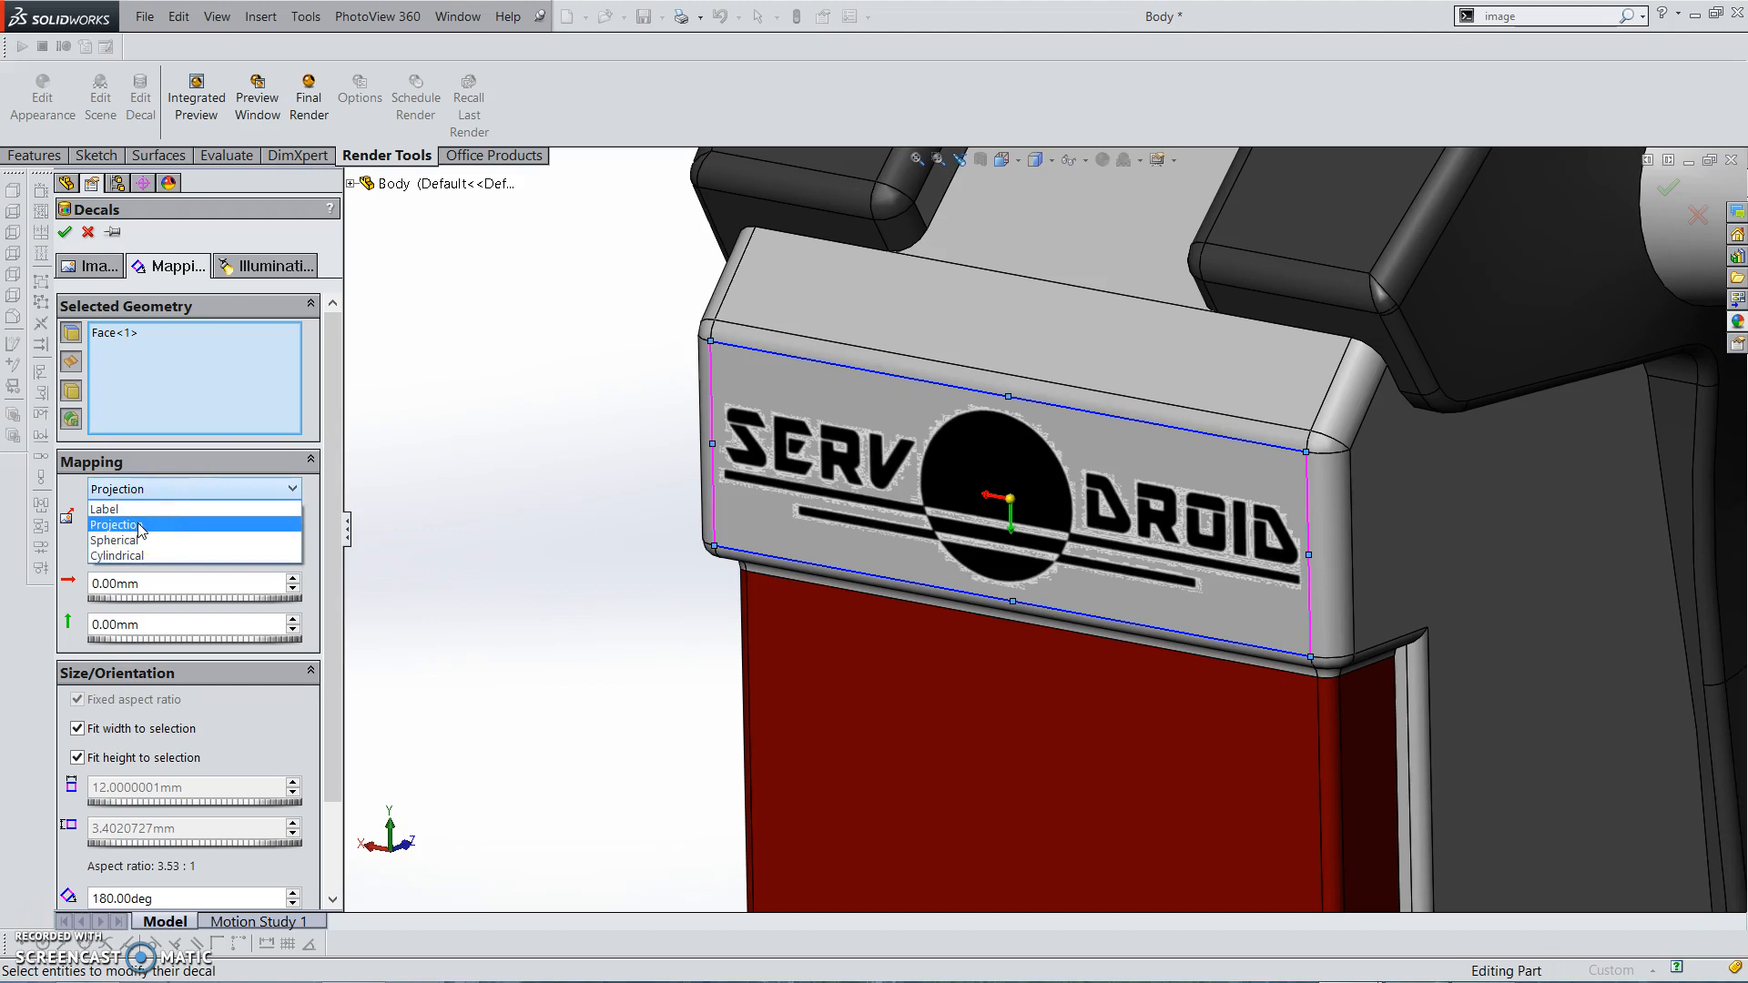
left_click(127, 509)
left_click(144, 492)
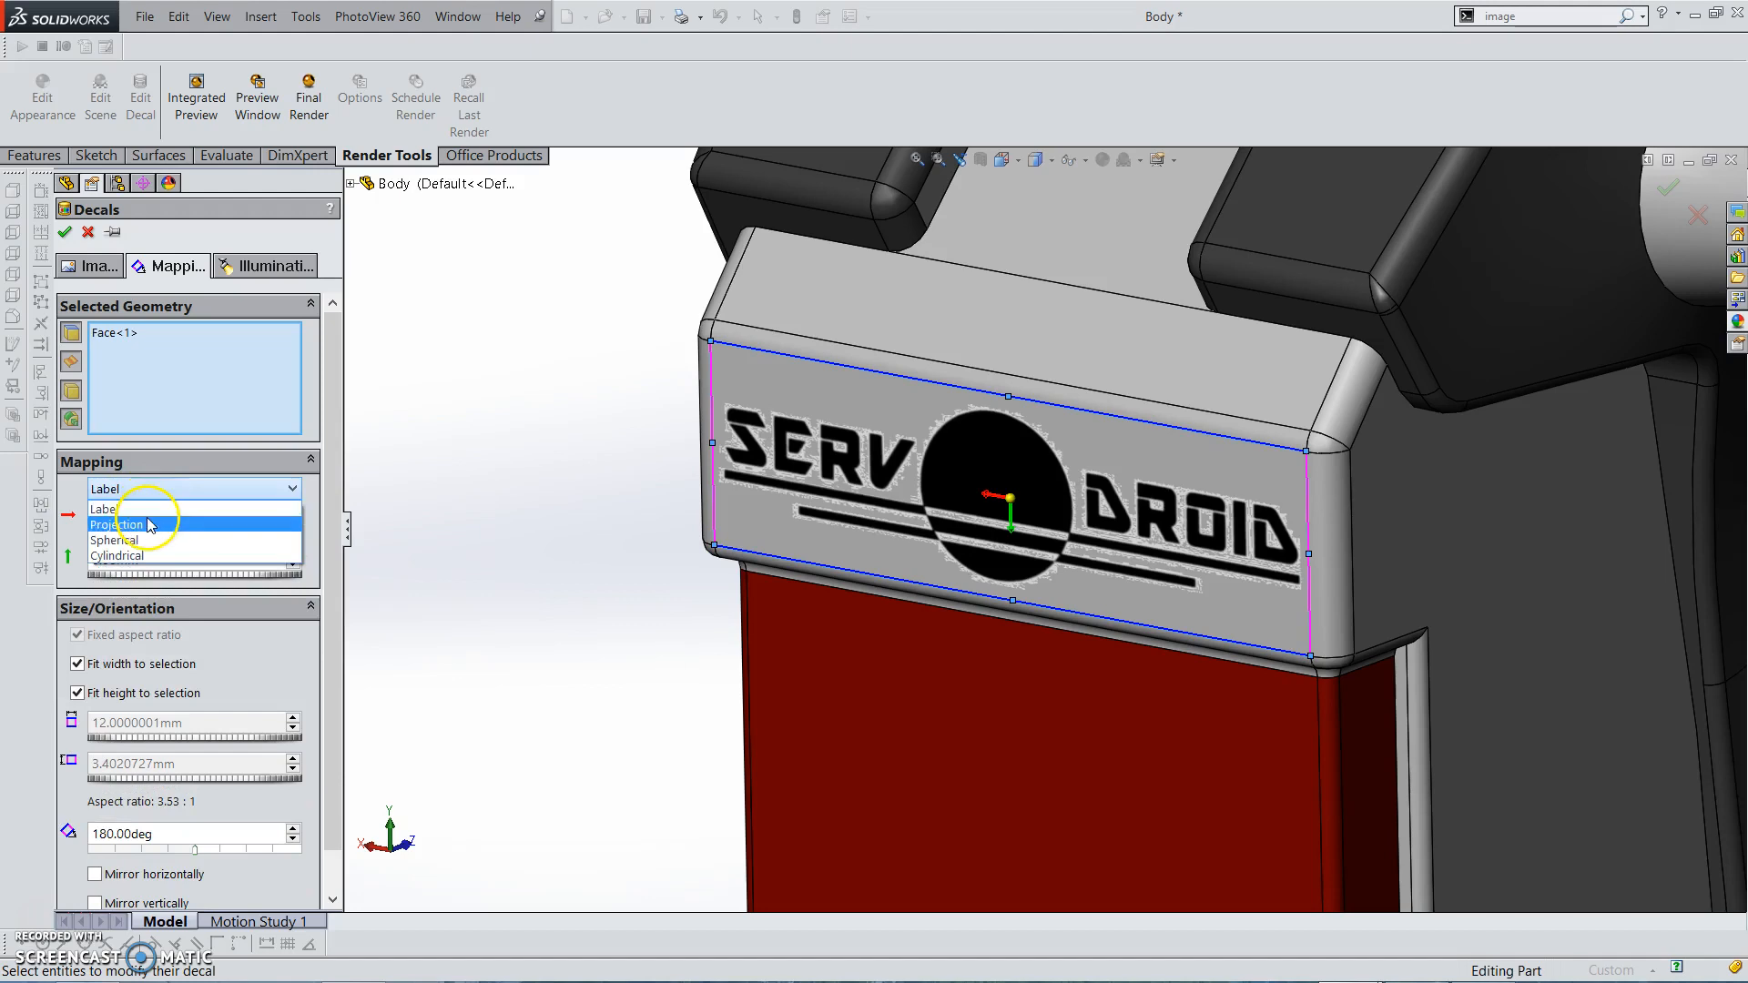
left_click(151, 523)
left_click(159, 489)
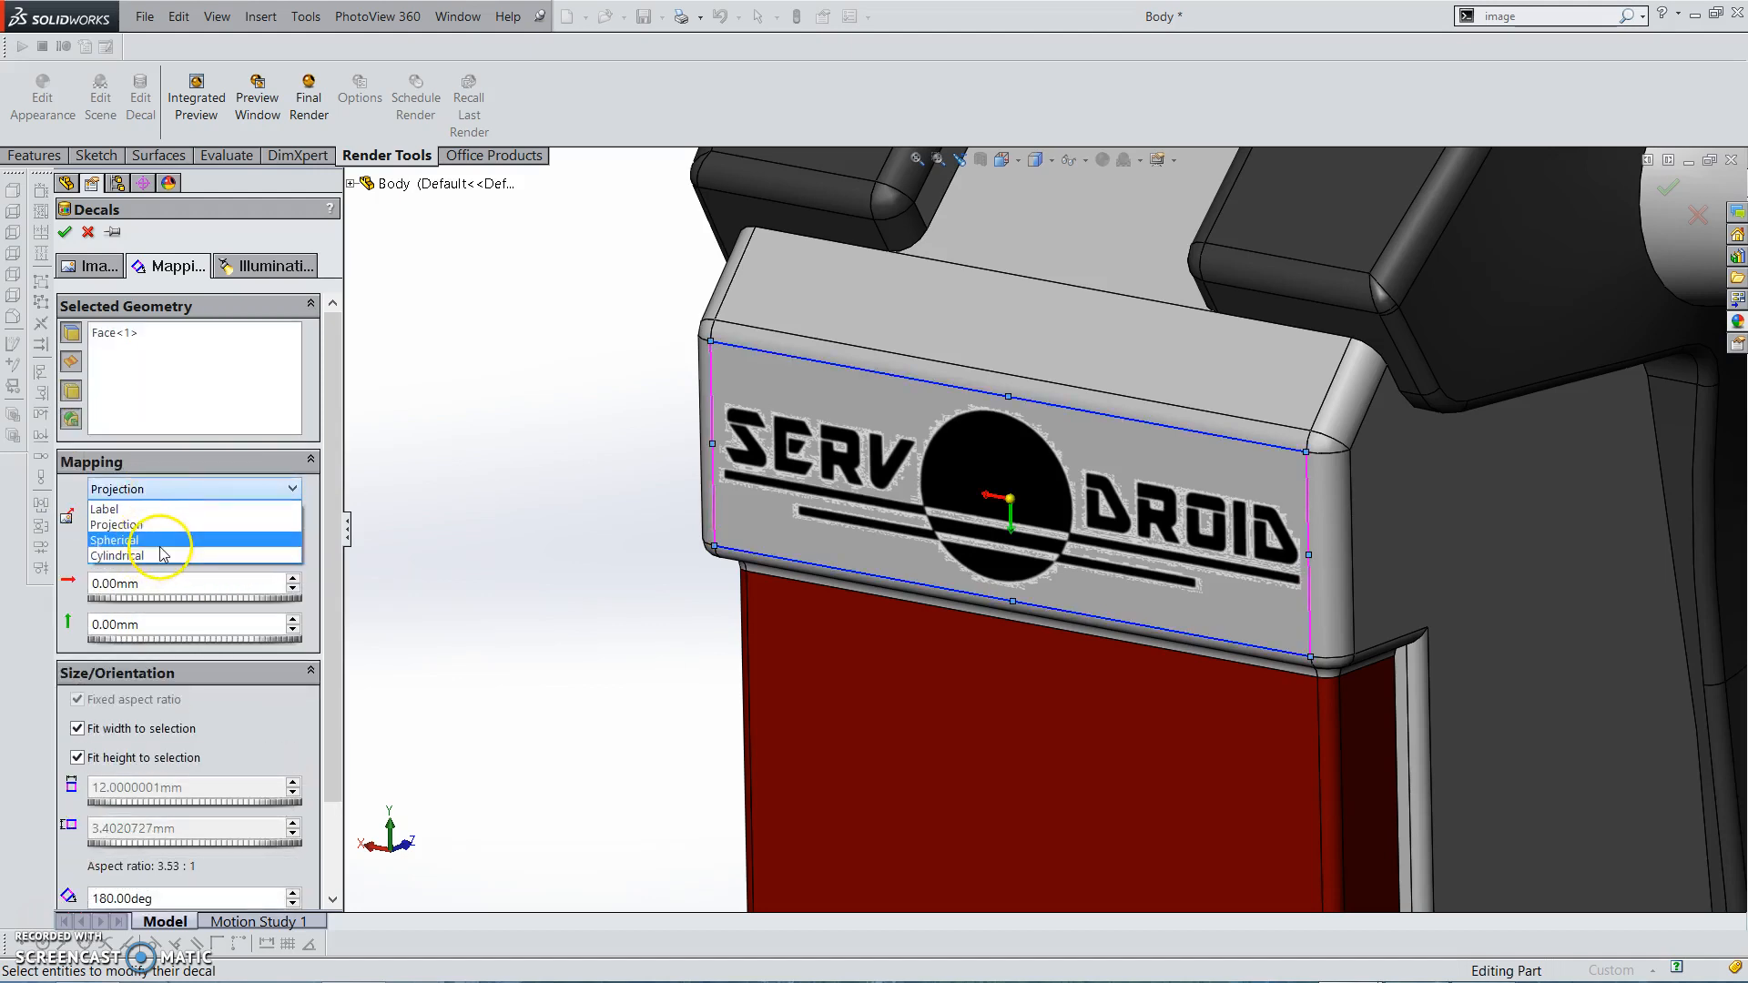
left_click(157, 525)
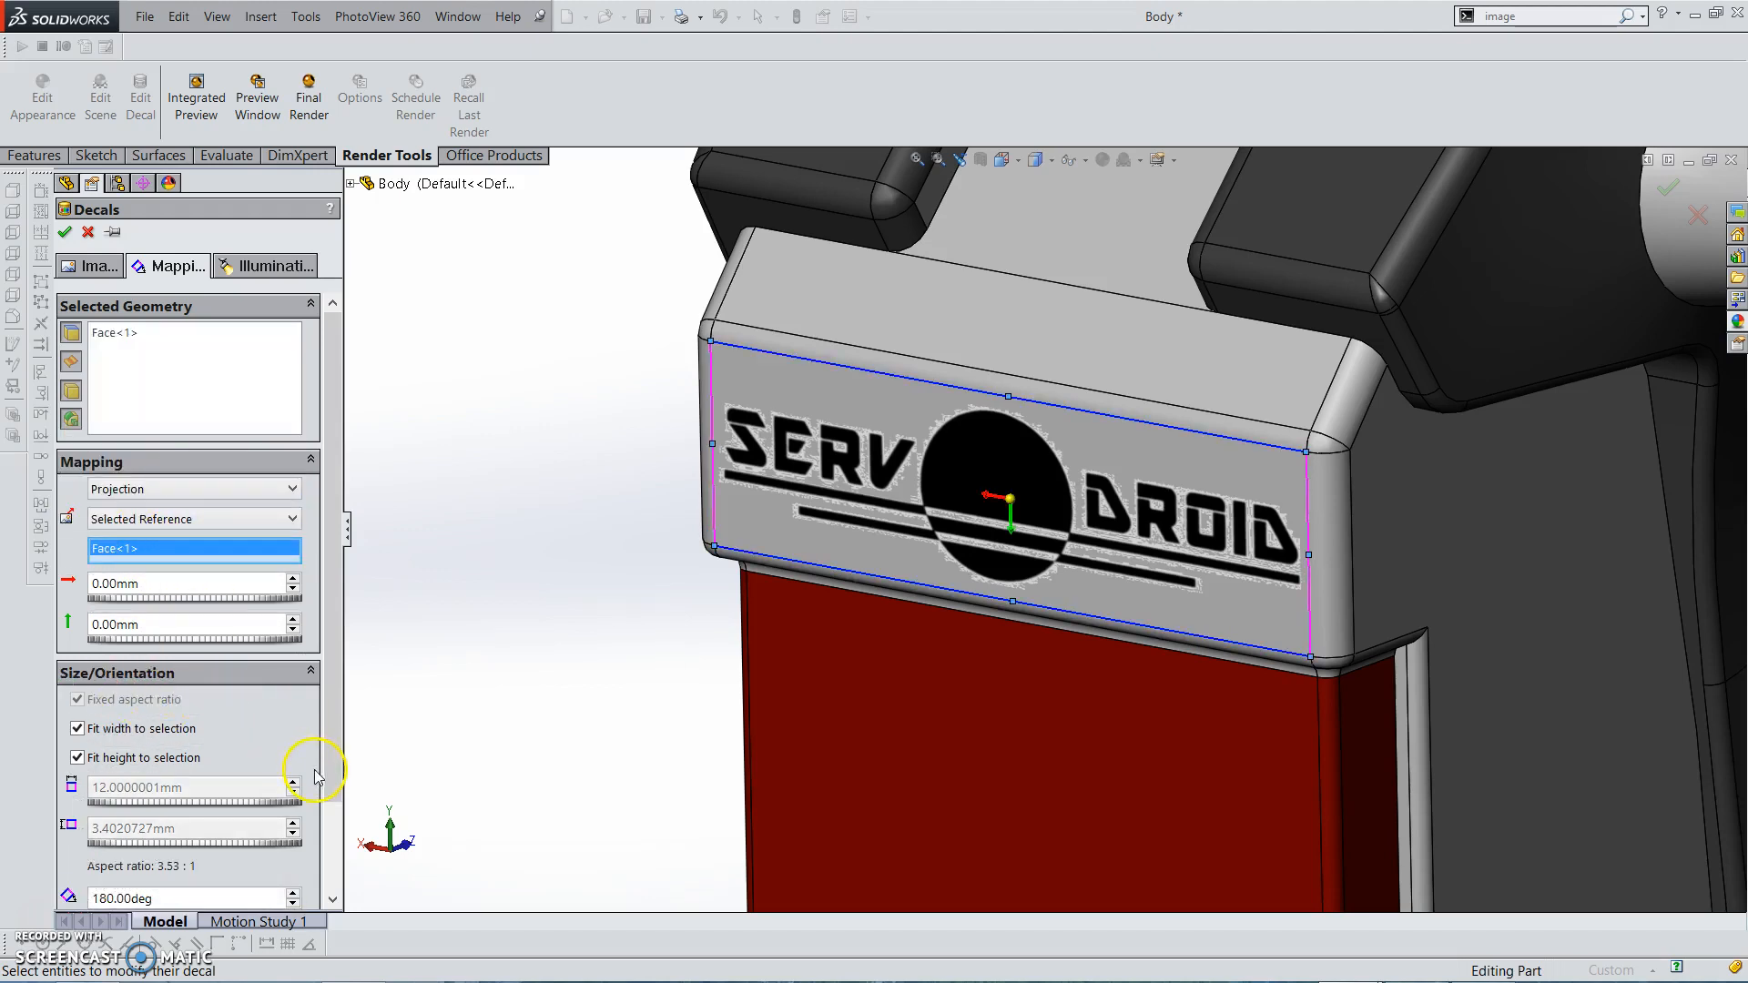
Review the decal's illumination and image settings, and accept the edited decal
left_click(271, 267)
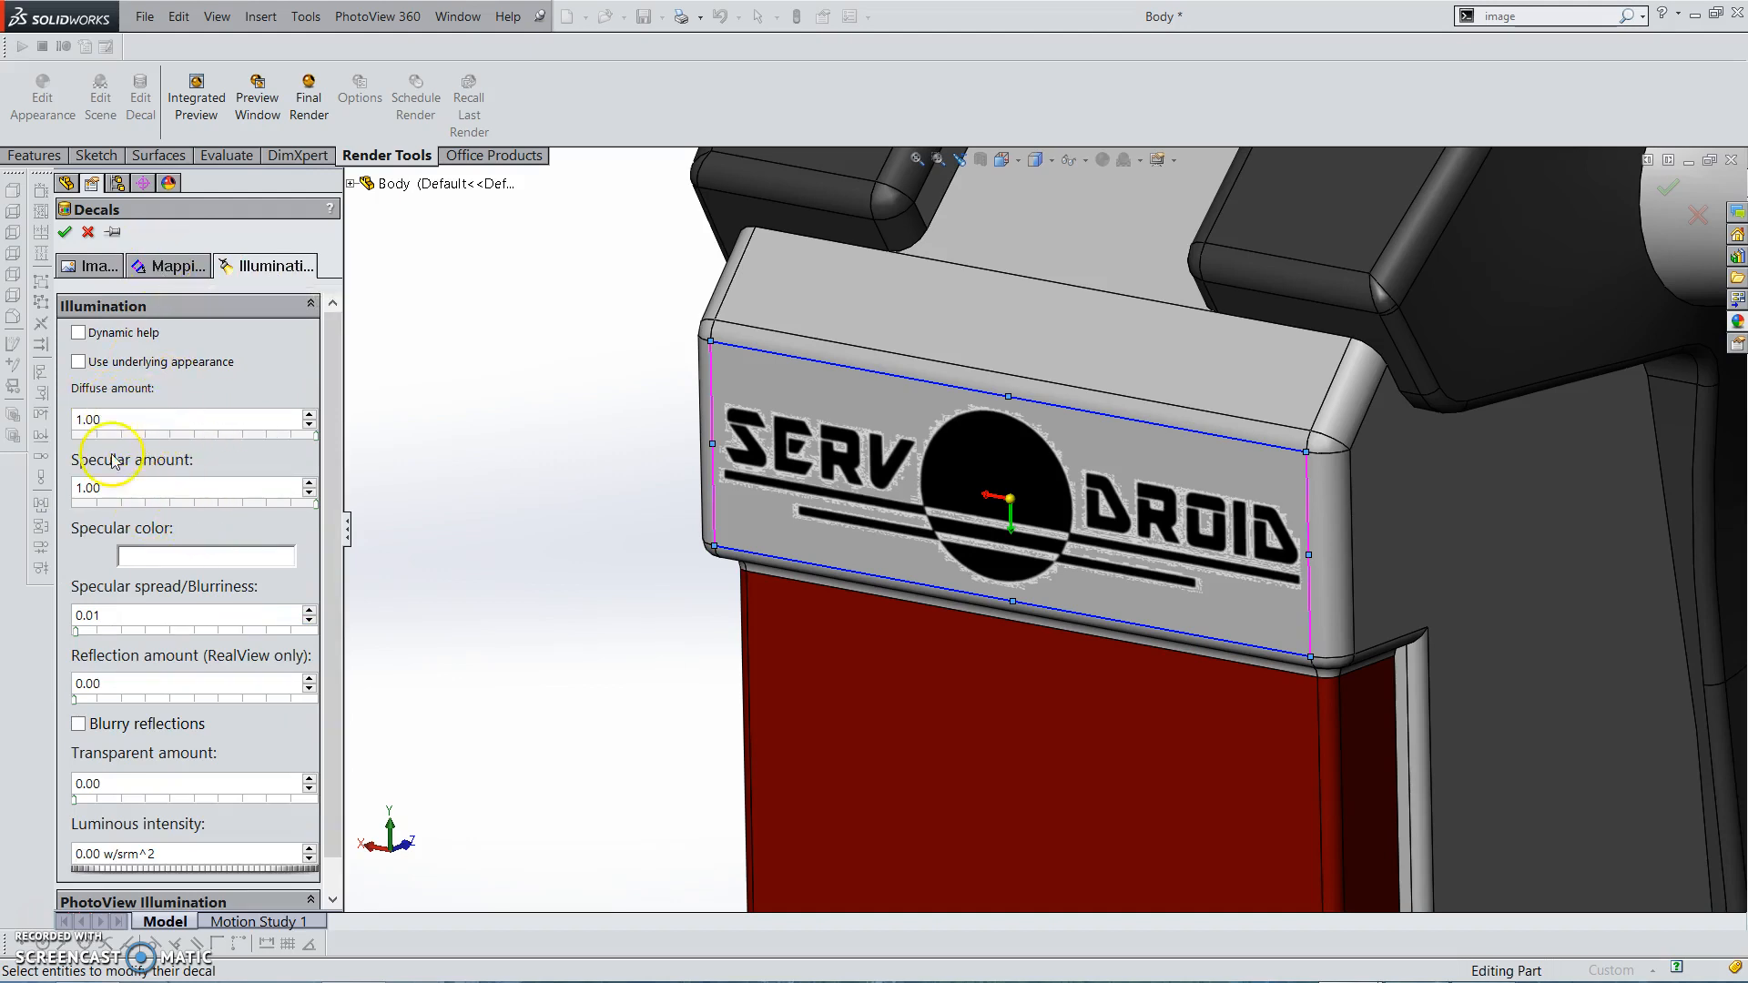
scroll(211, 592, "down", 1)
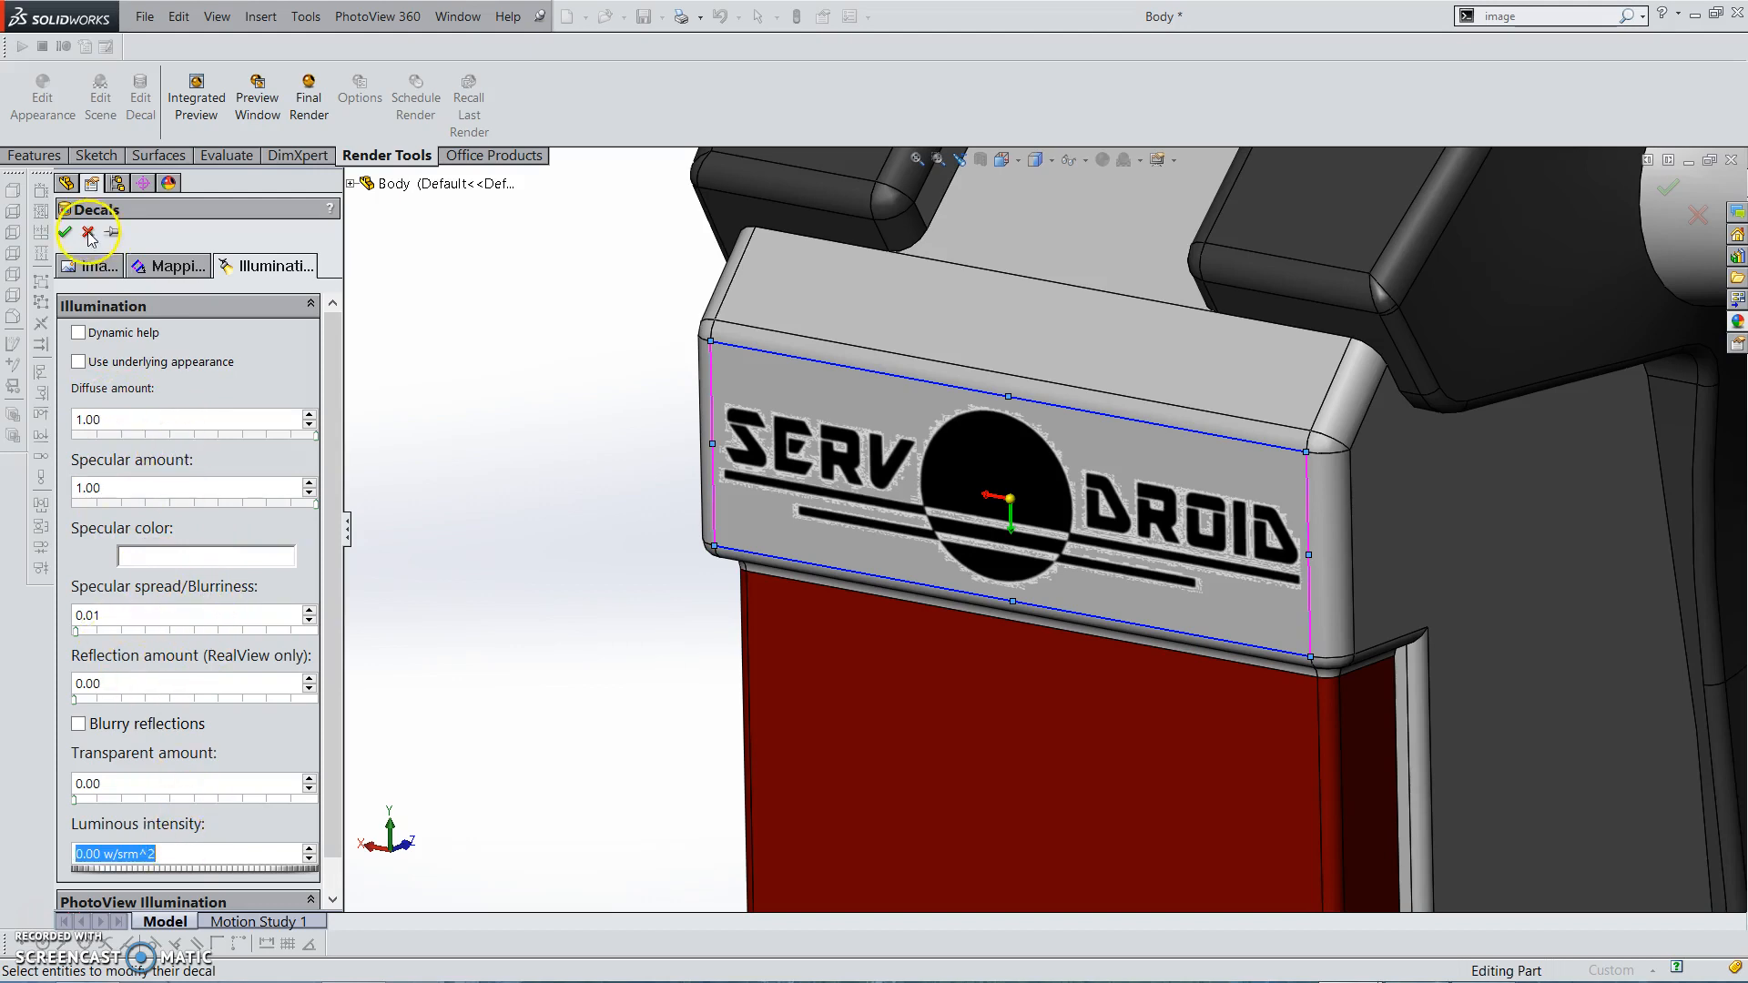
left_click(97, 268)
left_click(137, 270)
left_click(108, 268)
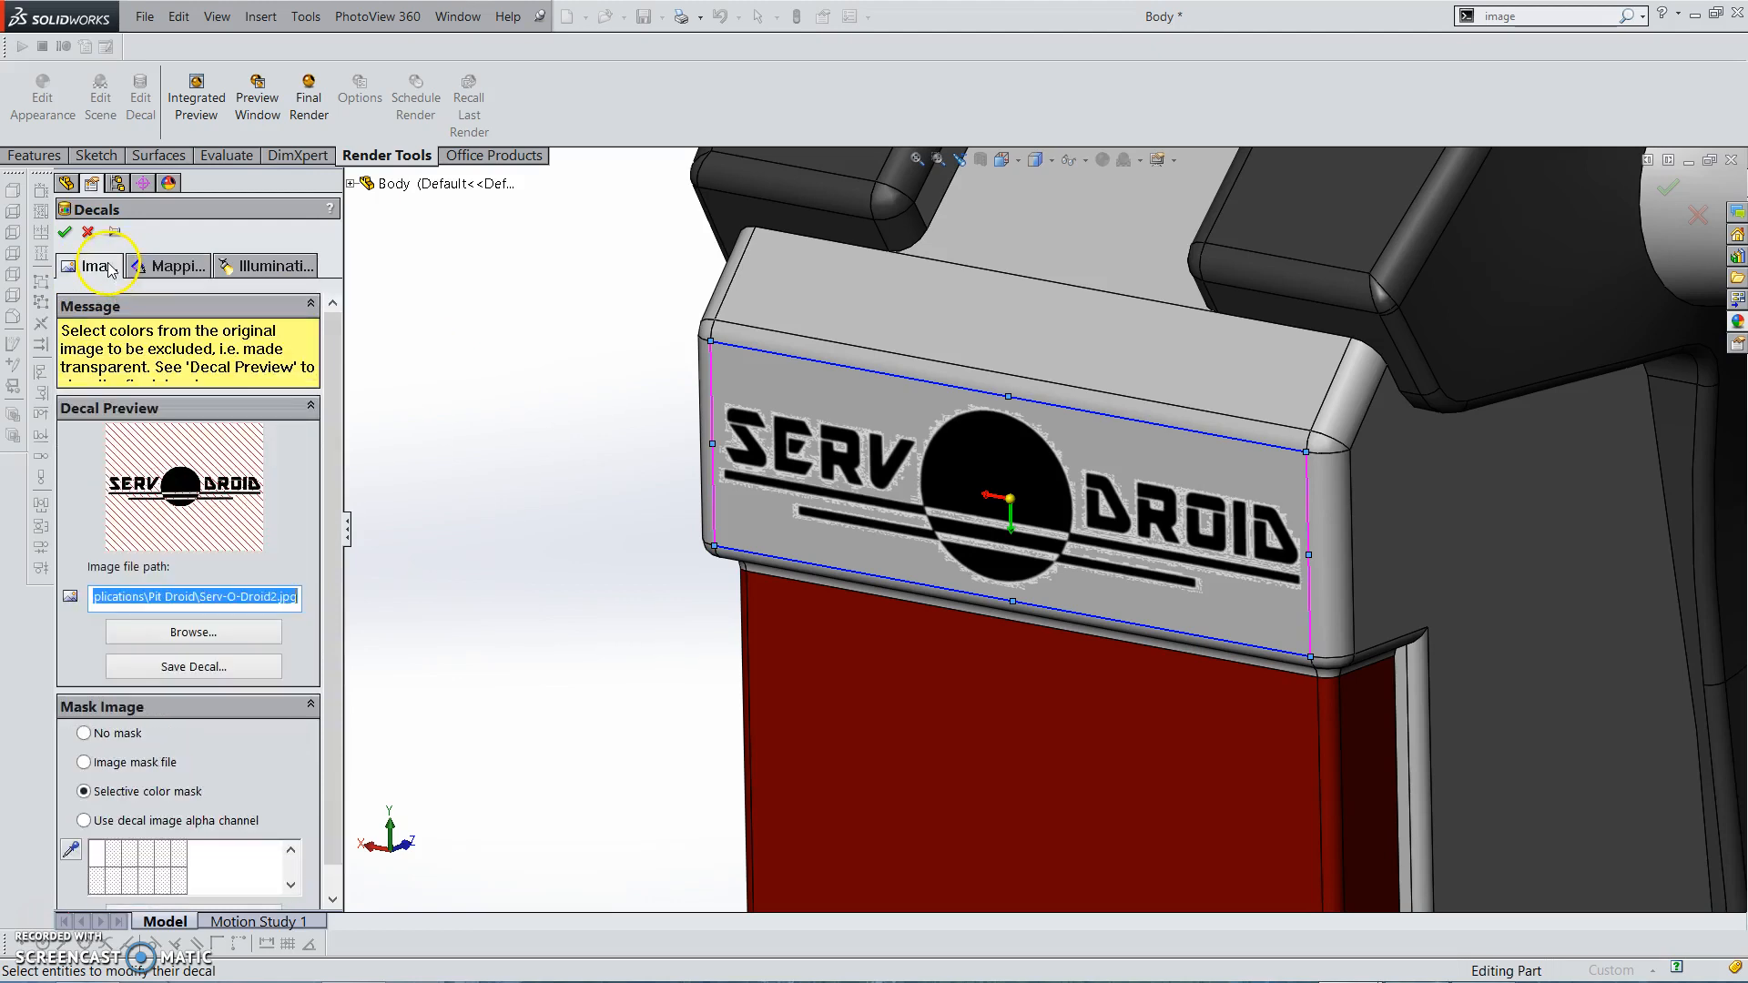
left_click(66, 233)
scroll(1424, 578, "up", 5)
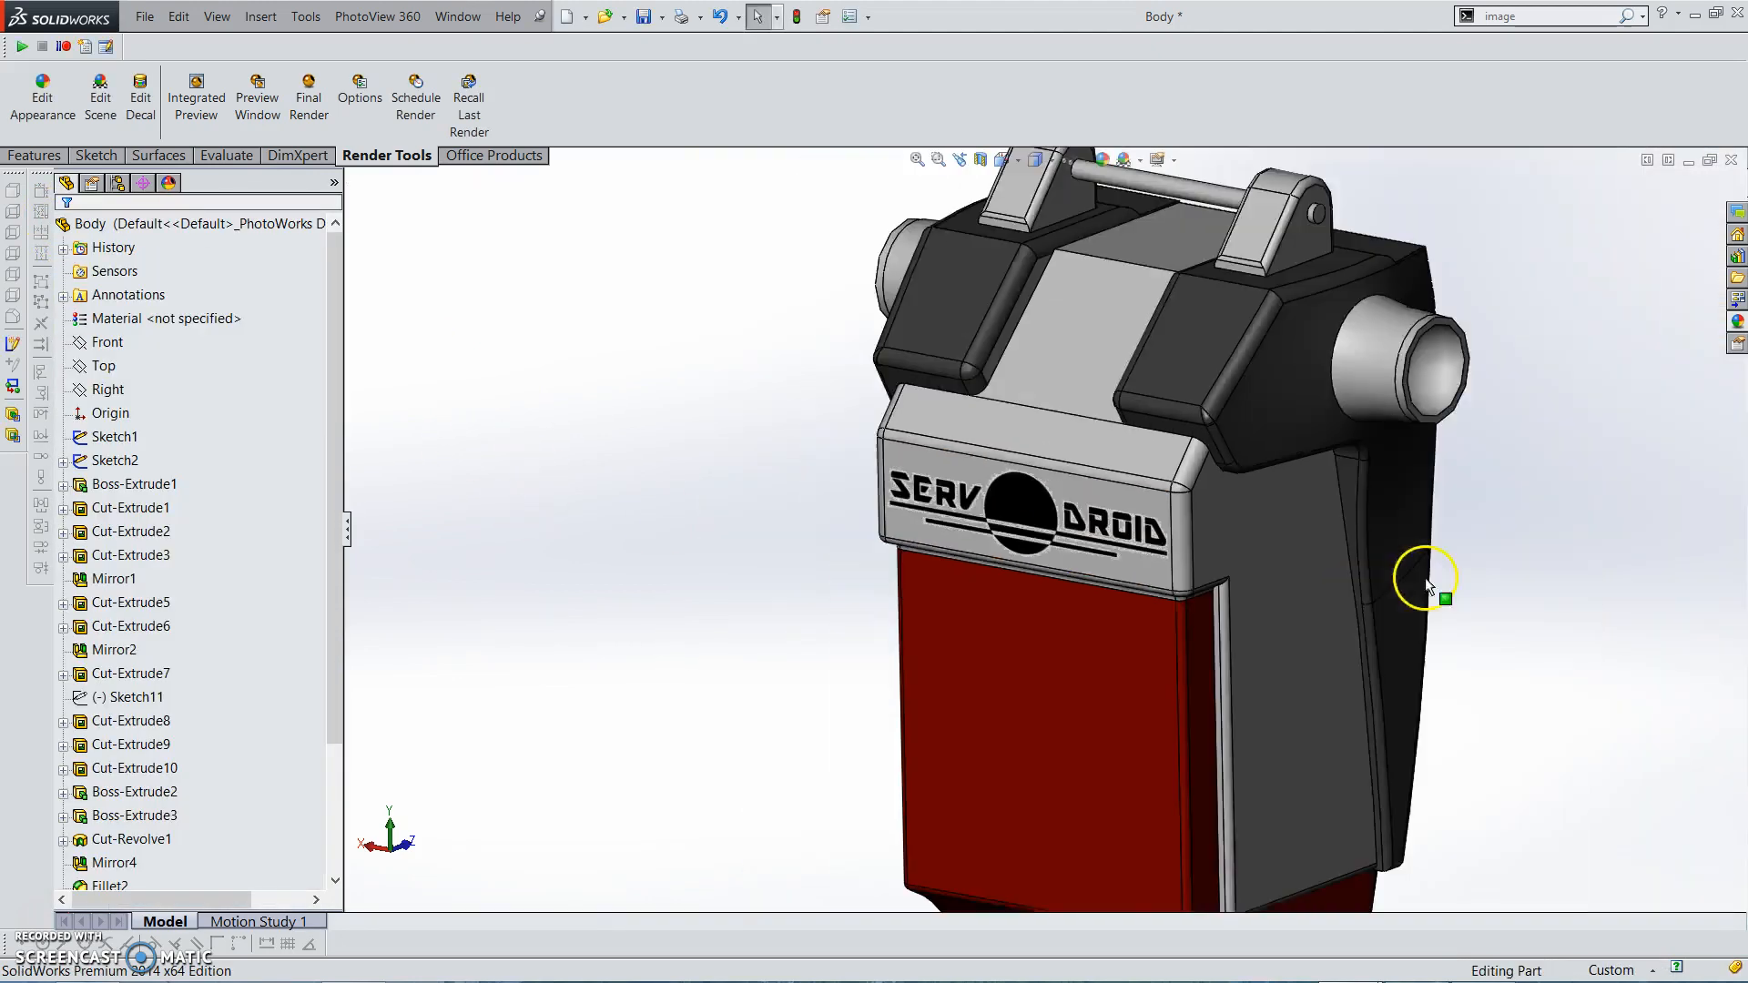
middle_click_drag(1178, 620, 1227, 590)
middle_click_drag(1200, 589, 1202, 612)
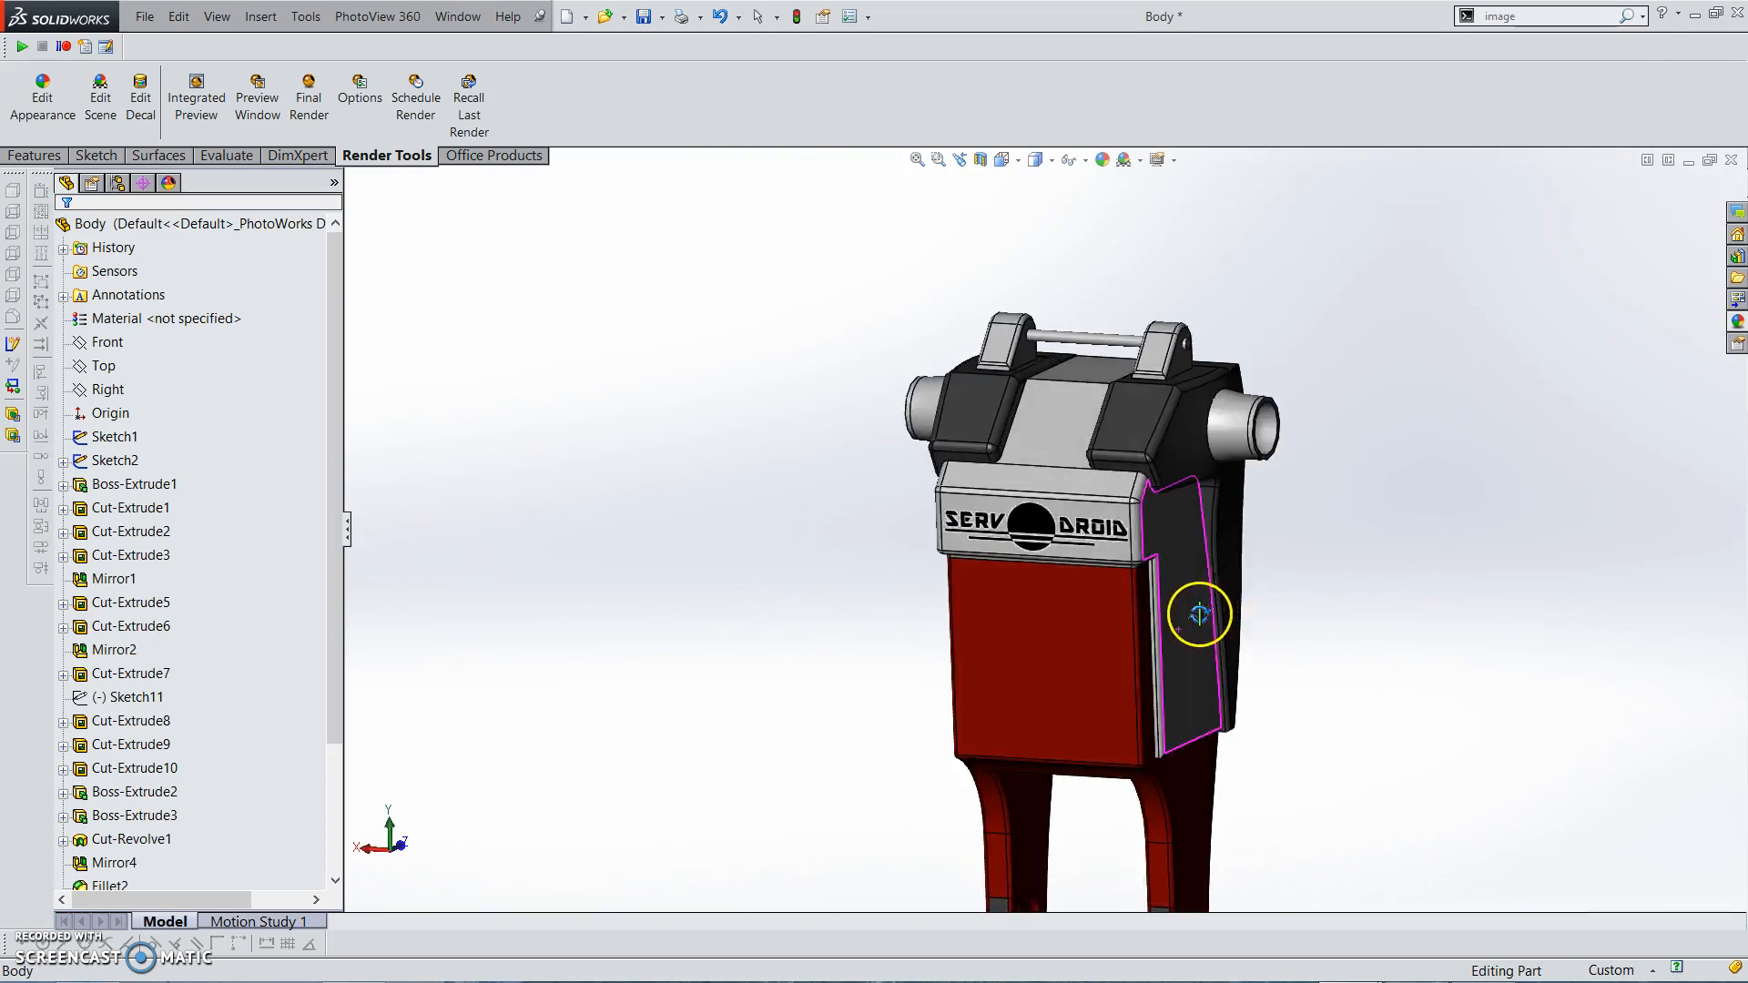
left_click(1059, 637)
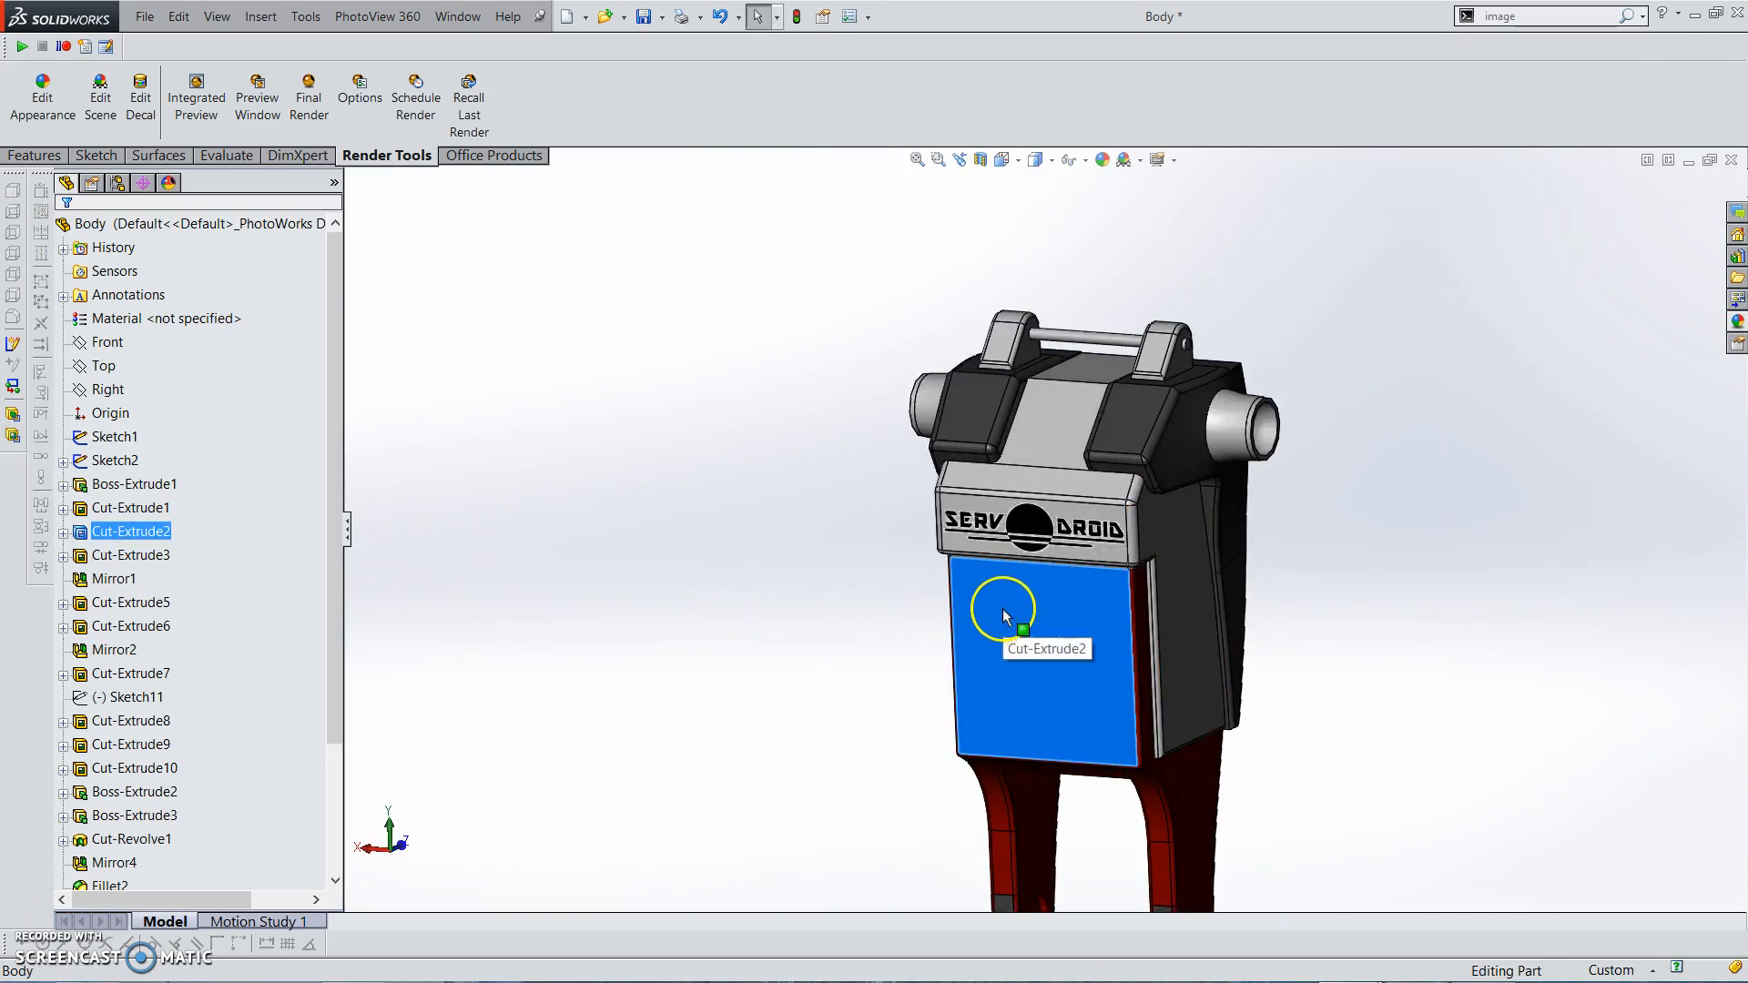
left_click(566, 332)
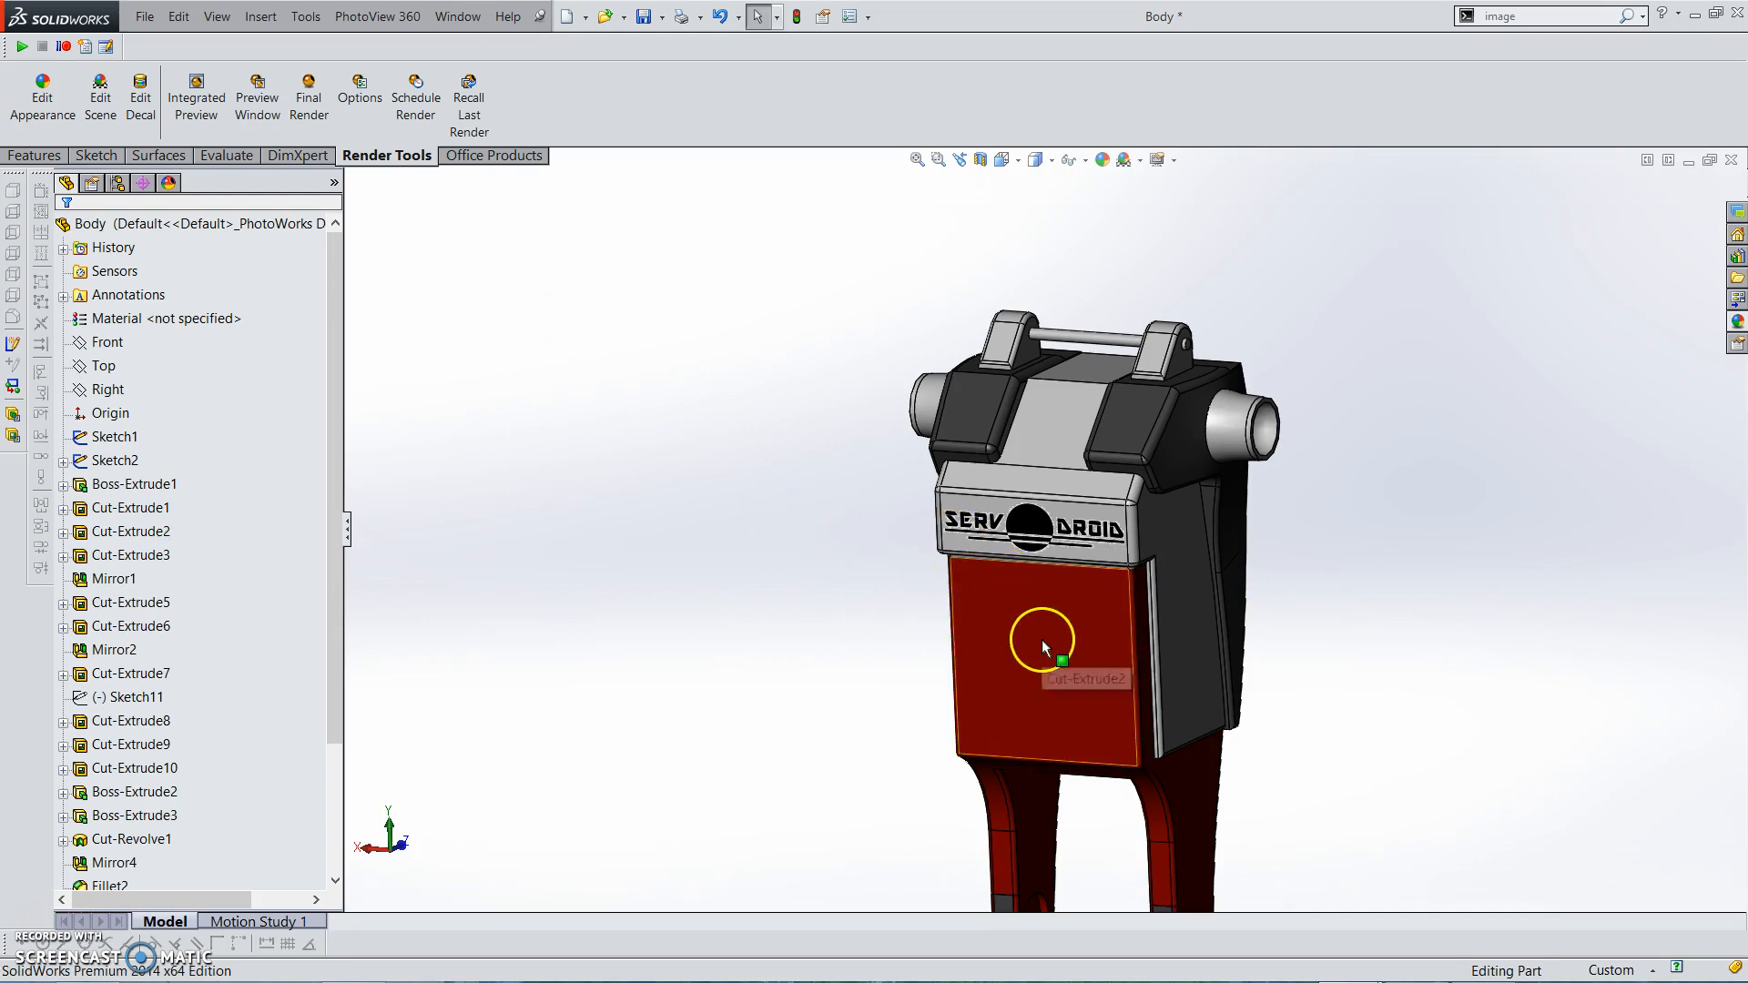
Start a new decal and load the Starwars-logo image from Documents, 1 University Crap, 2nd Year, Computer Applications, Pit Droid
left_click(141, 88)
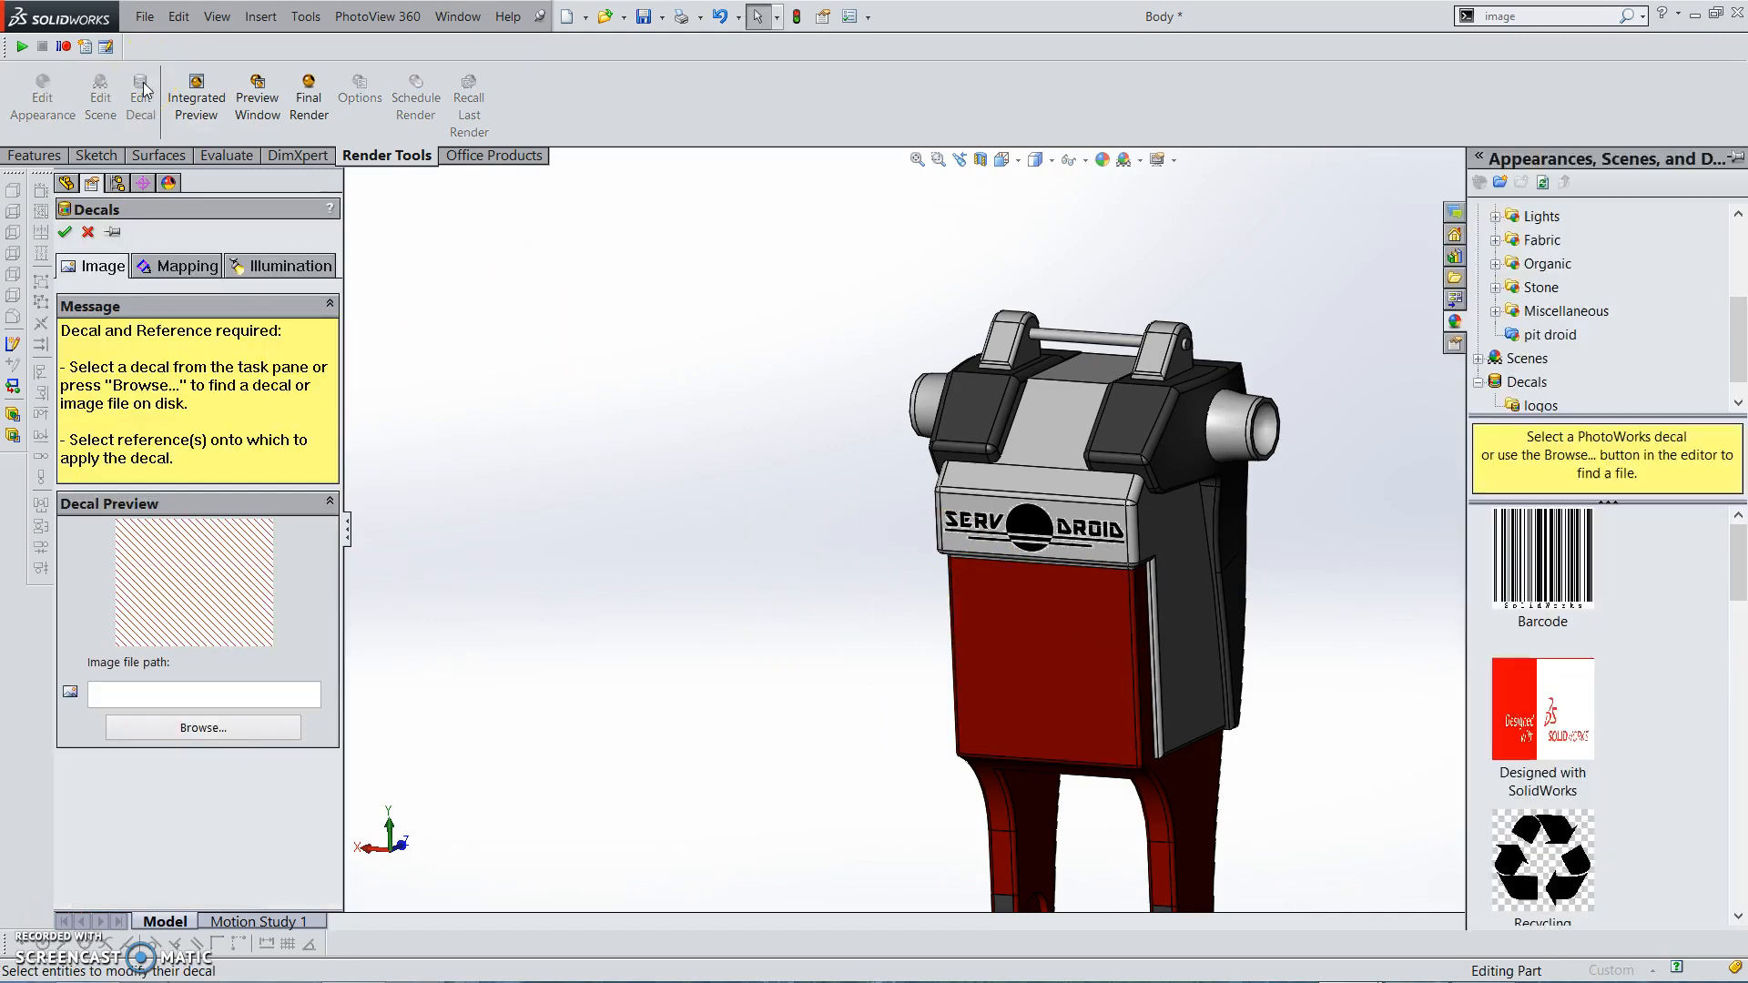
left_click(202, 727)
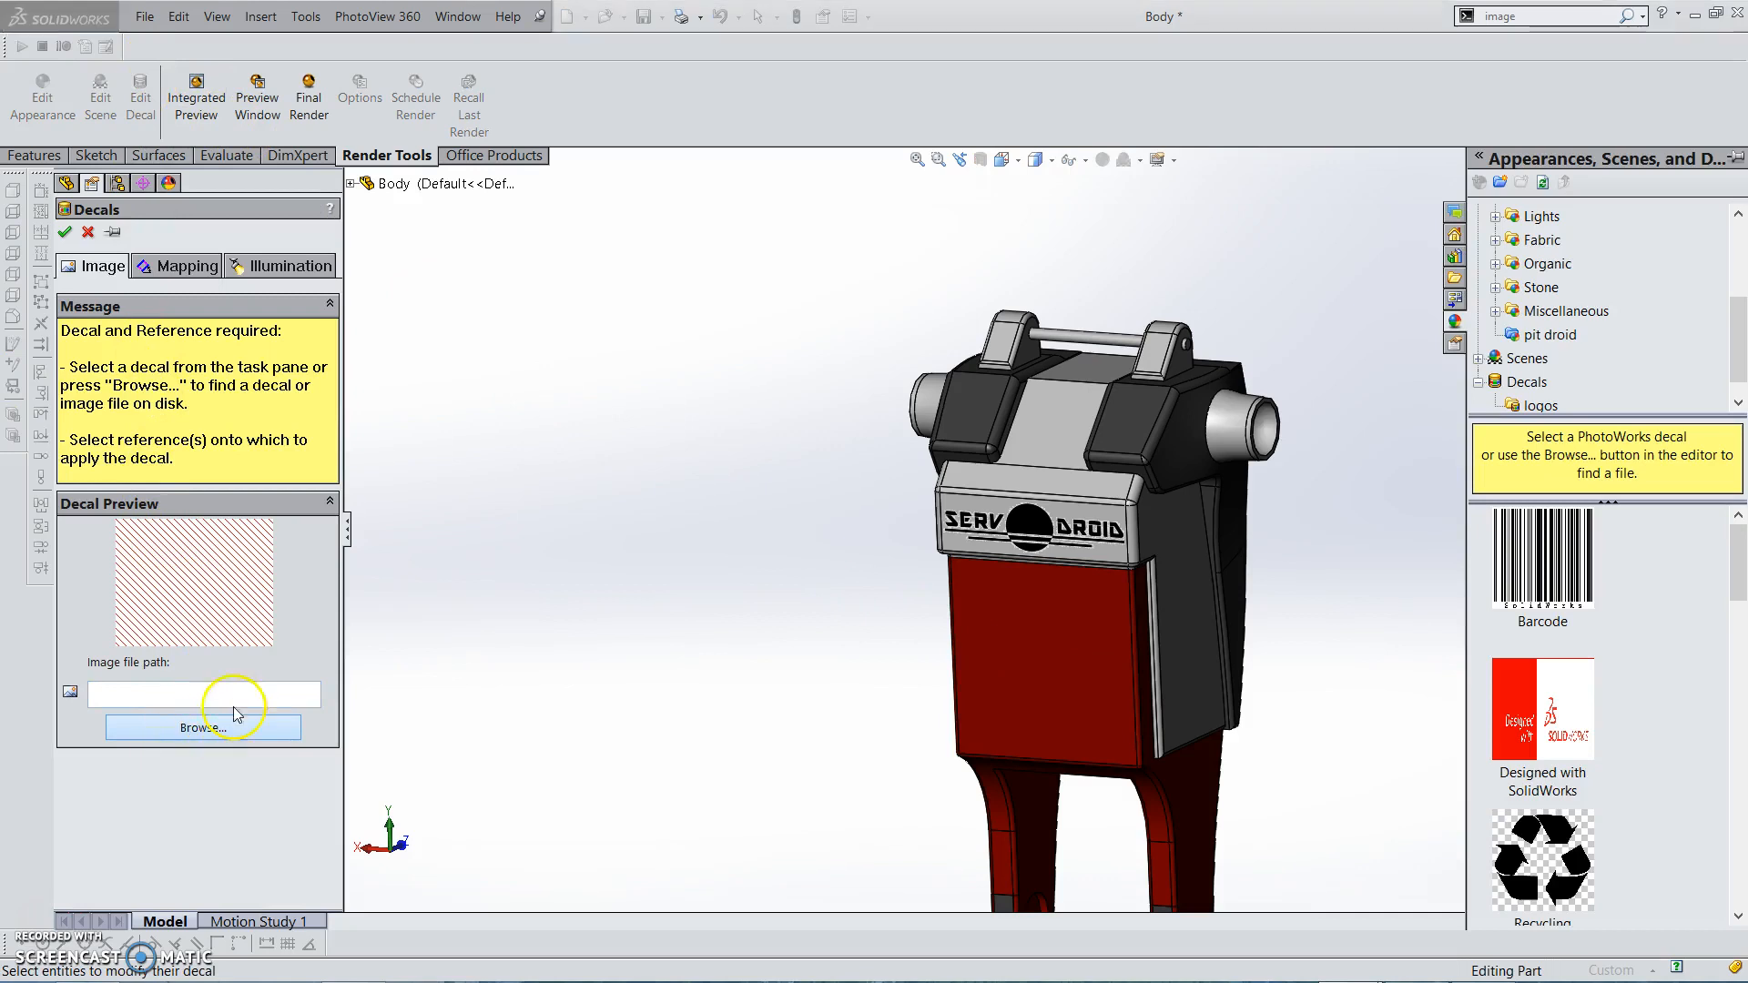
left_click(610, 564)
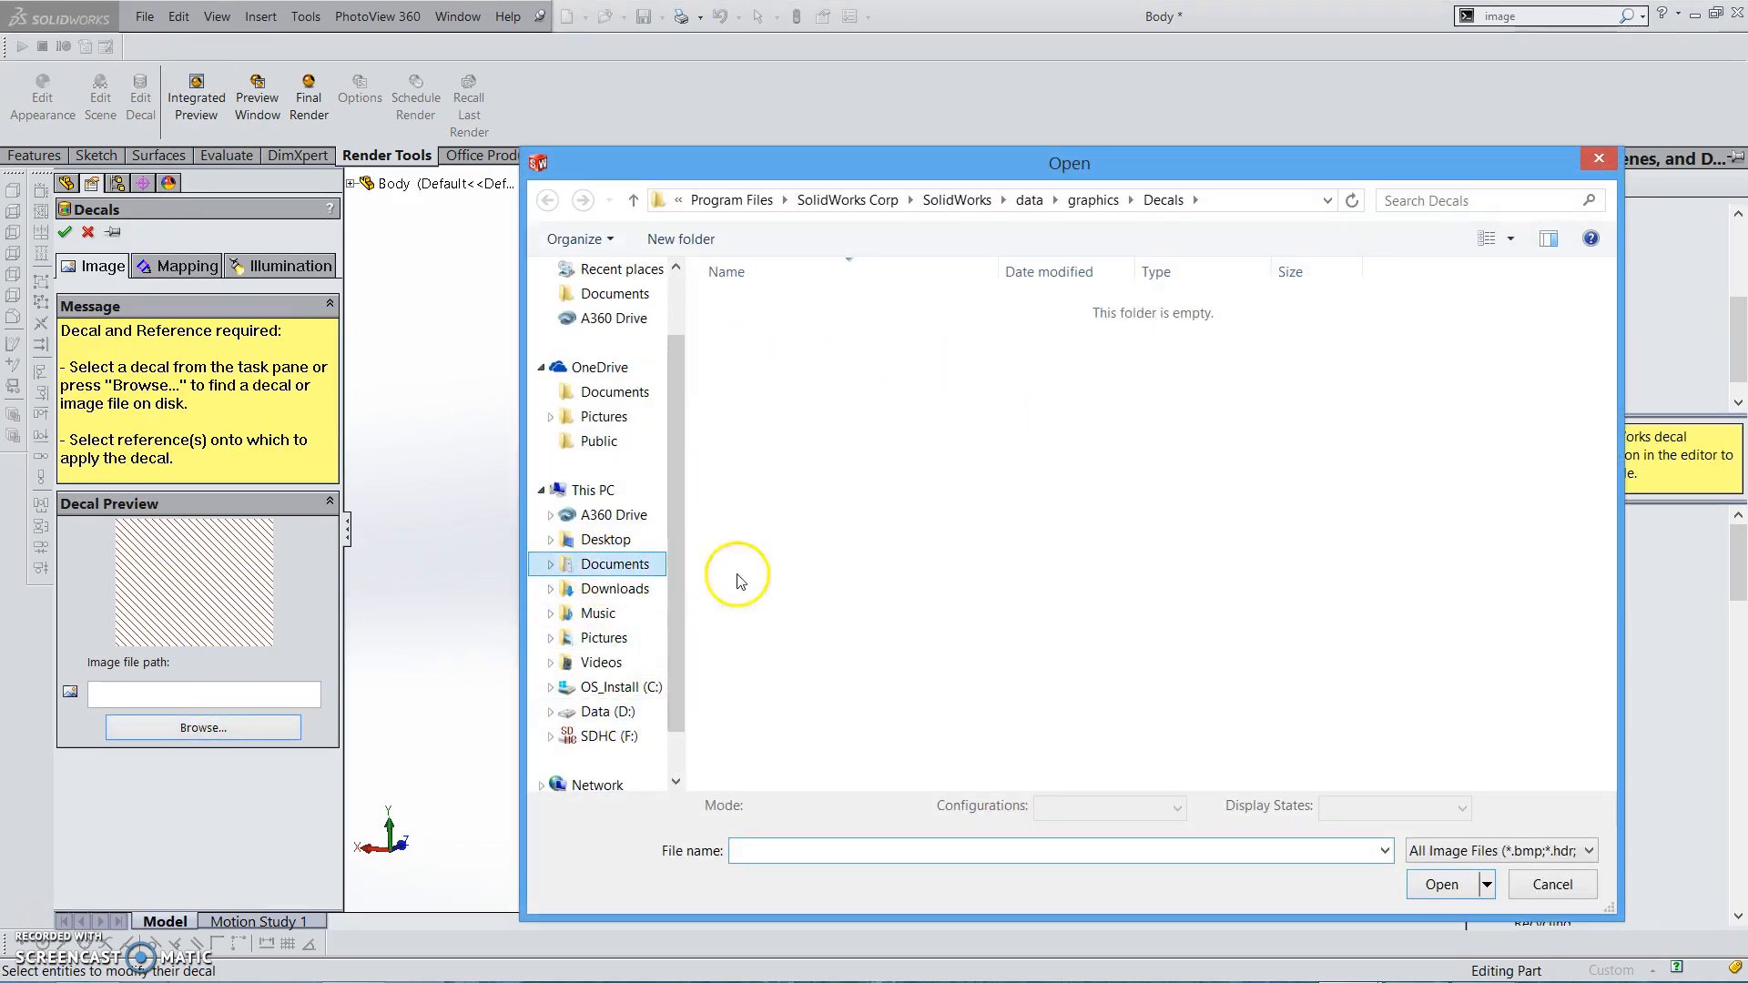
scroll(1184, 701, "down", 10)
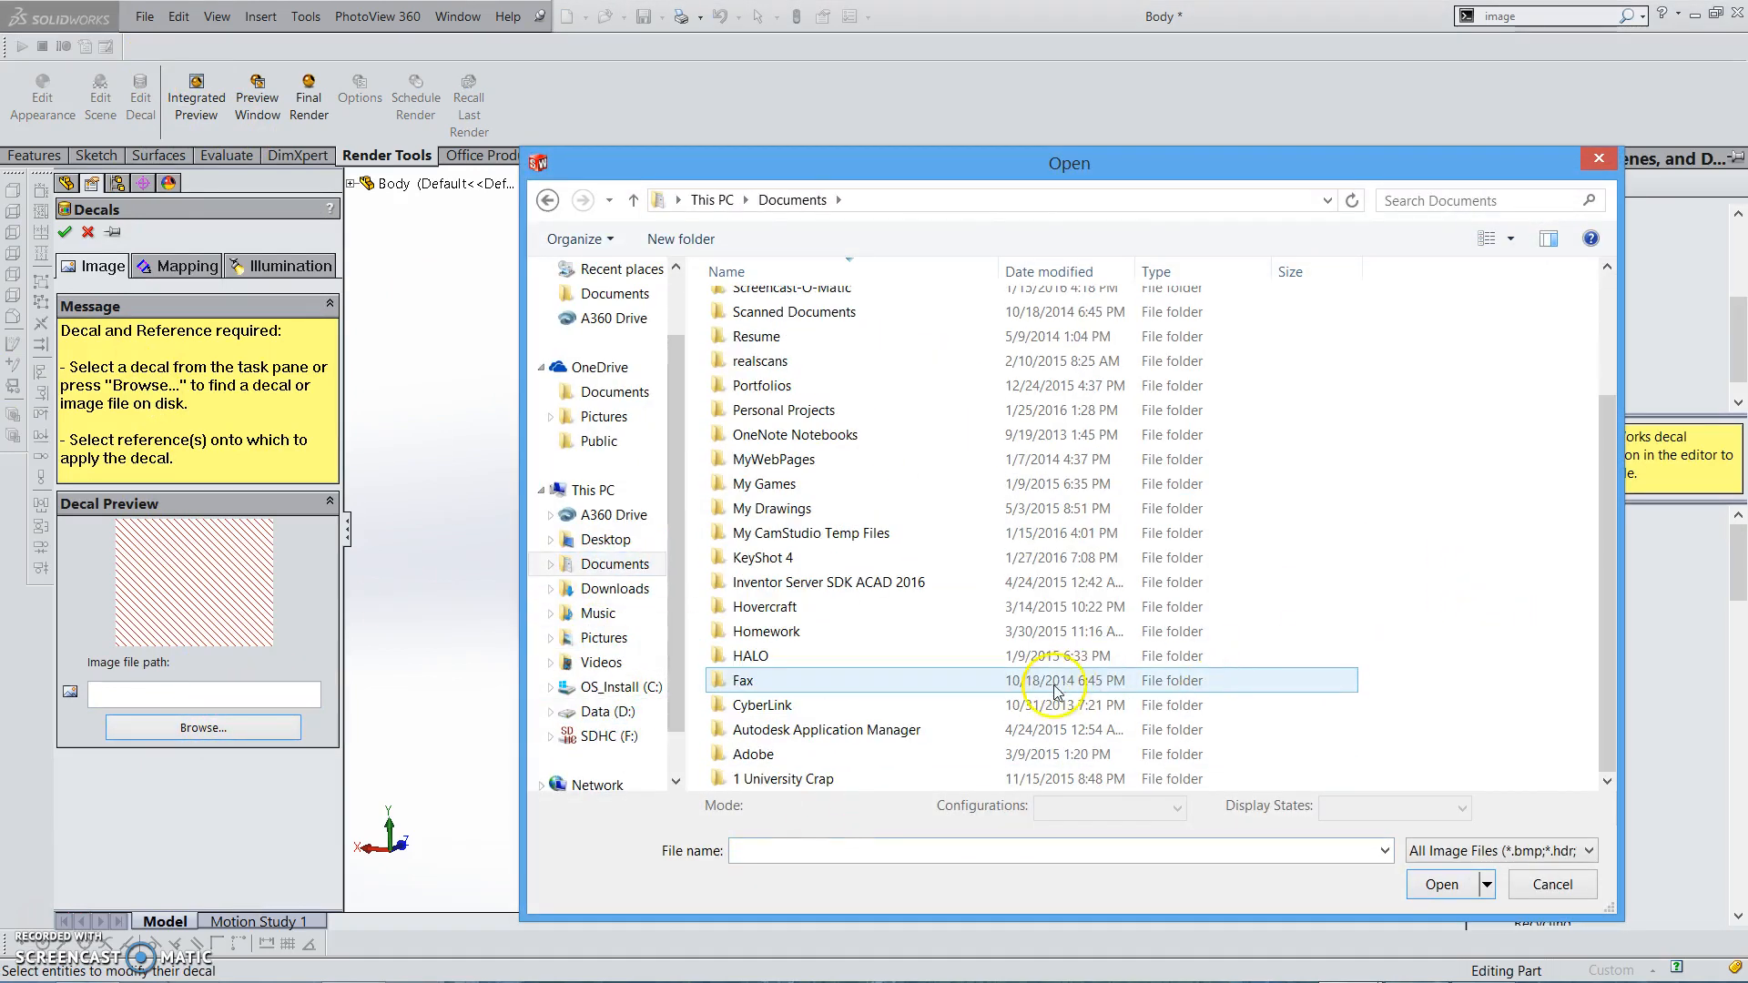
double_click(909, 776)
double_click(804, 329)
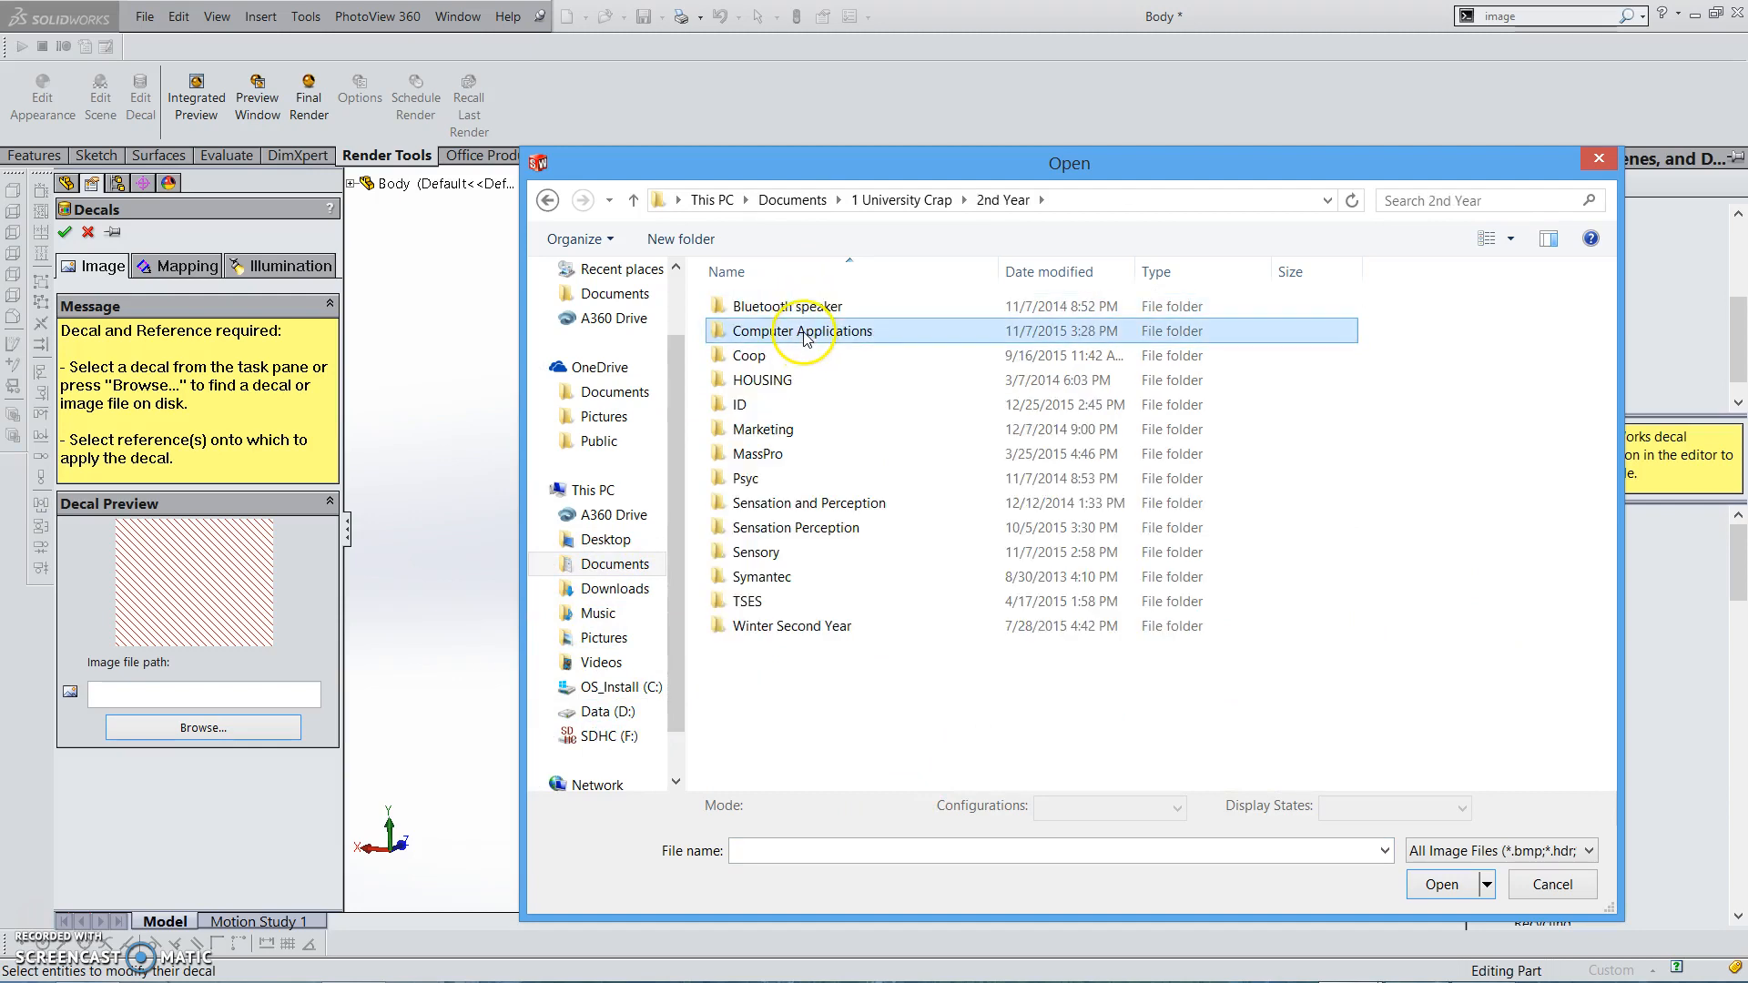
double_click(781, 331)
double_click(845, 460)
left_click(767, 523)
left_click(1432, 885)
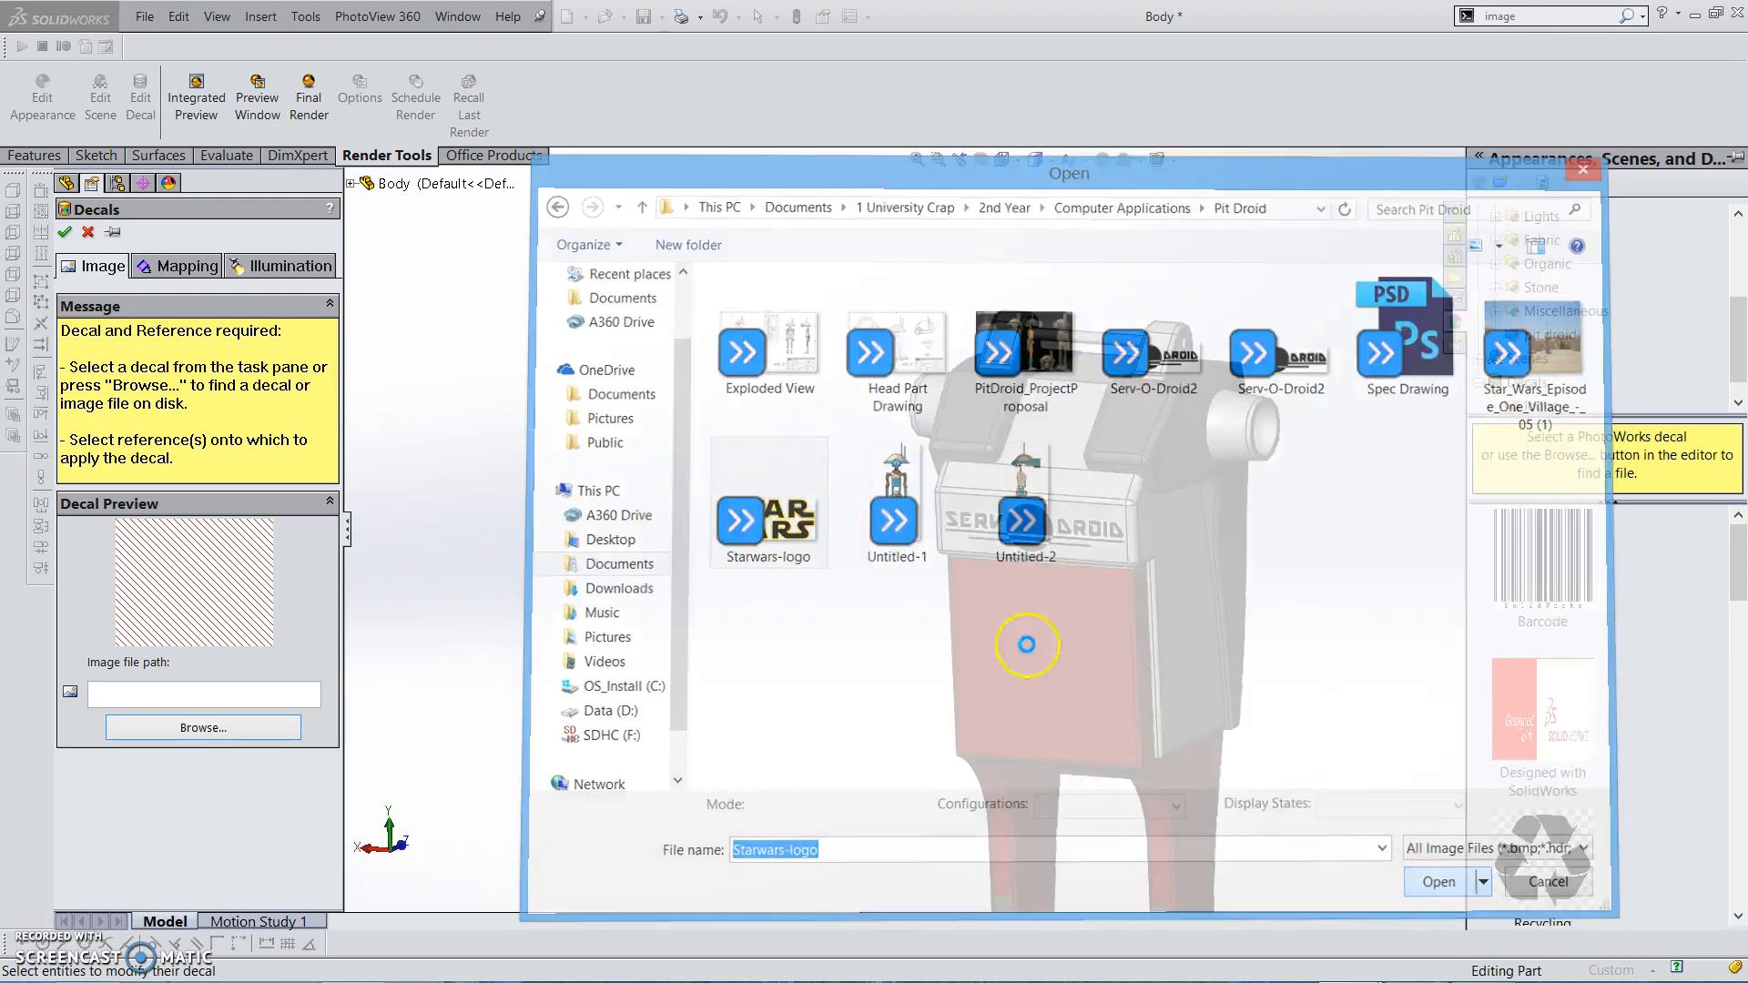
Remove the Star Wars logo's white background with a selective color mask
left_click(159, 569)
scroll(182, 808, "down", 1)
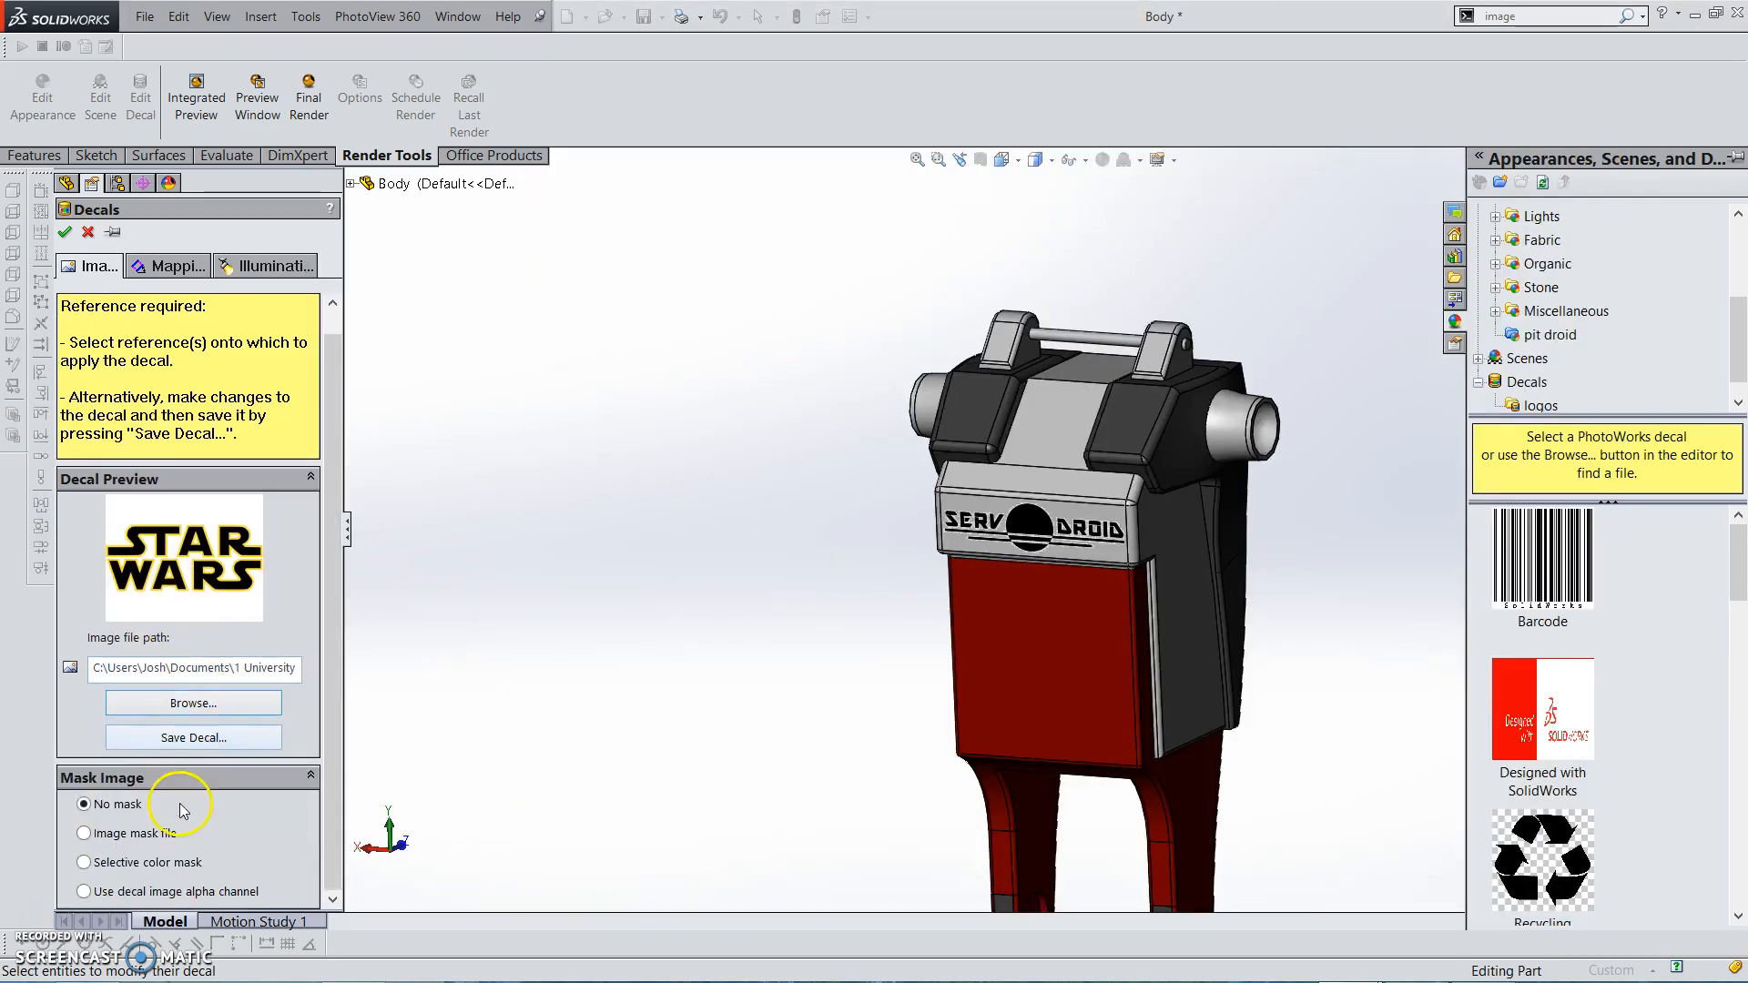
left_click(107, 866)
scroll(230, 878, "down", 4)
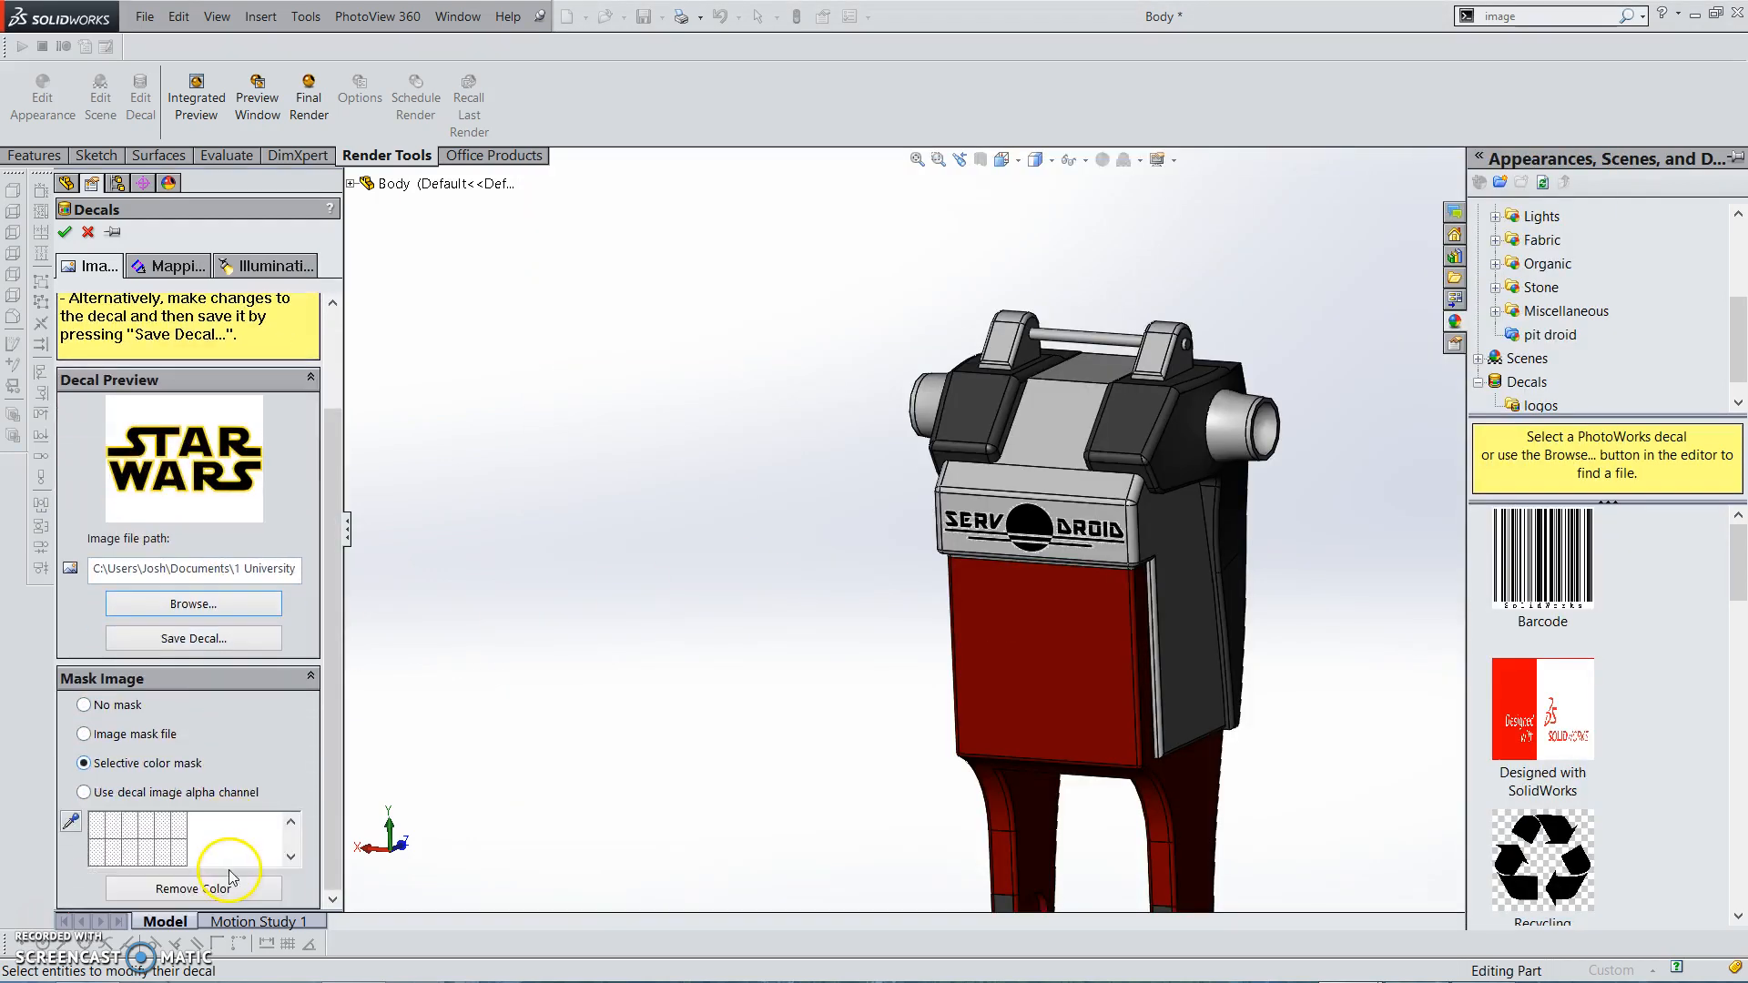
left_click(71, 821)
left_click(186, 426)
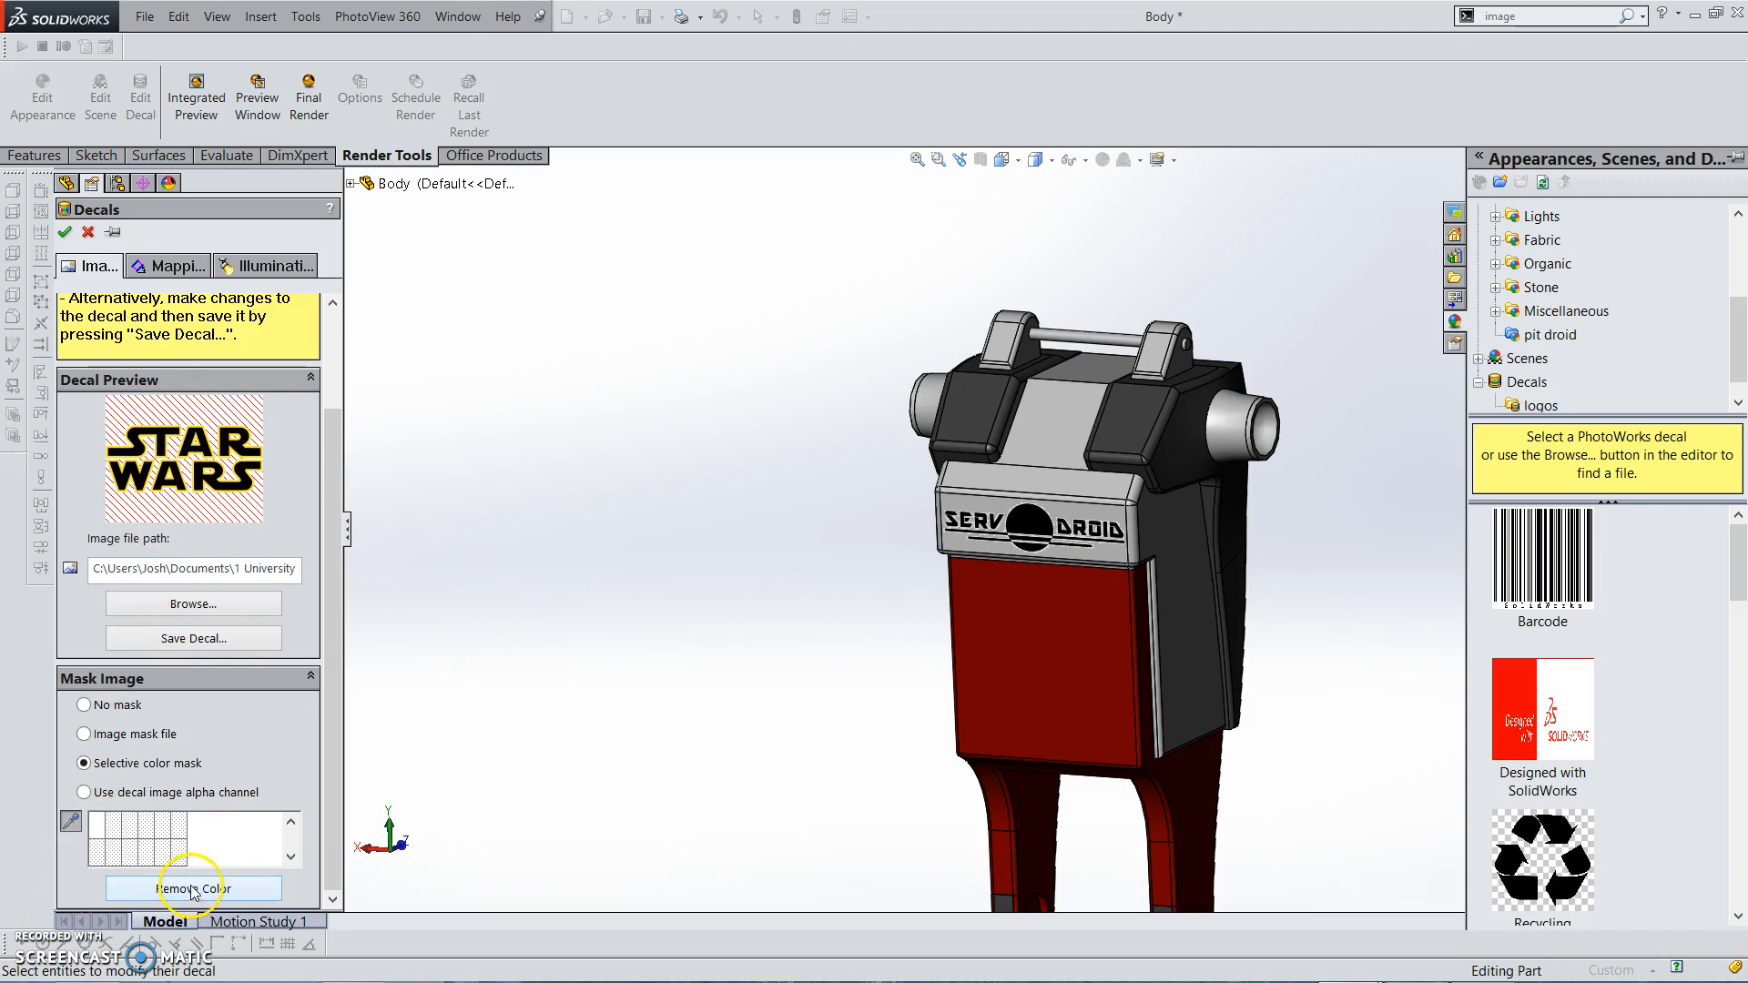
Place the Star Wars decal on the red front face of the body, below the SERV DROID logo
left_click(1017, 634)
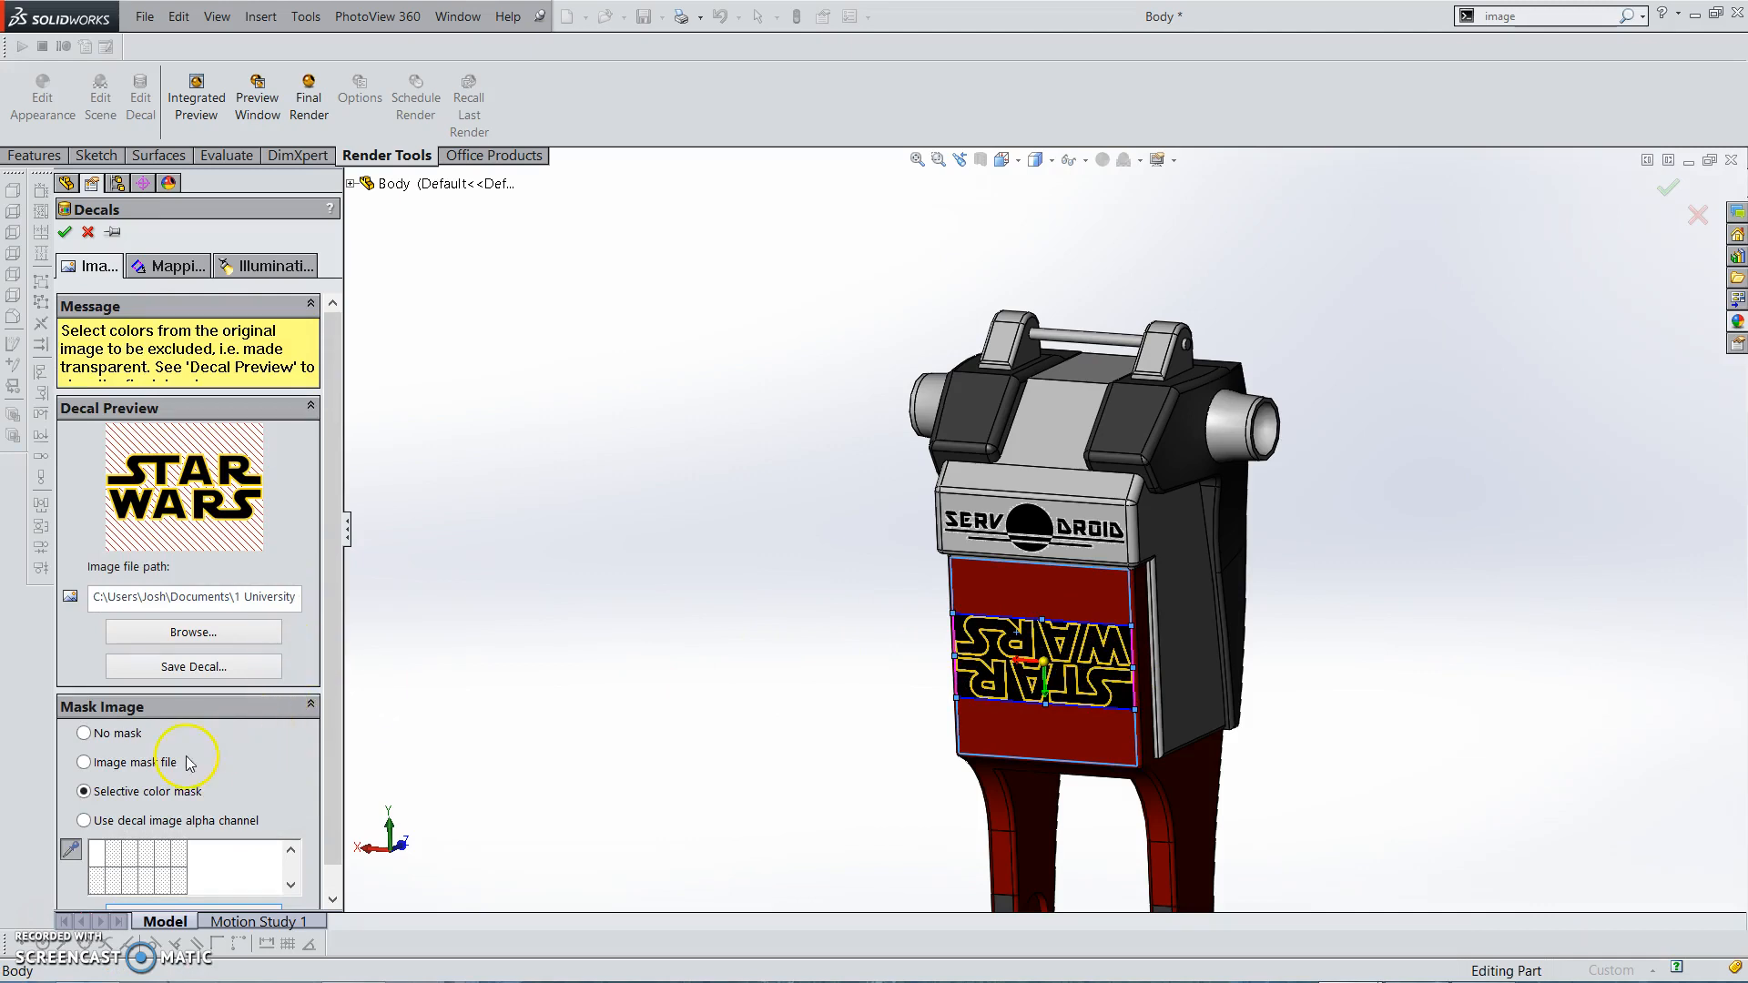
scroll(1101, 674, "down", 8)
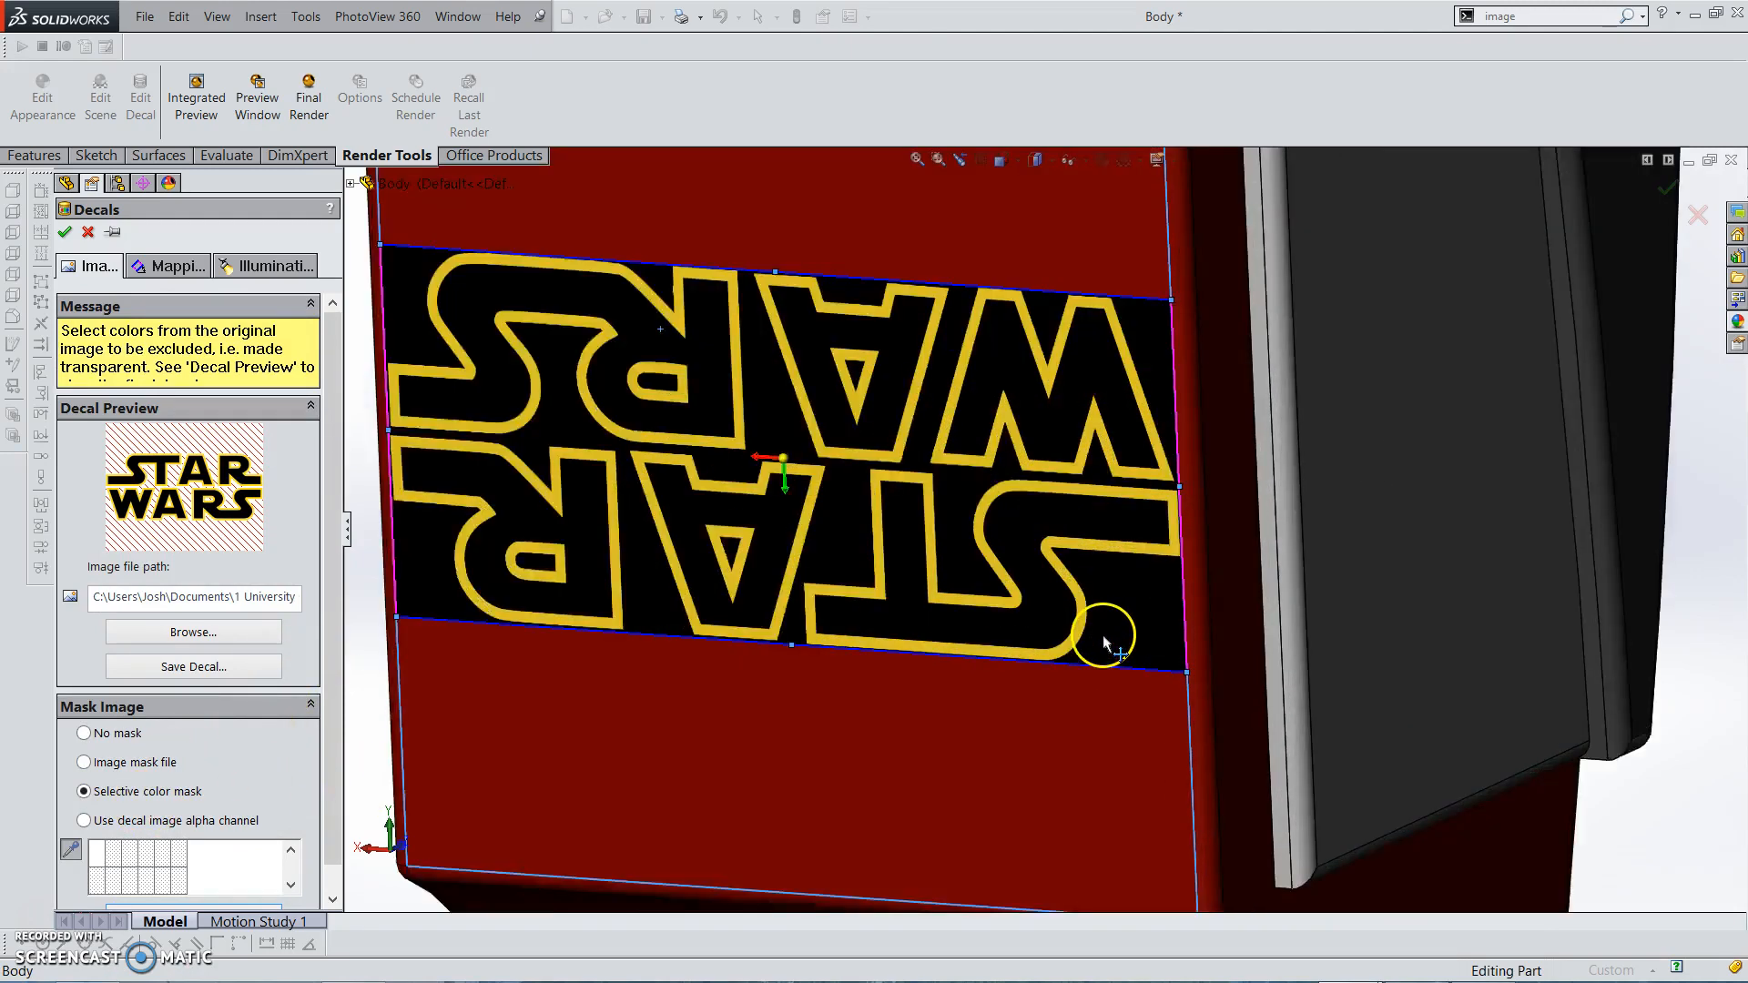
scroll(1101, 636, "up", 6)
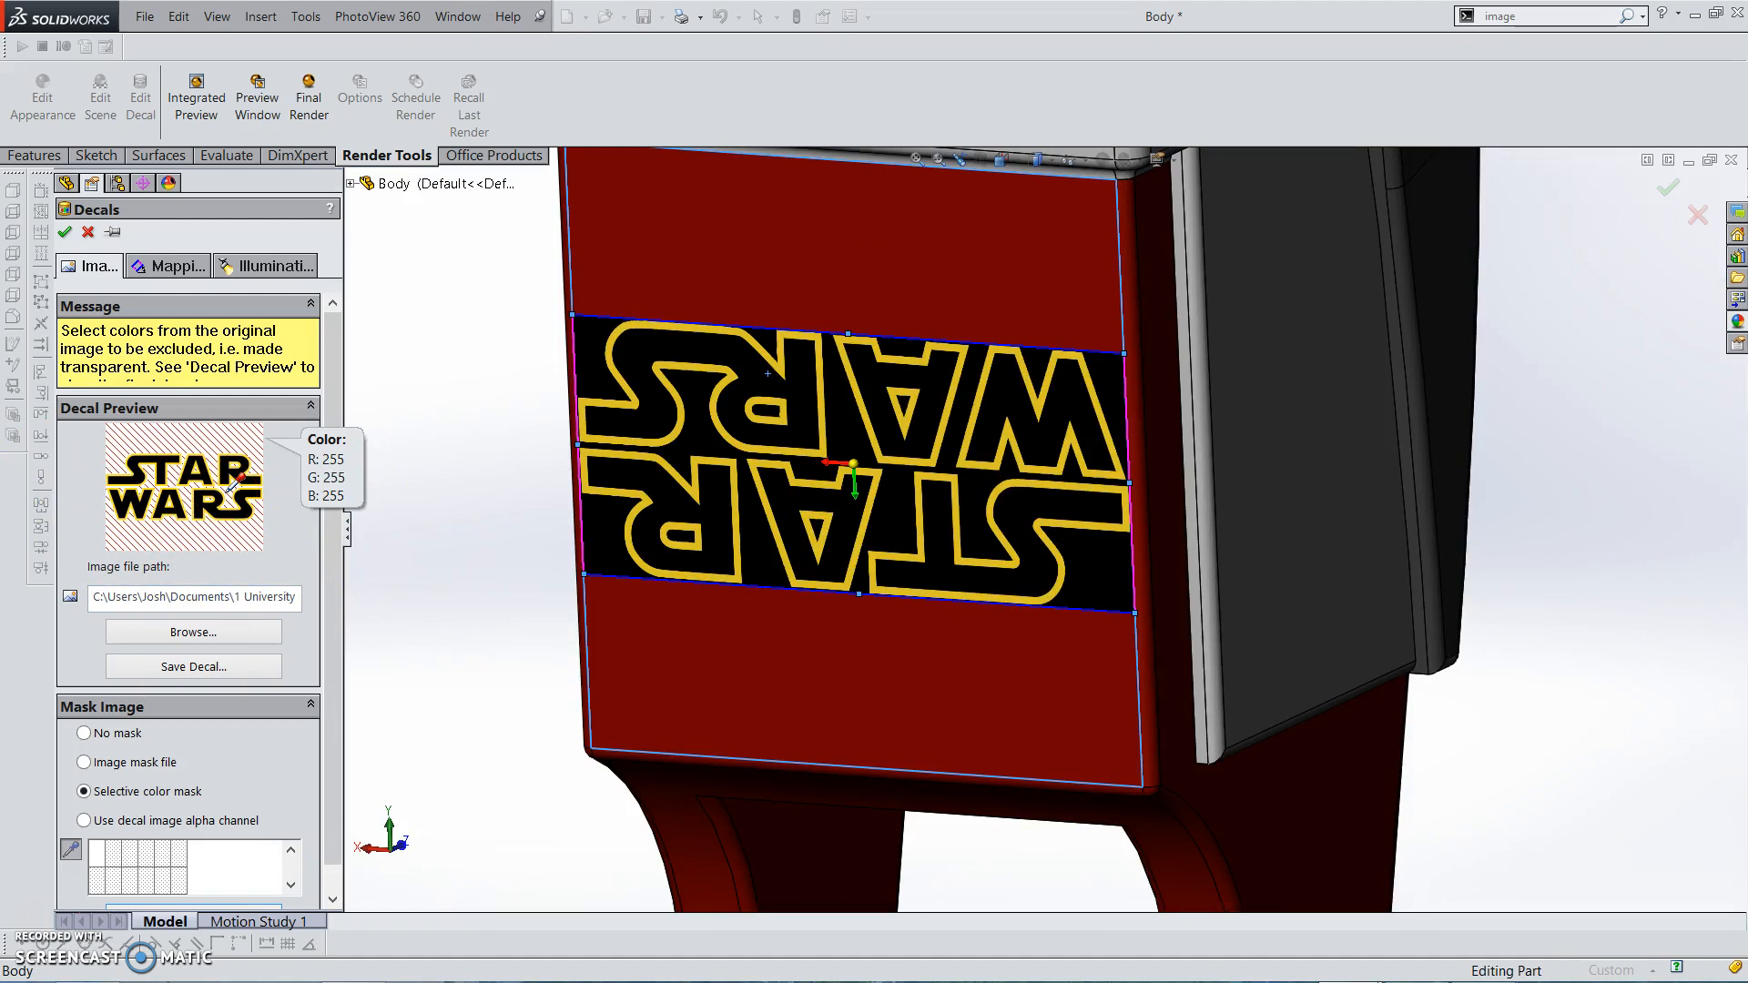
Try the Image mask file and No mask options for the Star Wars decal, and return to Selective color mask
left_click(145, 790)
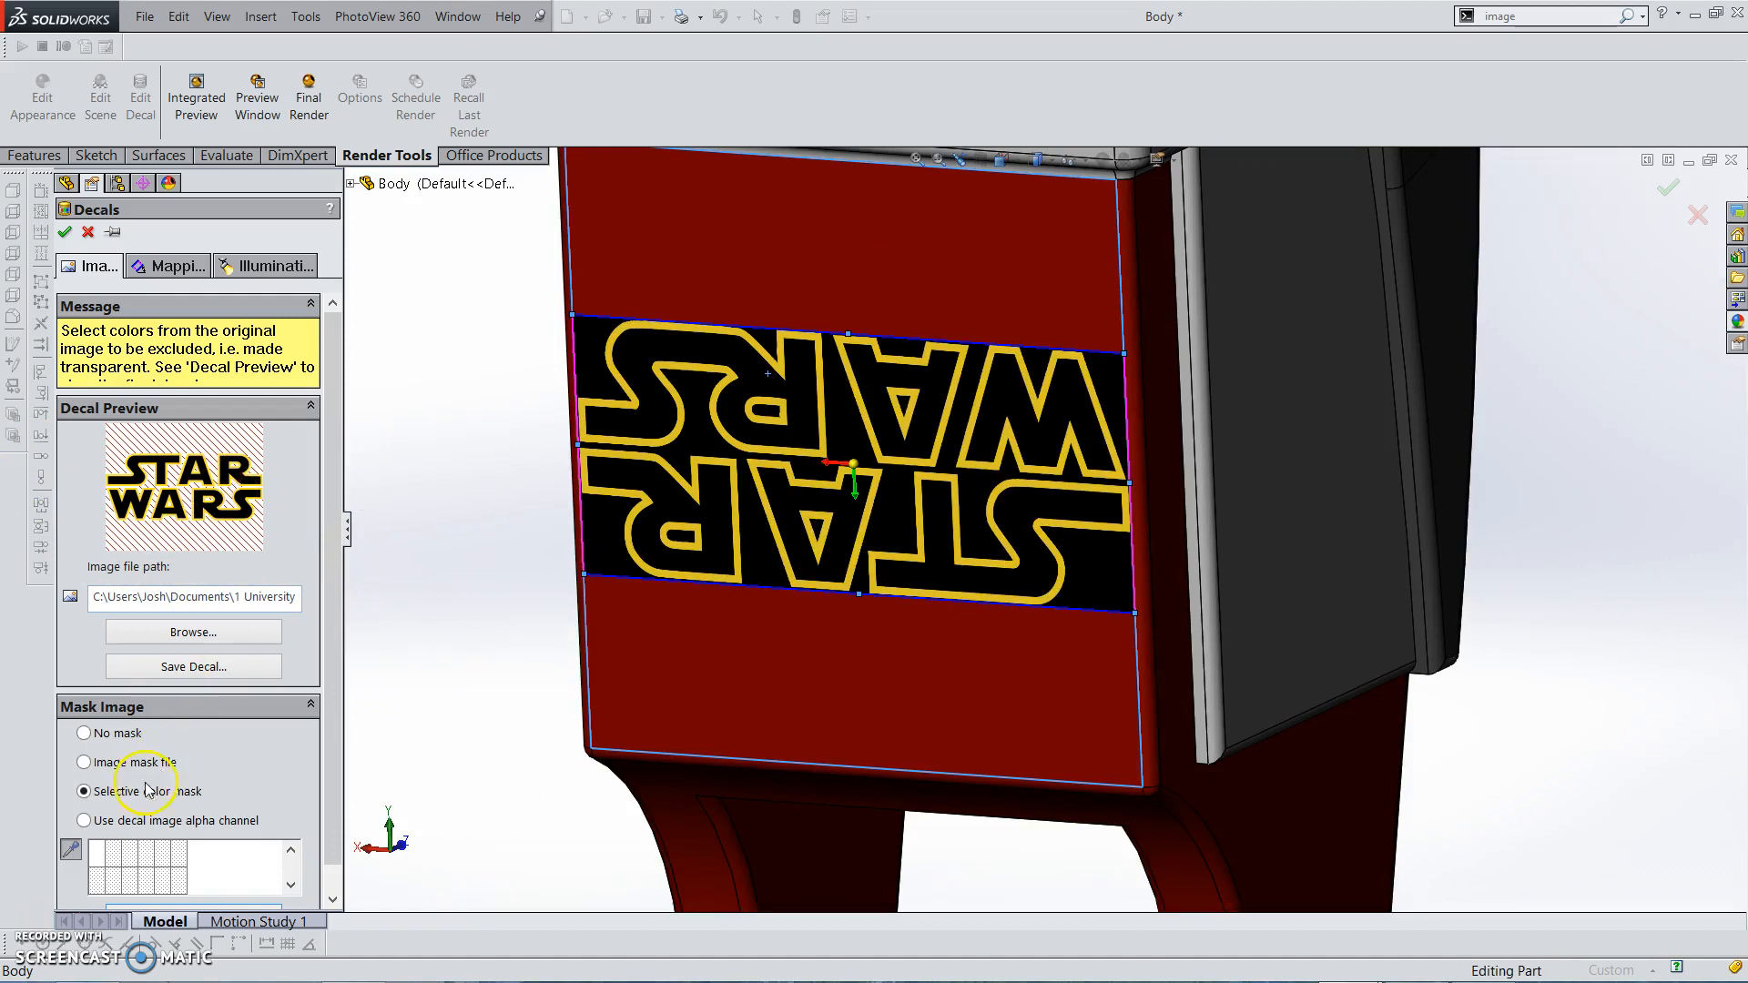
left_click(84, 763)
scroll(258, 800, "down", 3)
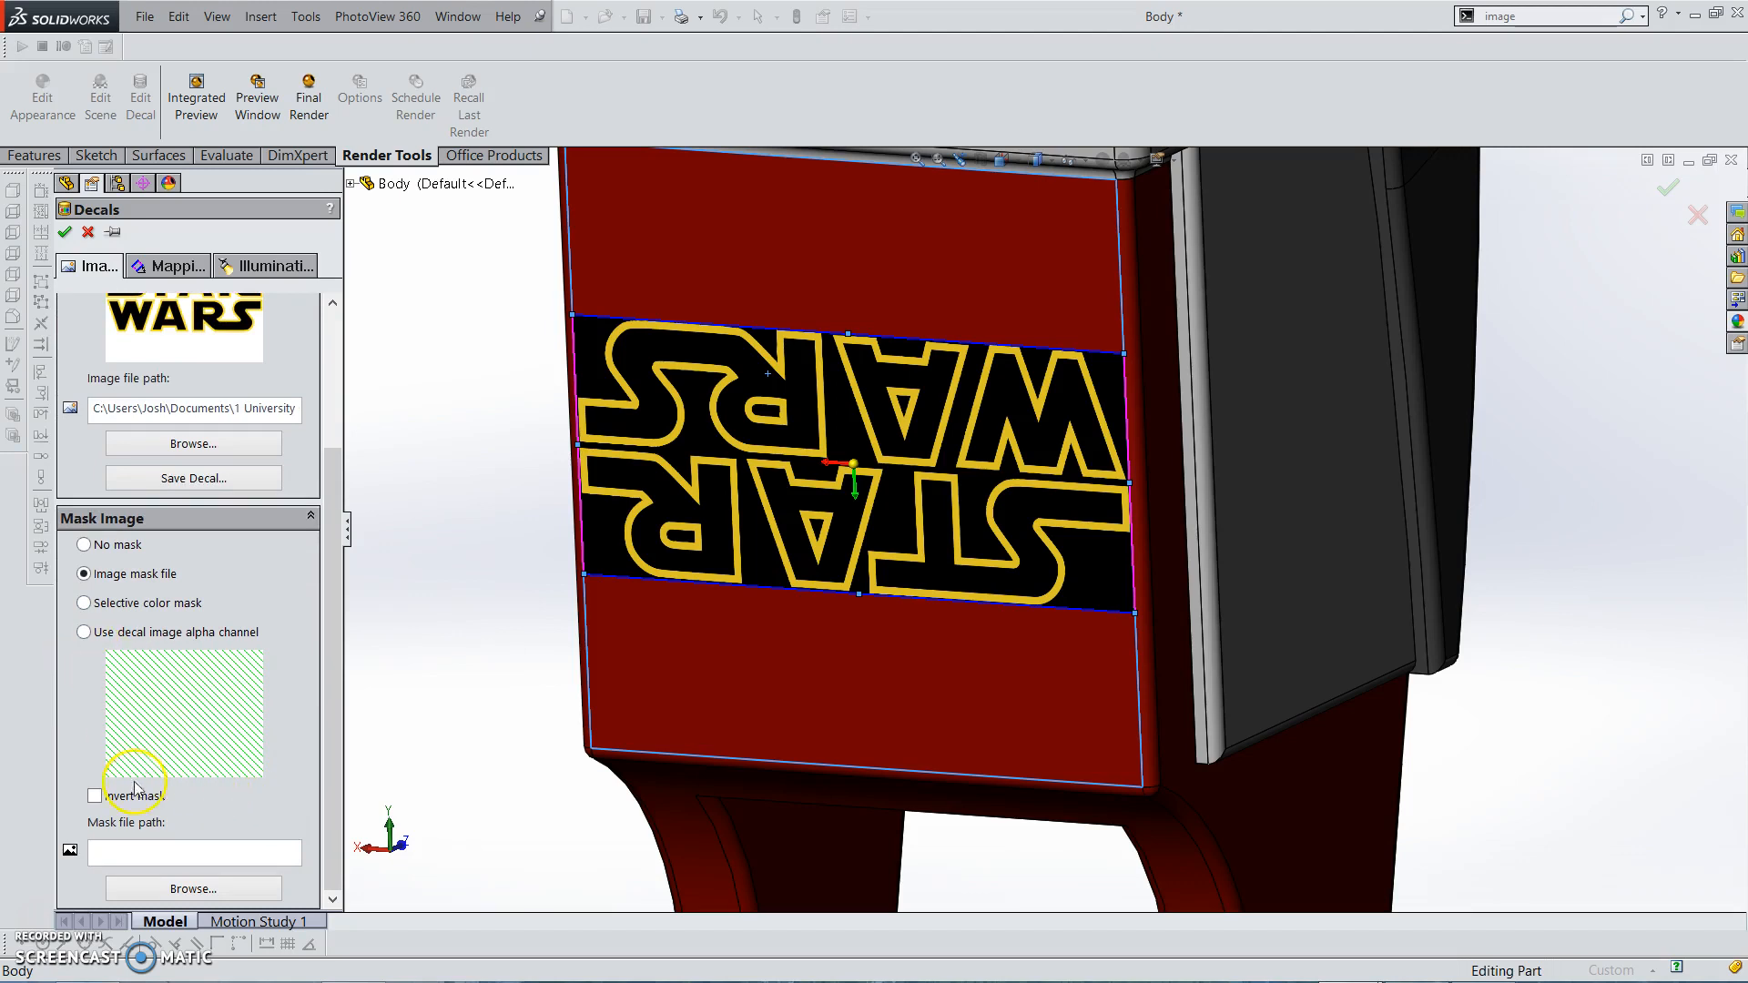
left_click(85, 545)
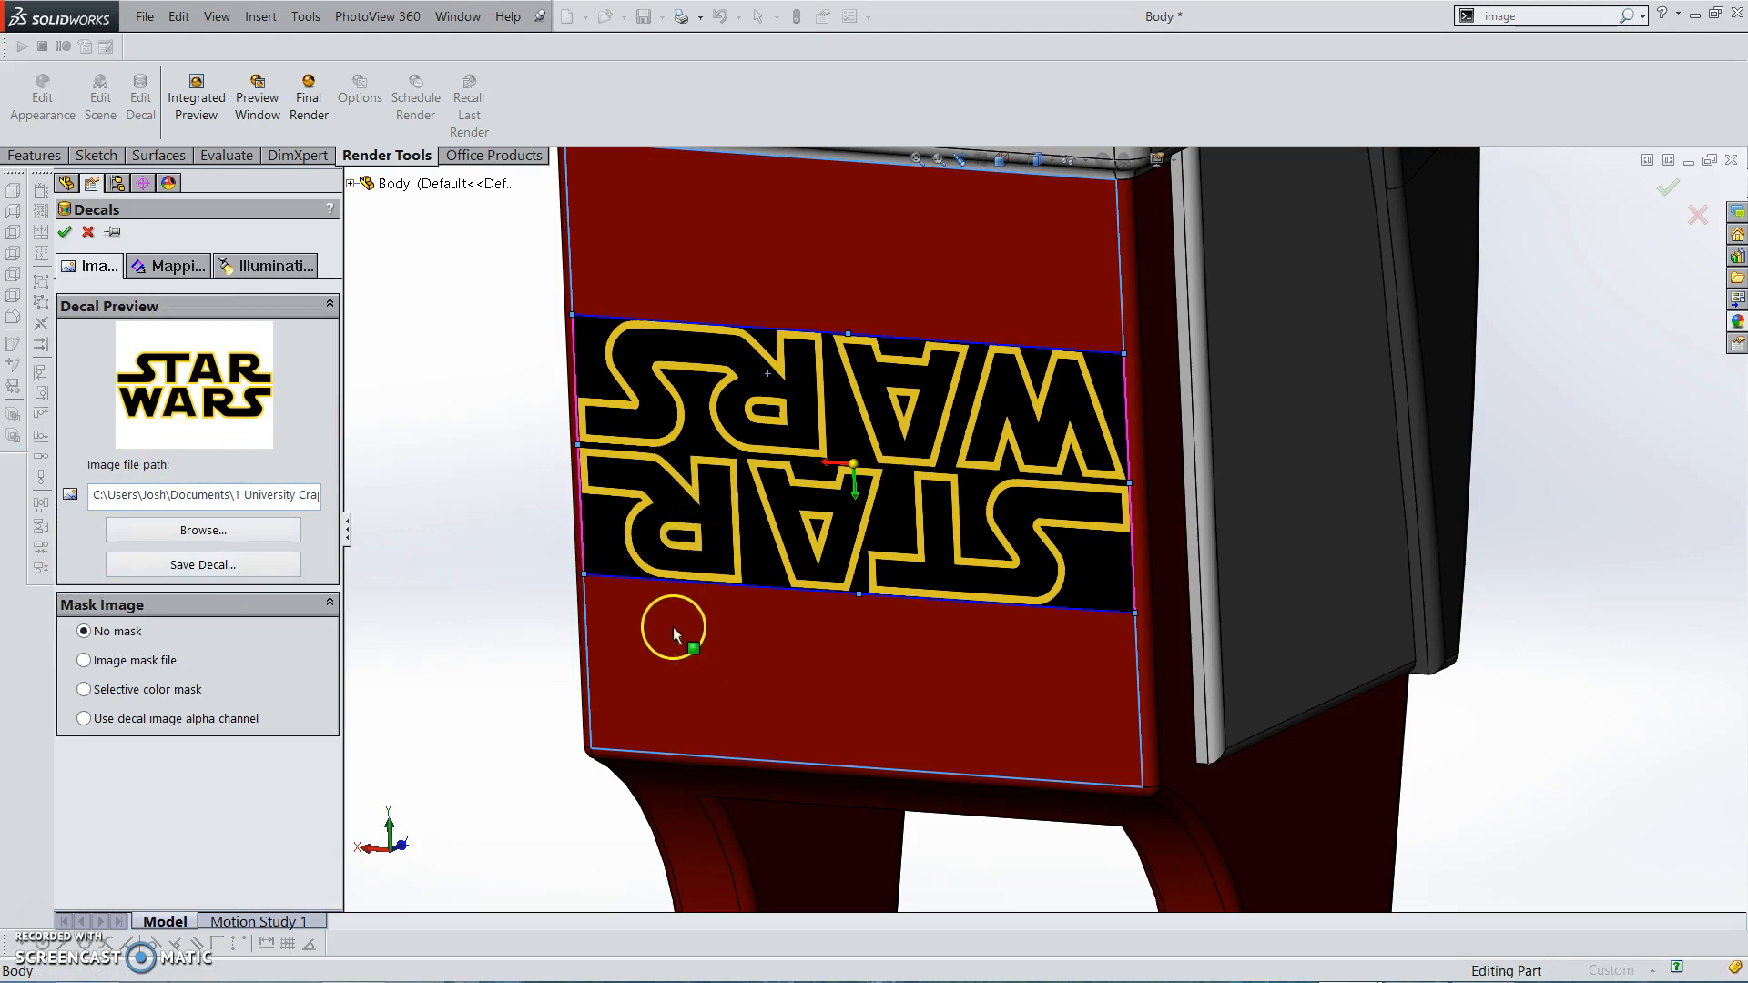
left_click(85, 690)
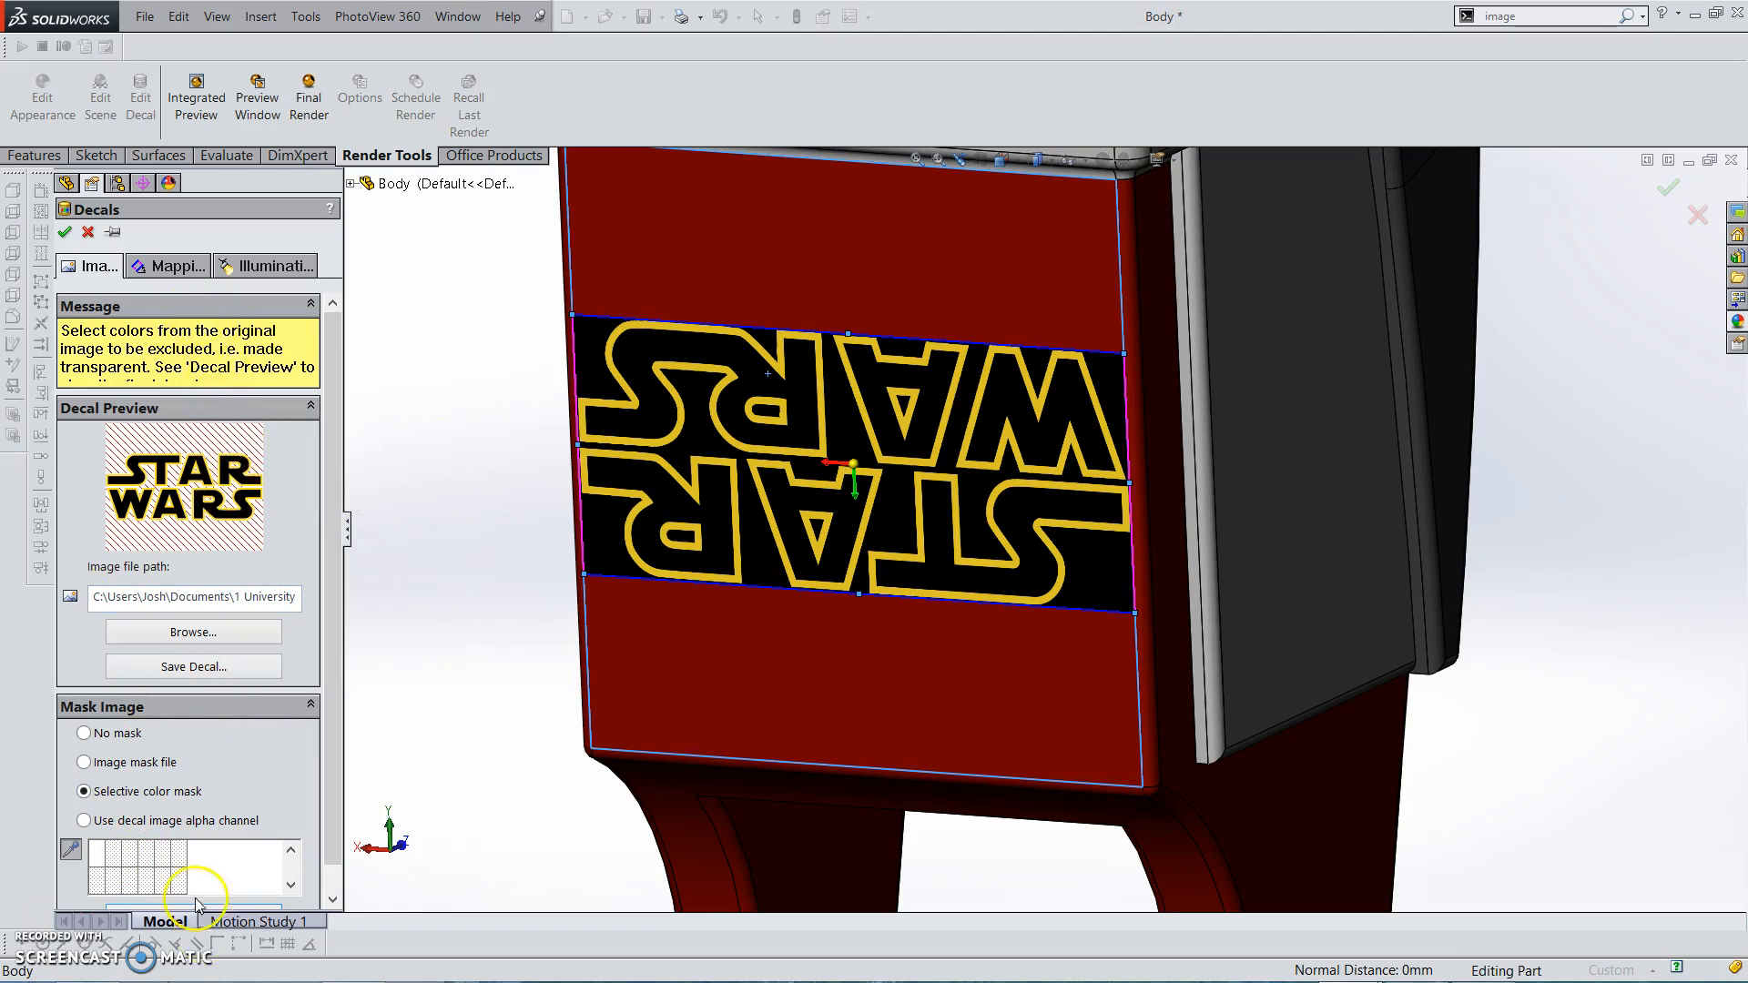
scroll(237, 837, "down", 1)
scroll(253, 837, "up", 1)
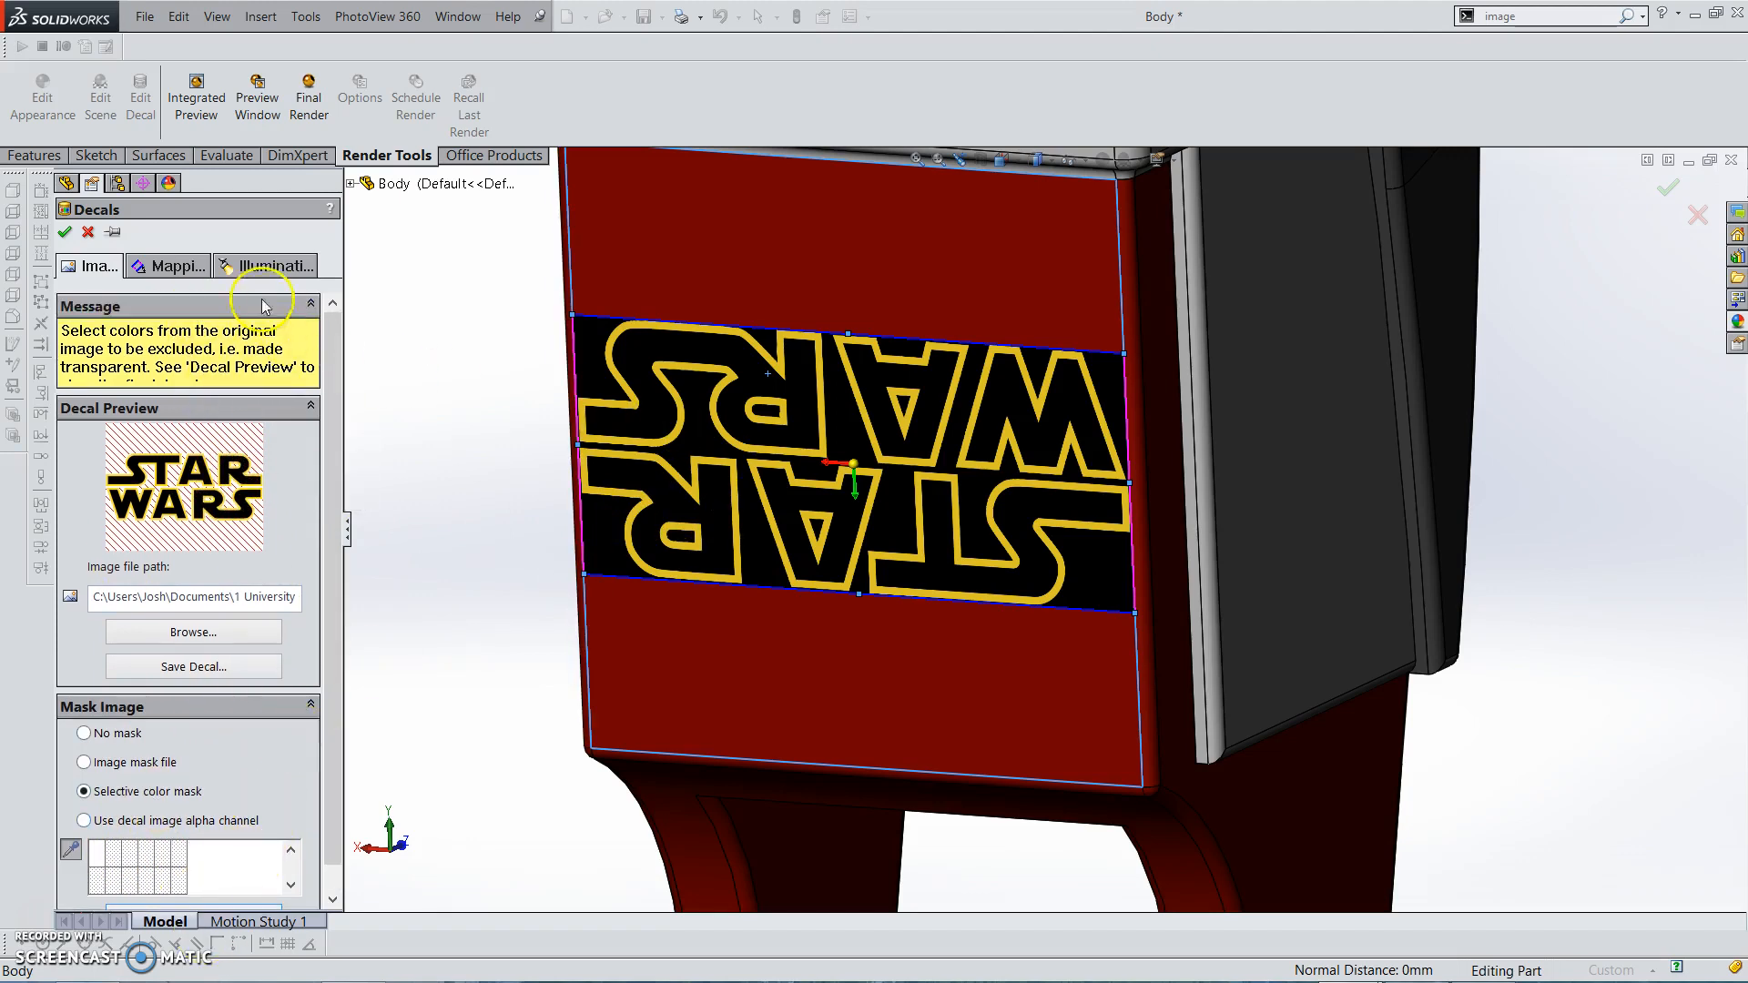
Set the Star Wars decal's rotation to 180 degrees and accept the decal
left_click(175, 266)
scroll(235, 804, "down", 3)
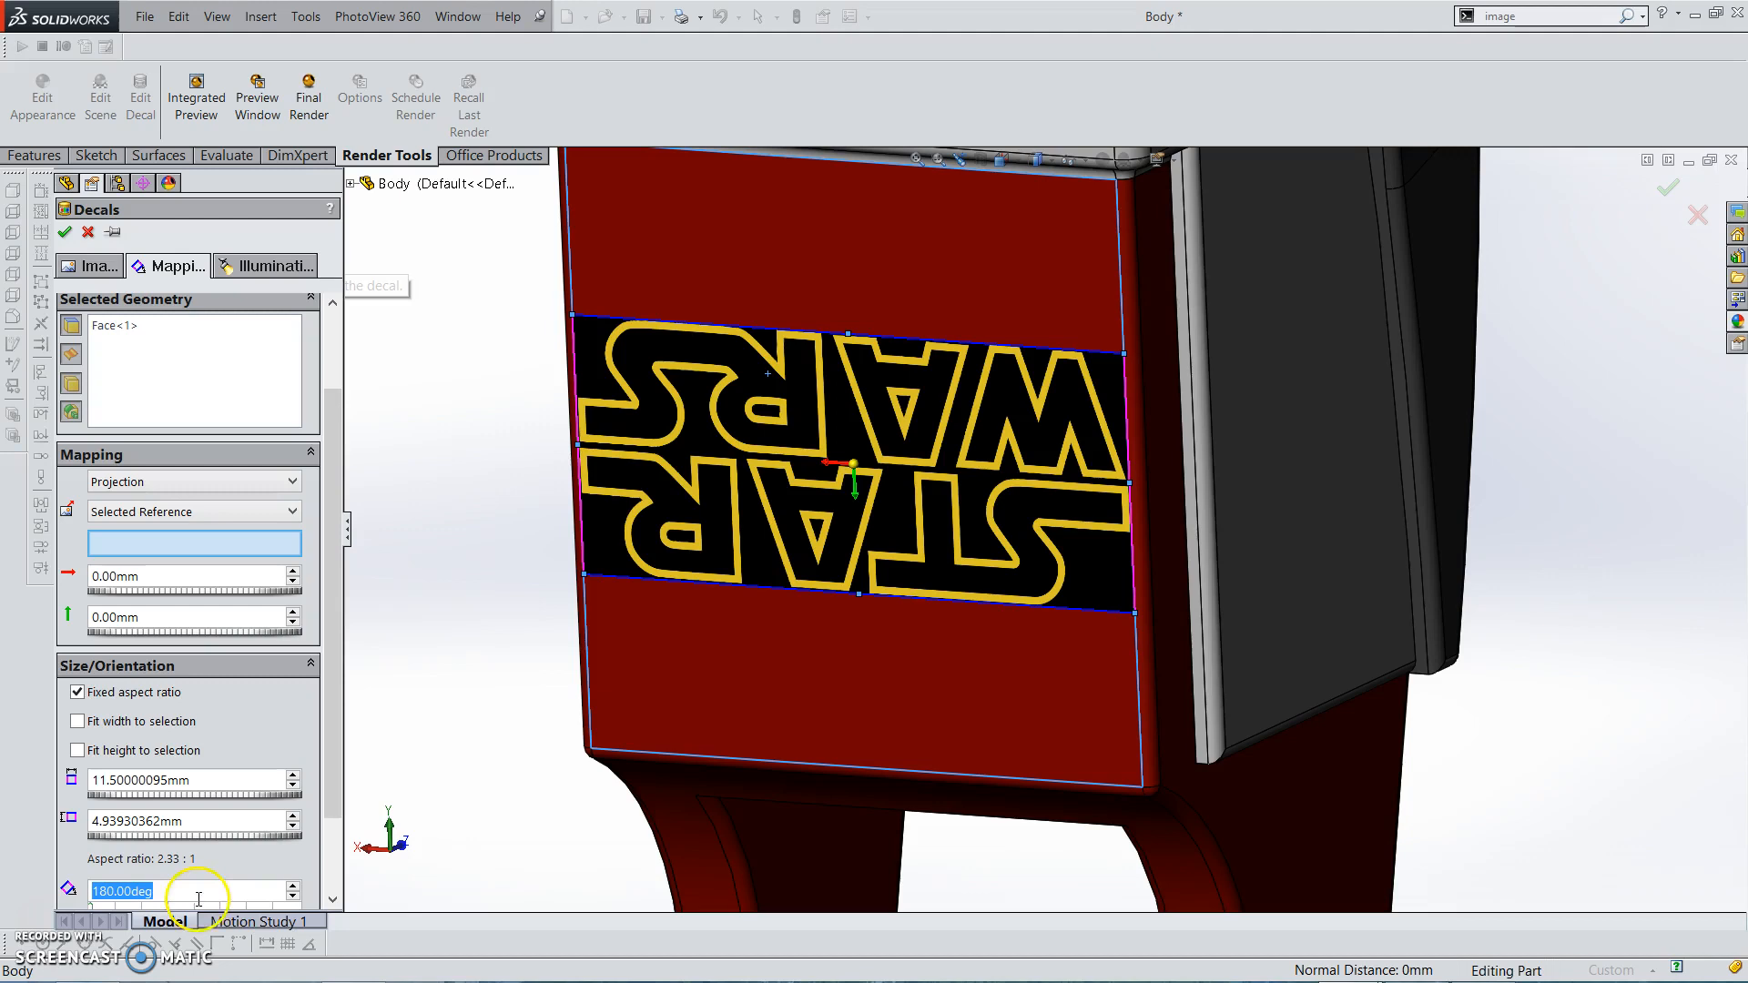
key("Return")
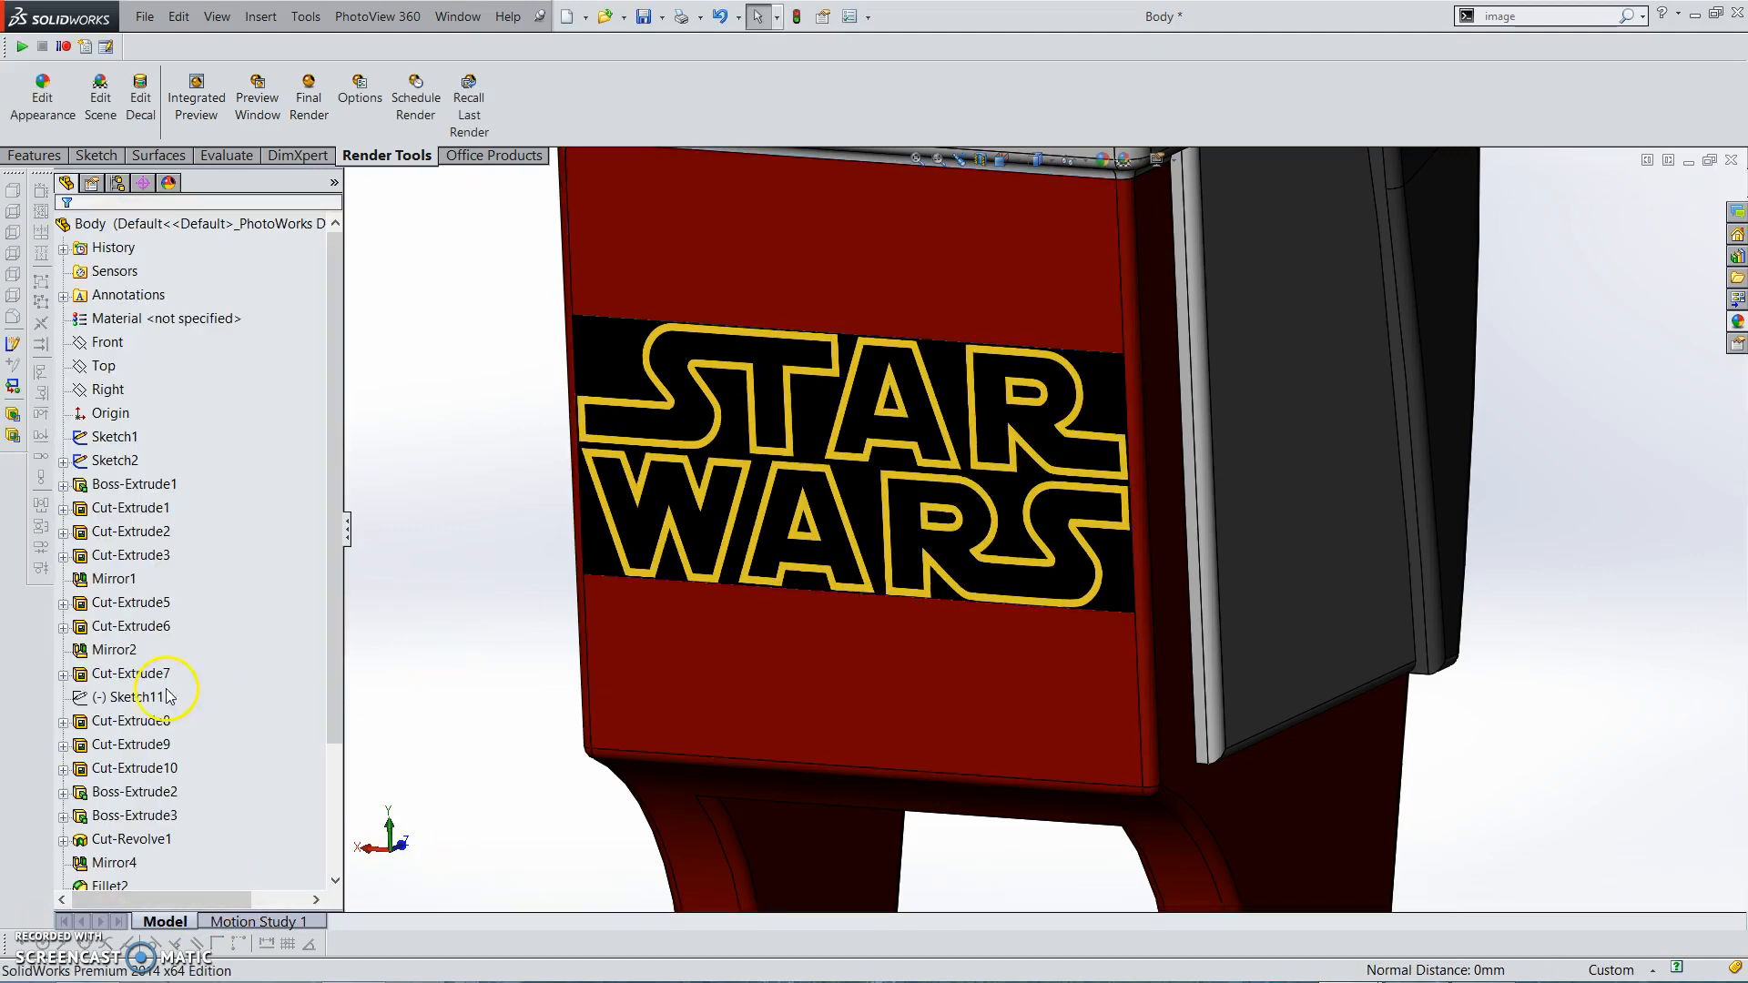
Reopen the Star Wars decal for editing and fit both its width and height to the selected face
right_click(785, 384)
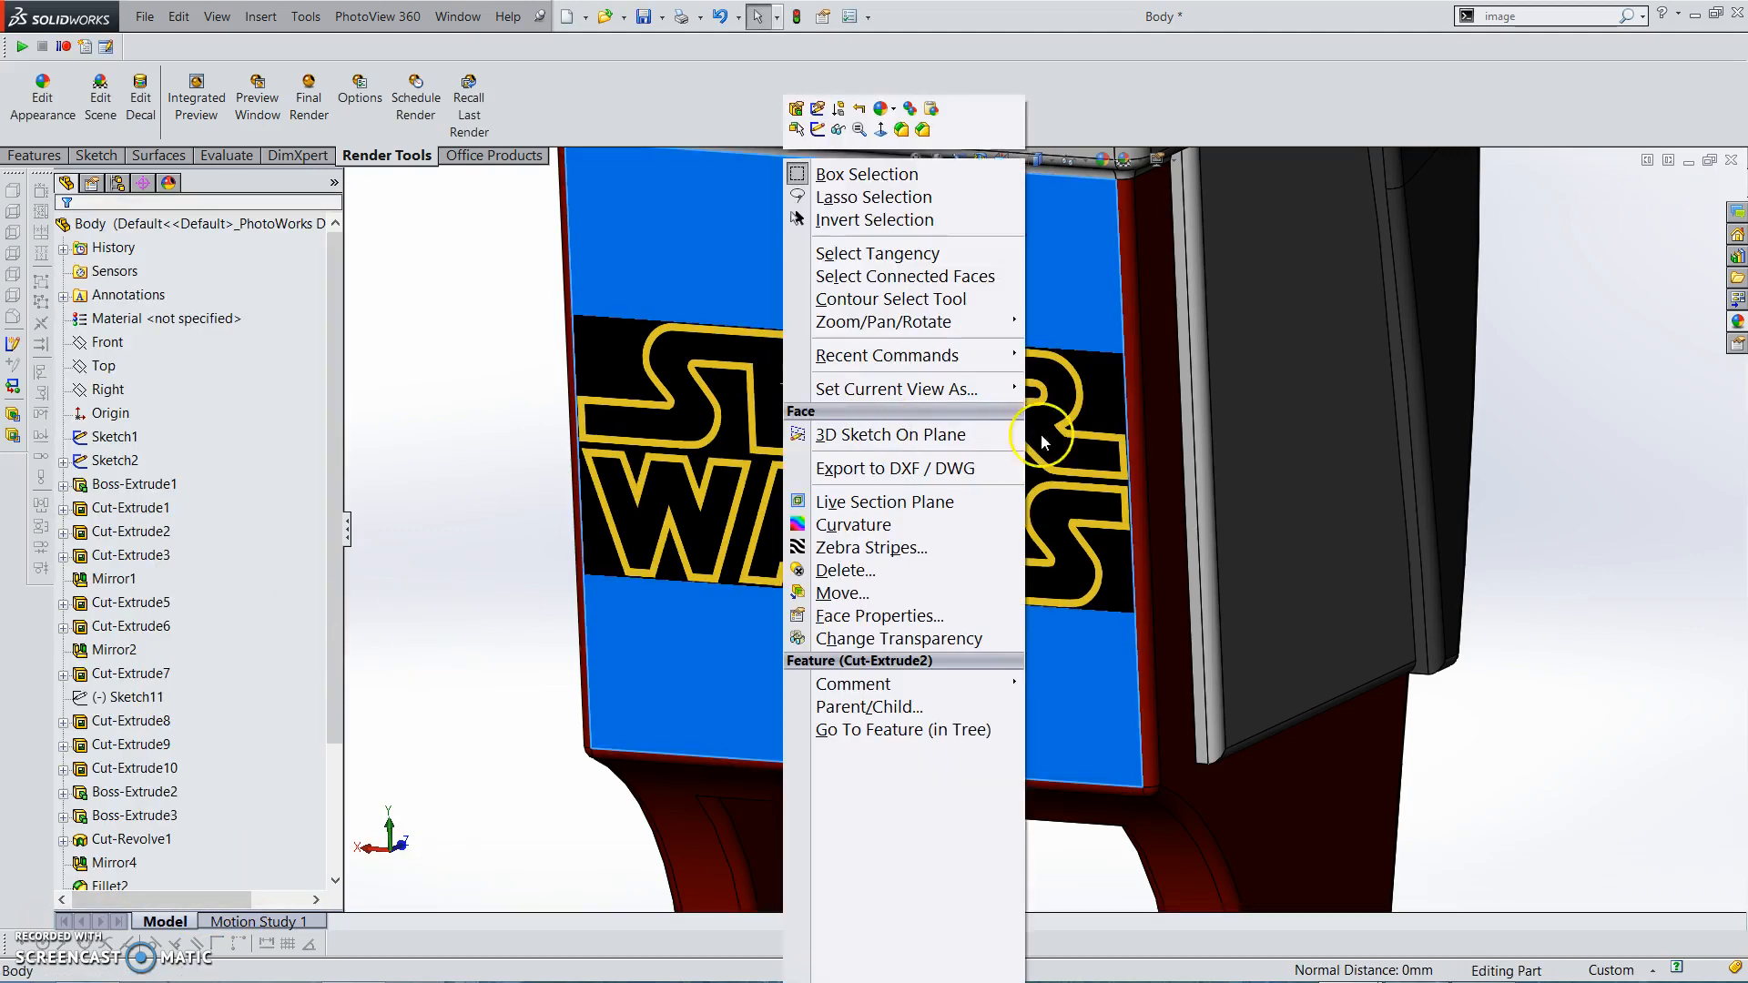
left_click(881, 108)
left_click(950, 242)
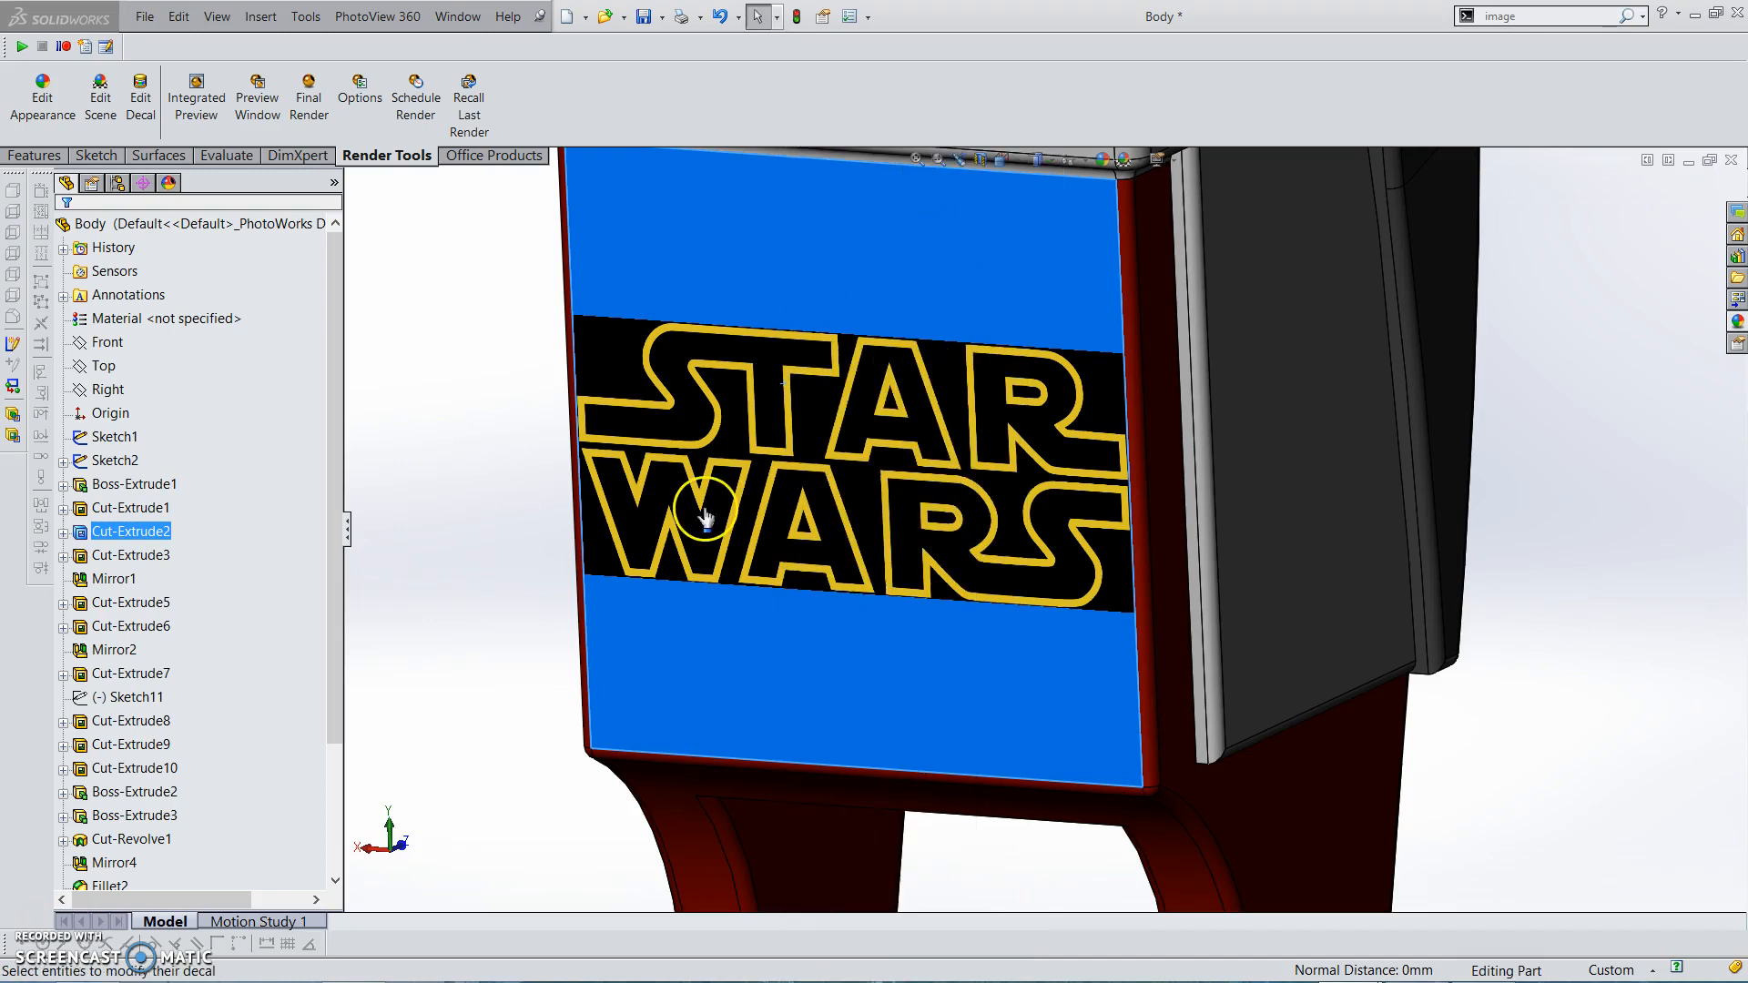
left_click(169, 544)
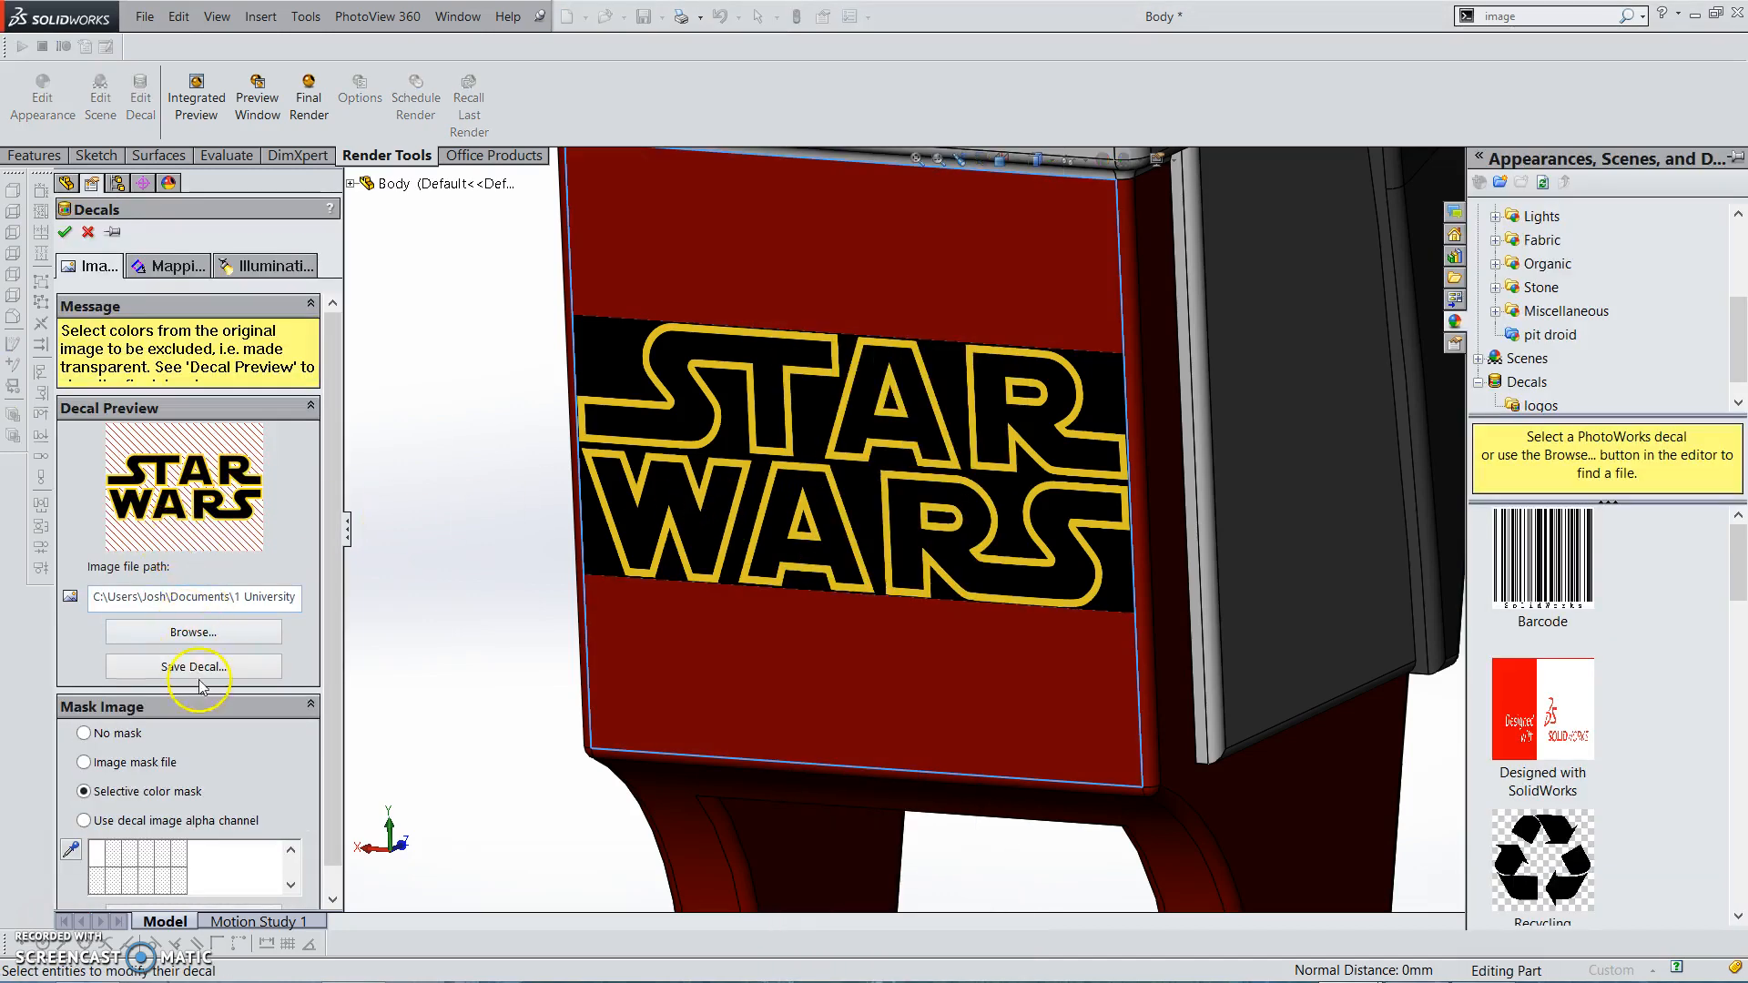
left_click(167, 288)
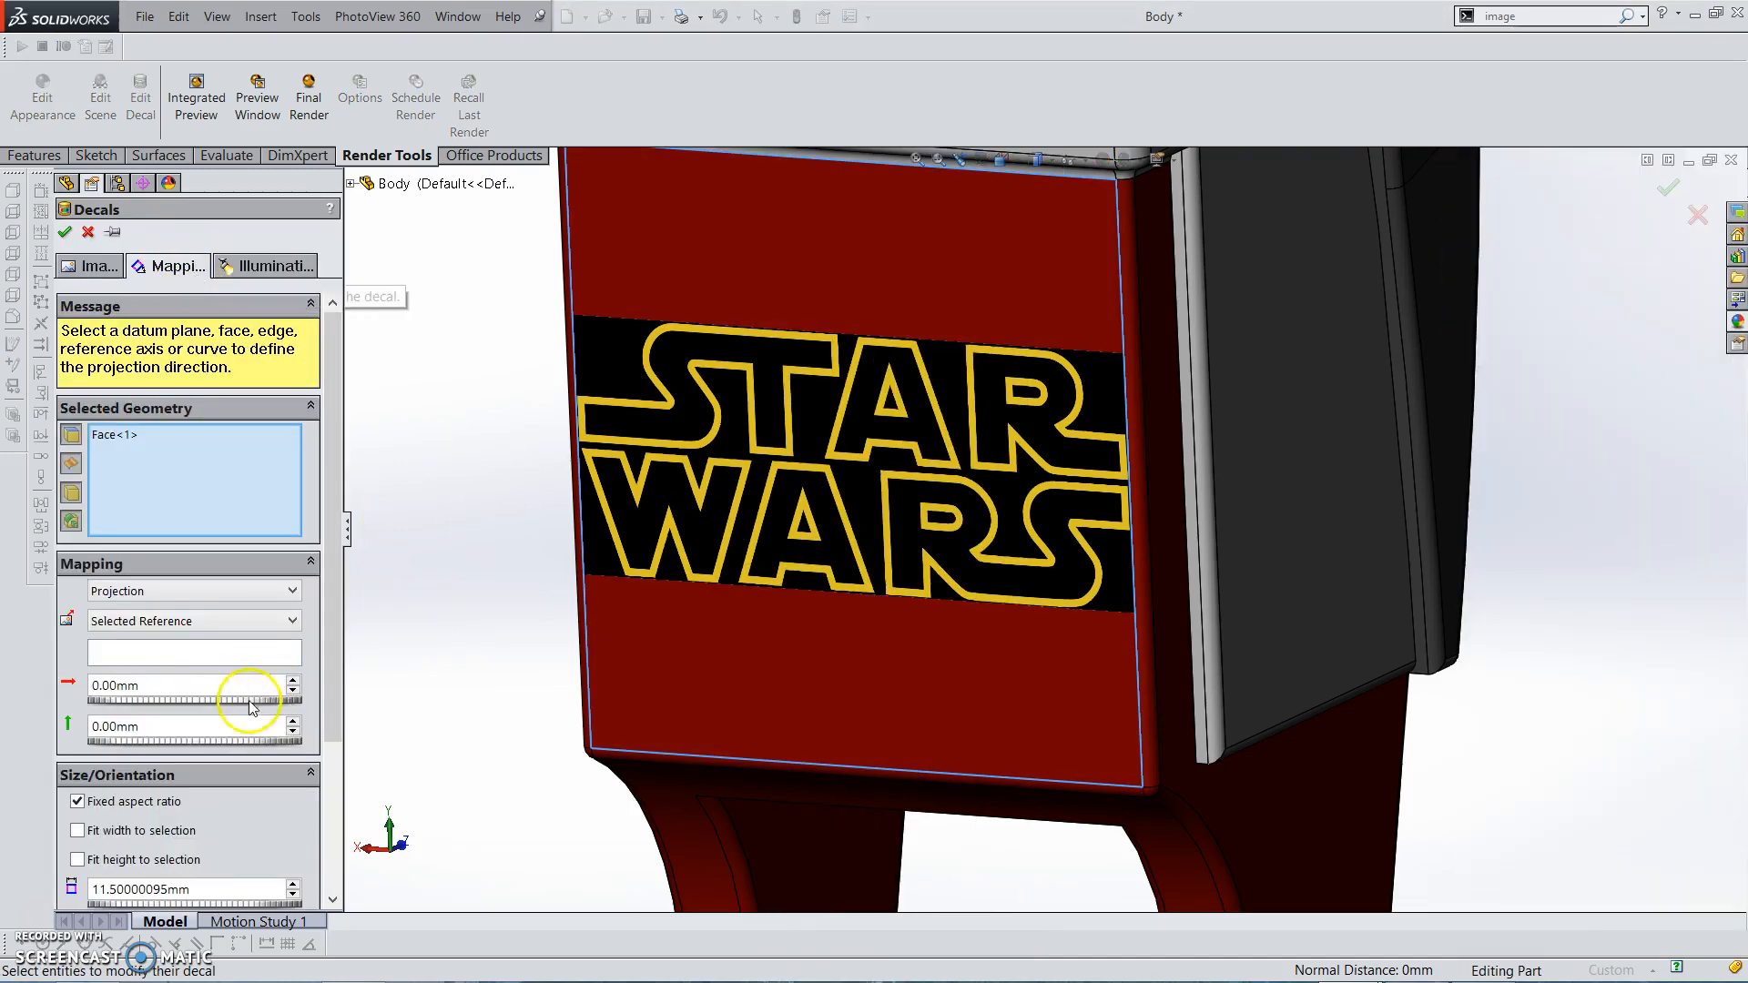
left_click(79, 832)
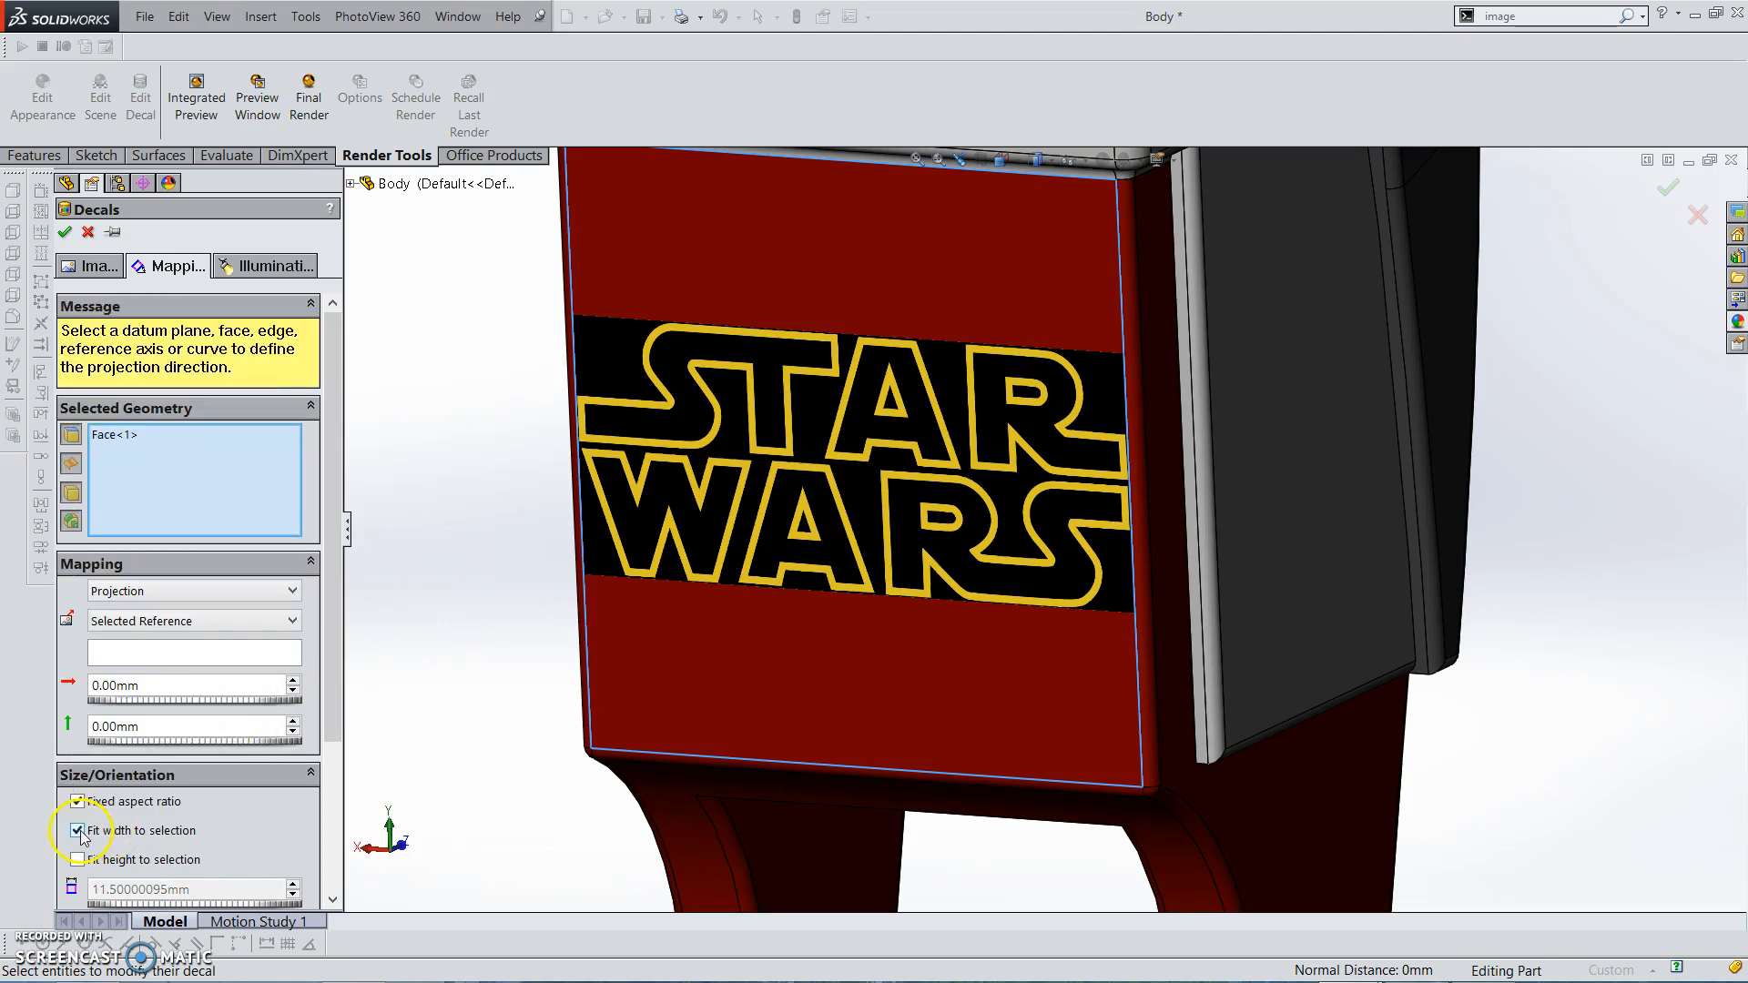
left_click(79, 859)
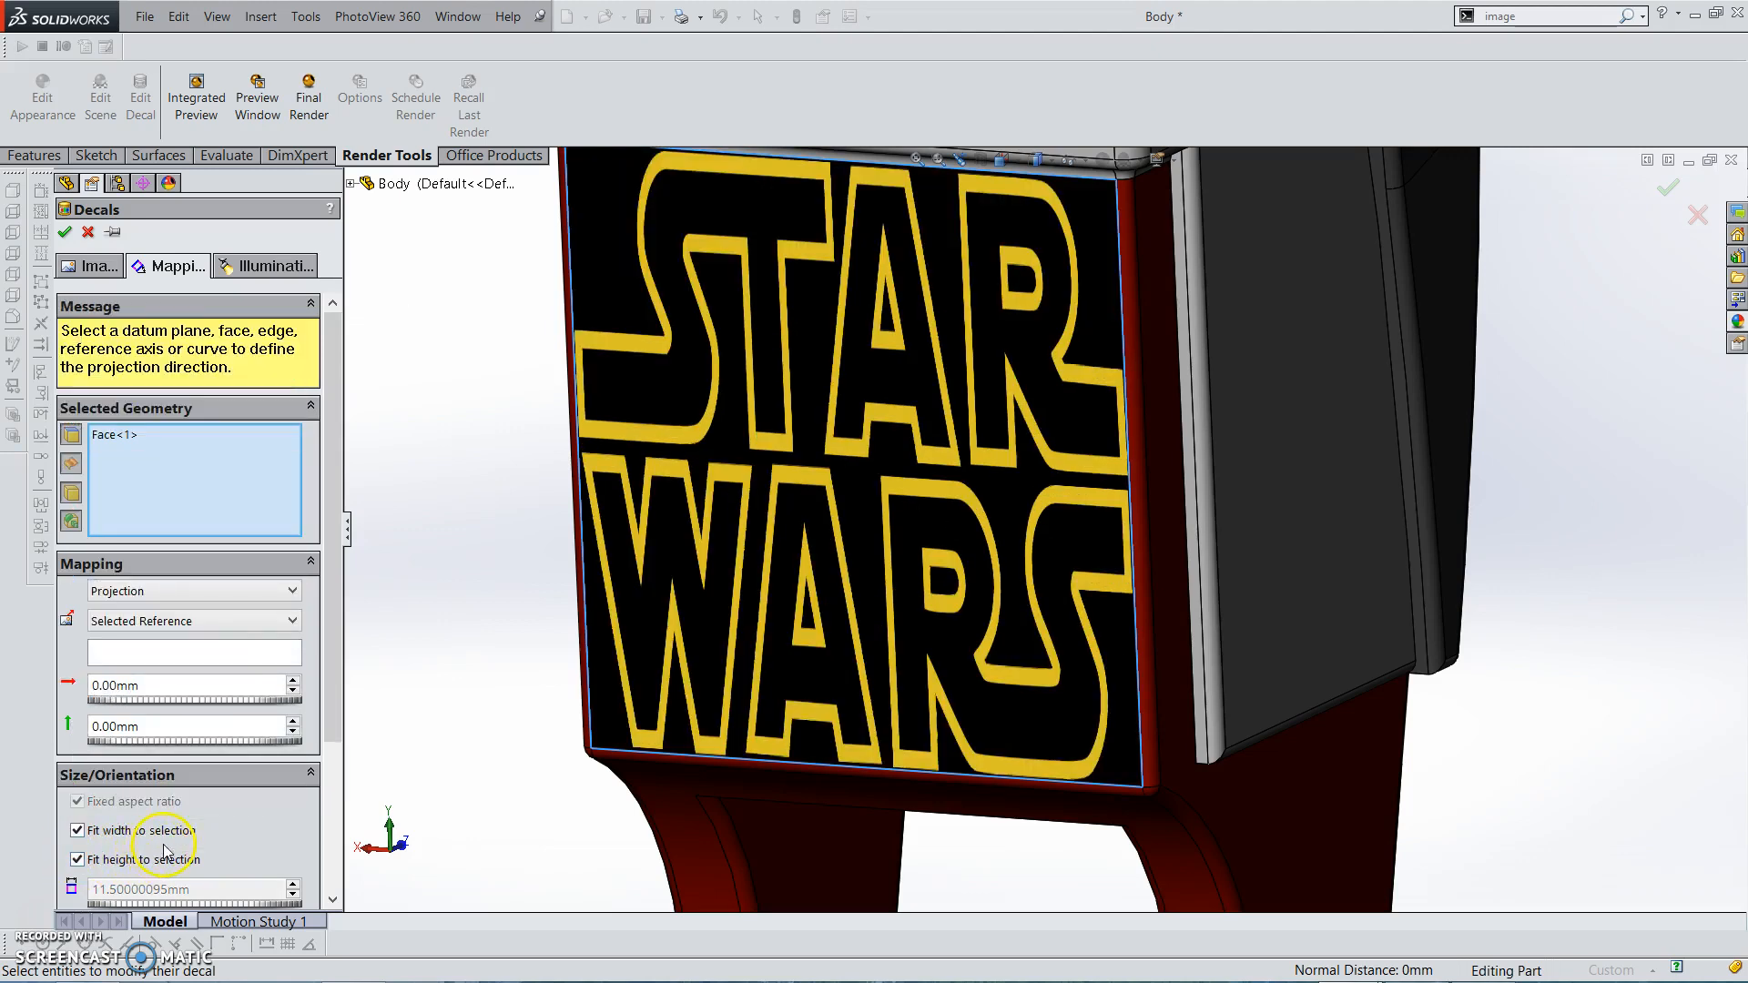
Turn off both fit options, try enlarging the decal to a height of about 21.55 mm, and restore the width and height fitting
left_click(77, 859)
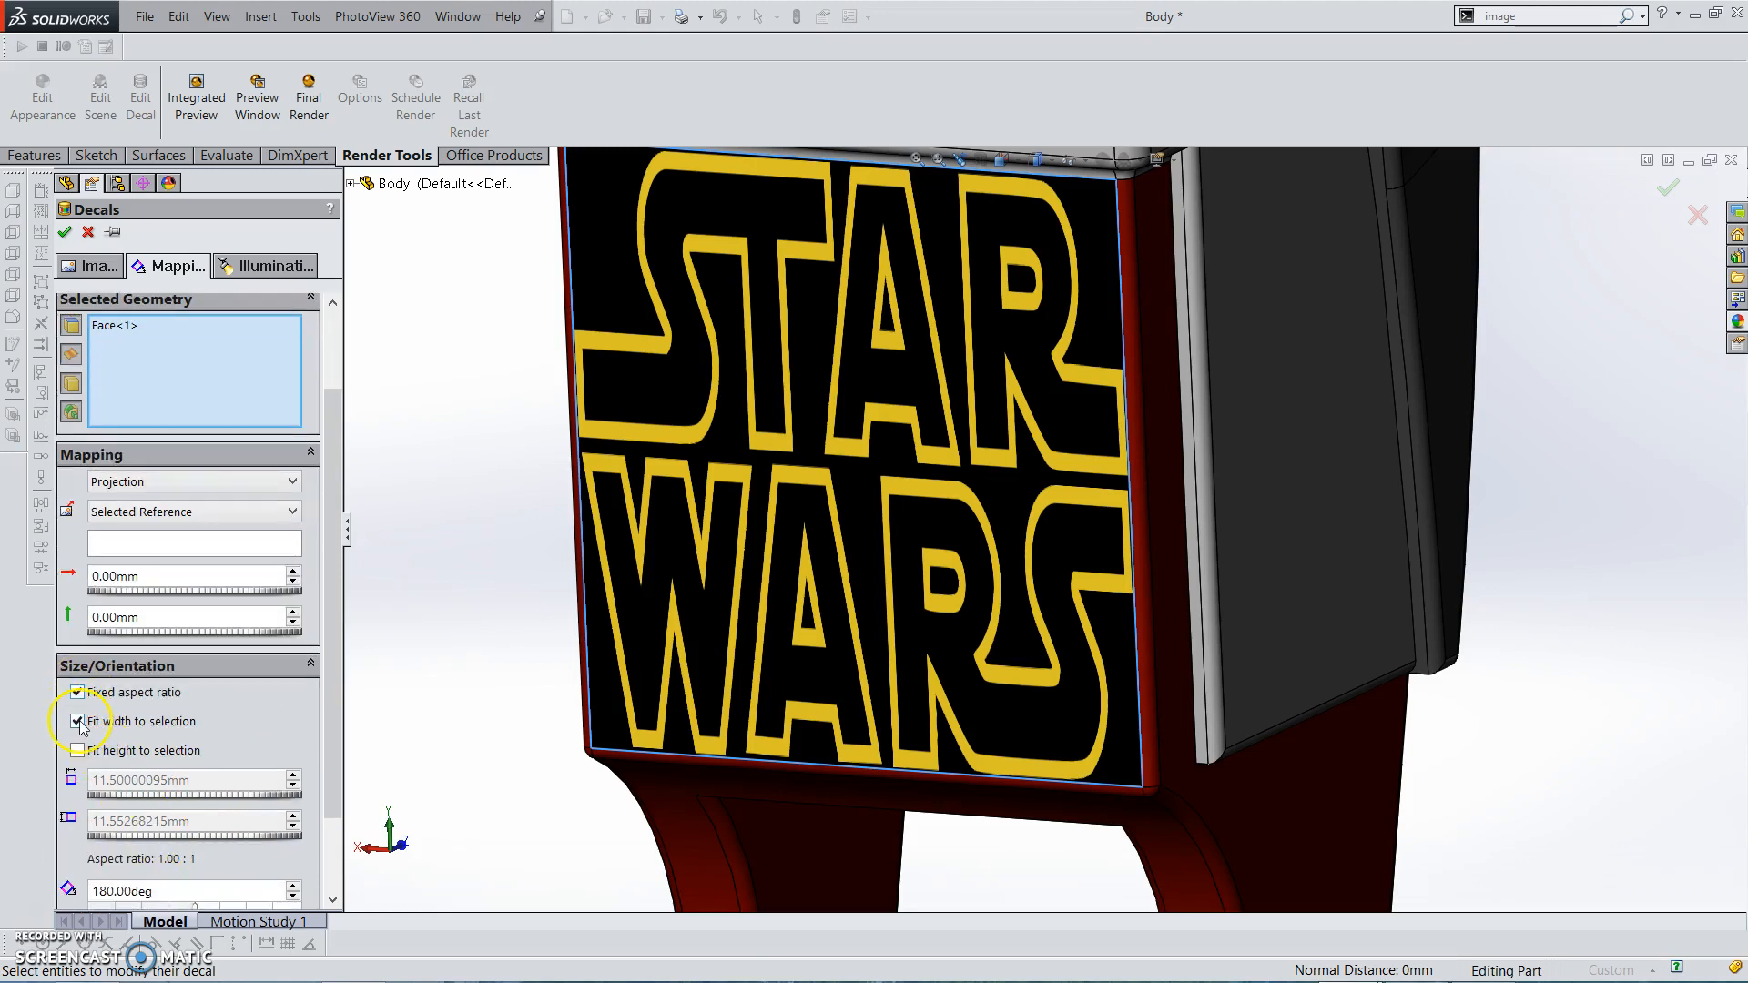
left_click(78, 722)
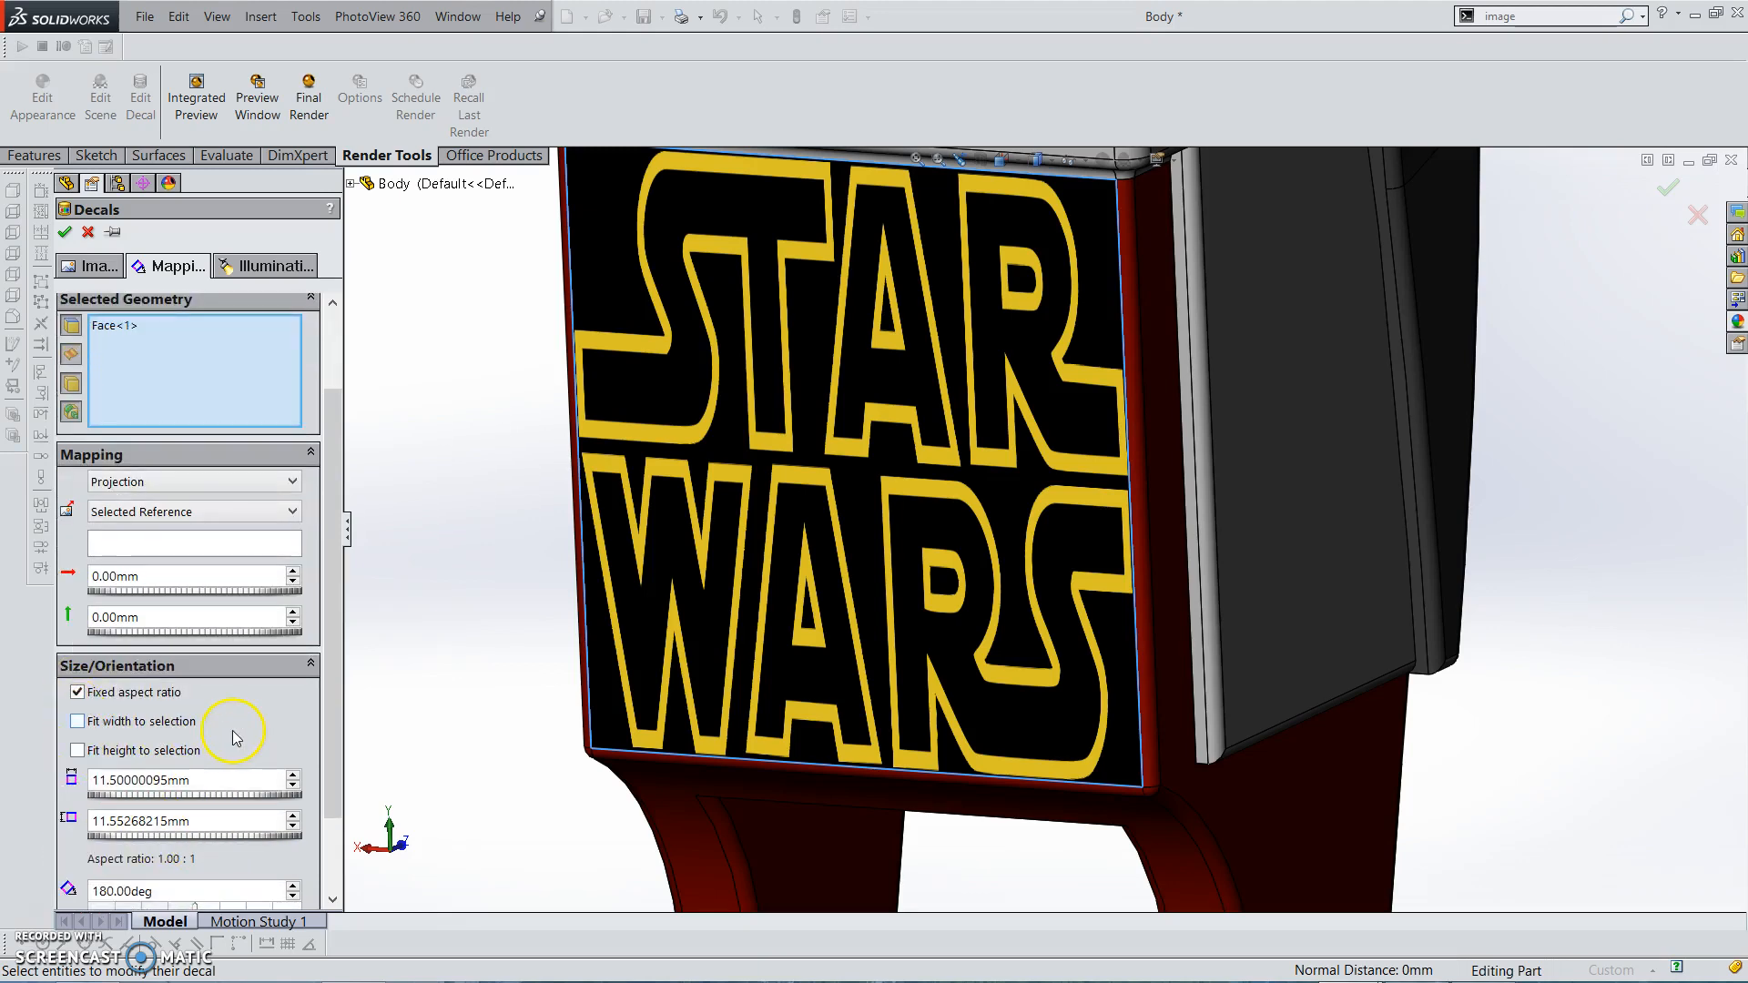
left_click(177, 723)
left_click(87, 723)
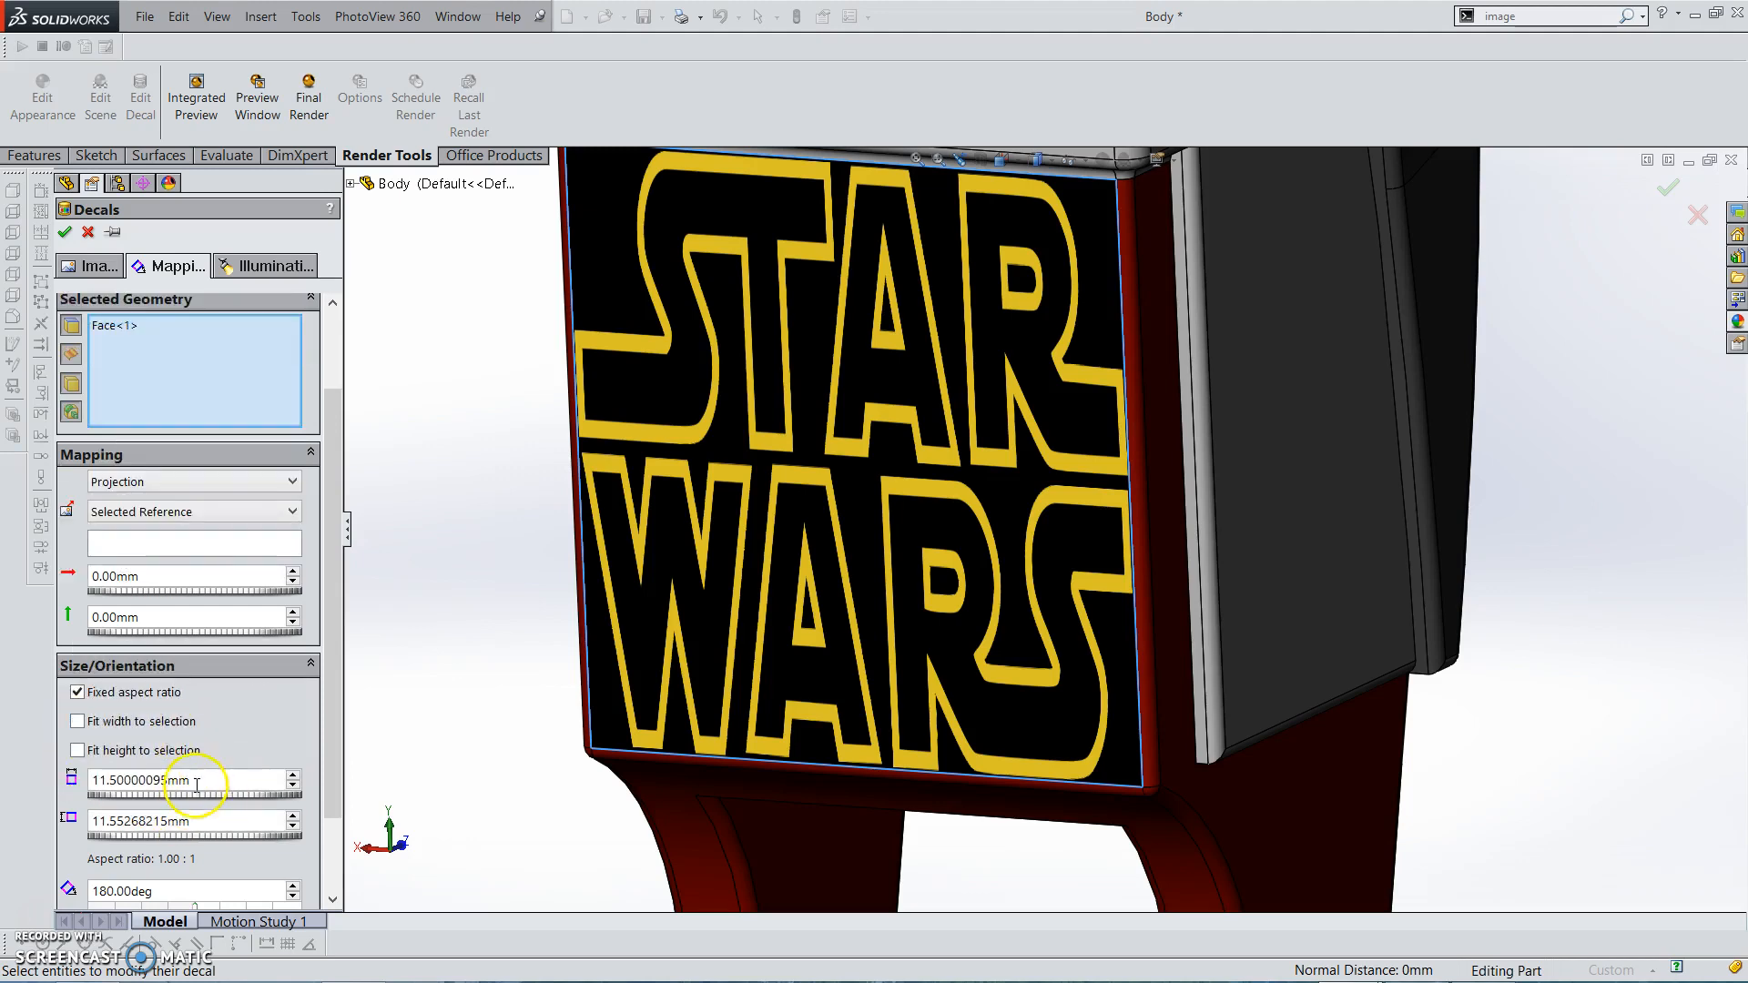
left_click_drag(217, 842, 189, 839)
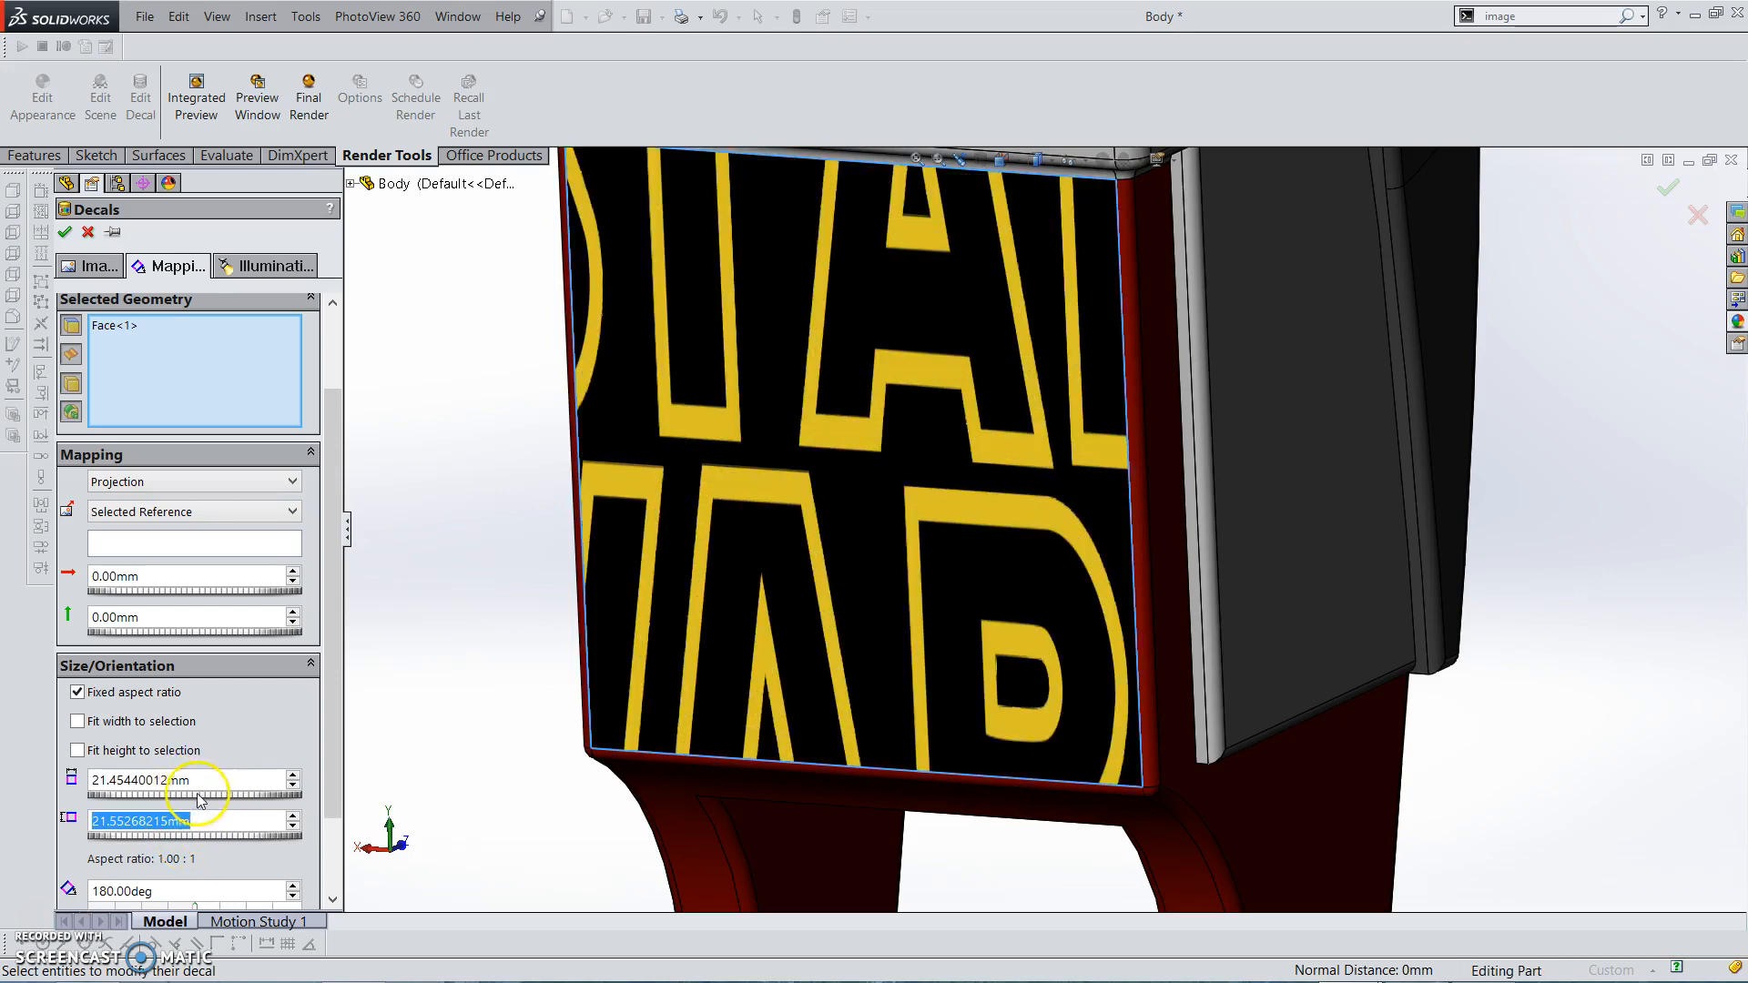
left_click(79, 722)
left_click(78, 751)
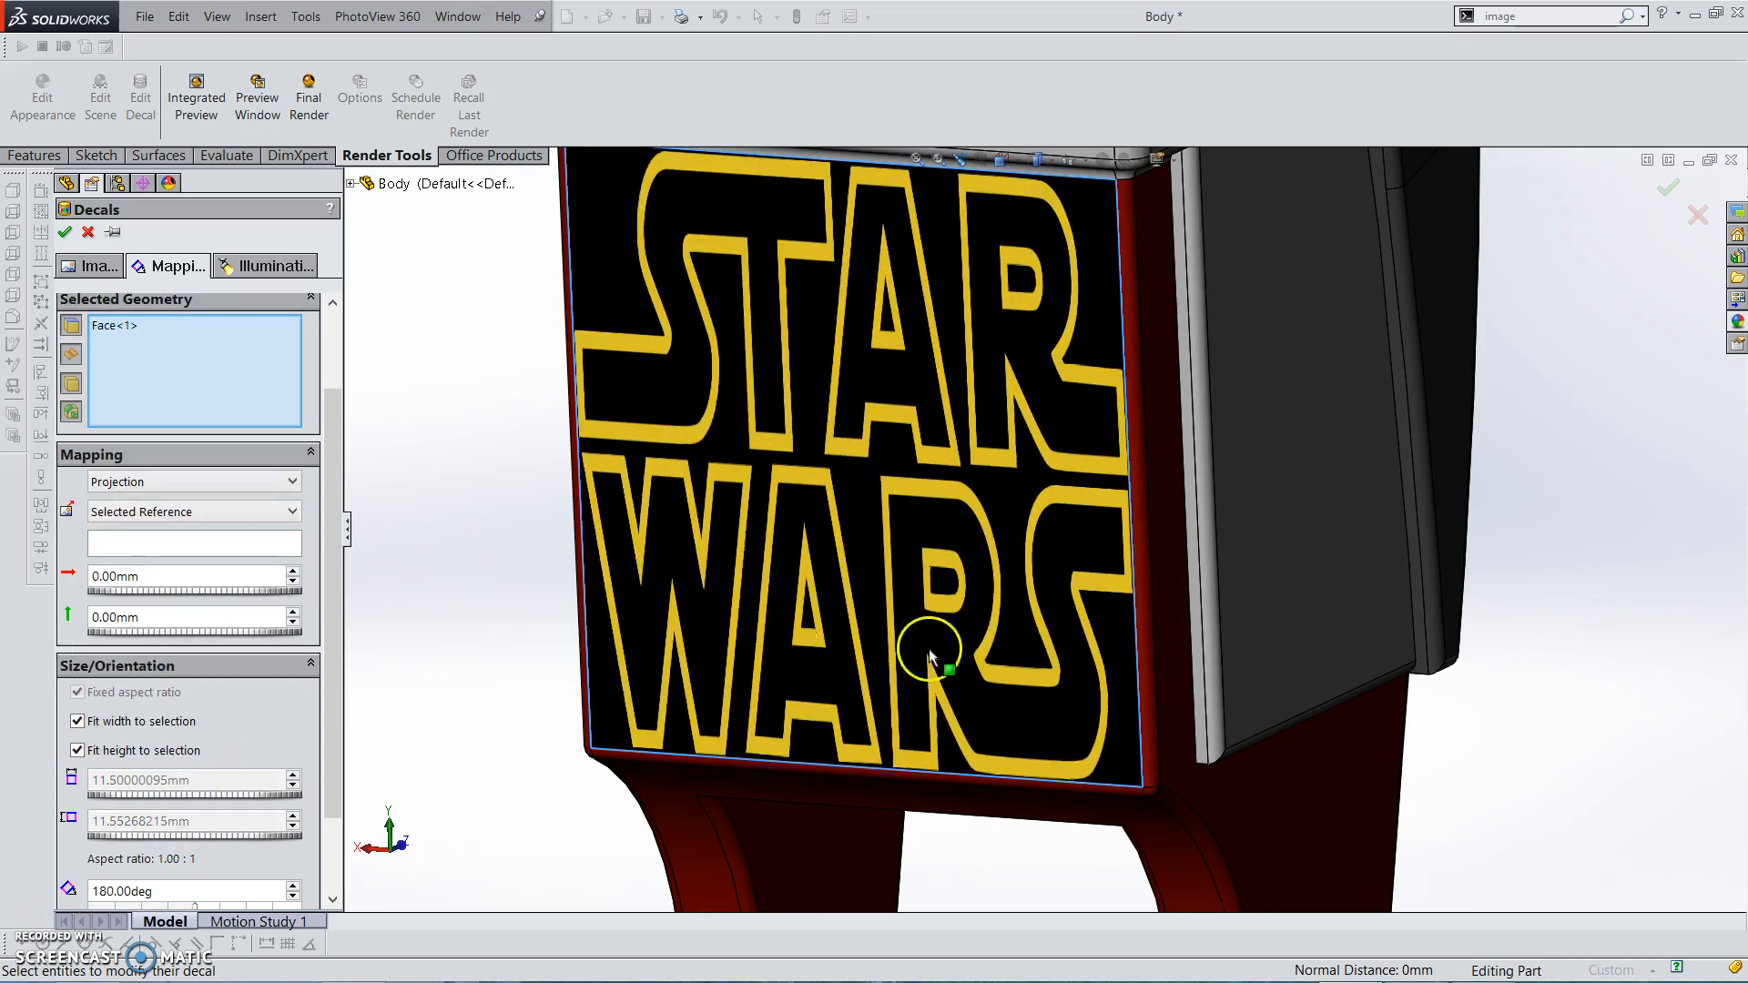
Accept the edited Star Wars decal with its width and height fitted to the face
scroll(965, 628, "up", 3)
scroll(324, 775, "down", 2)
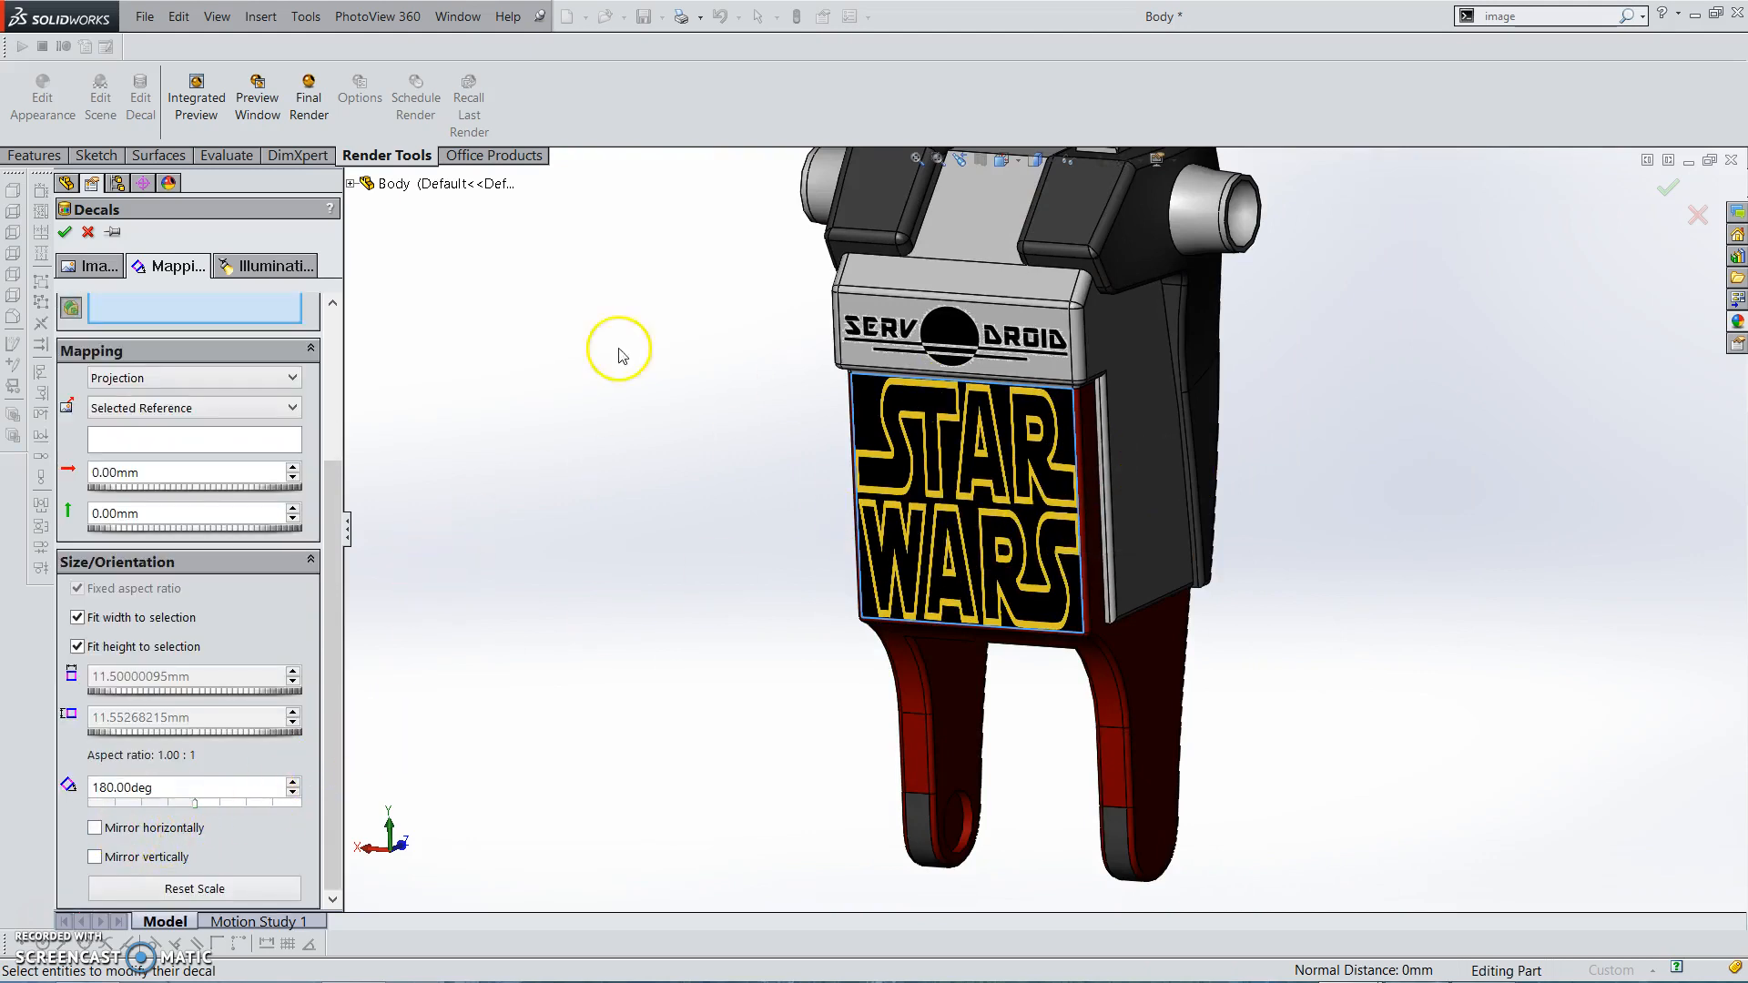
left_click(64, 234)
Examine the SERV DROID and Star Wars decals on the front of the body from several angles and distances
middle_click_drag(1241, 655, 1120, 663)
middle_click_drag(882, 636, 1069, 507)
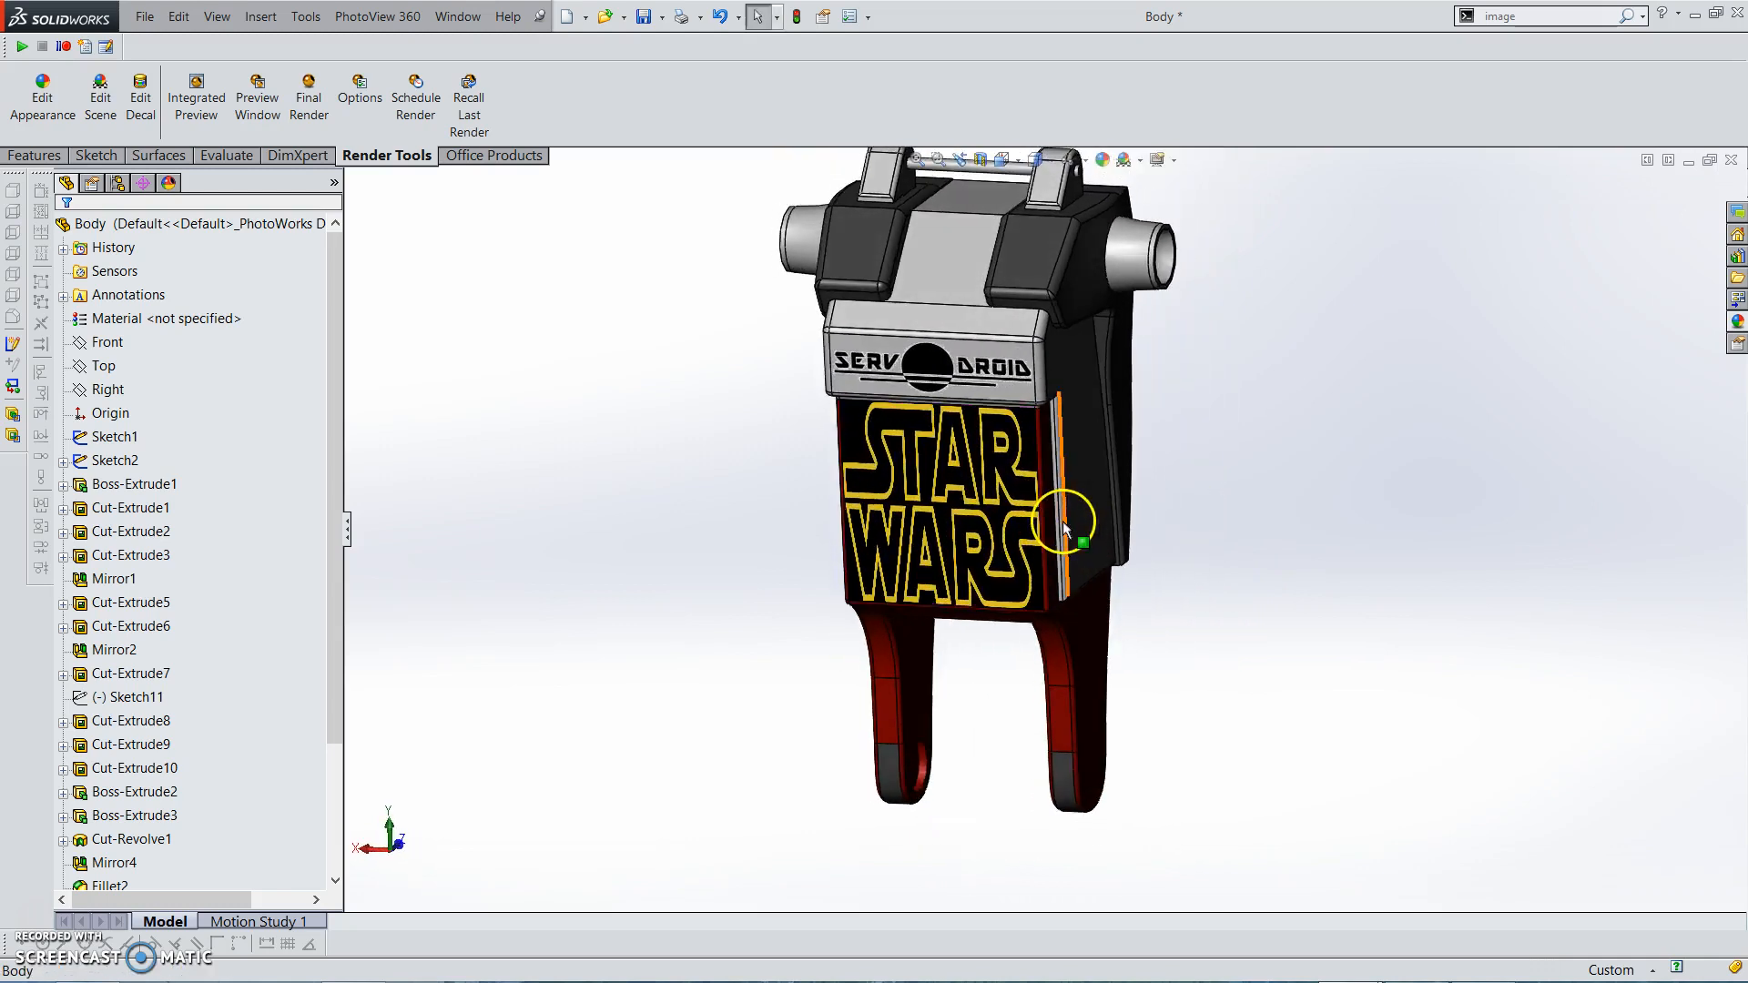
scroll(989, 350, "down", 3)
scroll(974, 541, "up", 4)
mouse_move(1002, 582)
middle_mouse_down()
mouse_move(953, 570)
mouse_move(988, 571)
middle_mouse_up()
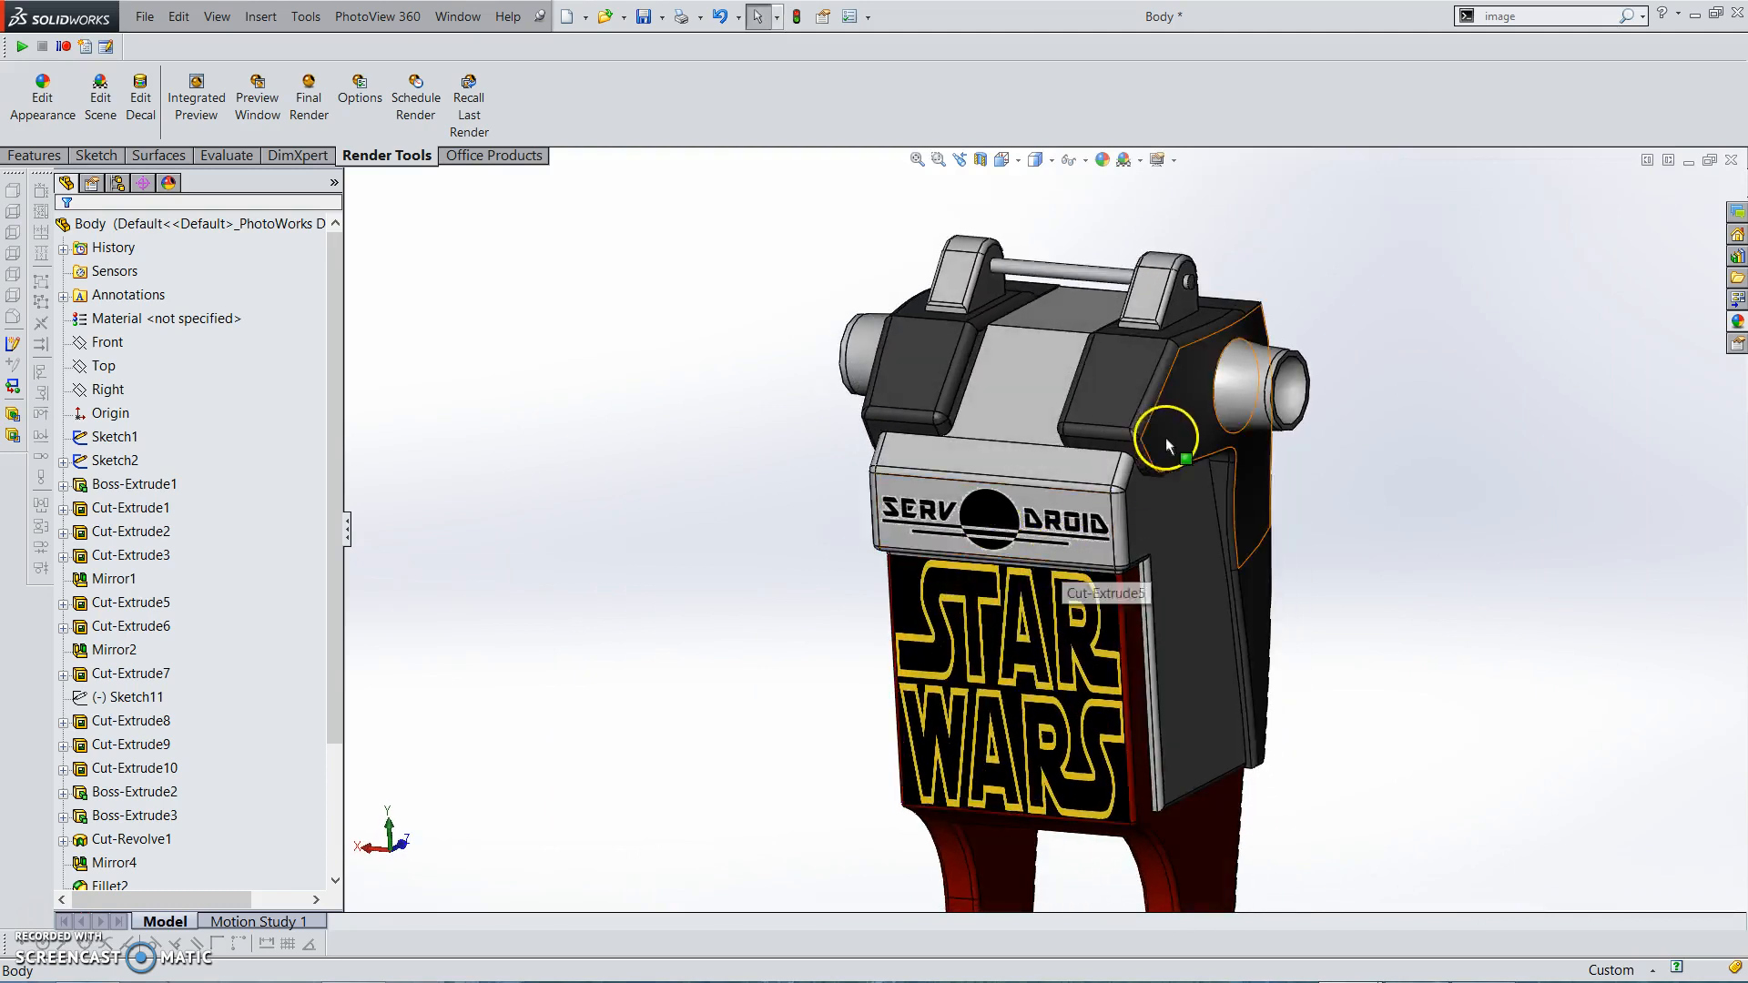
scroll(991, 588, "down", 3)
scroll(1047, 602, "up", 3)
mouse_move(1047, 603)
middle_mouse_down()
mouse_move(1072, 544)
mouse_move(1035, 584)
middle_mouse_up()
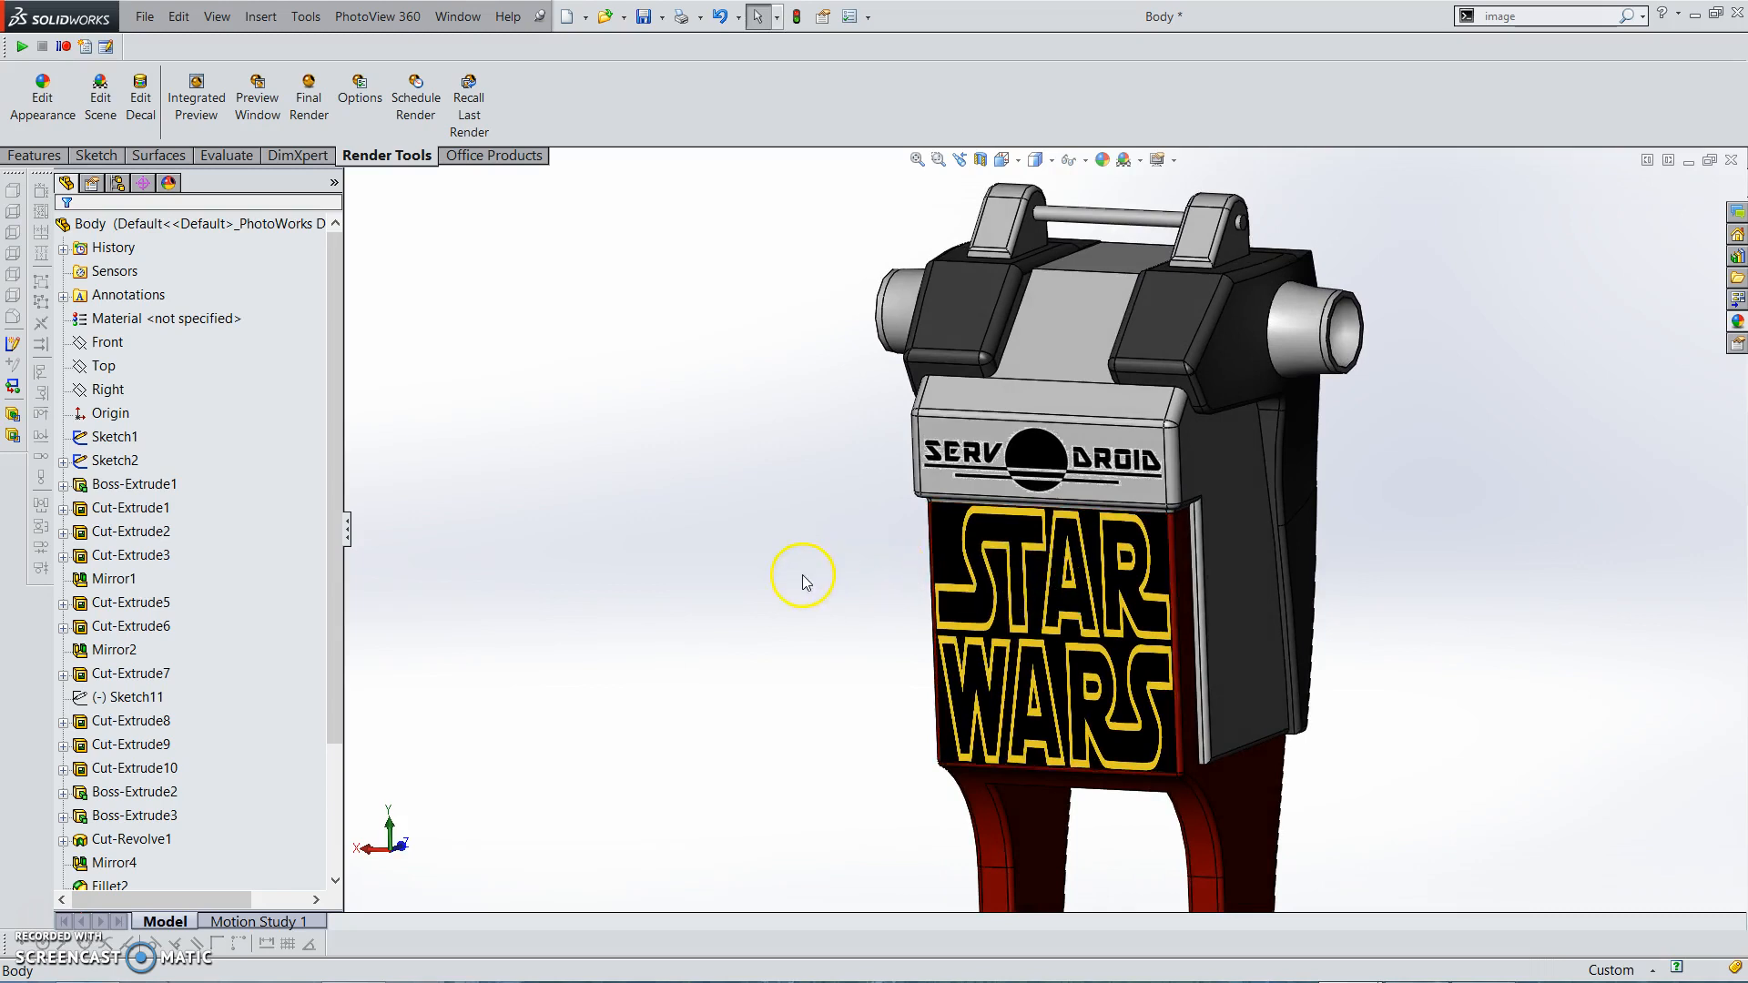
right_click(295, 420)
left_click(502, 366)
middle_click_drag(1105, 519, 1102, 559)
scroll(935, 454, "up", 3)
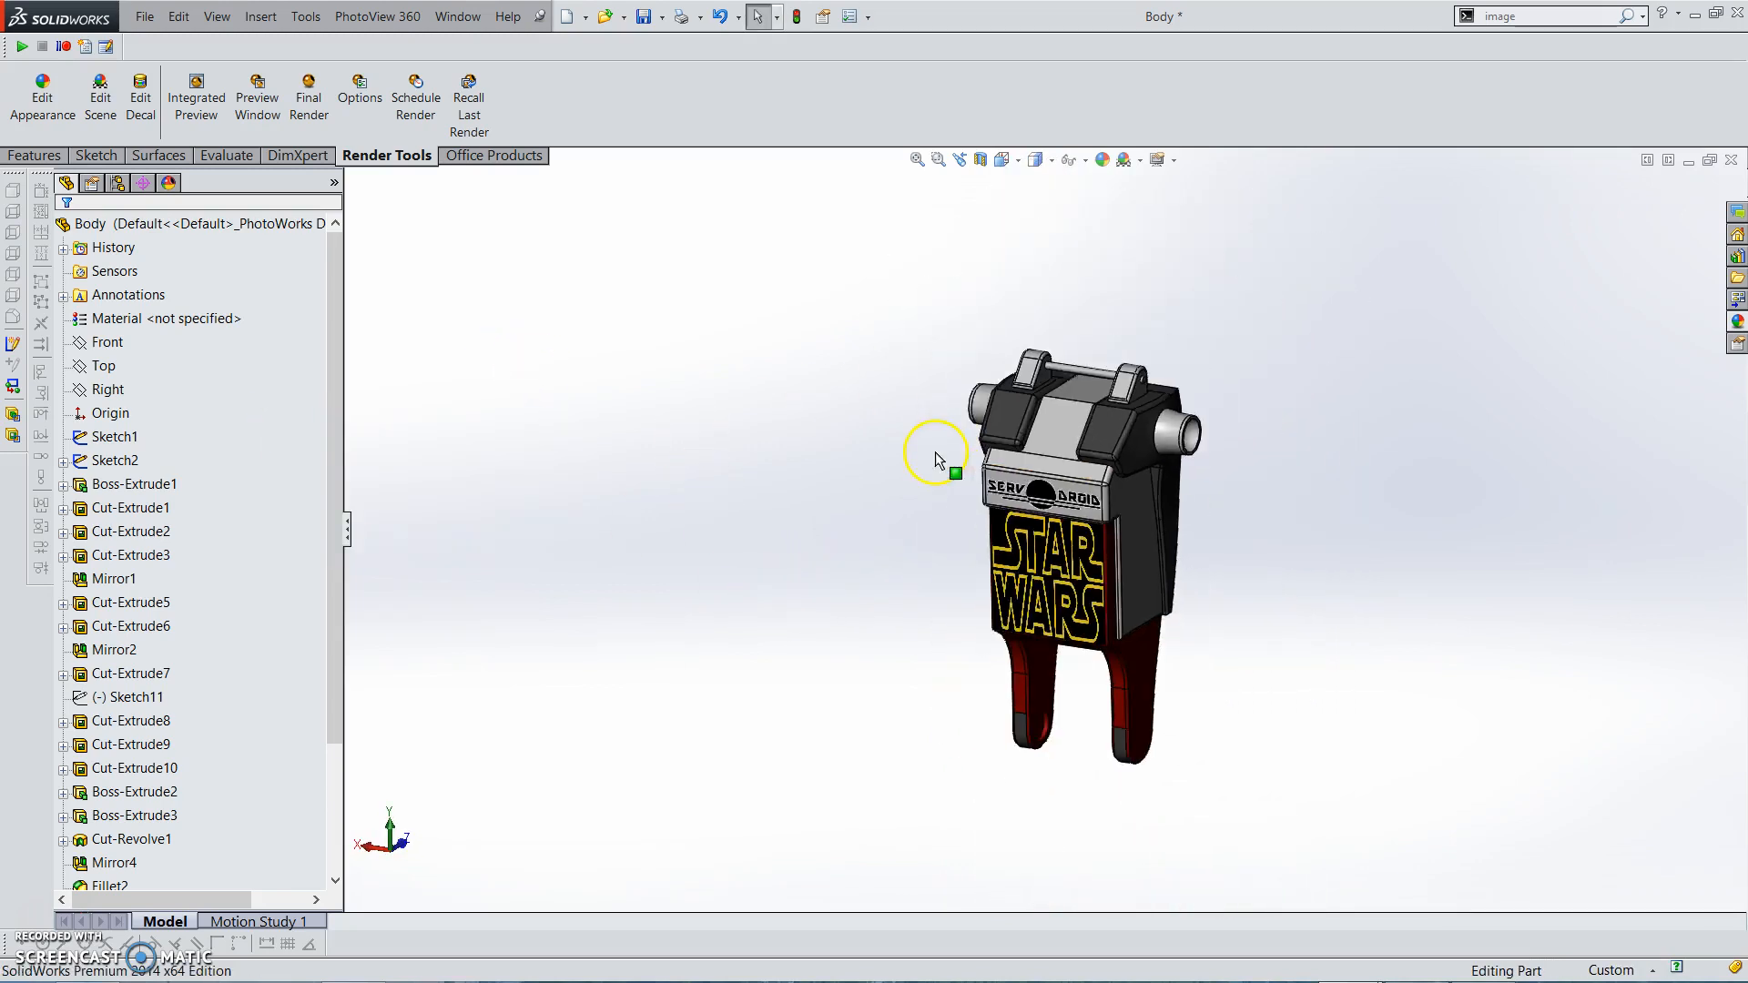
Save the Body part, switch to the Pit Droid assembly and update it with the modified part
key("ctrl+s")
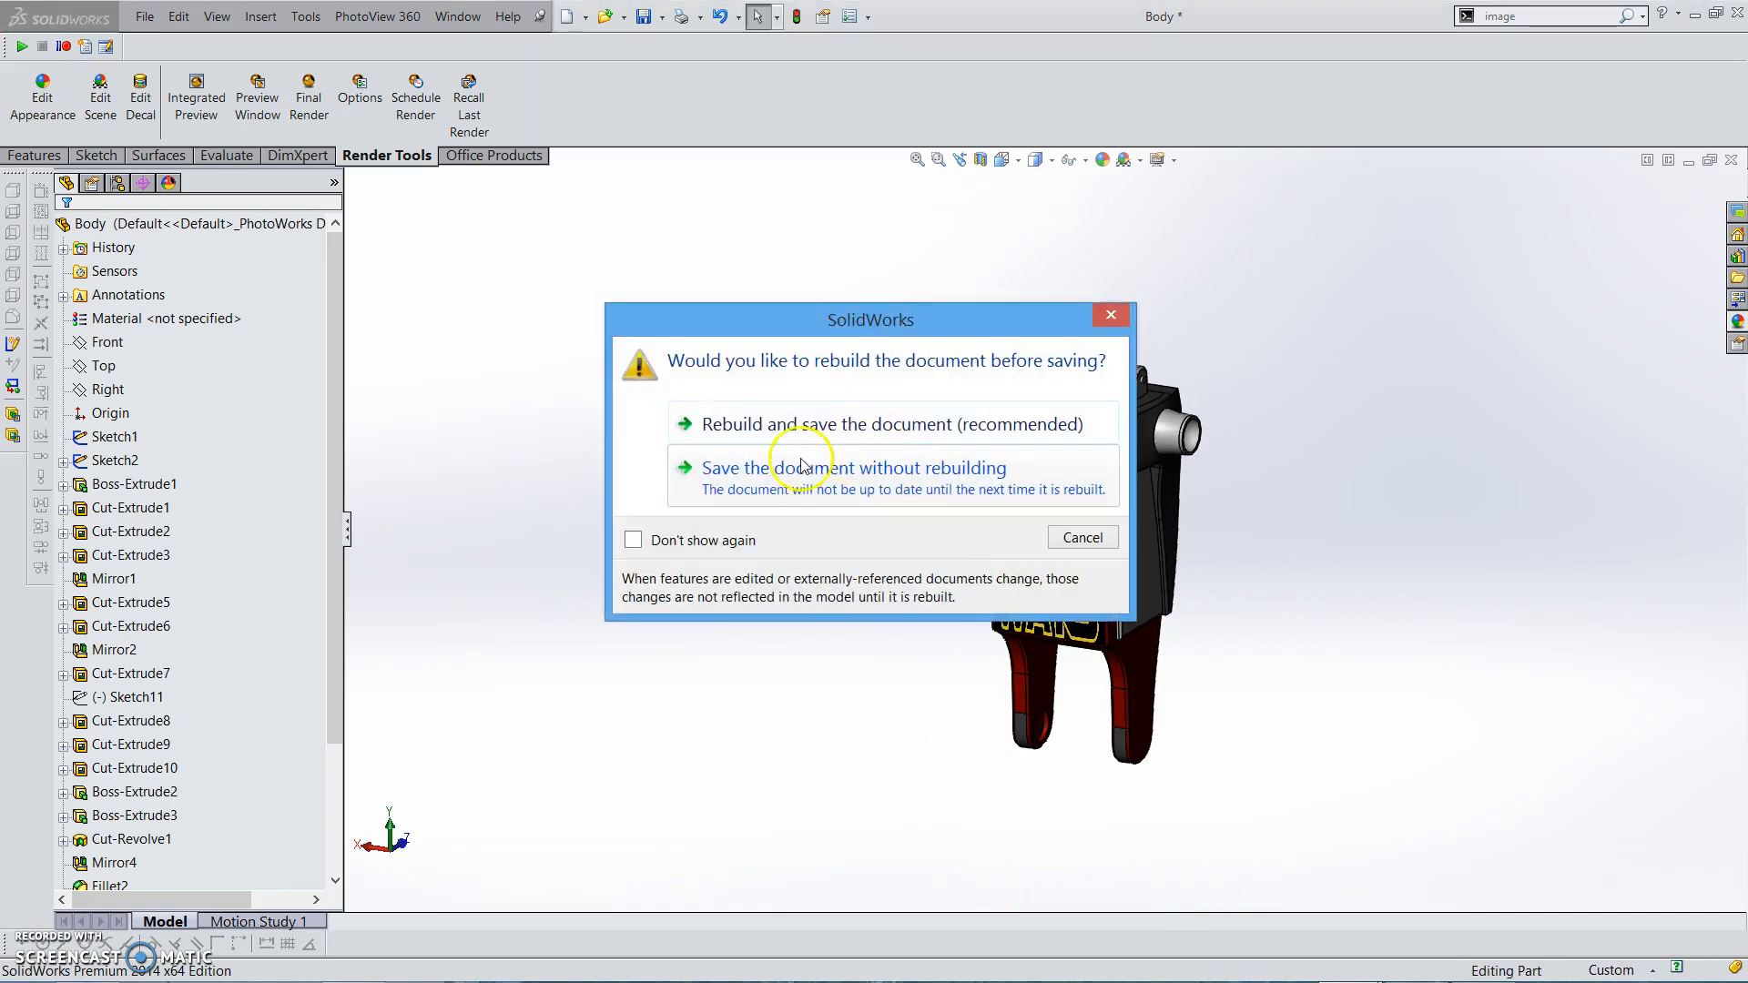
left_click(1047, 535)
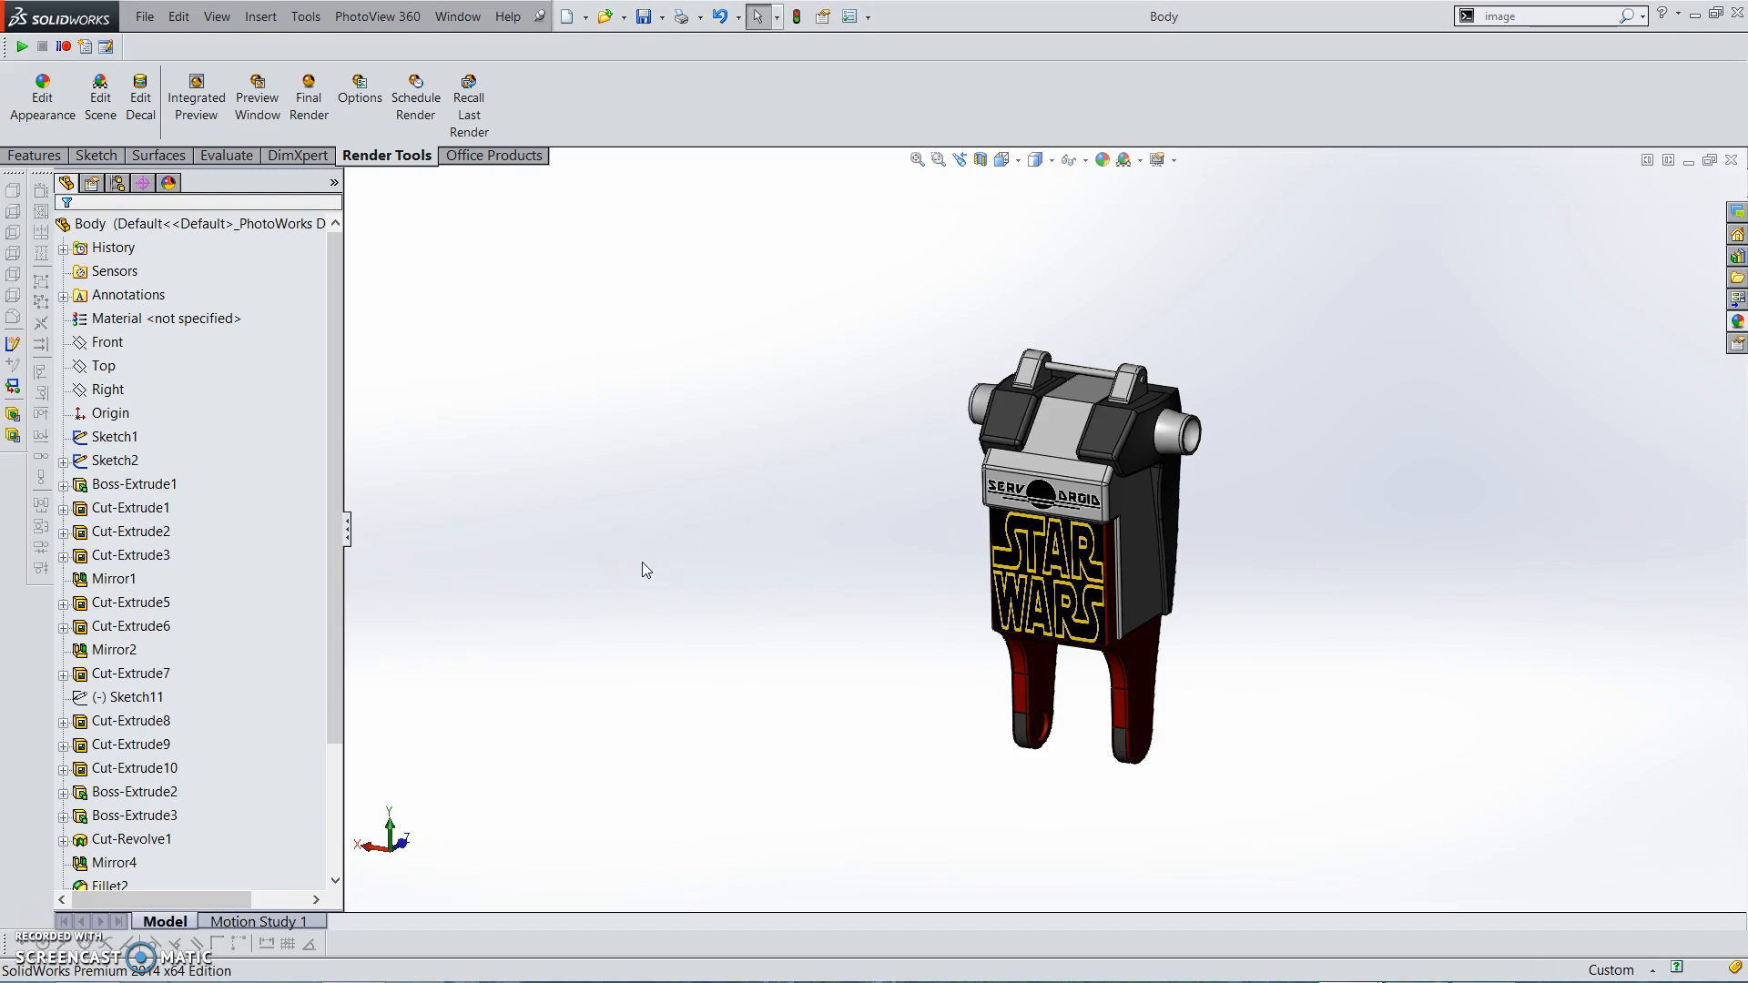
key("ctrl+Tab")
left_click(930, 446)
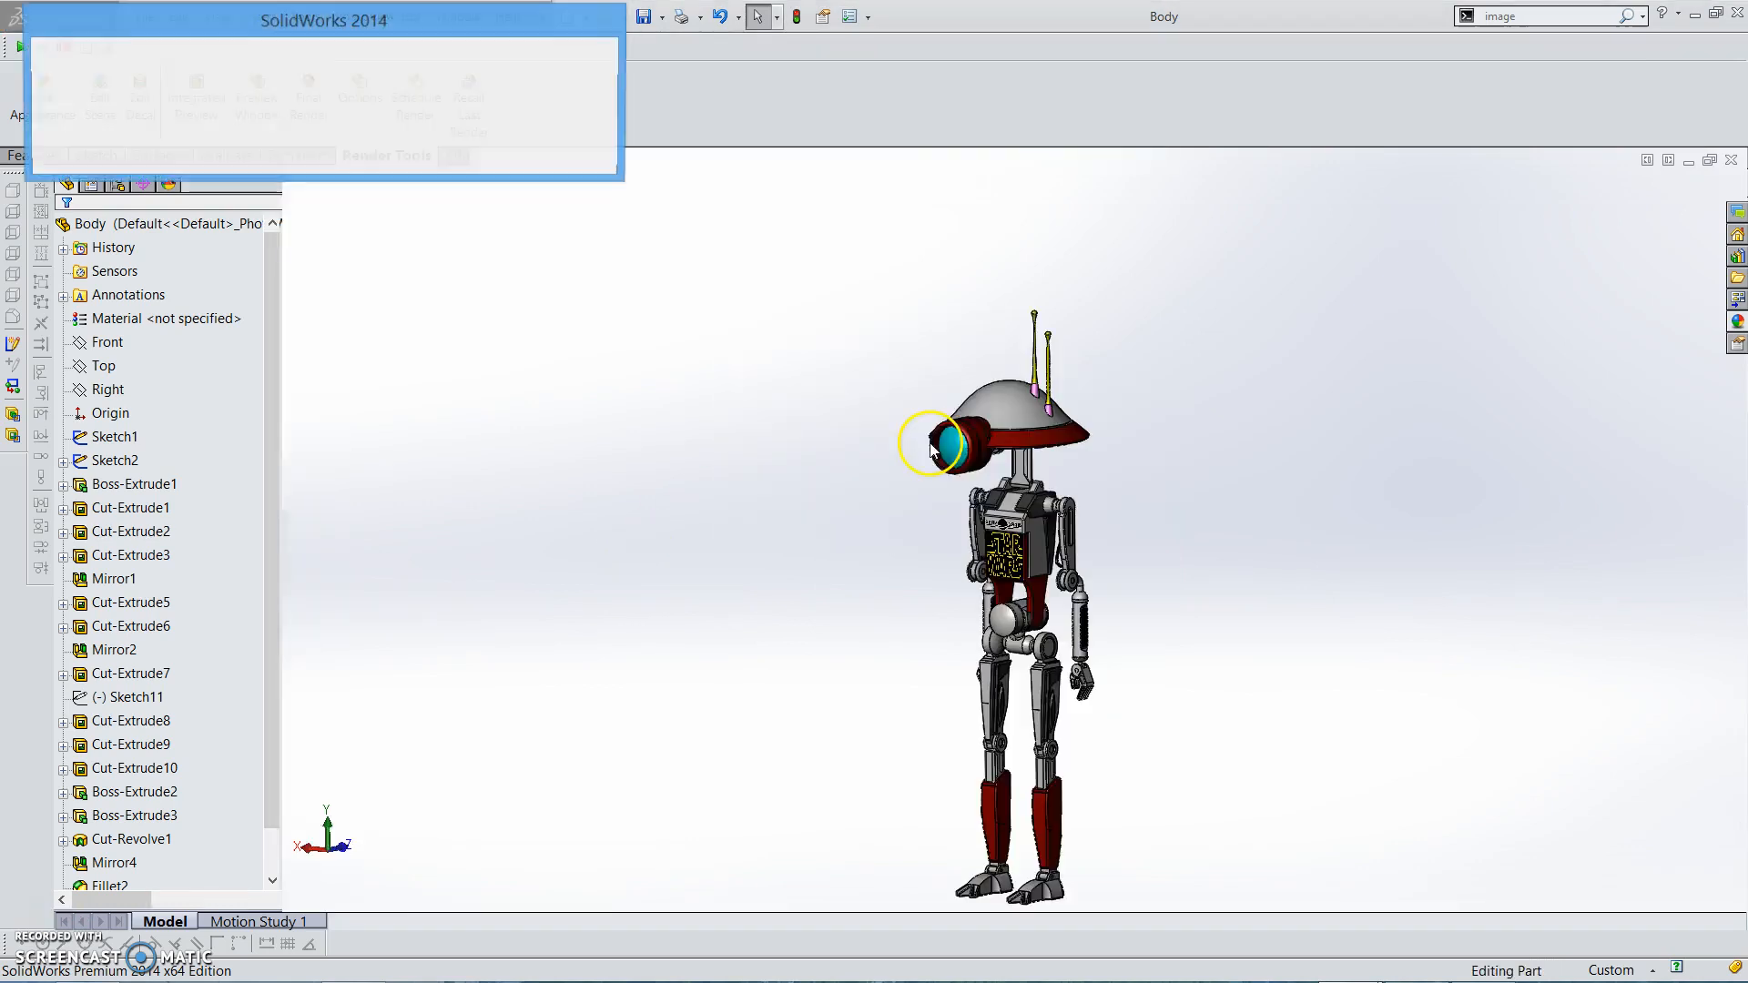
left_click(235, 111)
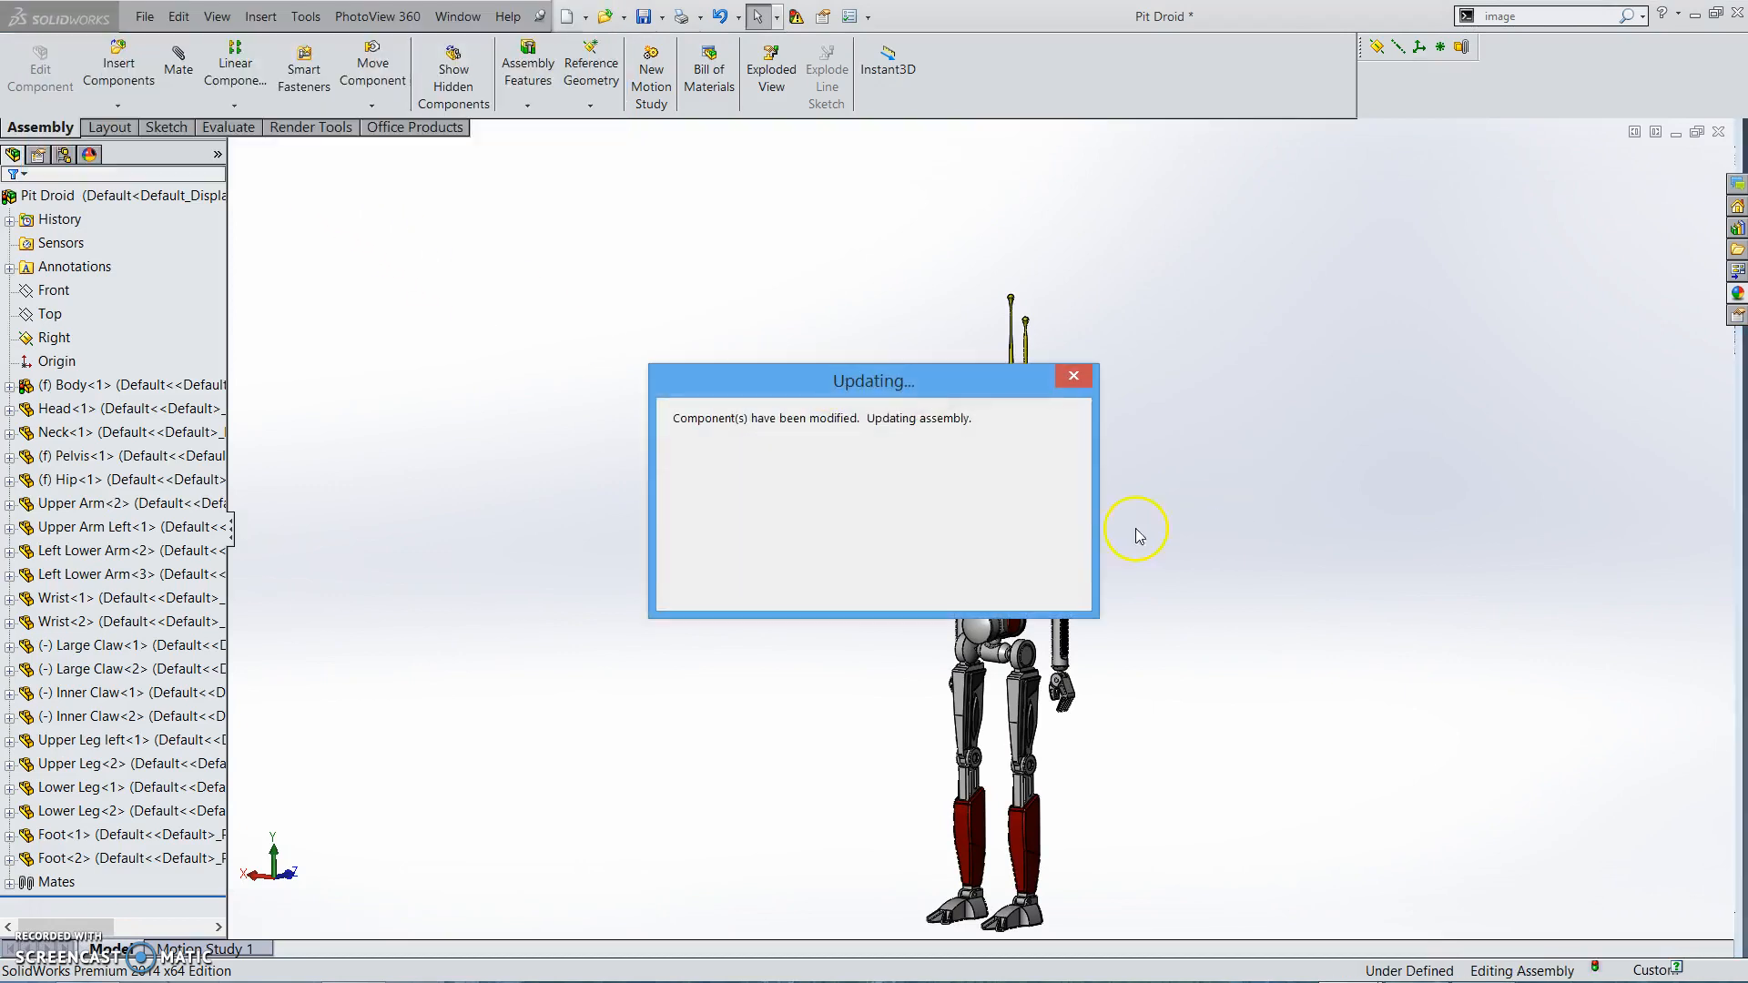
Turn on PhotoView 360's Integrated Preview for the complete Pit Droid assembly
scroll(967, 533, "down", 6)
mouse_move(978, 531)
middle_mouse_down()
mouse_move(1183, 546)
mouse_move(1014, 519)
mouse_move(924, 546)
mouse_move(991, 583)
mouse_move(979, 534)
middle_mouse_up()
scroll(990, 582, "up", 4)
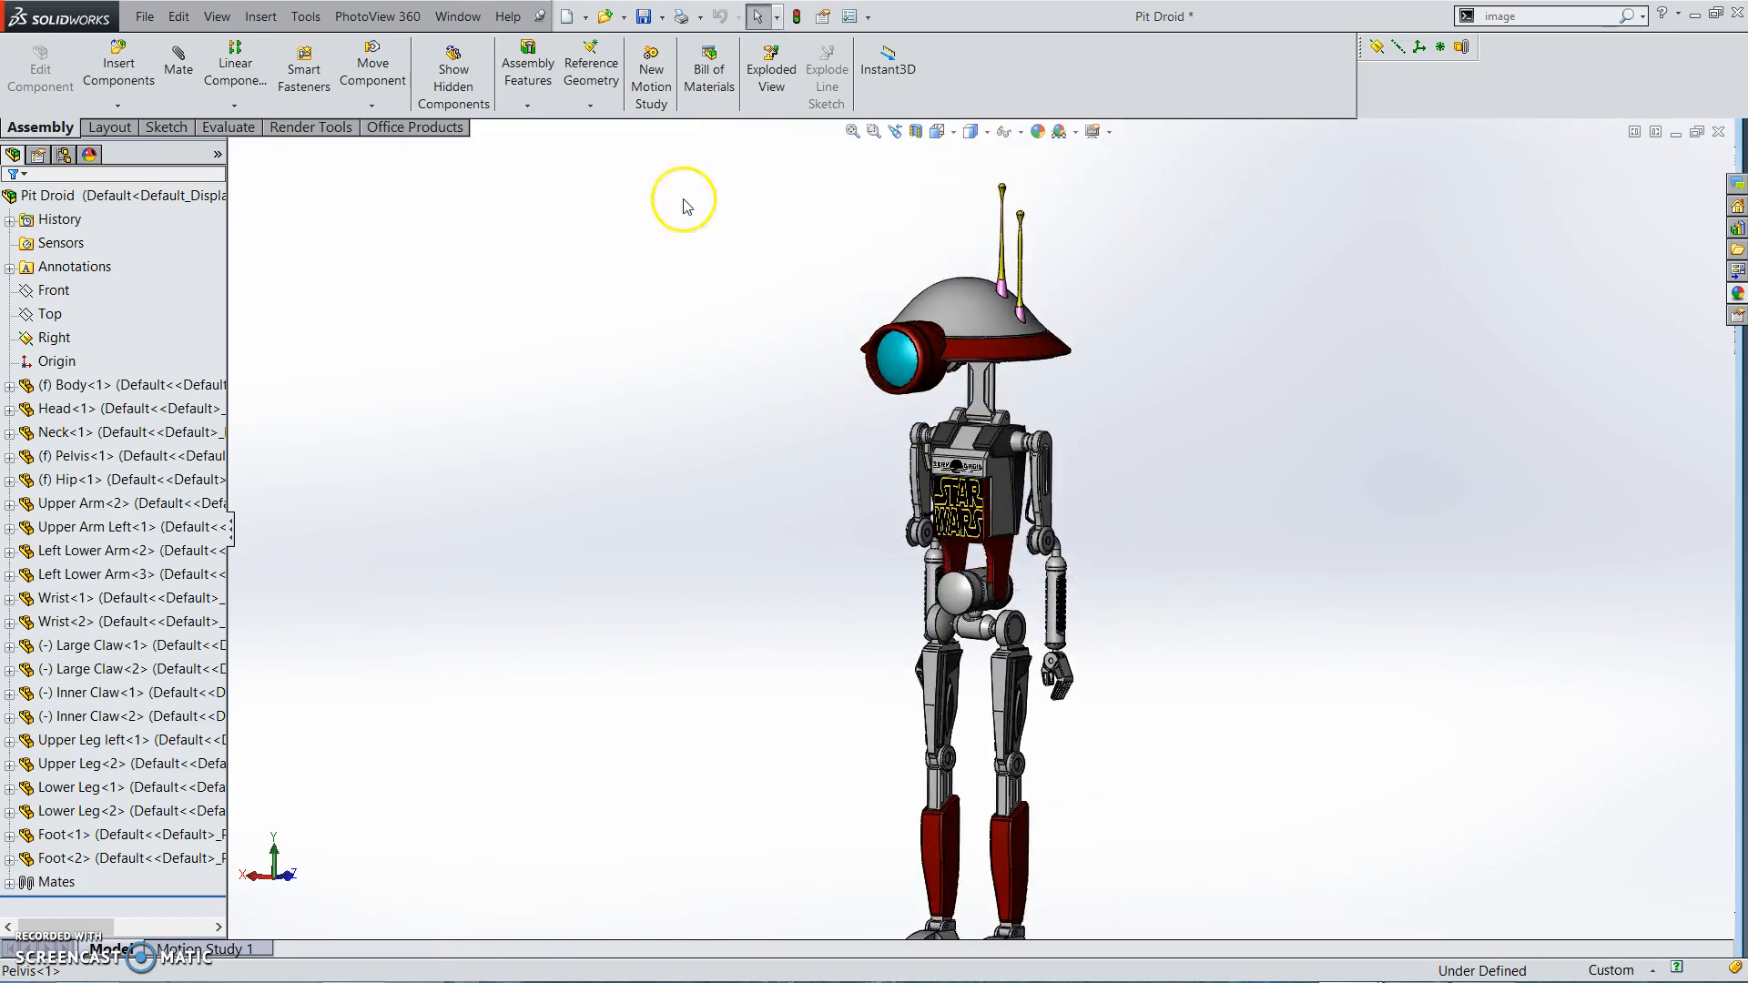
left_click(399, 131)
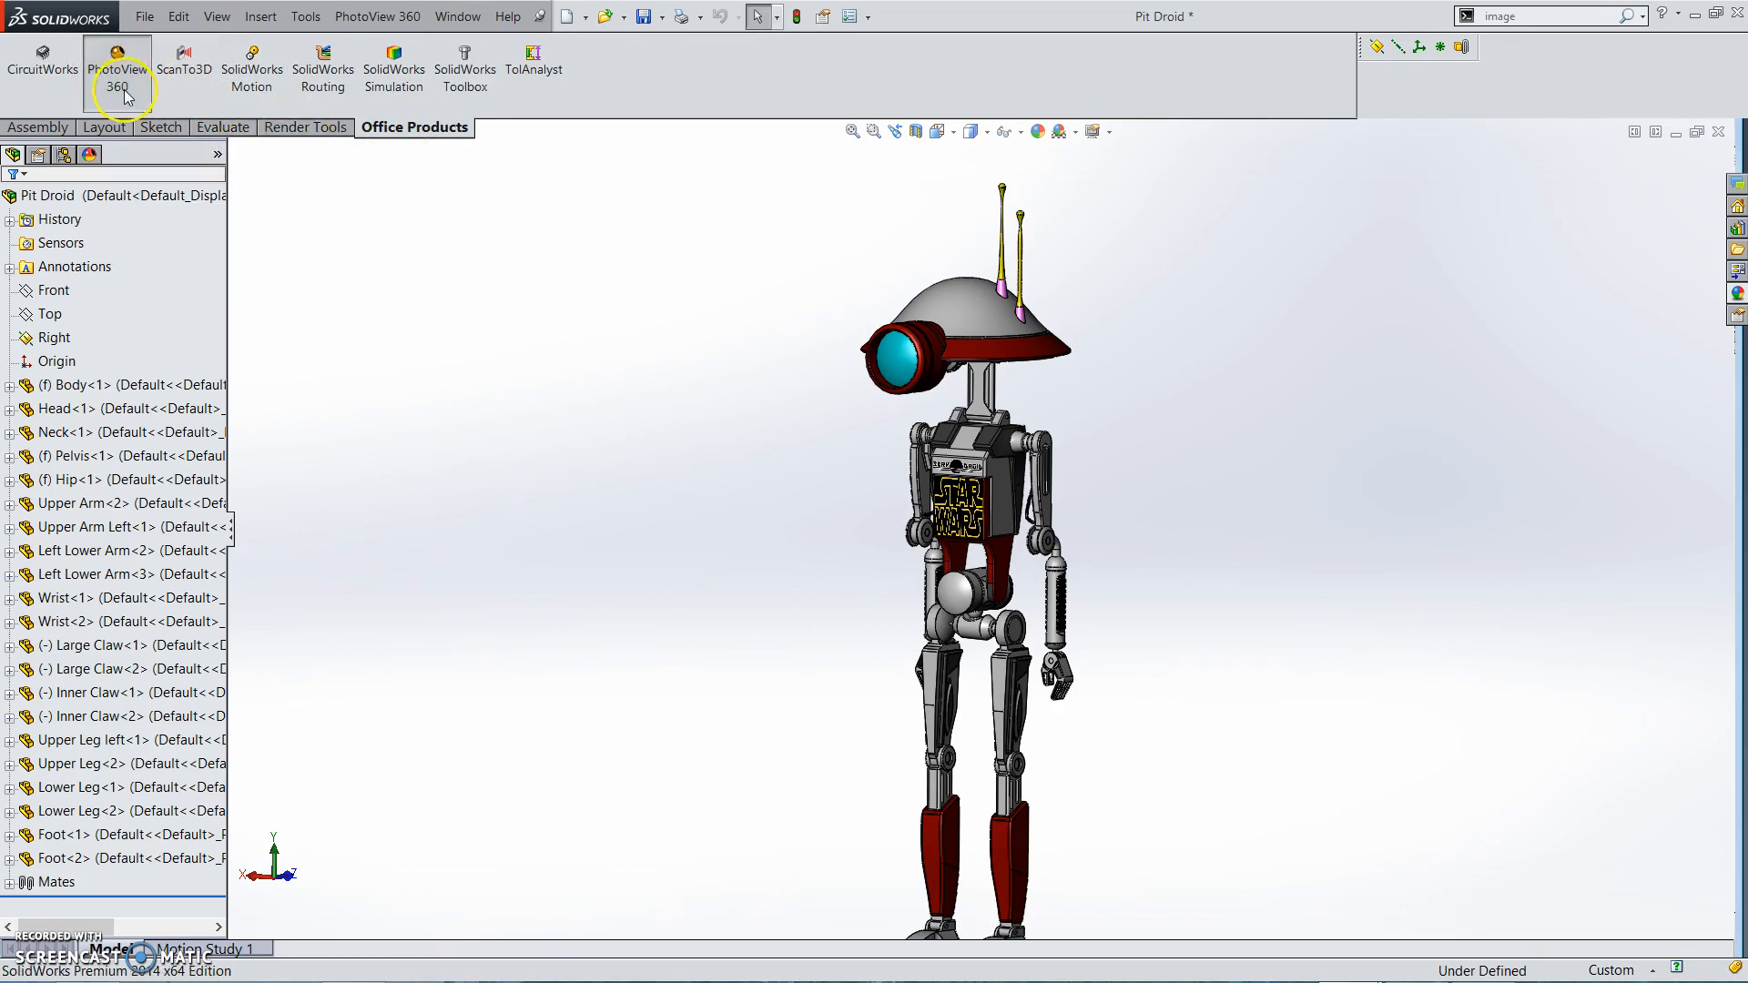
left_click(293, 132)
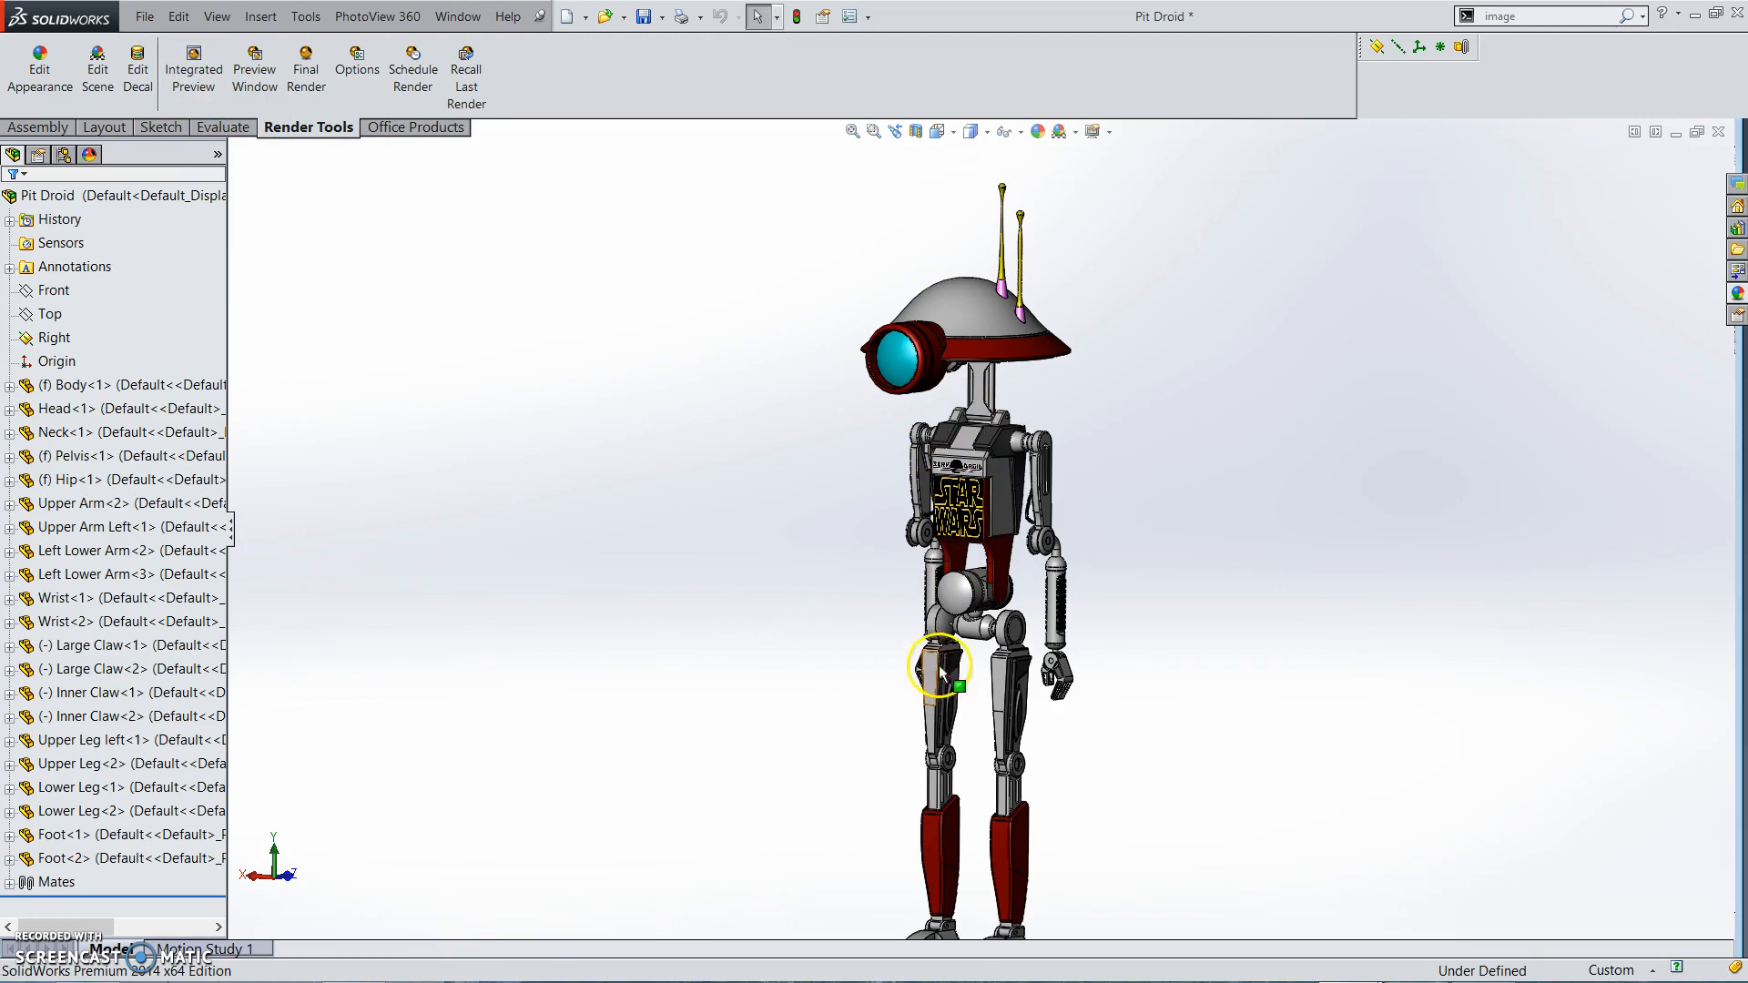
scroll(940, 666, "up", 1)
middle_click_drag(993, 702, 994, 718)
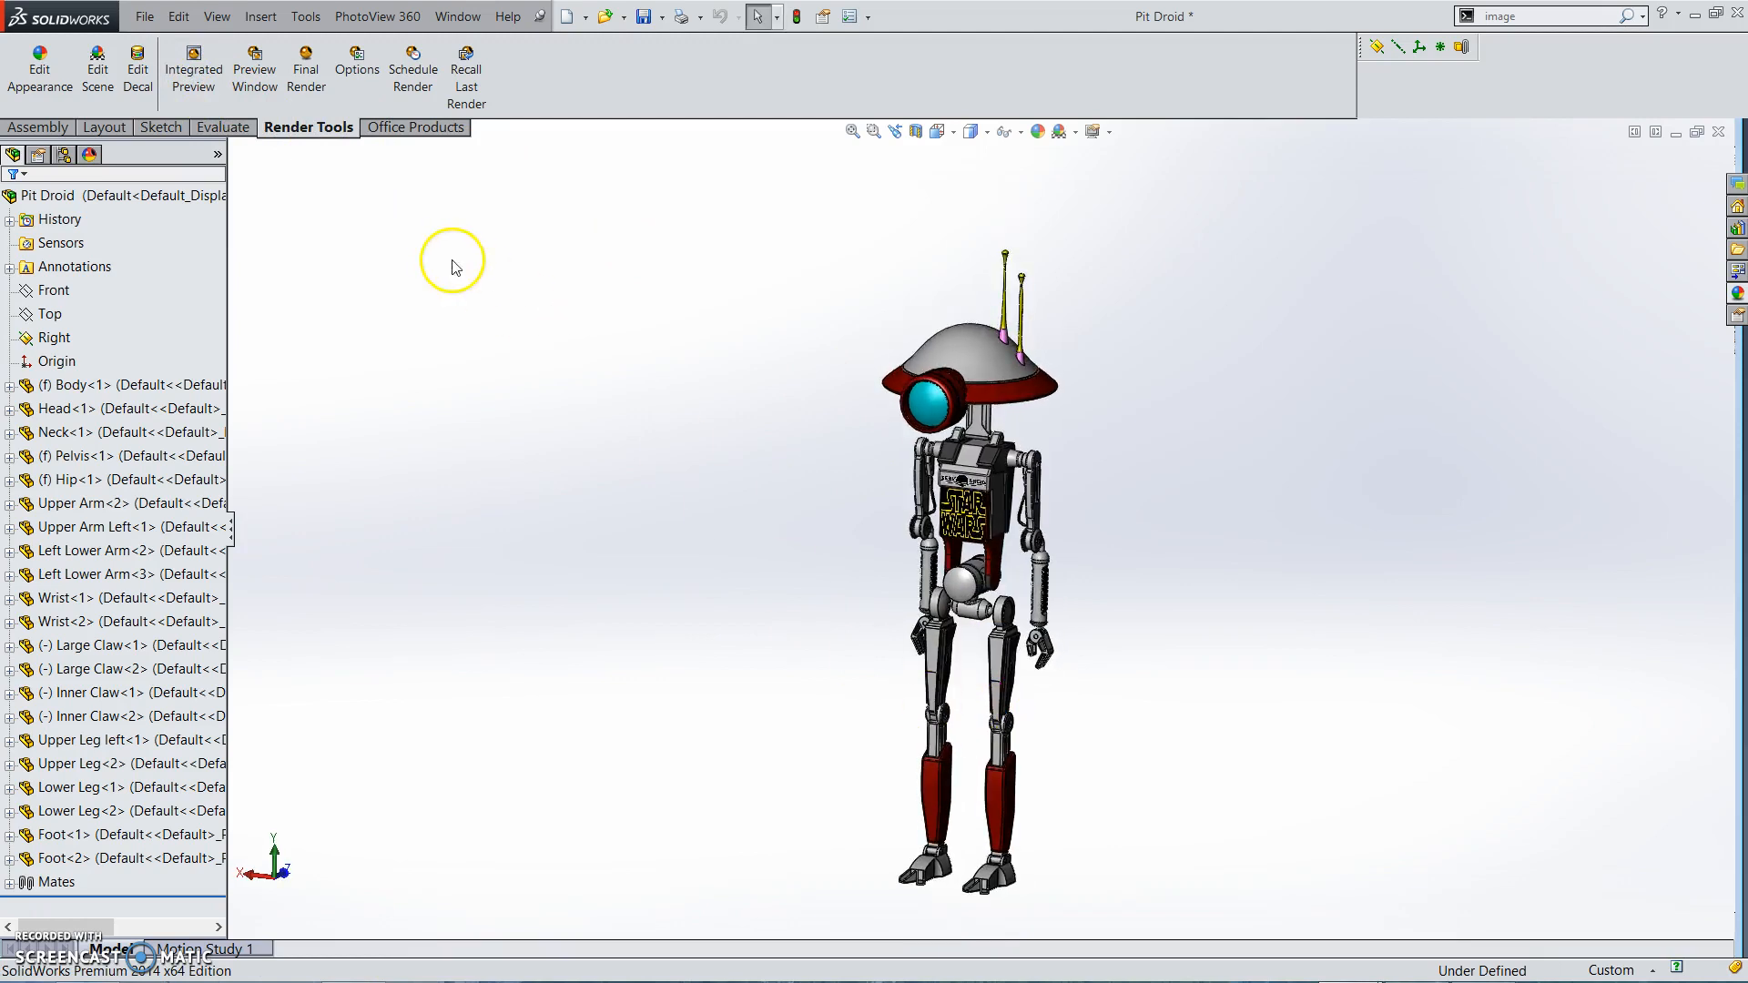
left_click(199, 87)
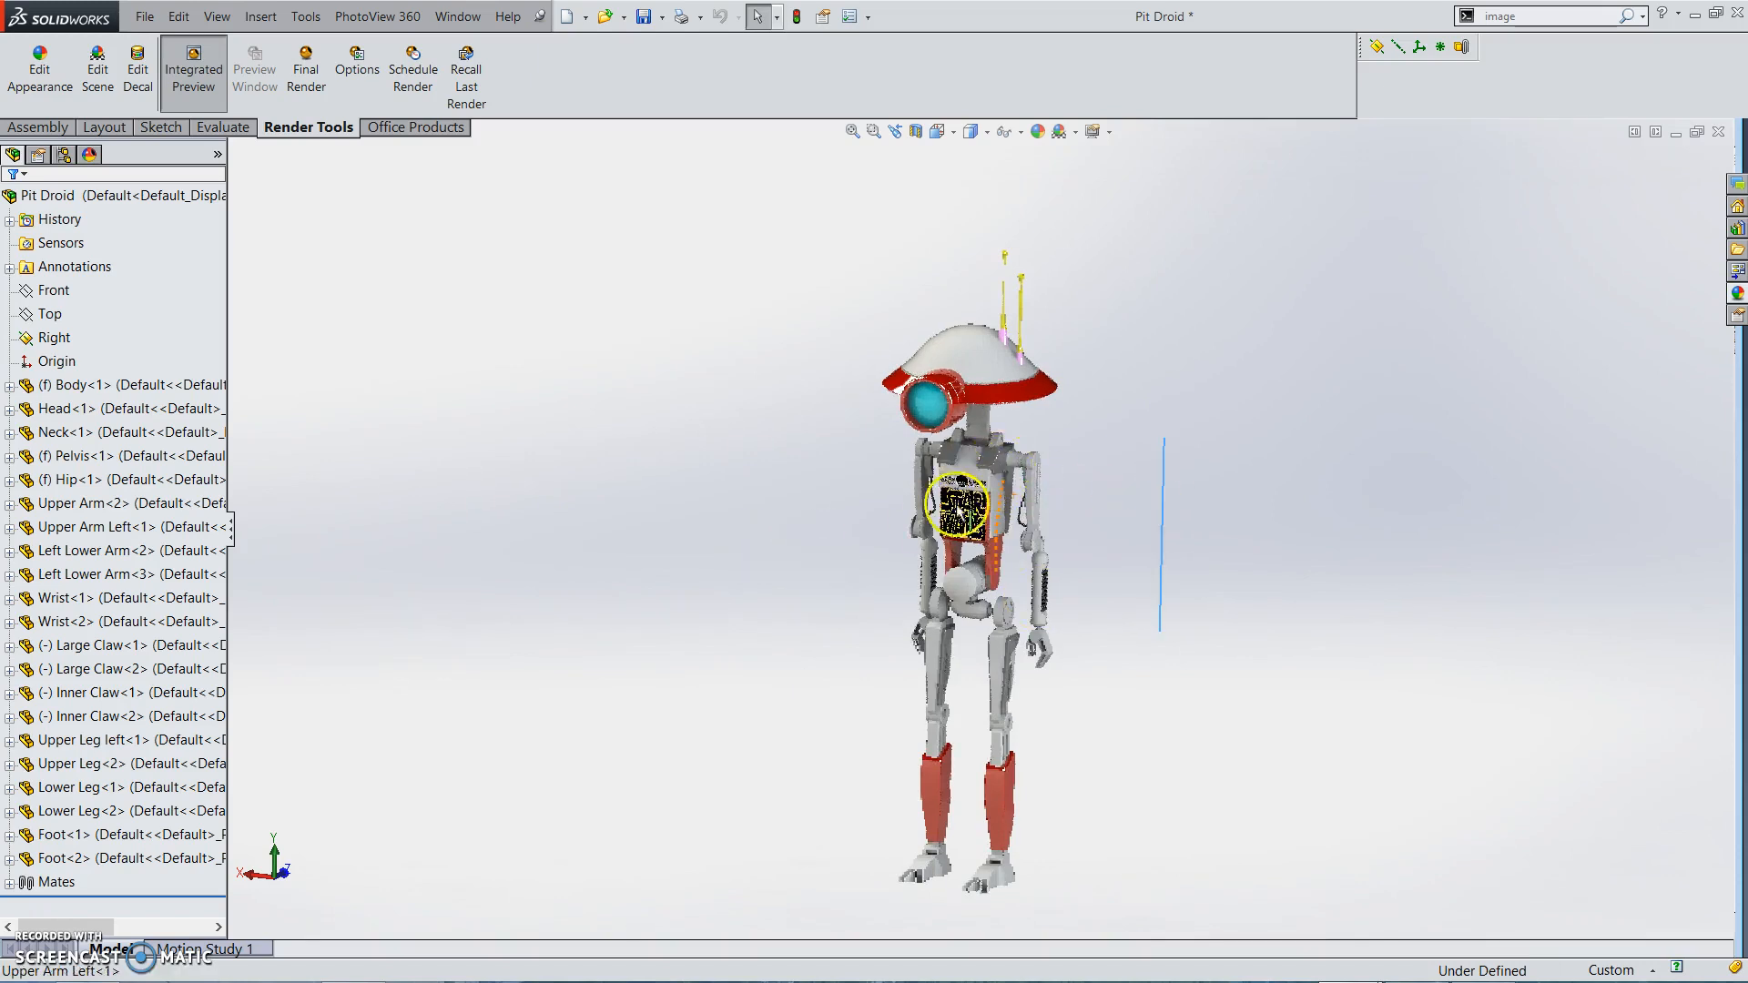
Examine the droid's body decals in the Integrated Preview up close and from another angle, then end the preview
scroll(992, 492, "down", 5)
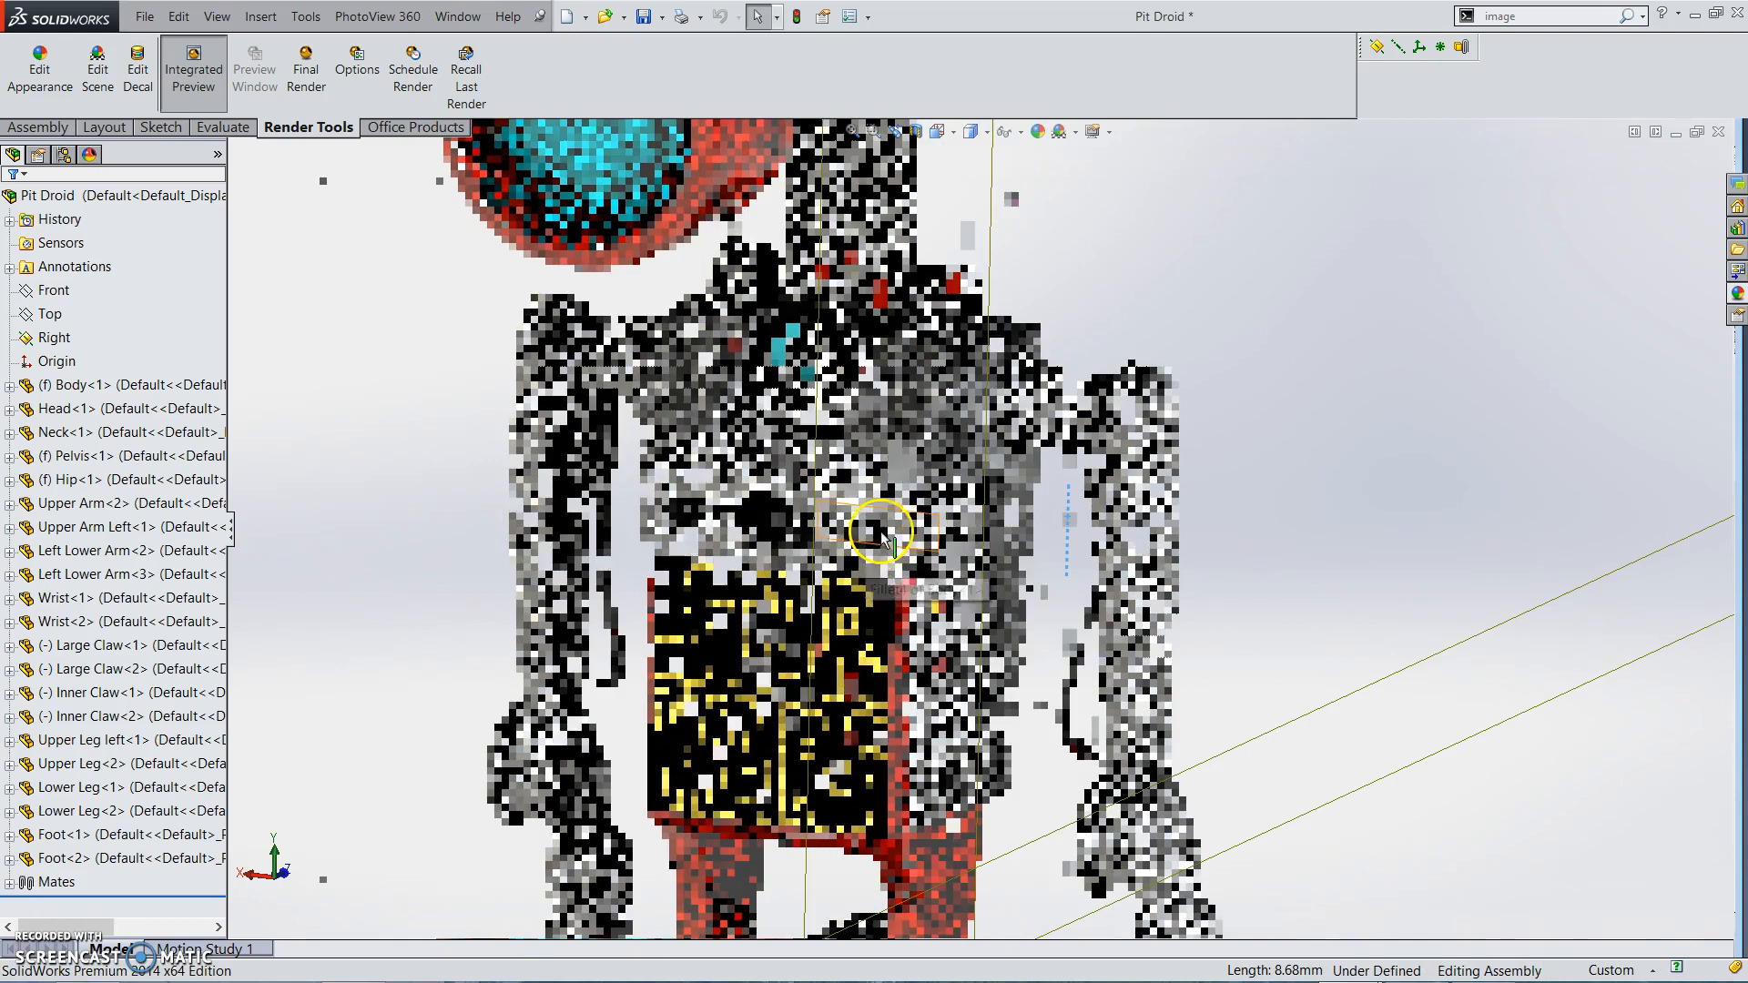
scroll(910, 546, "up", 5)
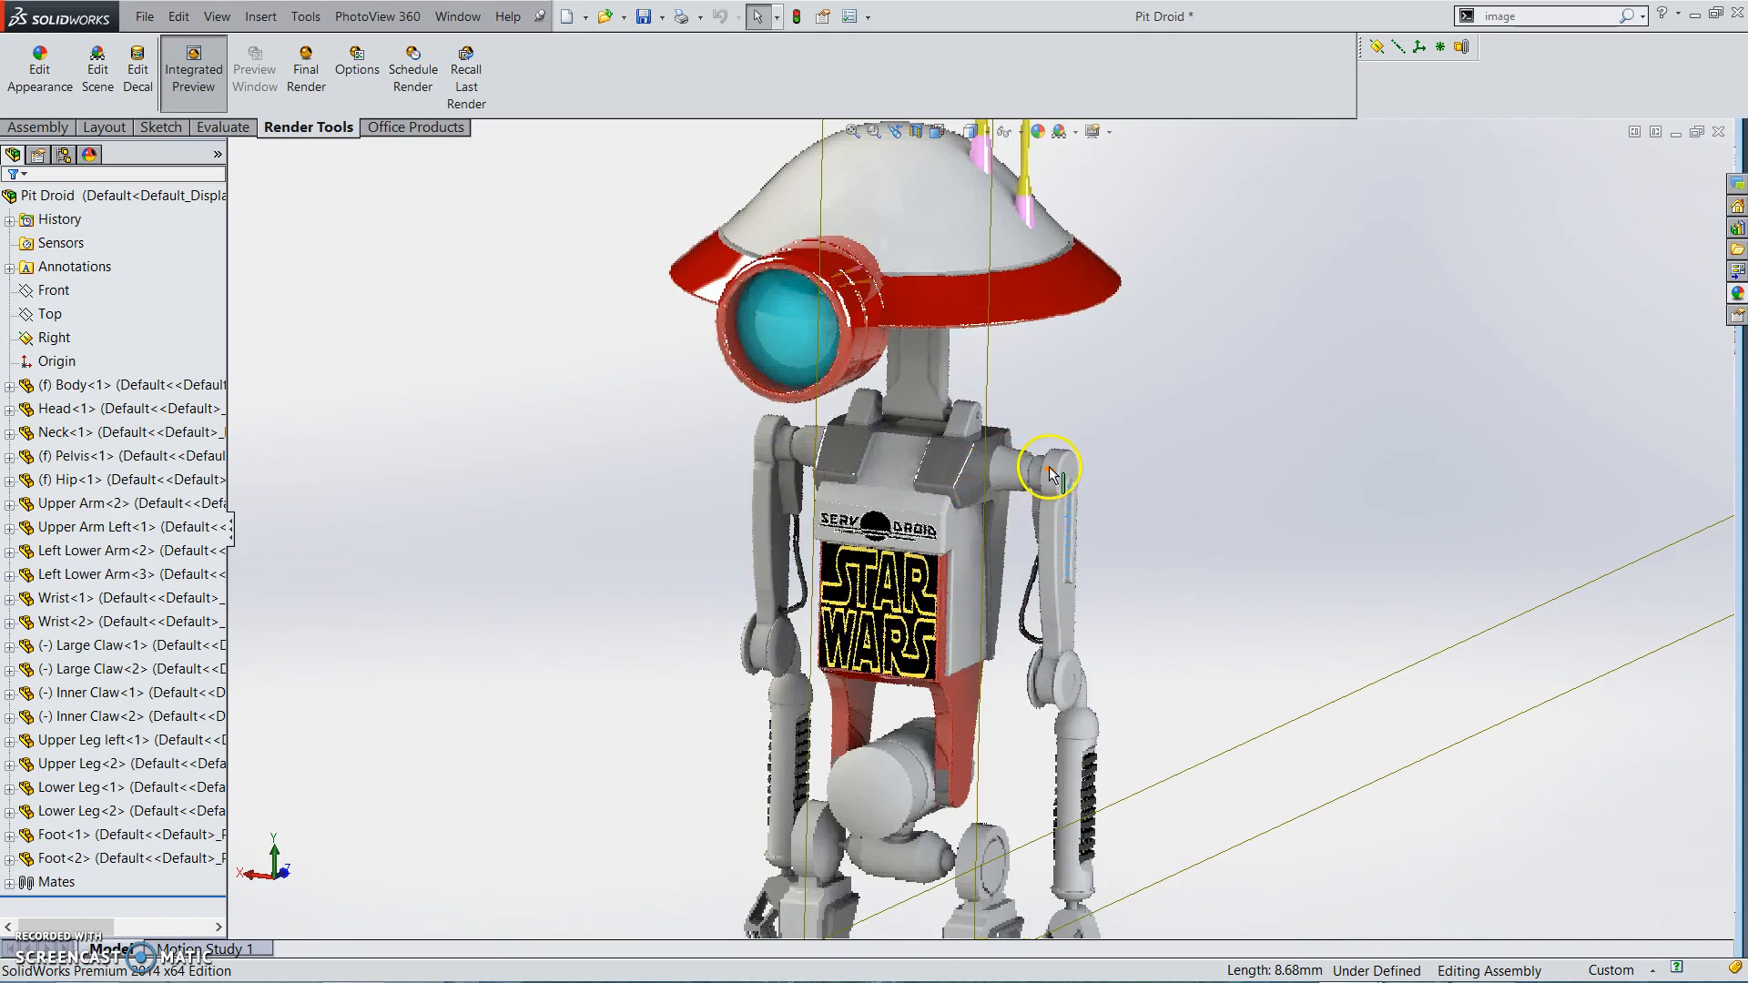
middle_click_drag(985, 484, 1038, 421)
scroll(1111, 410, "up", 2)
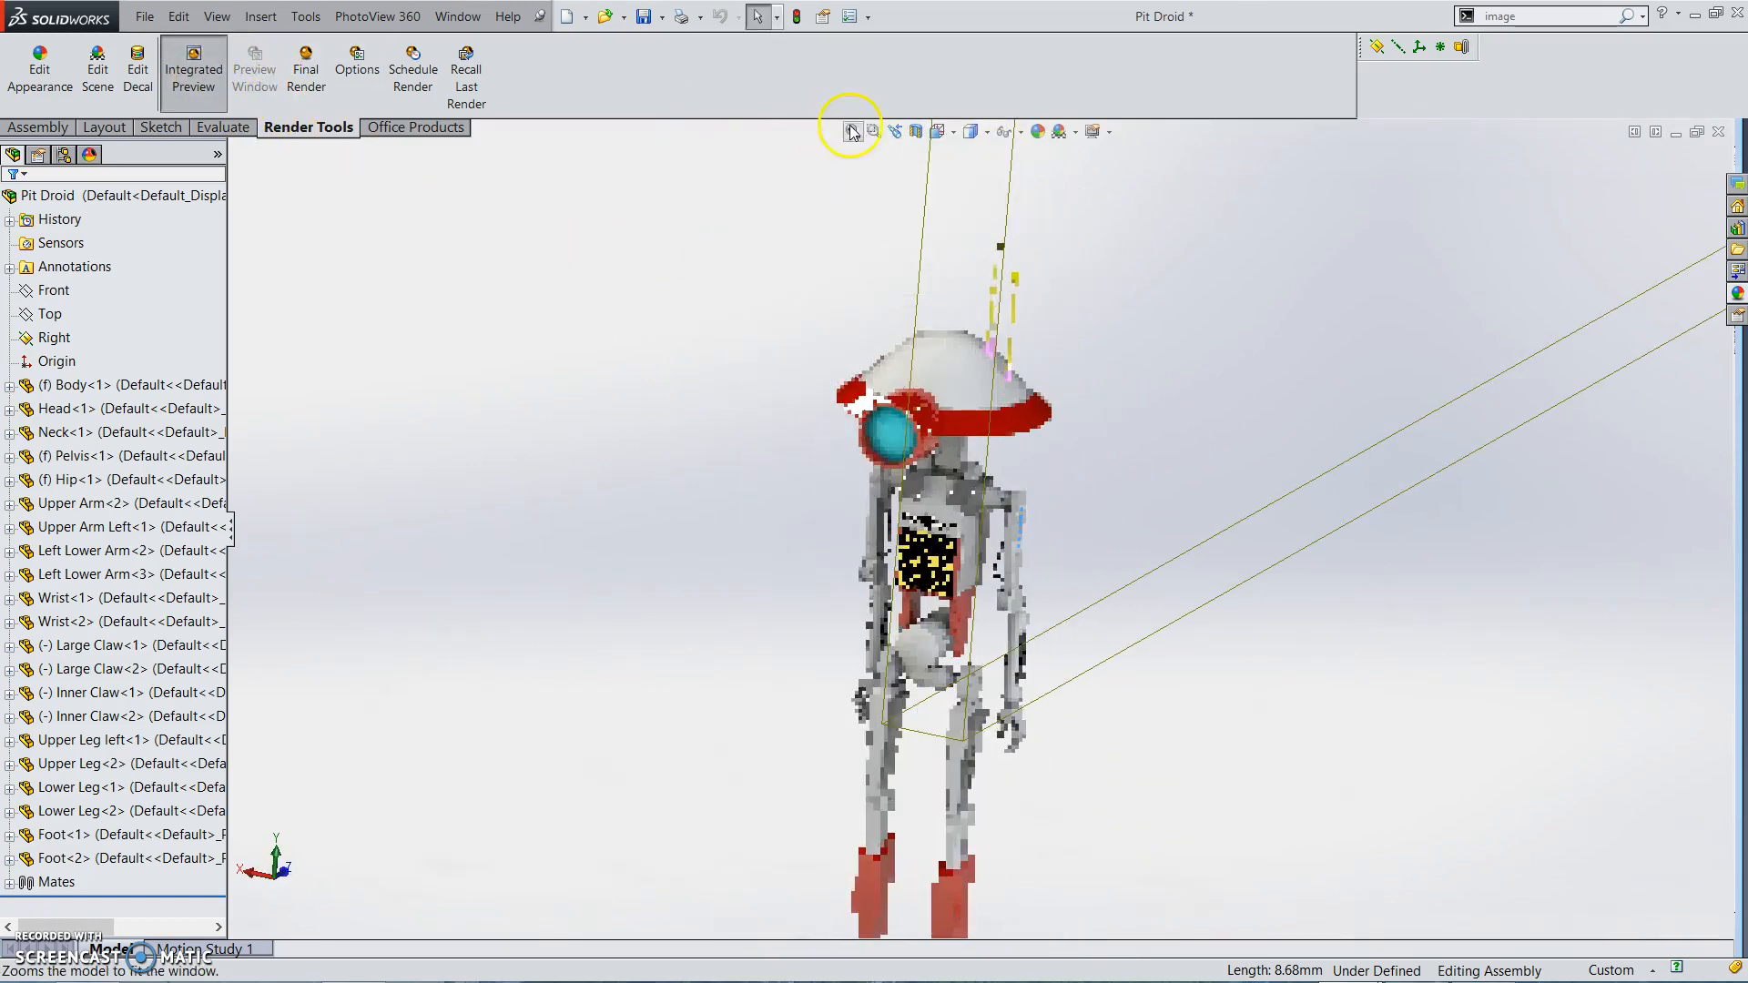
left_click(972, 155)
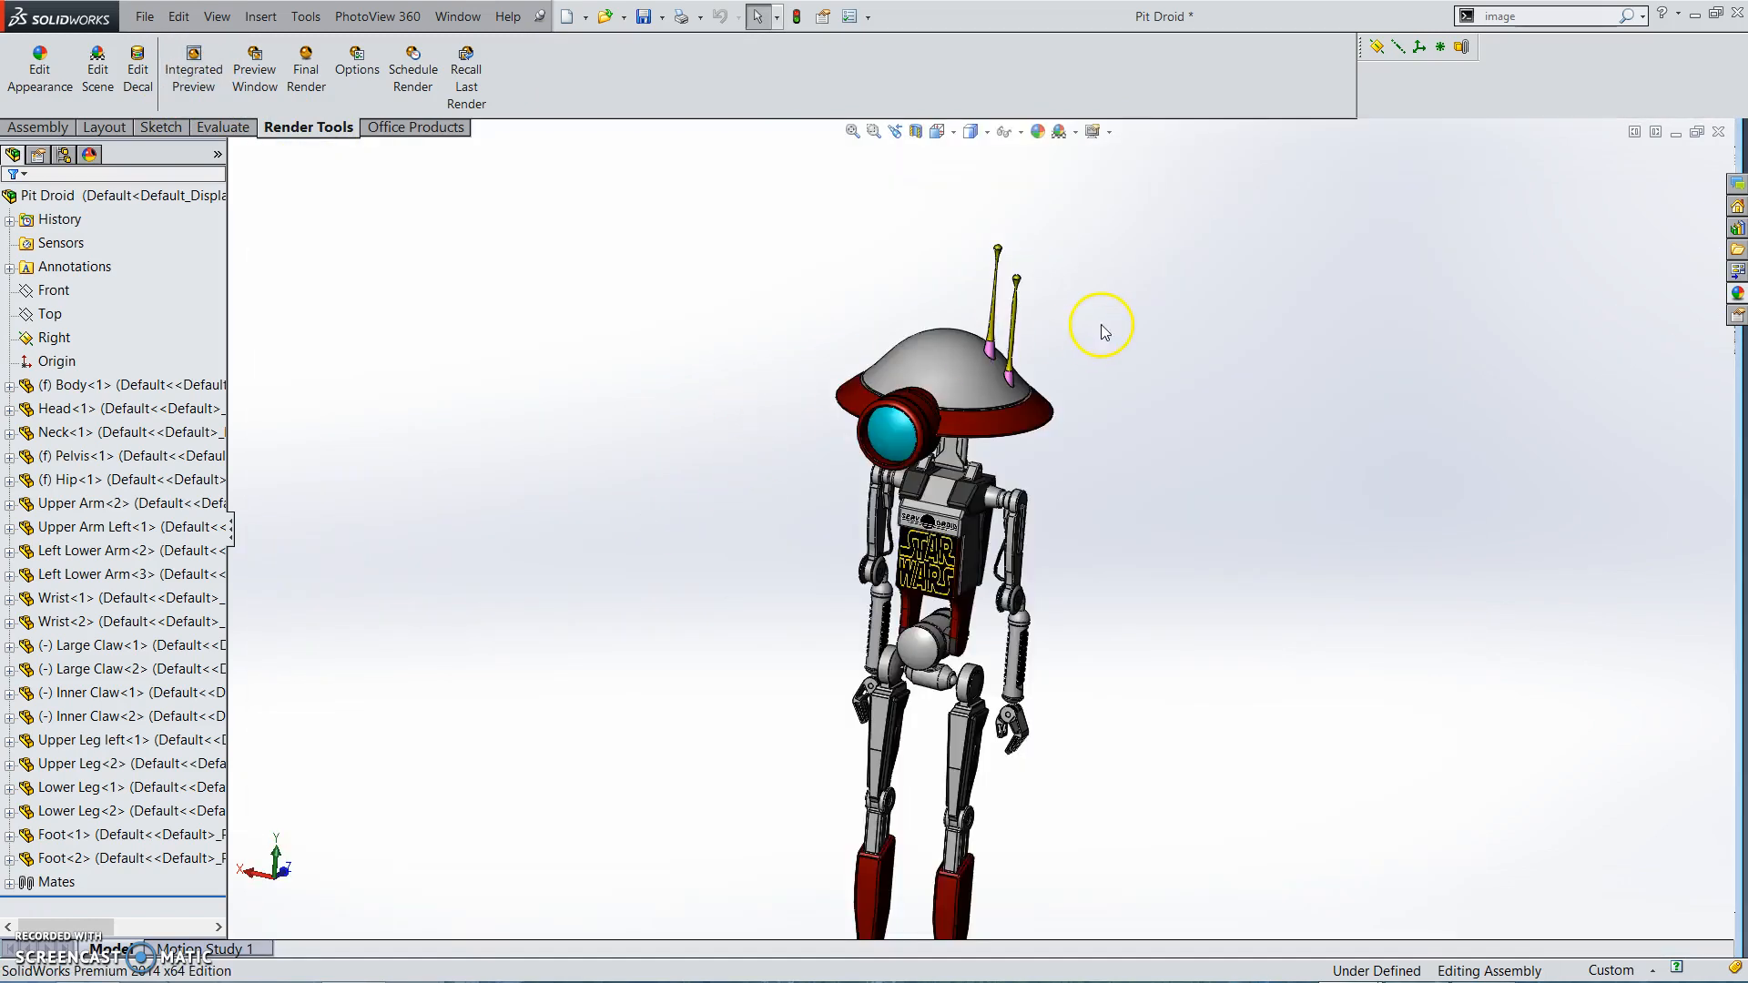
Open the Body part from the Pit Droid assembly in its own window
right_click(948, 359)
left_click(663, 370)
left_click(208, 386)
right_click(208, 386)
left_click(728, 326)
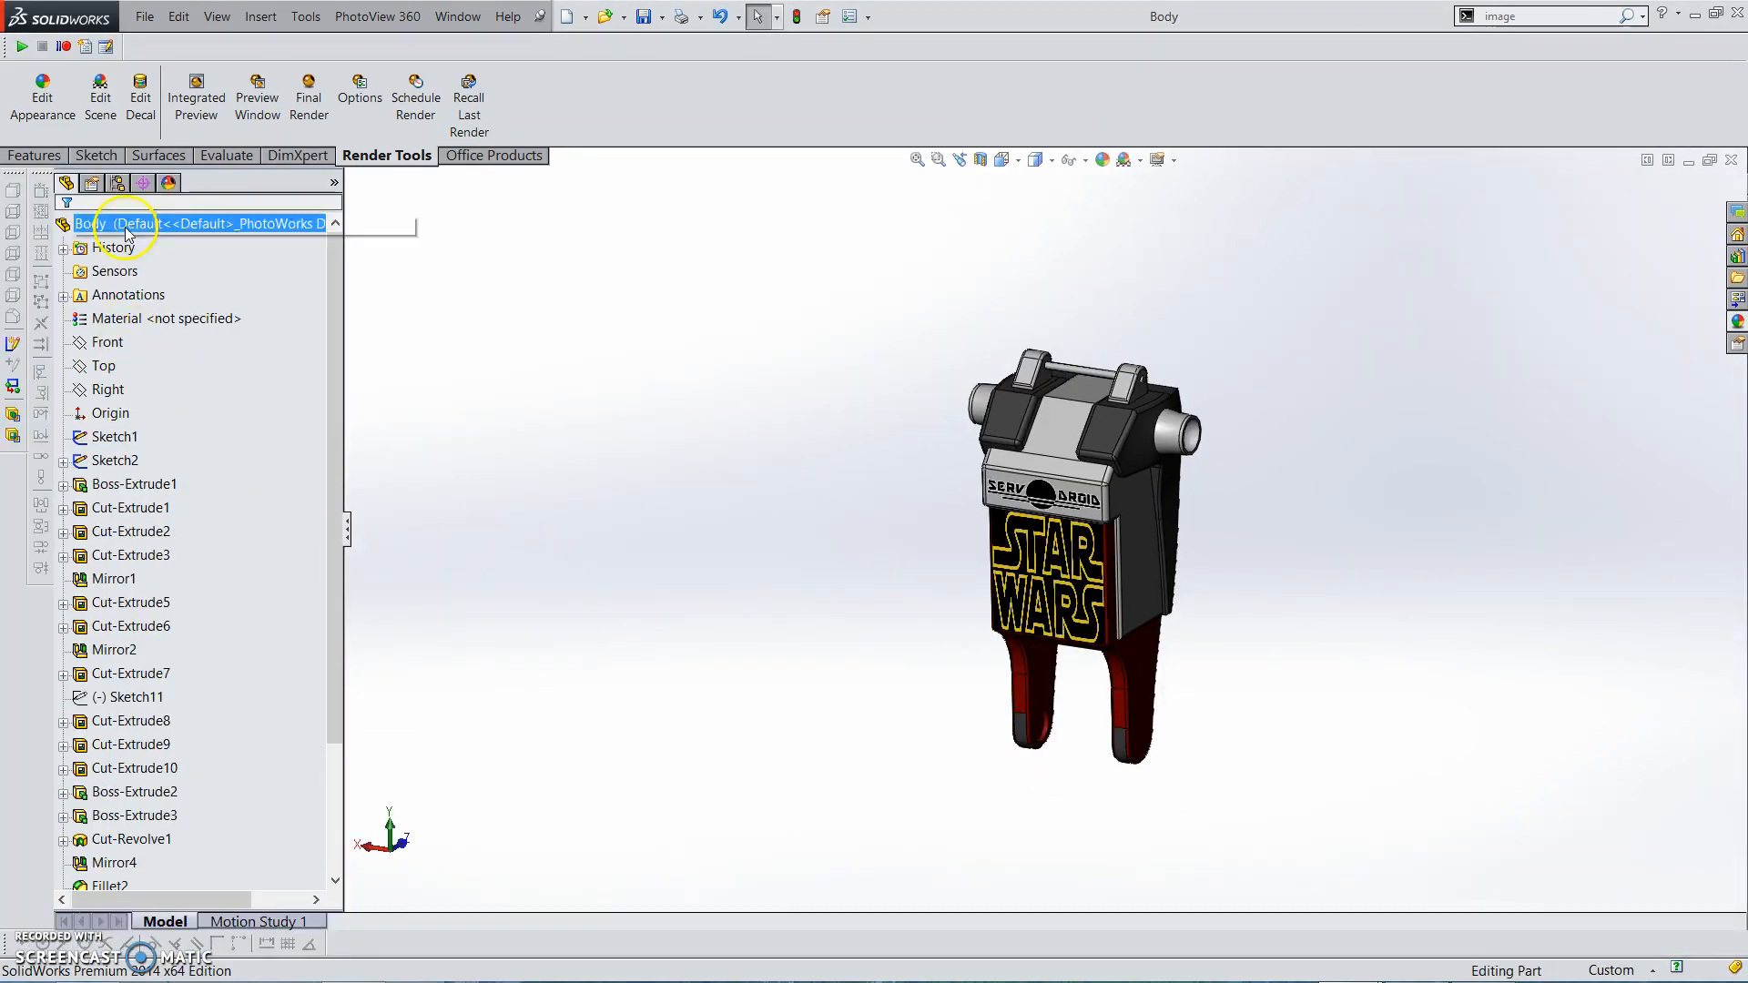
Assign Chrome Stainless Steel from the SolidWorks Materials steel library to the Body part
right_click(148, 233)
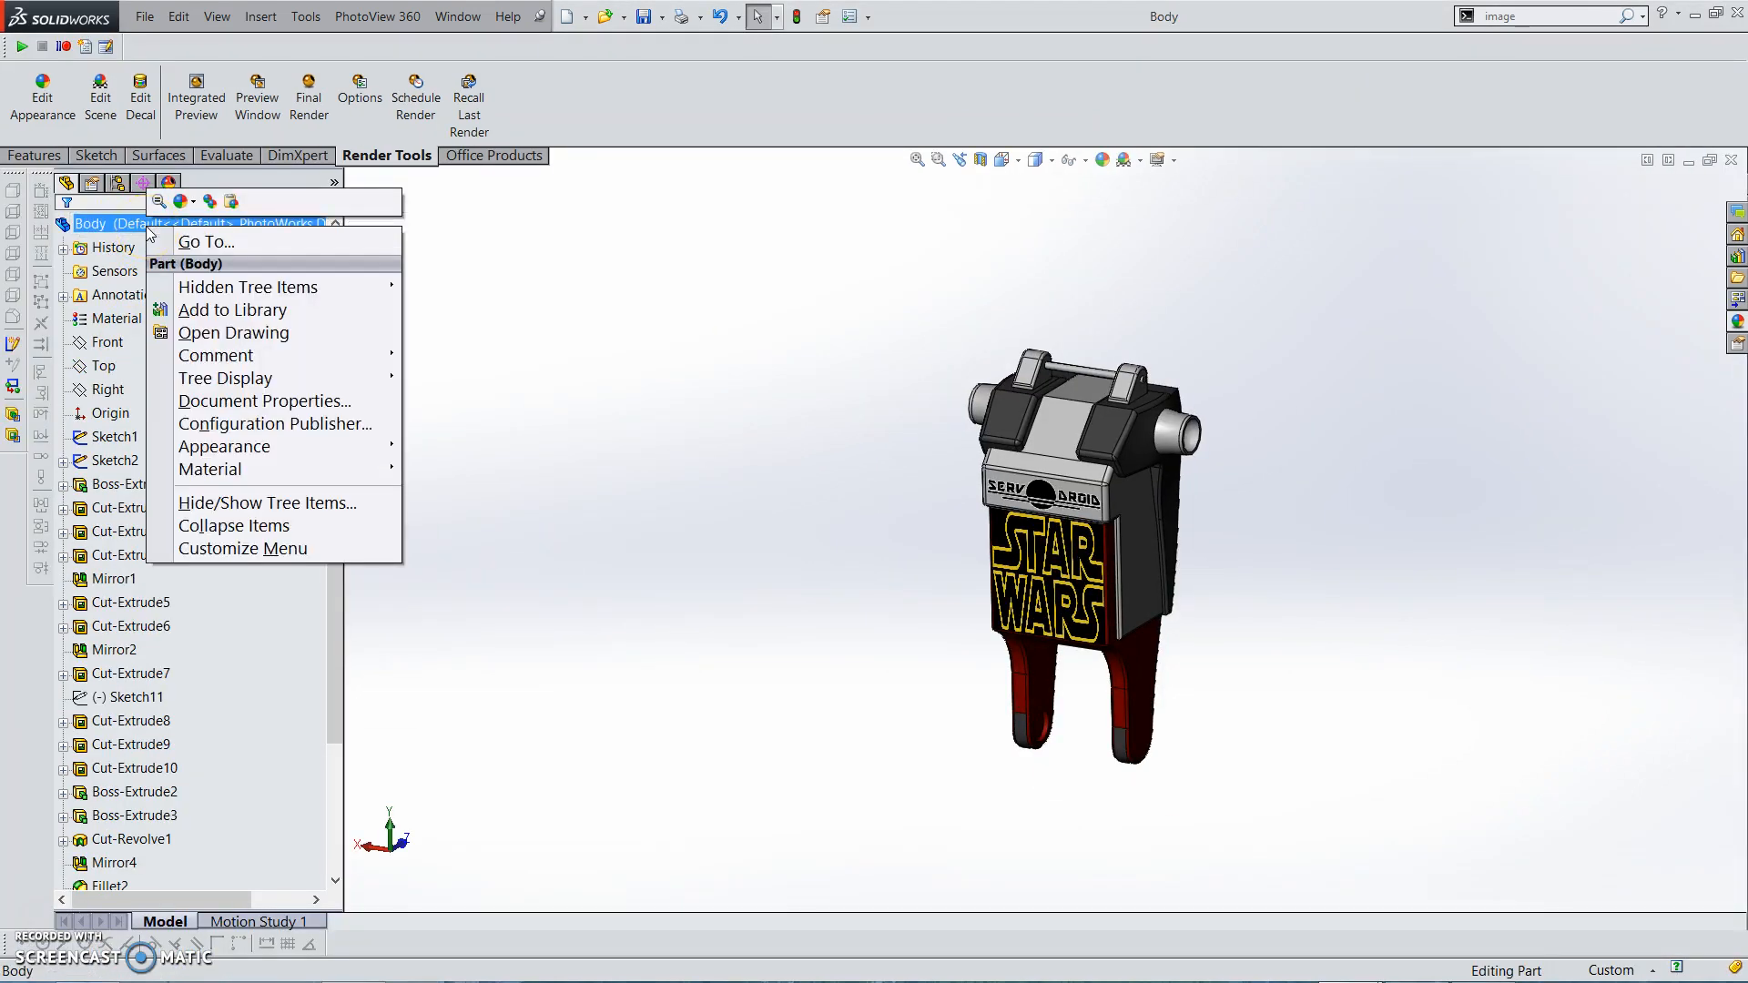
mouse_move(397, 466)
left_click(458, 465)
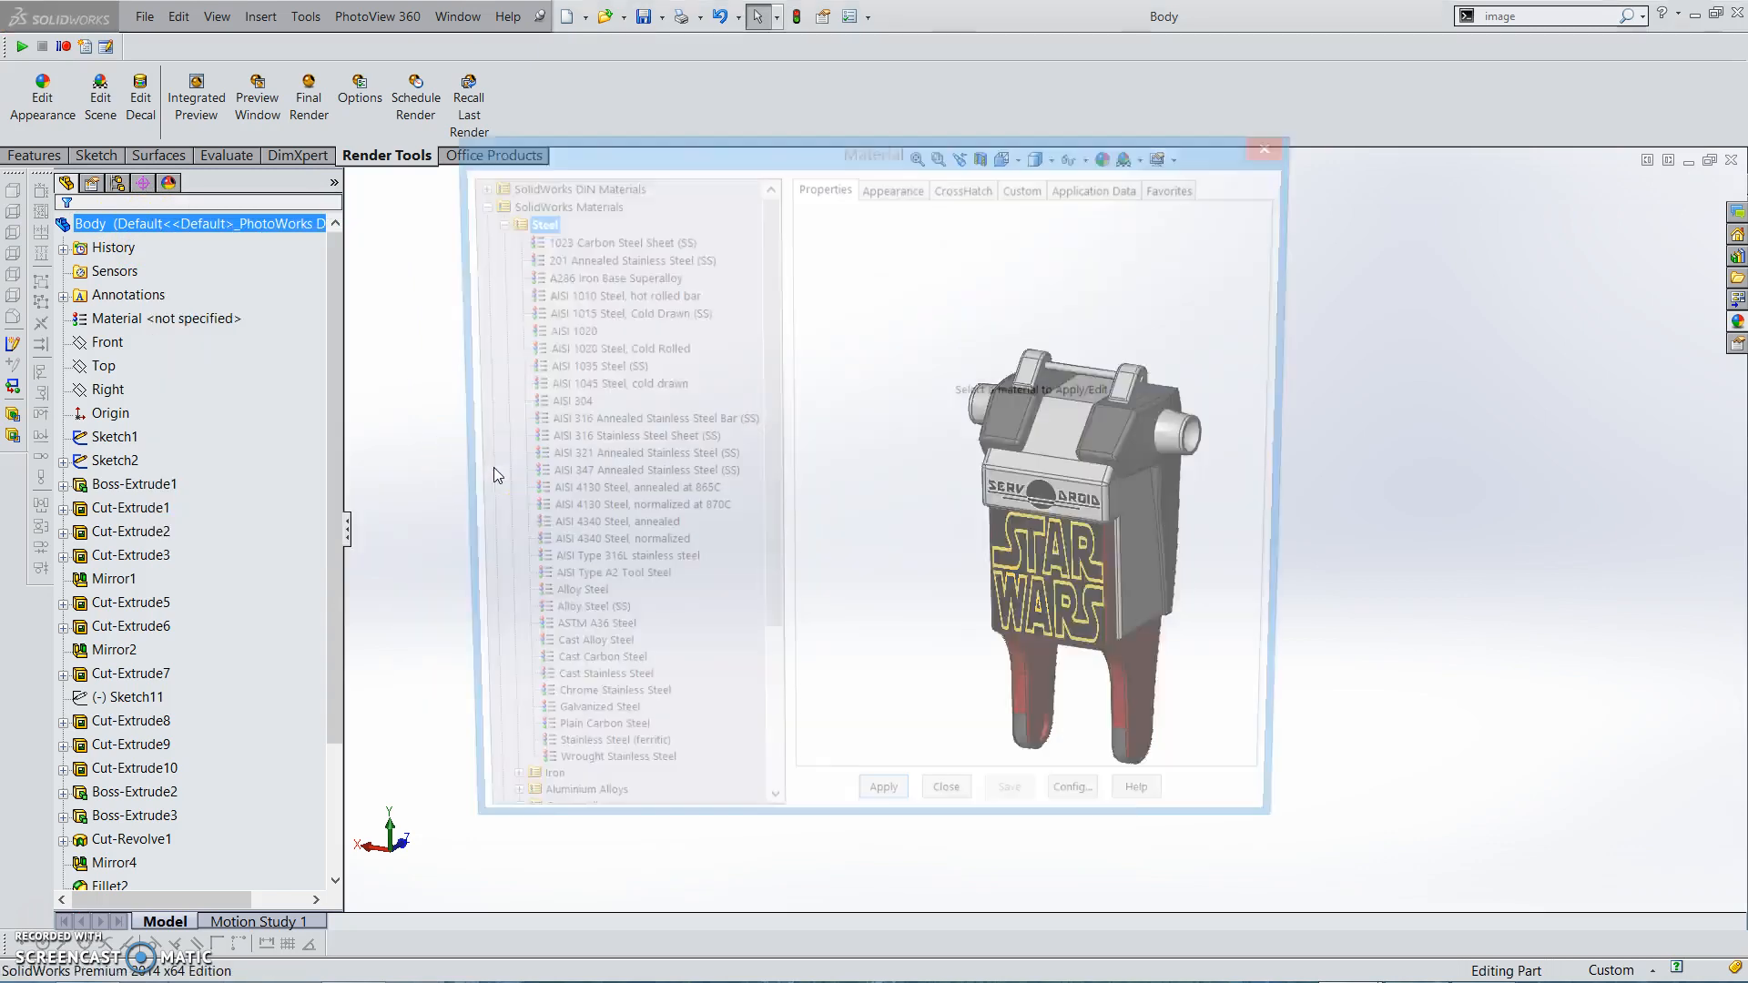
left_click_drag(775, 506, 741, 663)
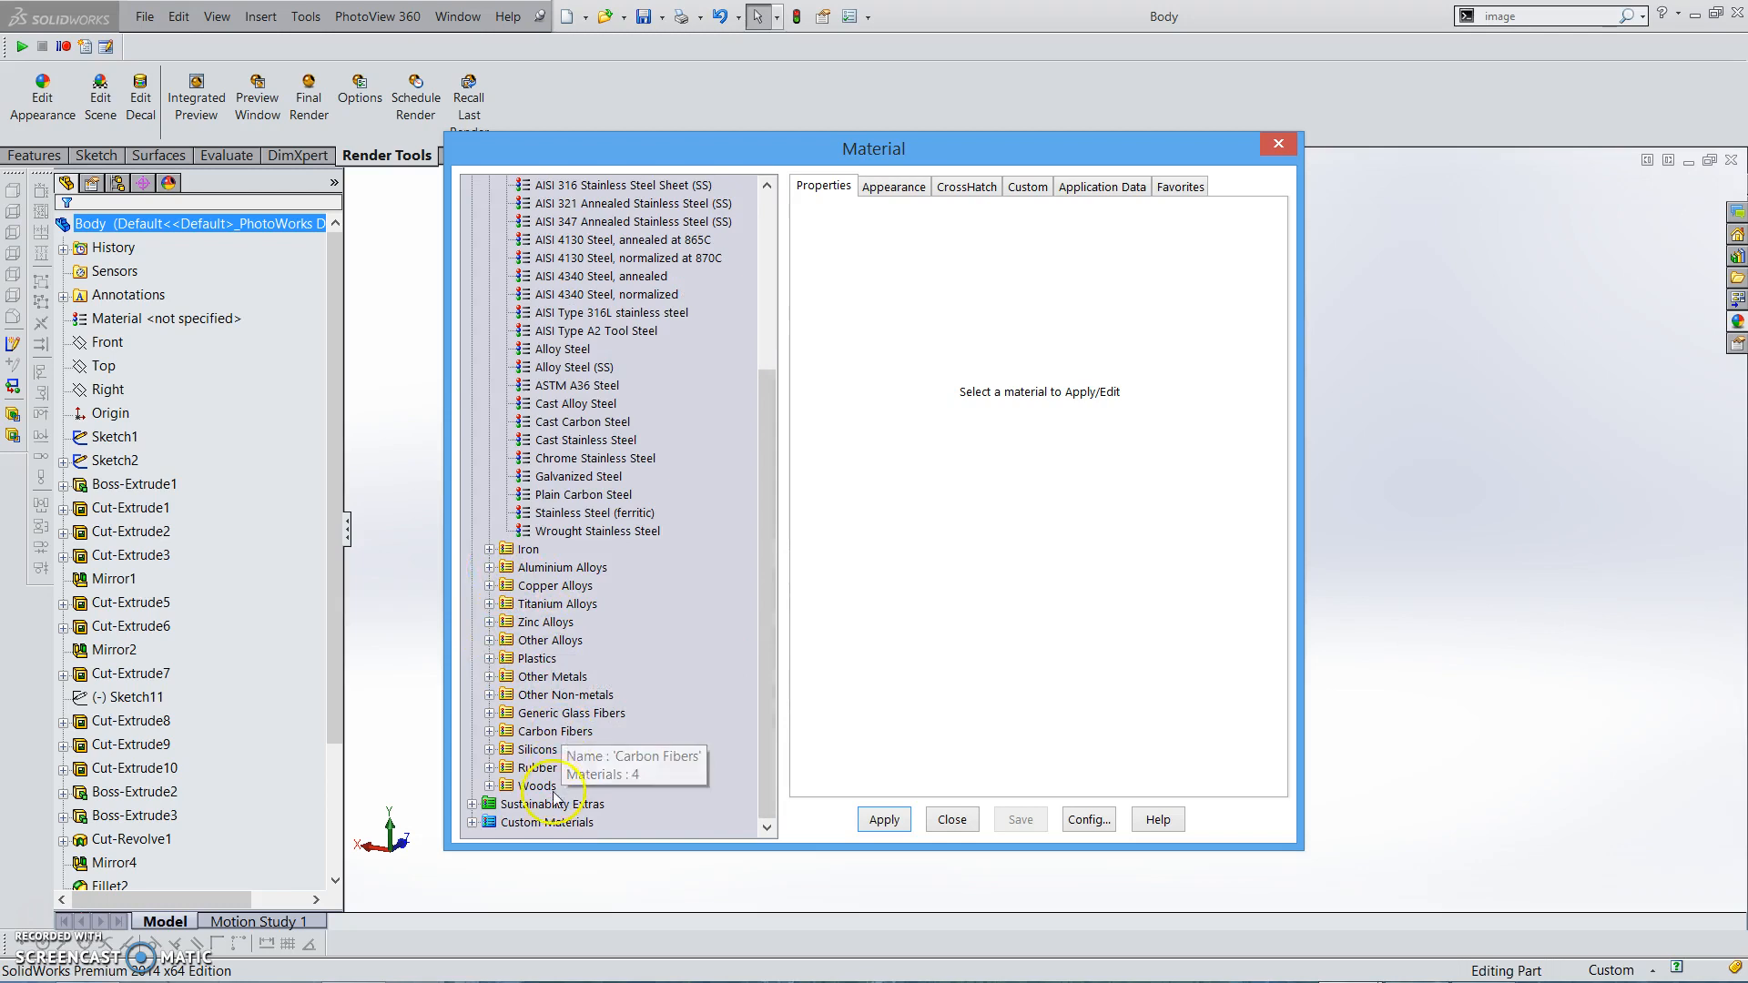
scroll(546, 691, "up", 5)
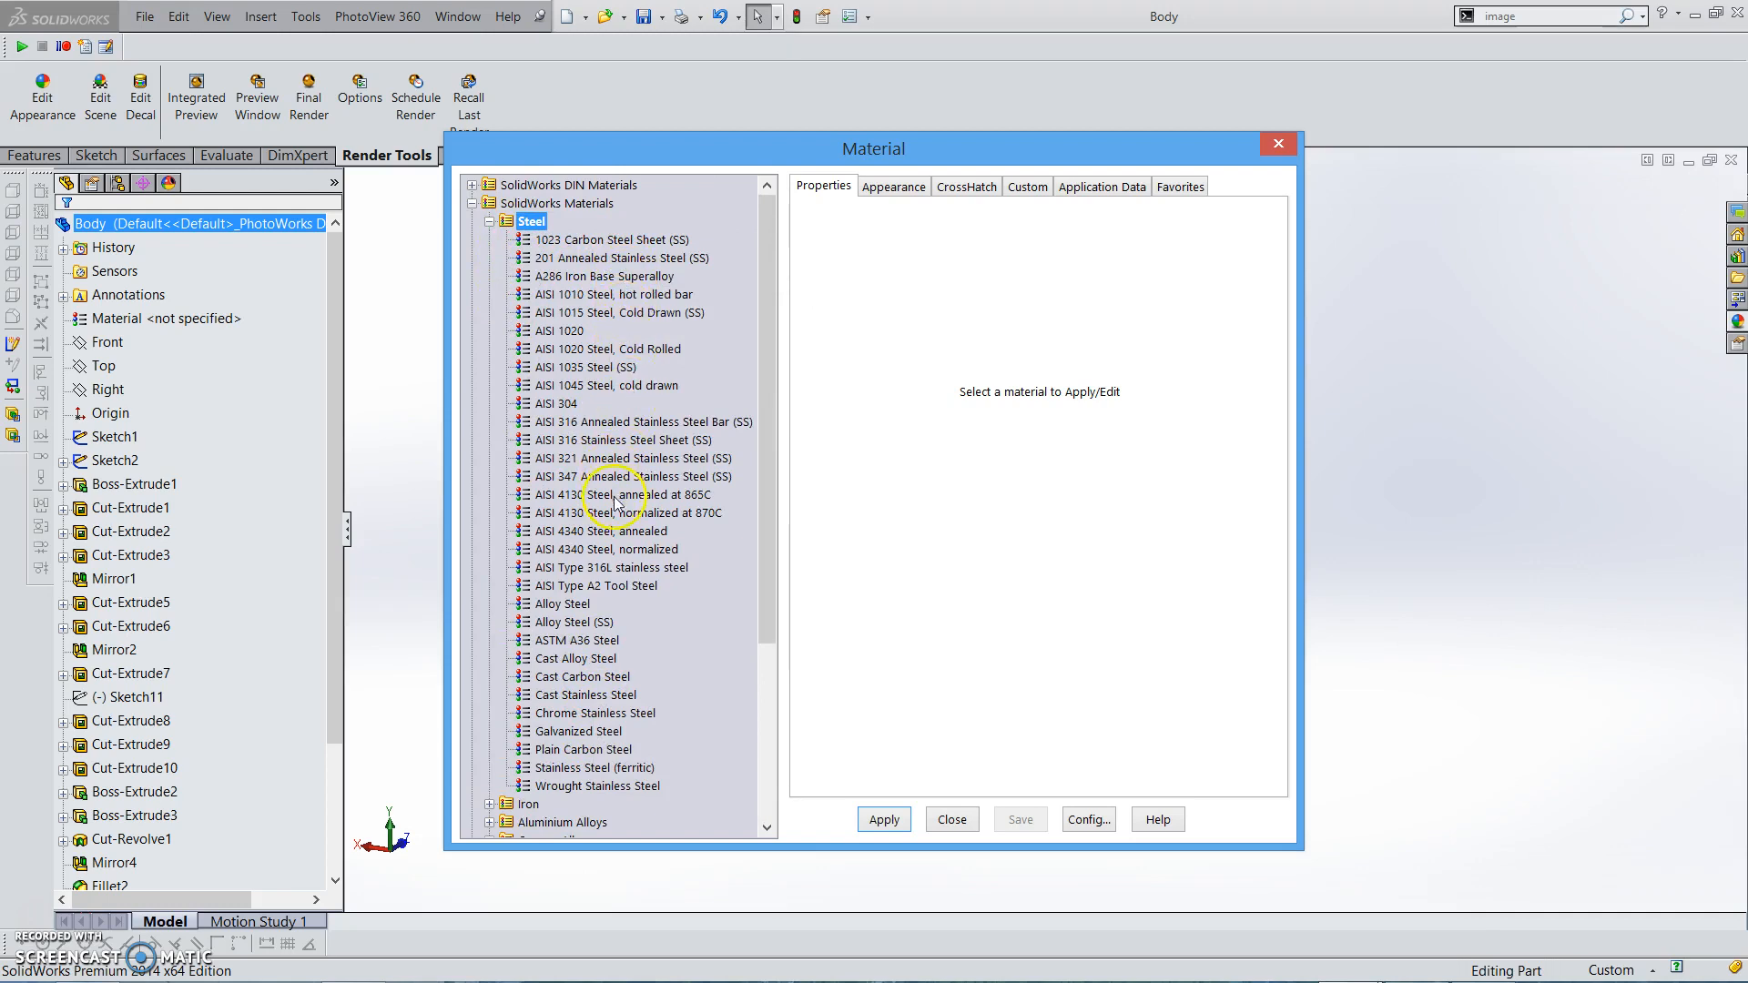
left_click(596, 713)
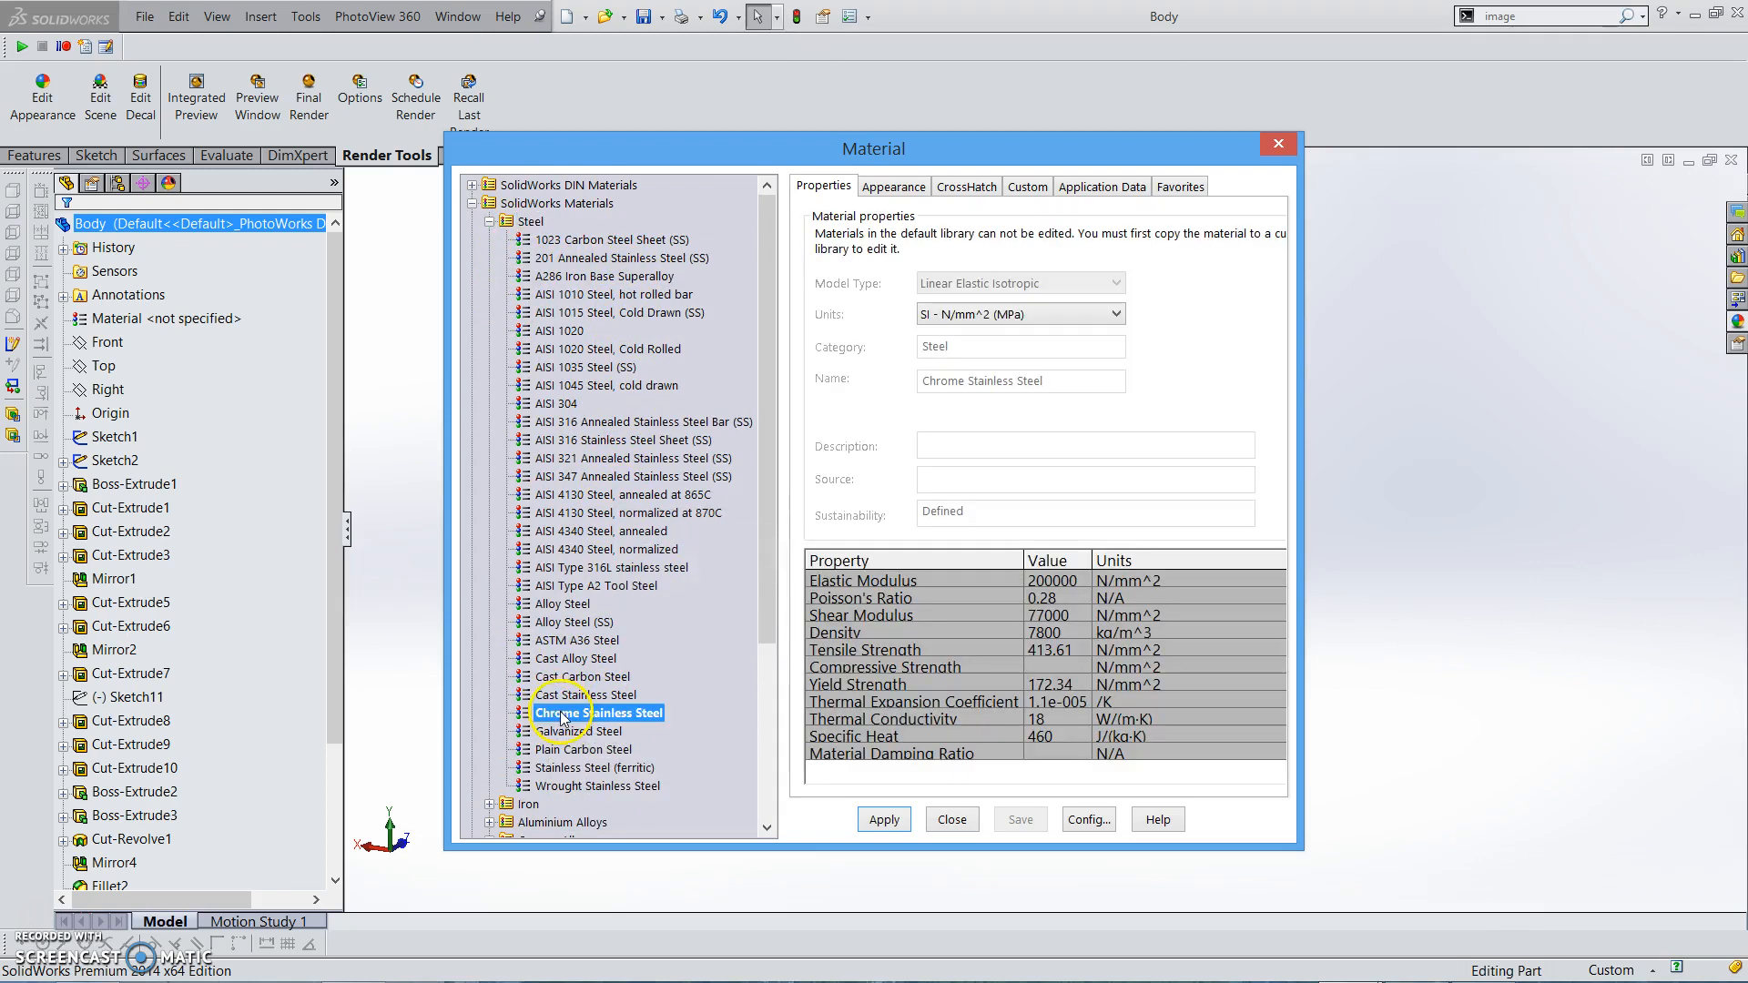
left_click(904, 823)
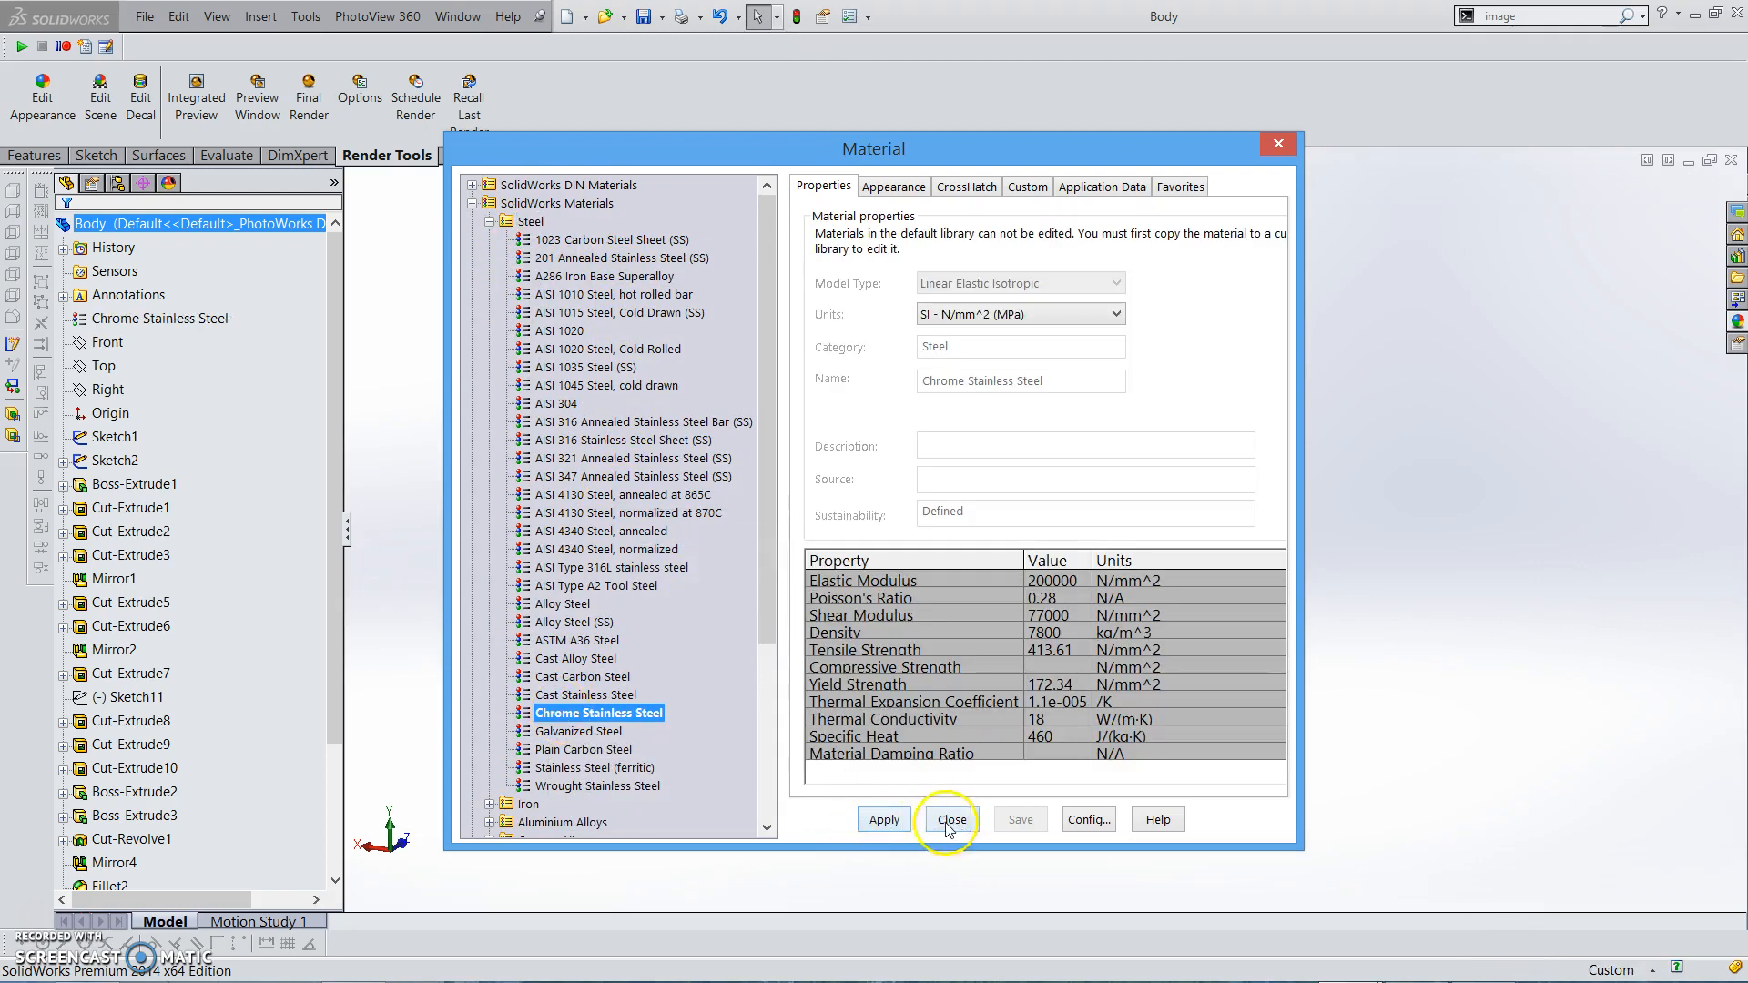
left_click(949, 820)
Open the appearance of the large recessed face on the Body's side for editing
middle_click_drag(1191, 641, 1128, 644)
left_click(1132, 646)
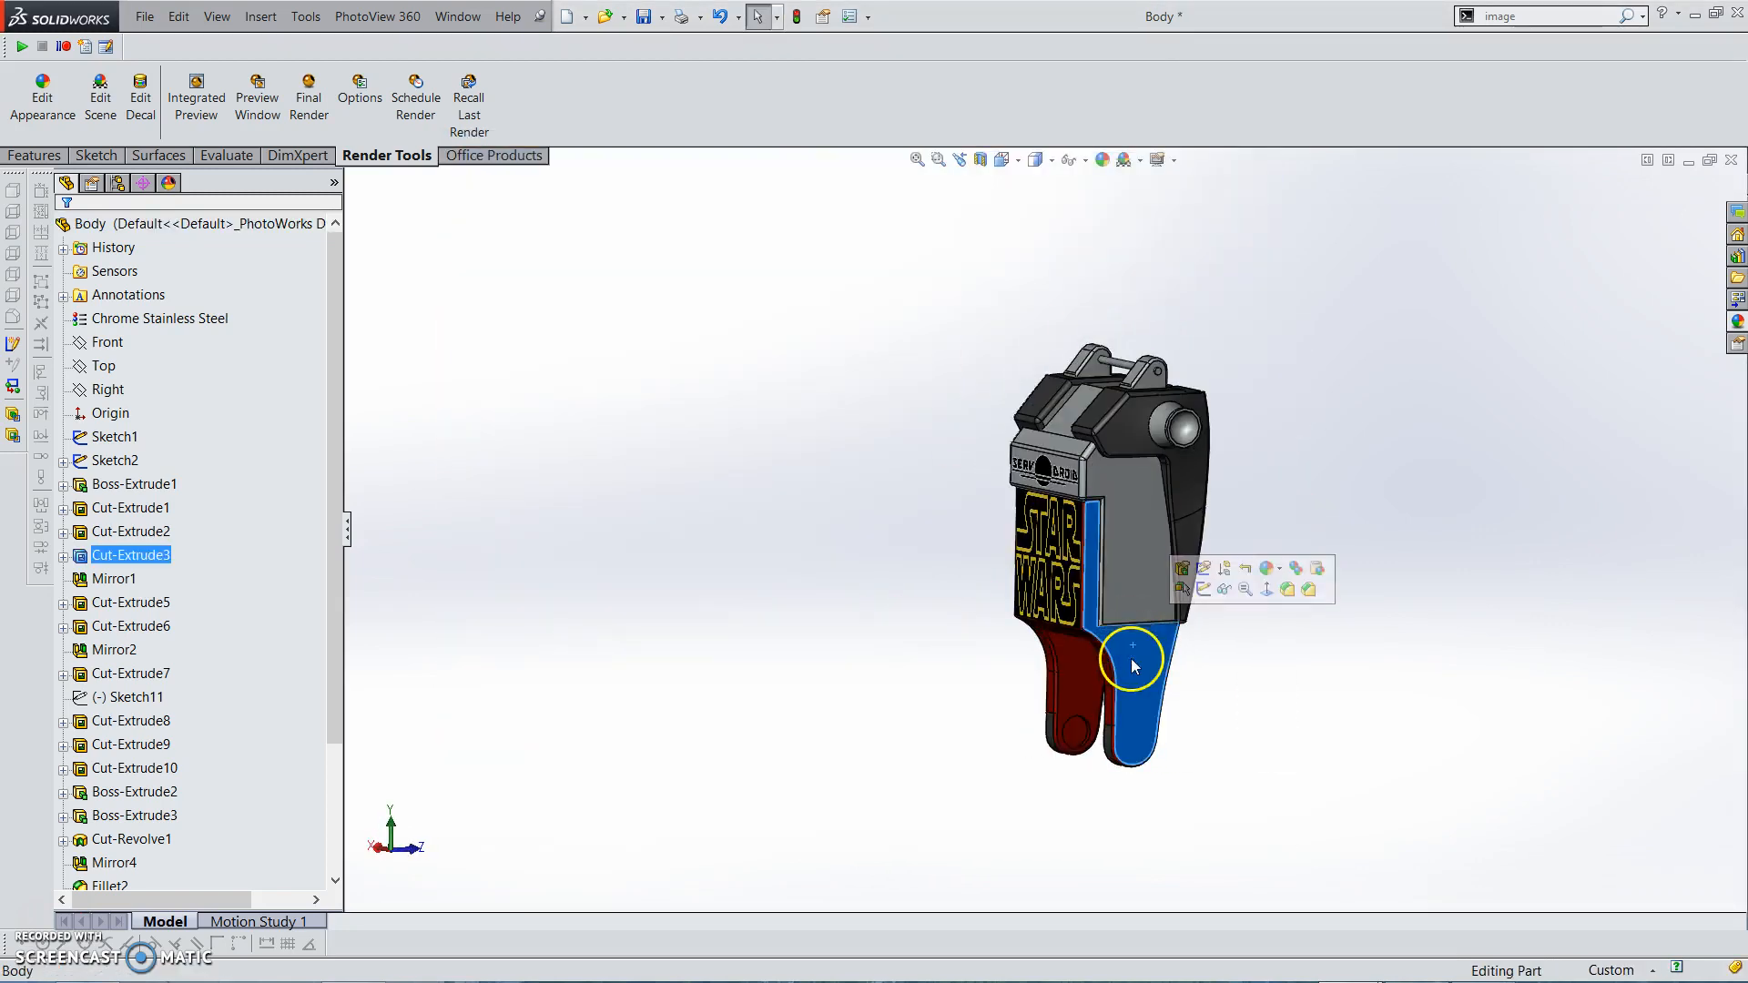
left_click(845, 692)
scroll(1180, 683, "down", 7)
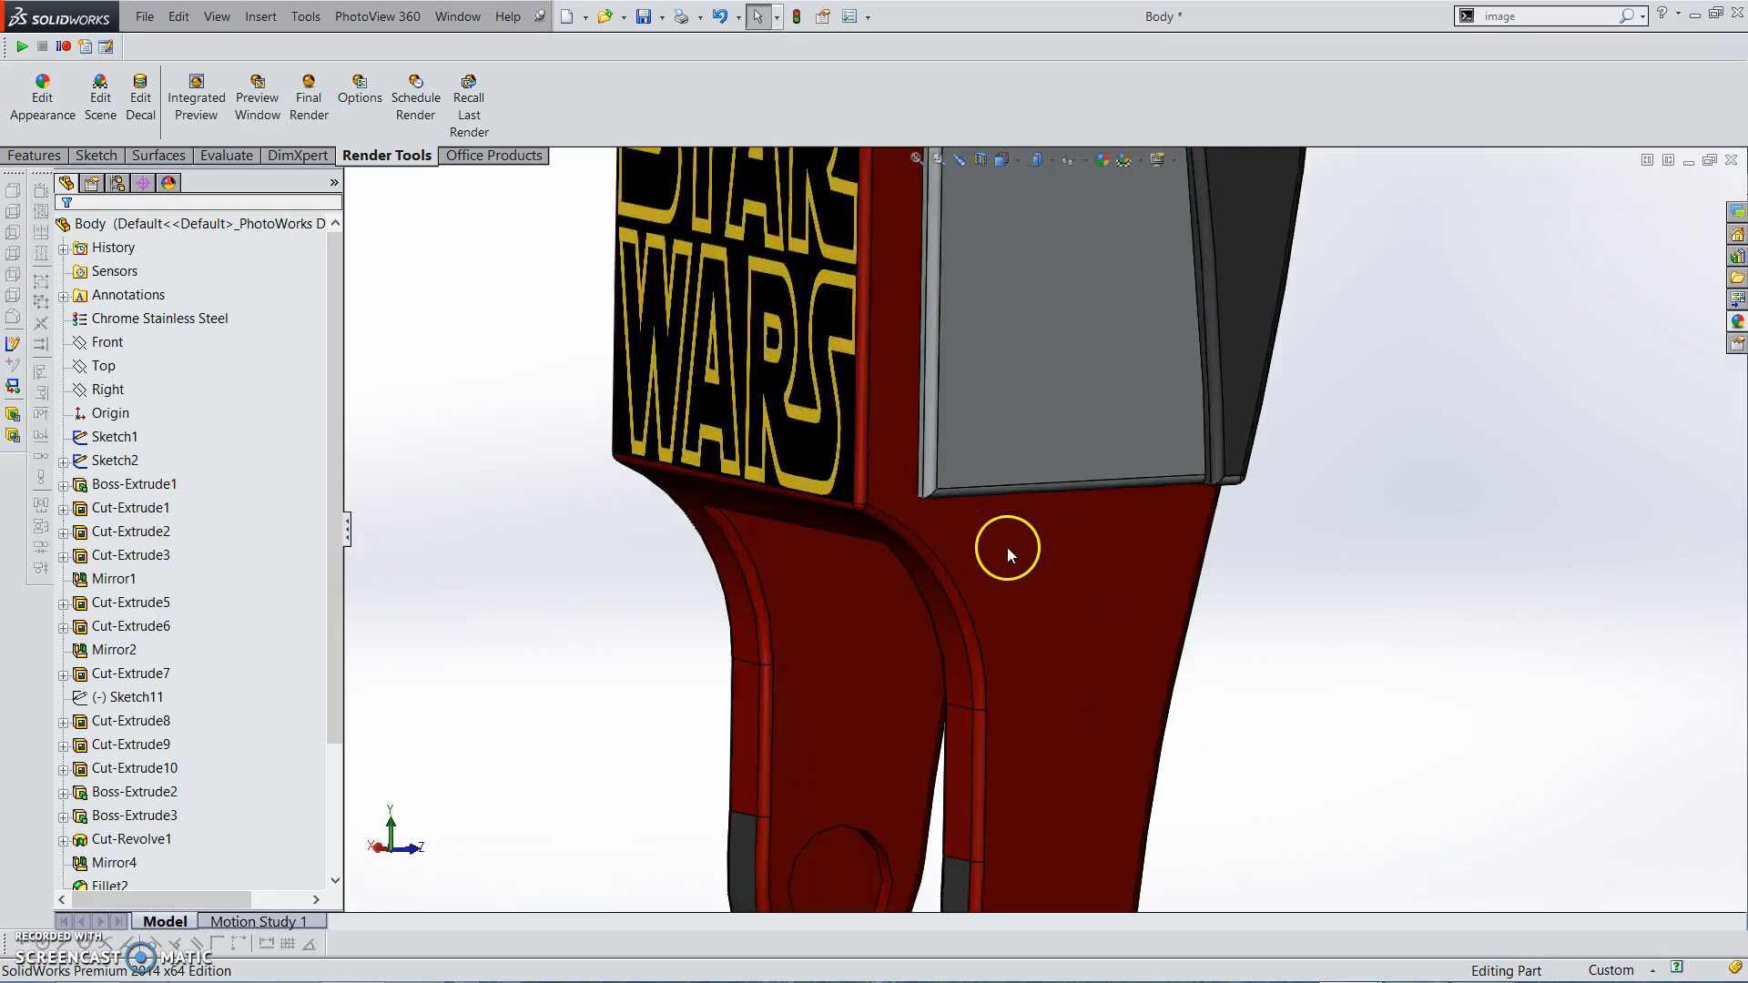
scroll(1054, 452, "up", 4)
left_click(1045, 358)
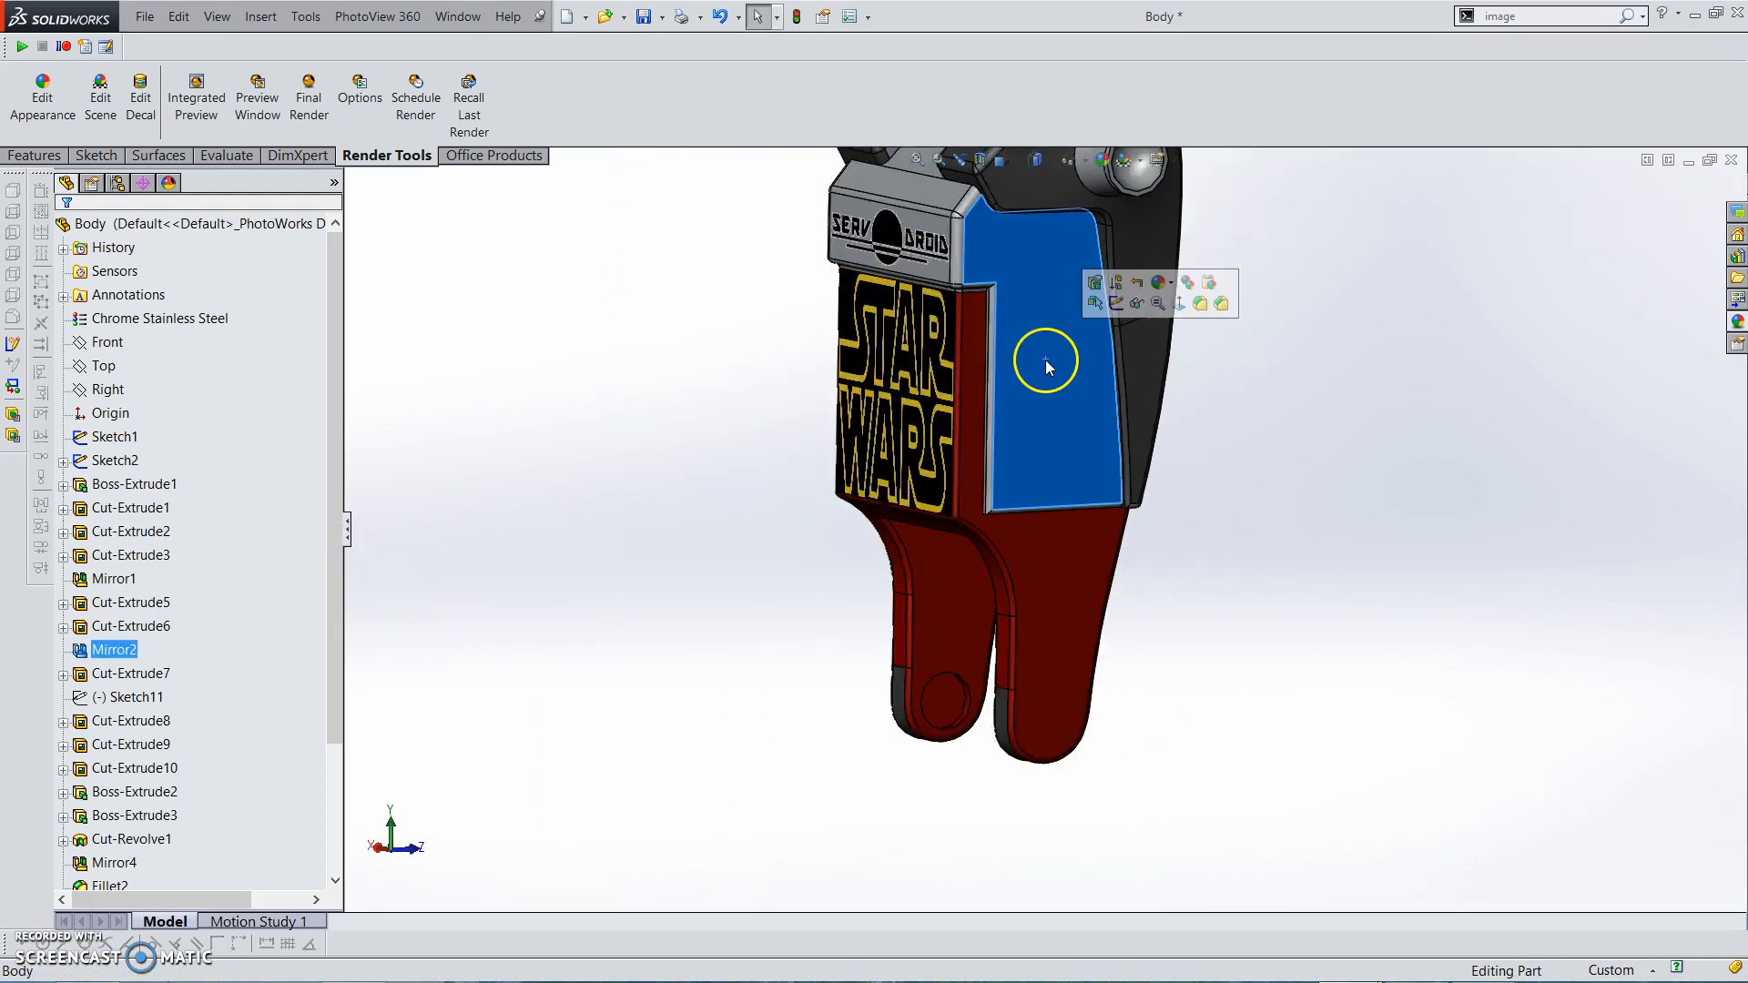
left_click(1161, 283)
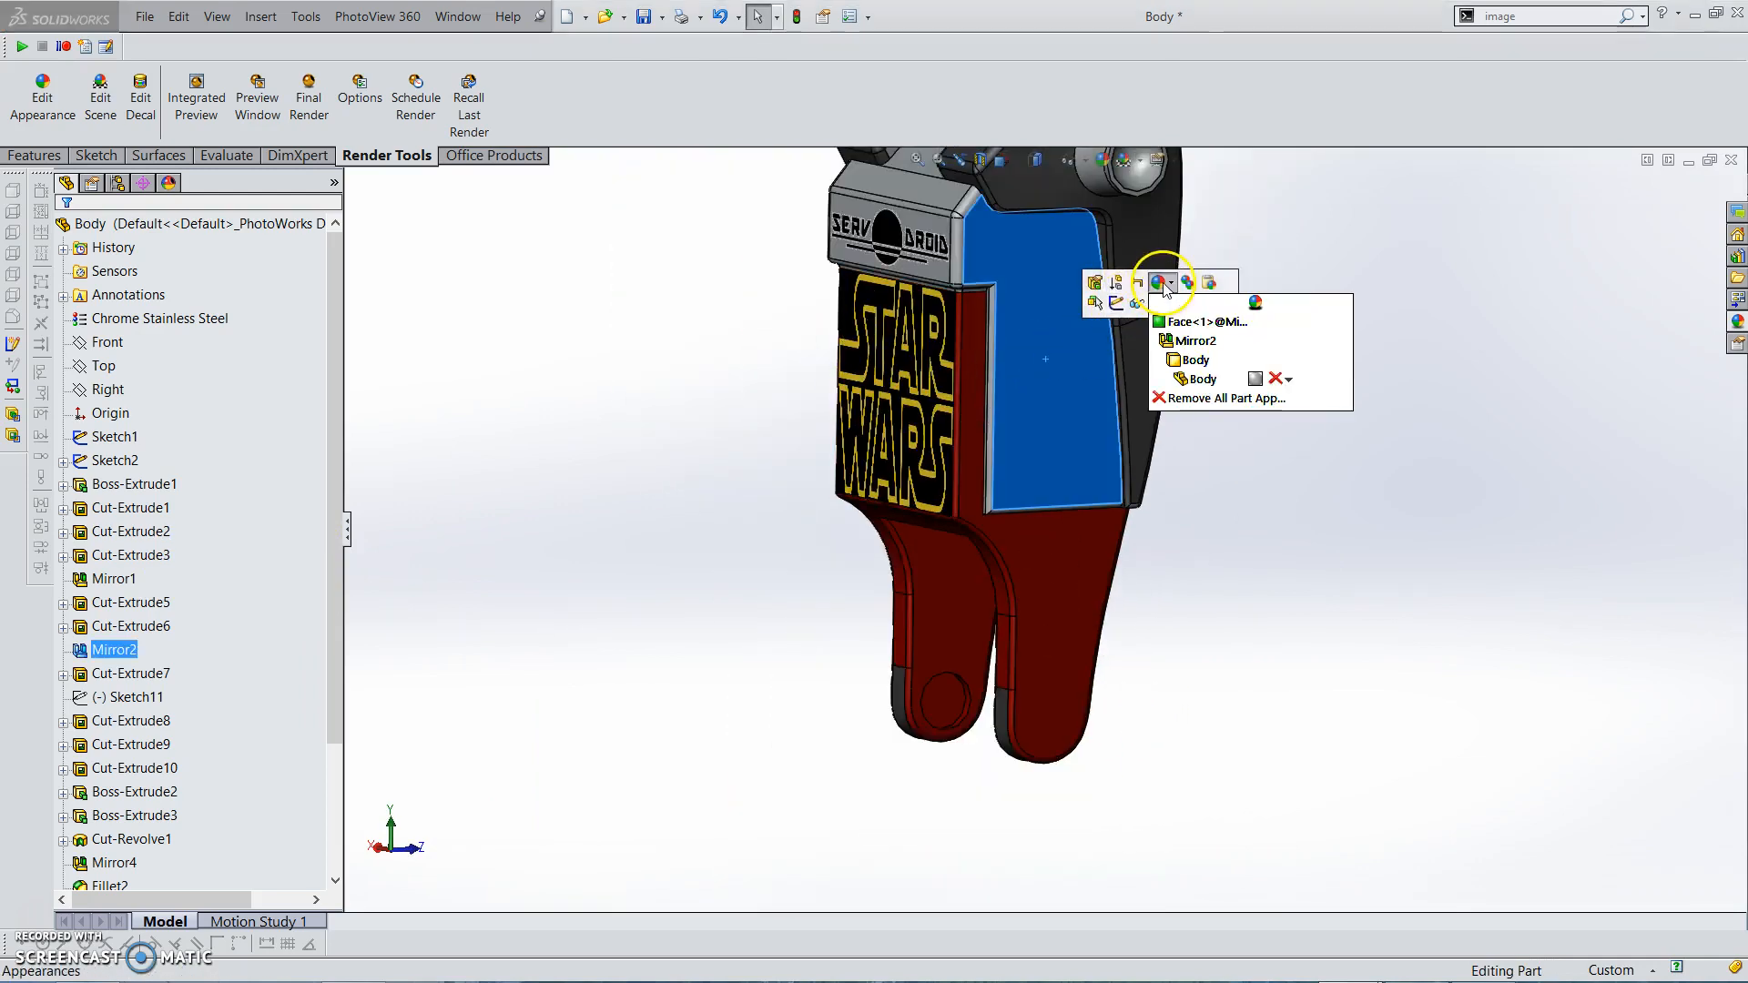
left_click(1192, 329)
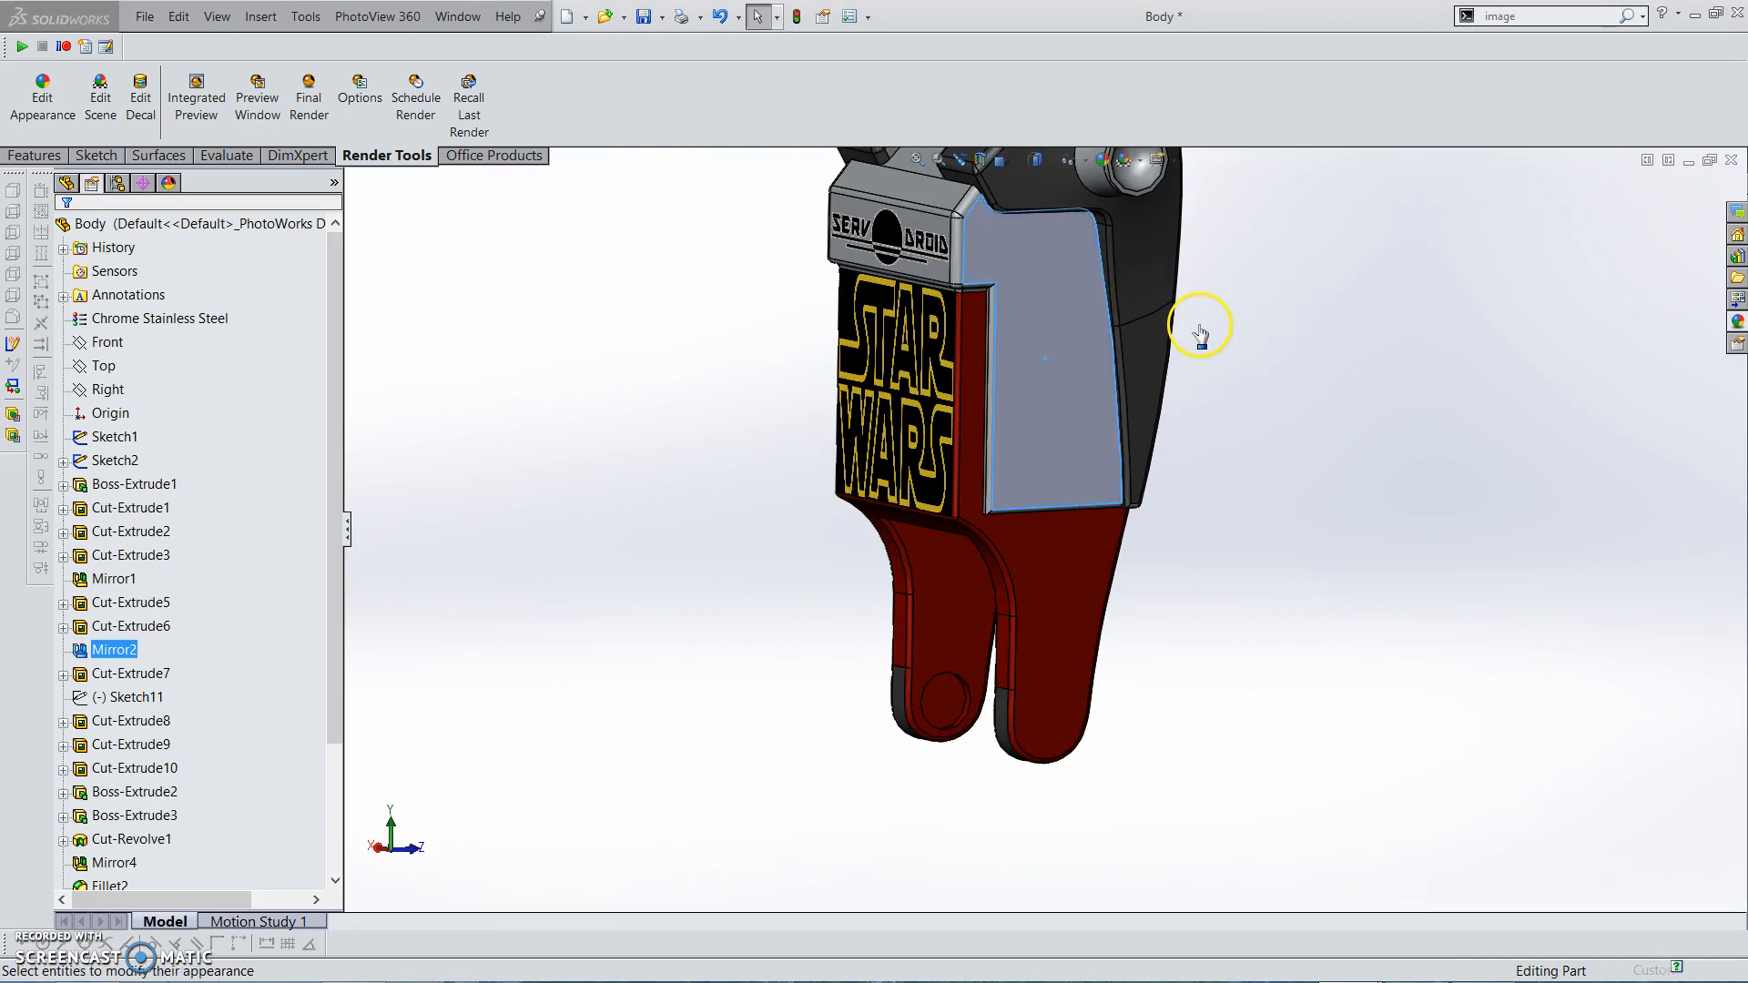
Look through the side face's advanced appearance and illumination settings and return to the basic options
scroll(207, 846, "down", 2)
scroll(195, 820, "down", 1)
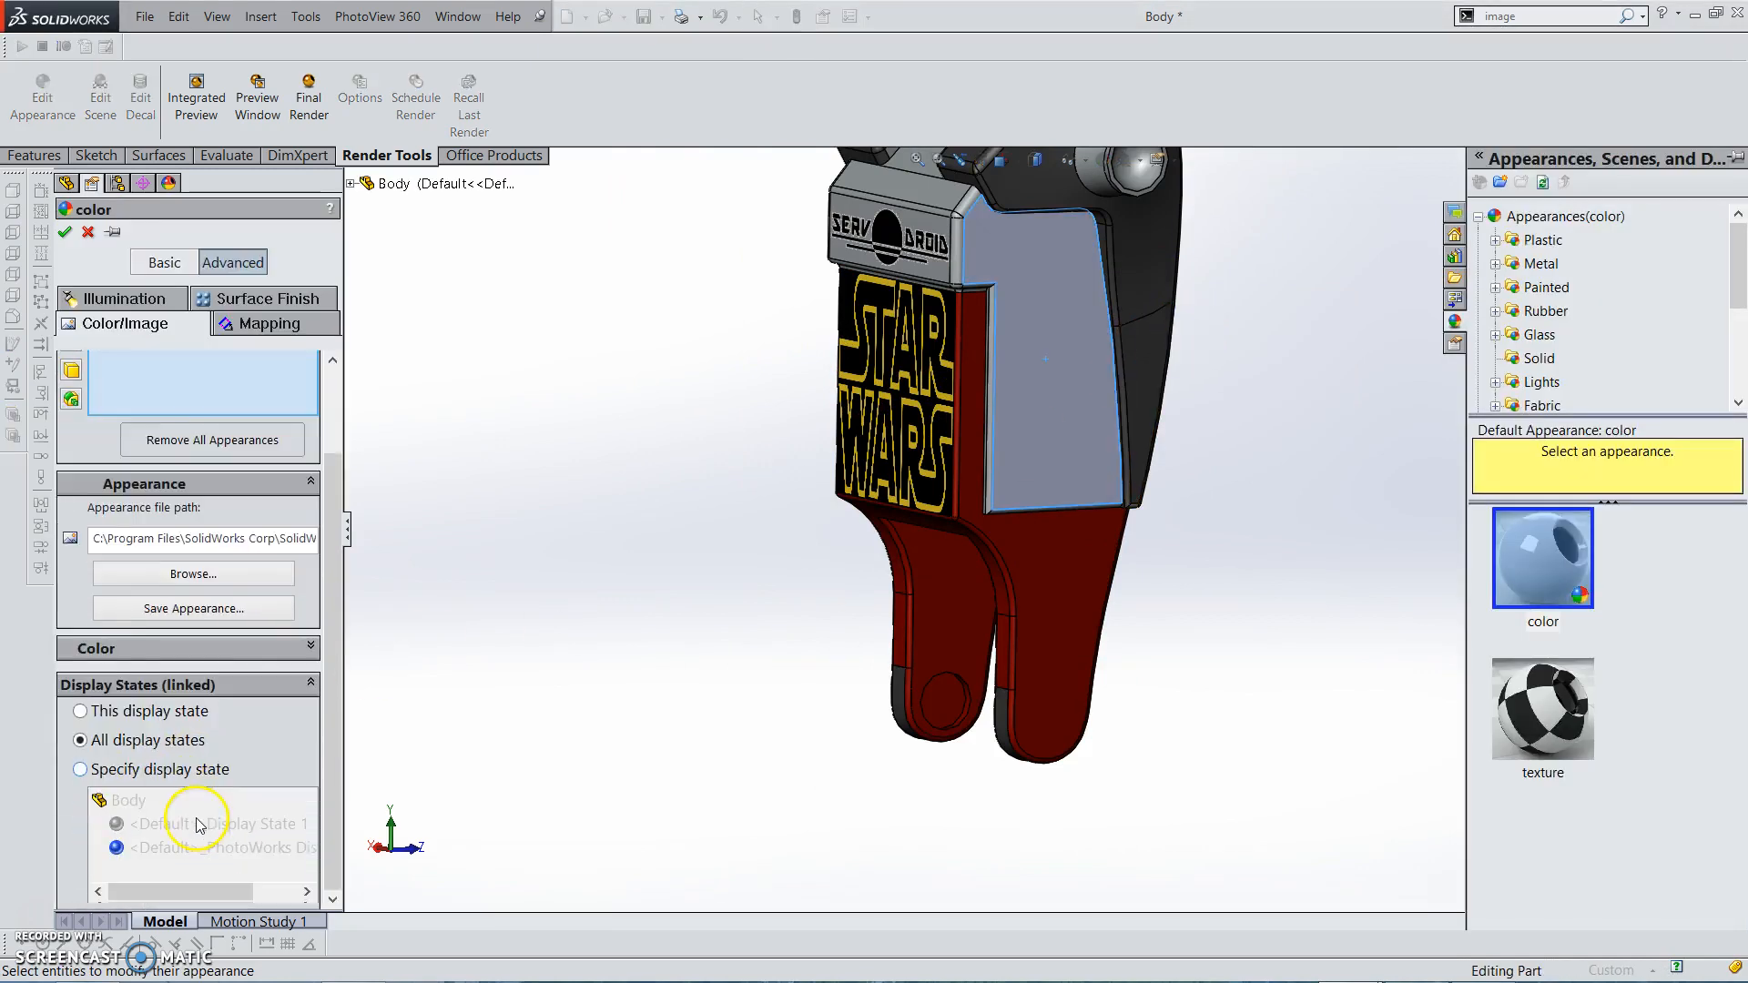
scroll(222, 637, "up", 3)
left_click(127, 300)
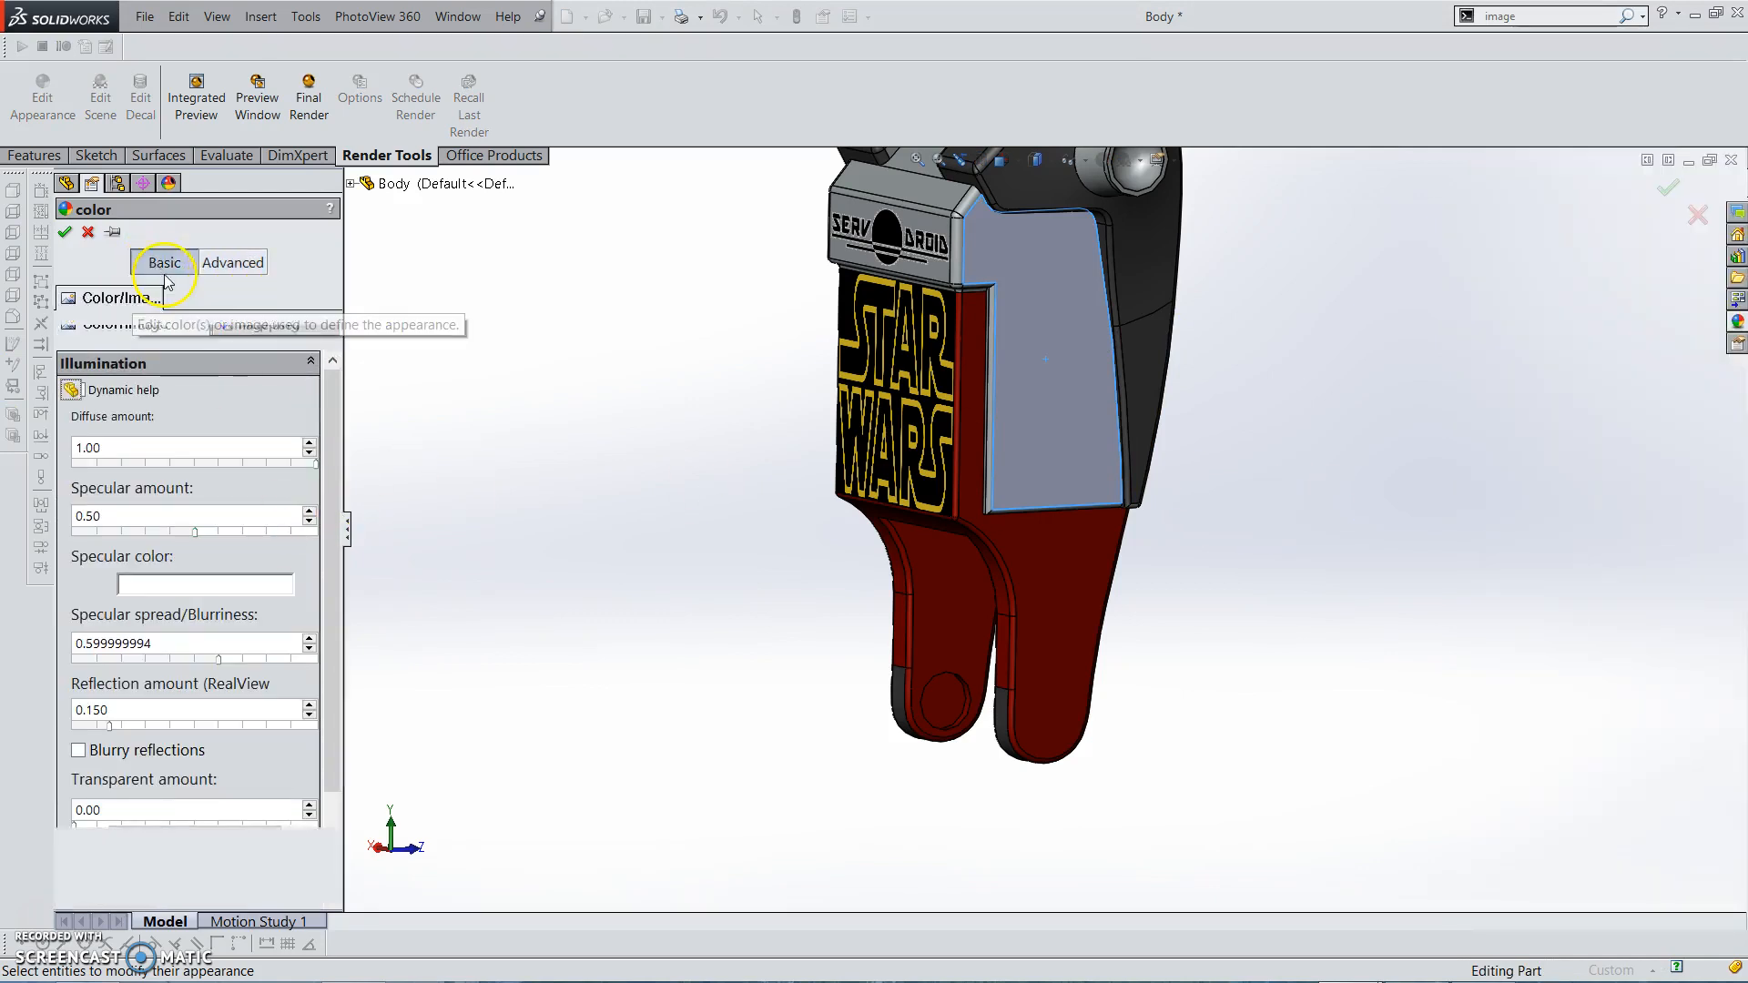
left_click(165, 263)
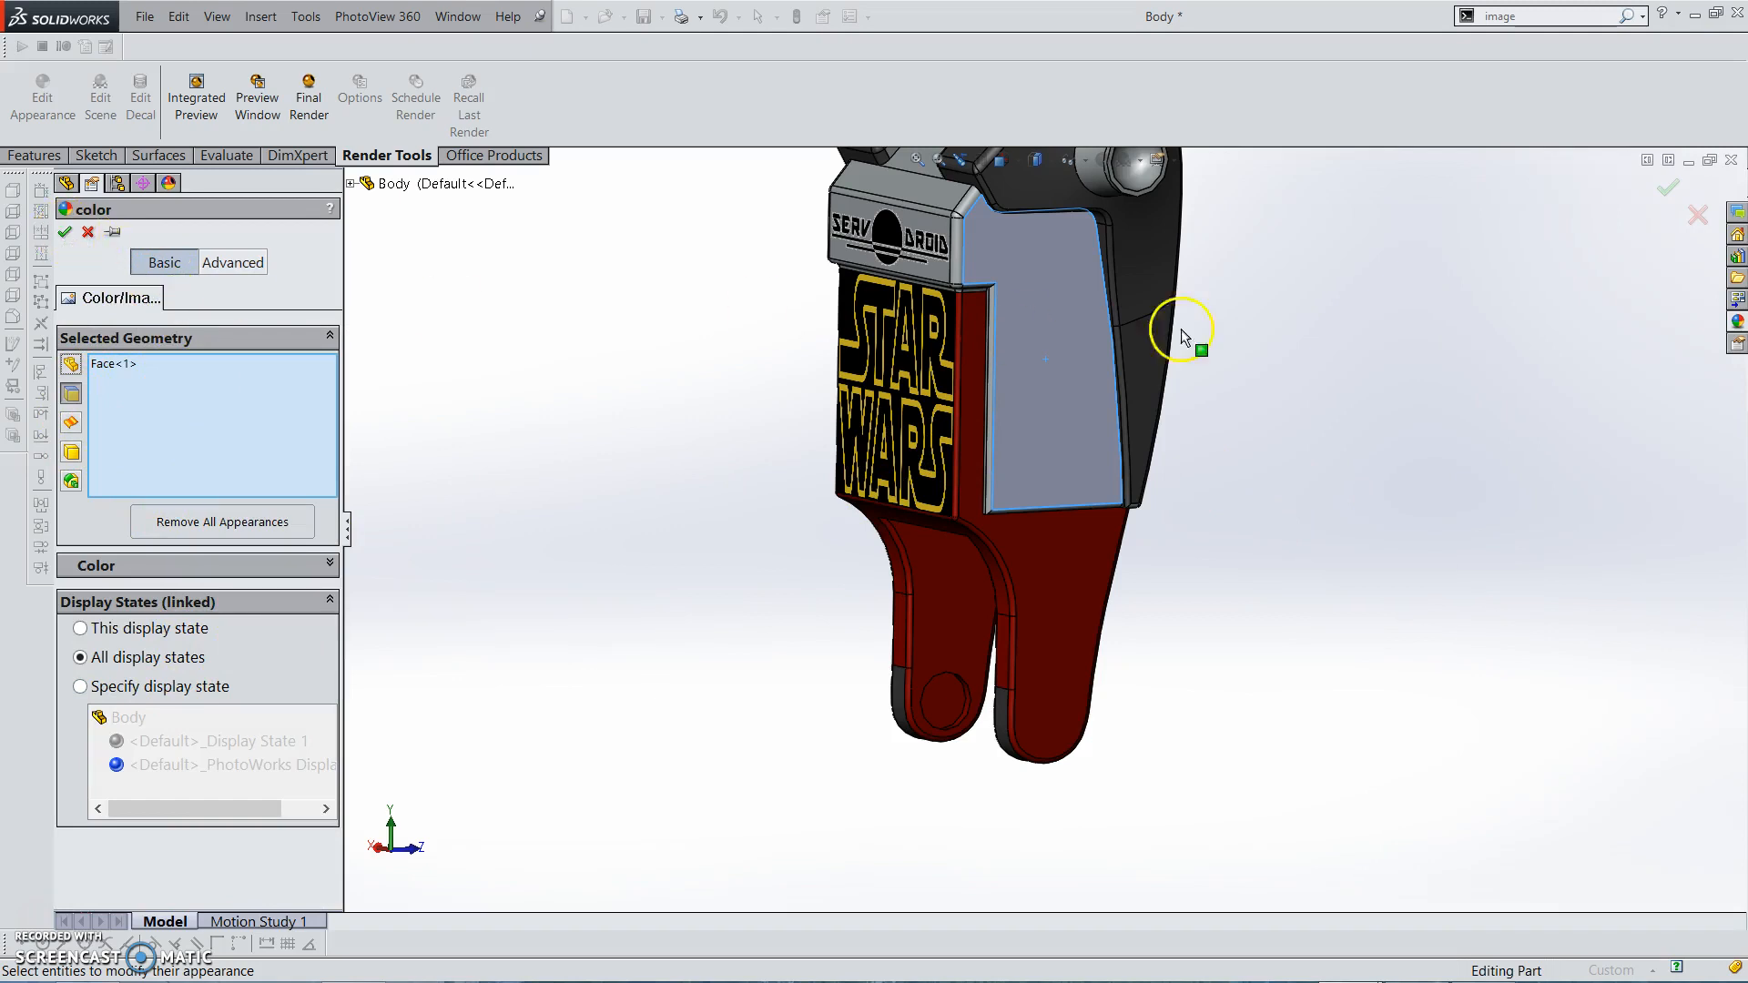
Try the white low gloss plastic appearance on the Body's side face
left_click(1734, 318)
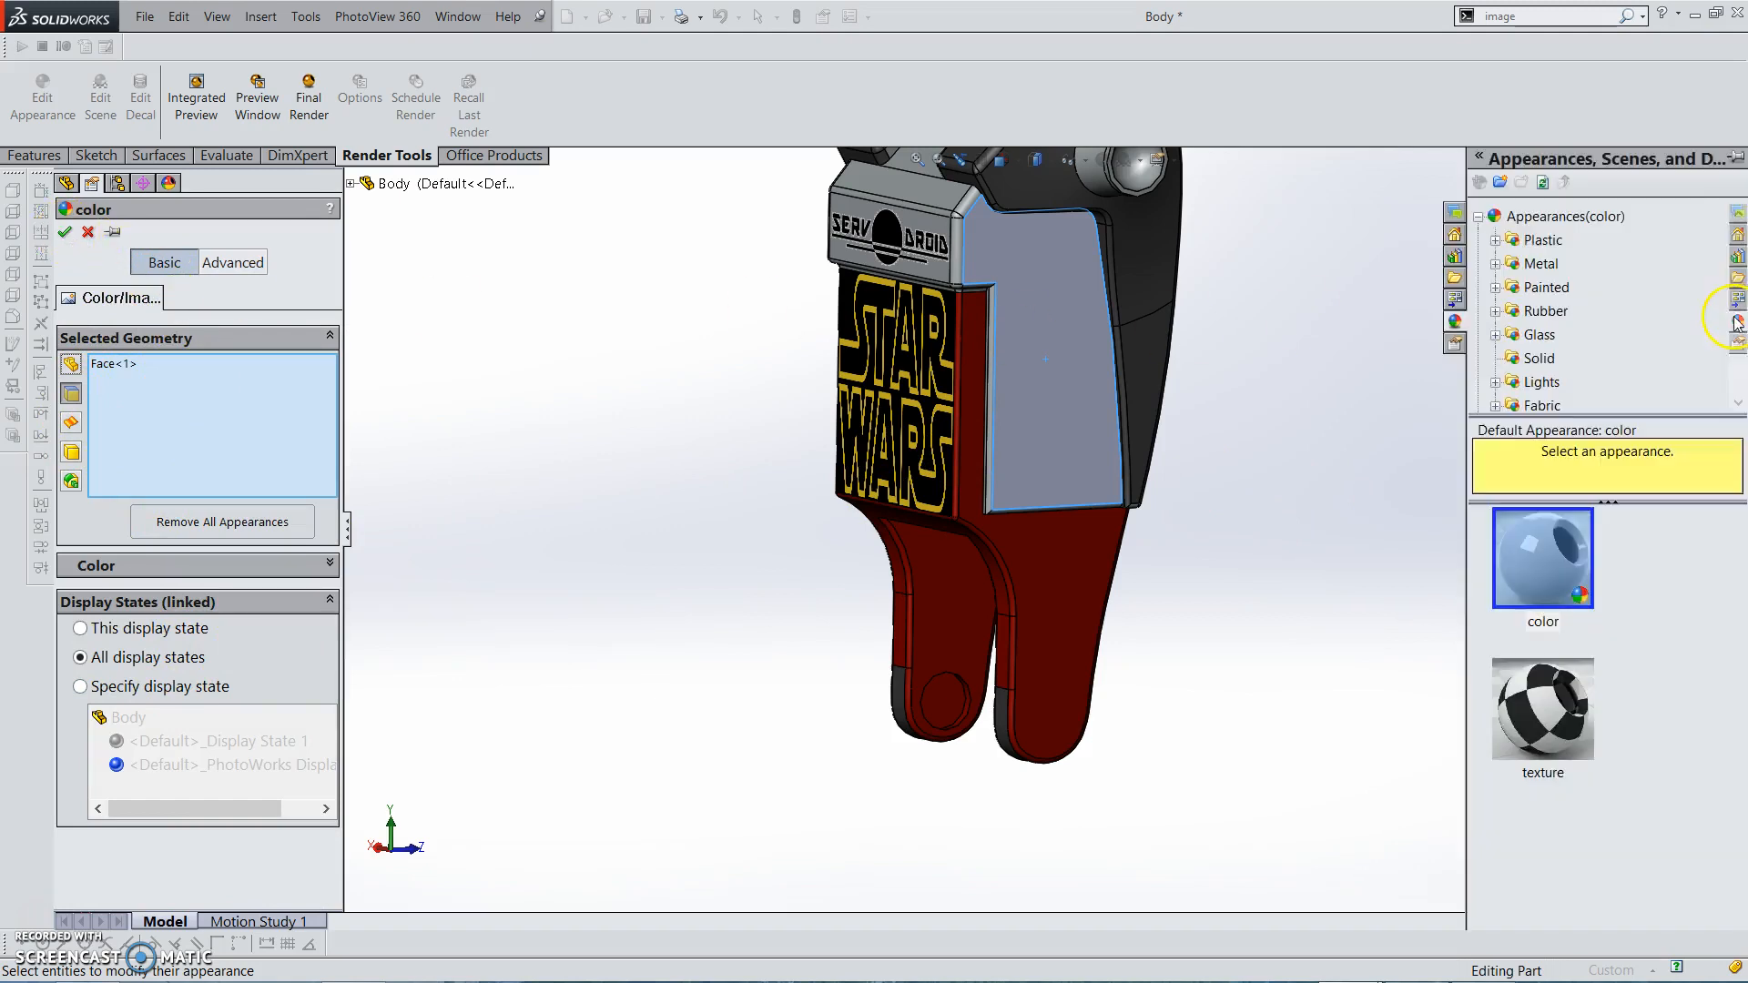
left_click(1498, 252)
left_click(1584, 263)
left_click(1571, 286)
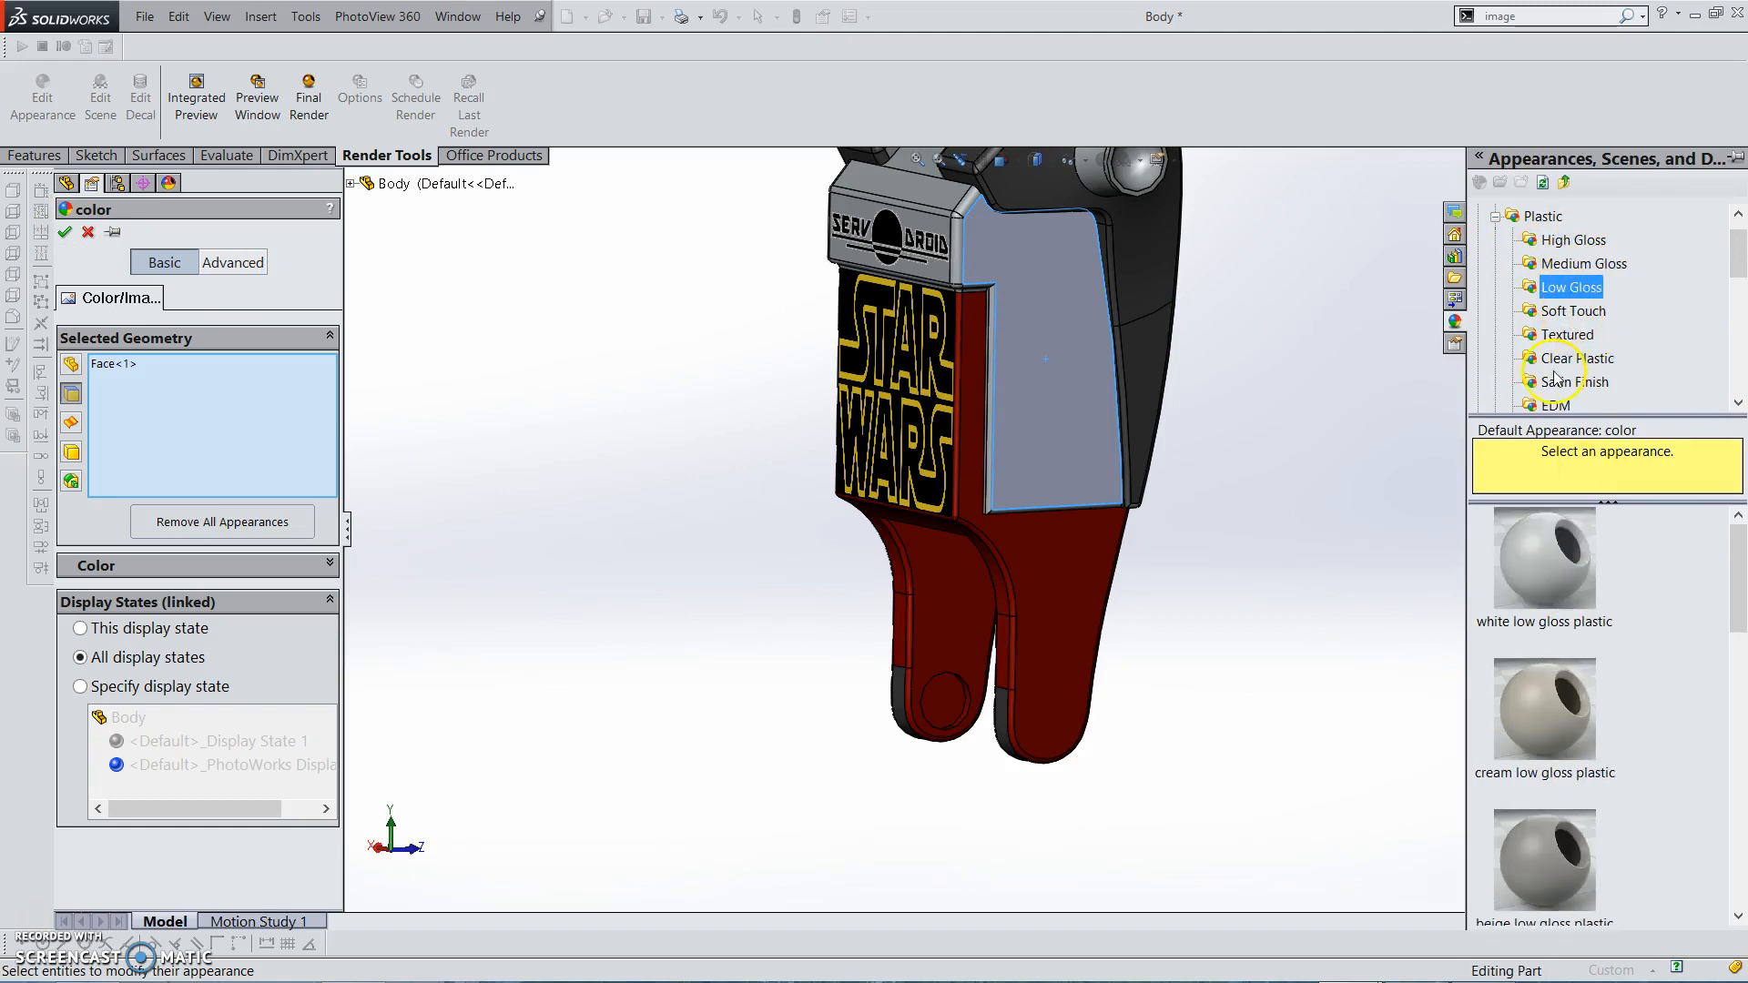
left_click_drag(1578, 598, 1067, 405)
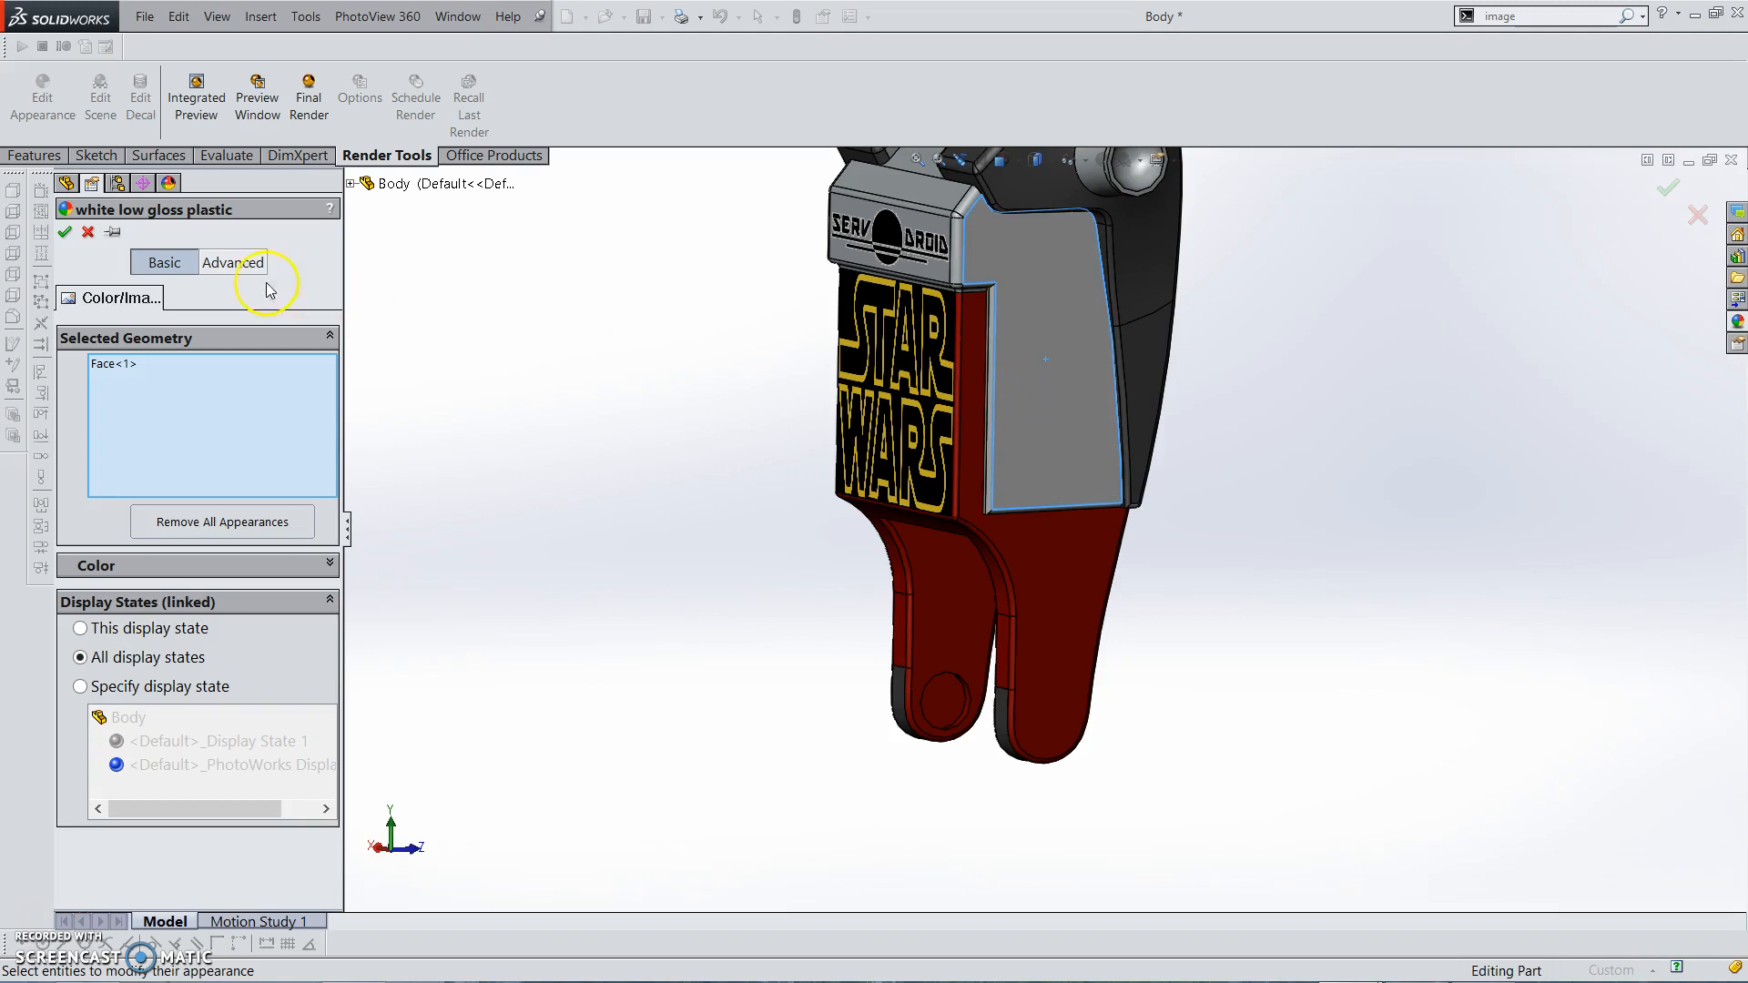
Review the appearances already applied to the Body and cancel the plastic appearance edit on the side face
left_click(170, 183)
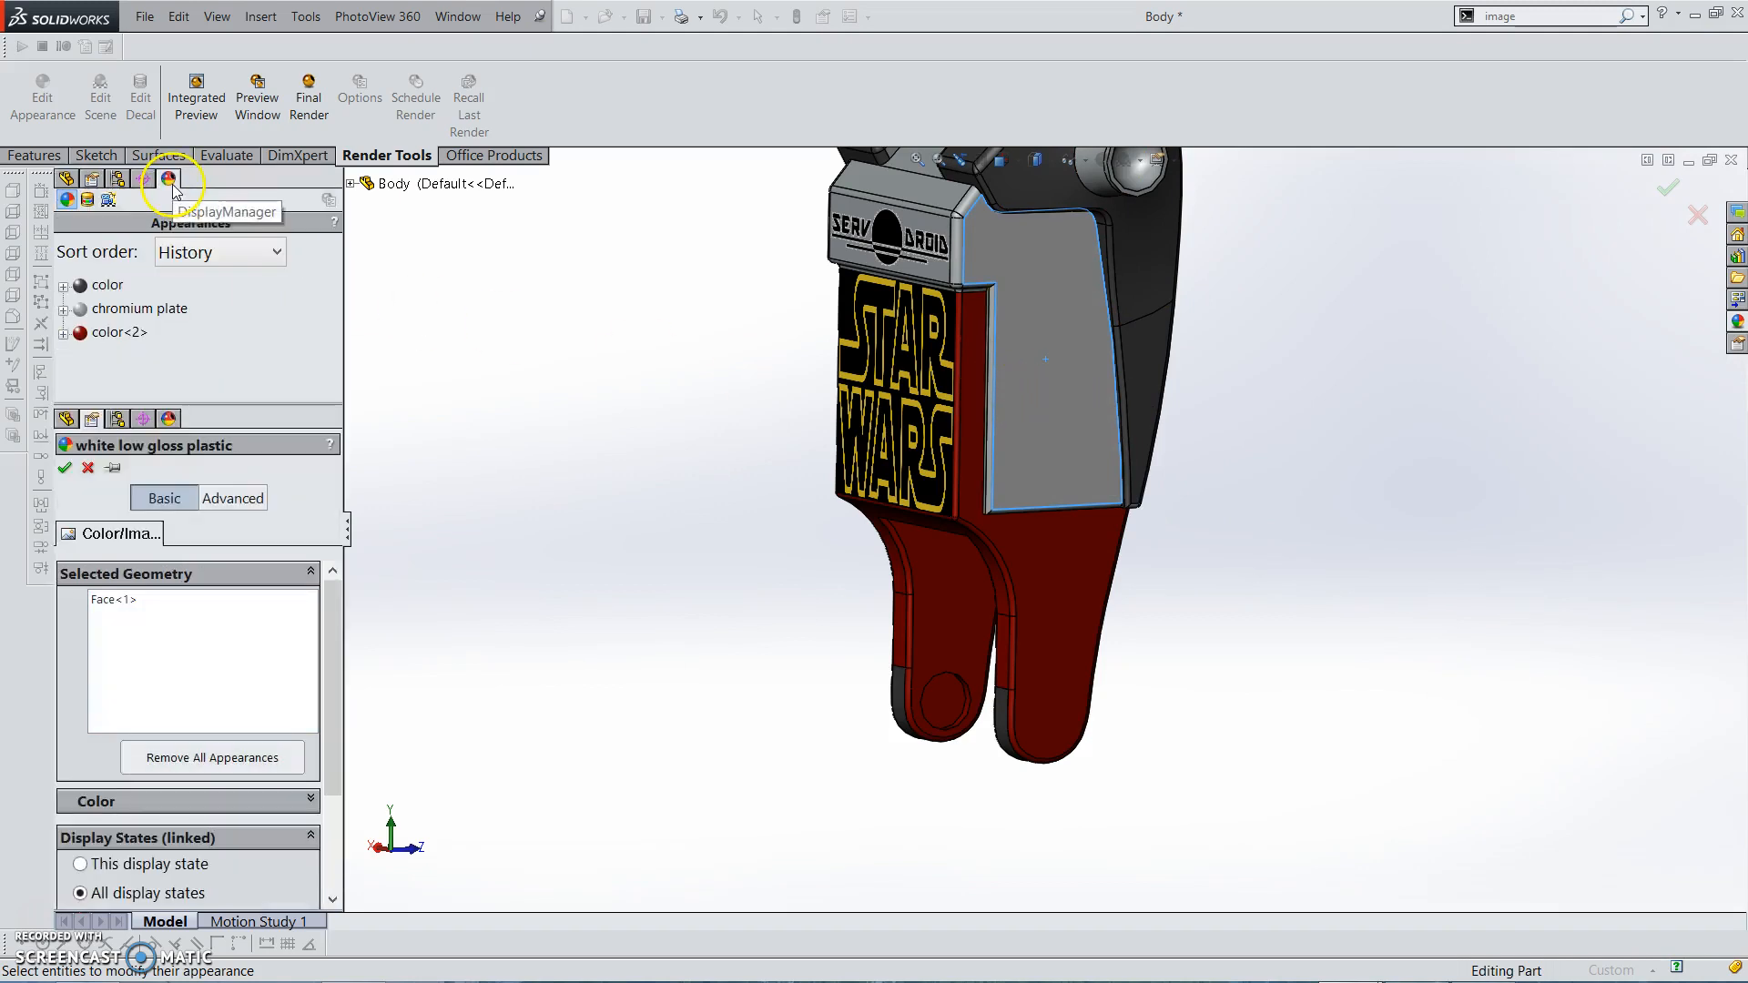
scroll(225, 678, "down", 2)
scroll(207, 719, "up", 3)
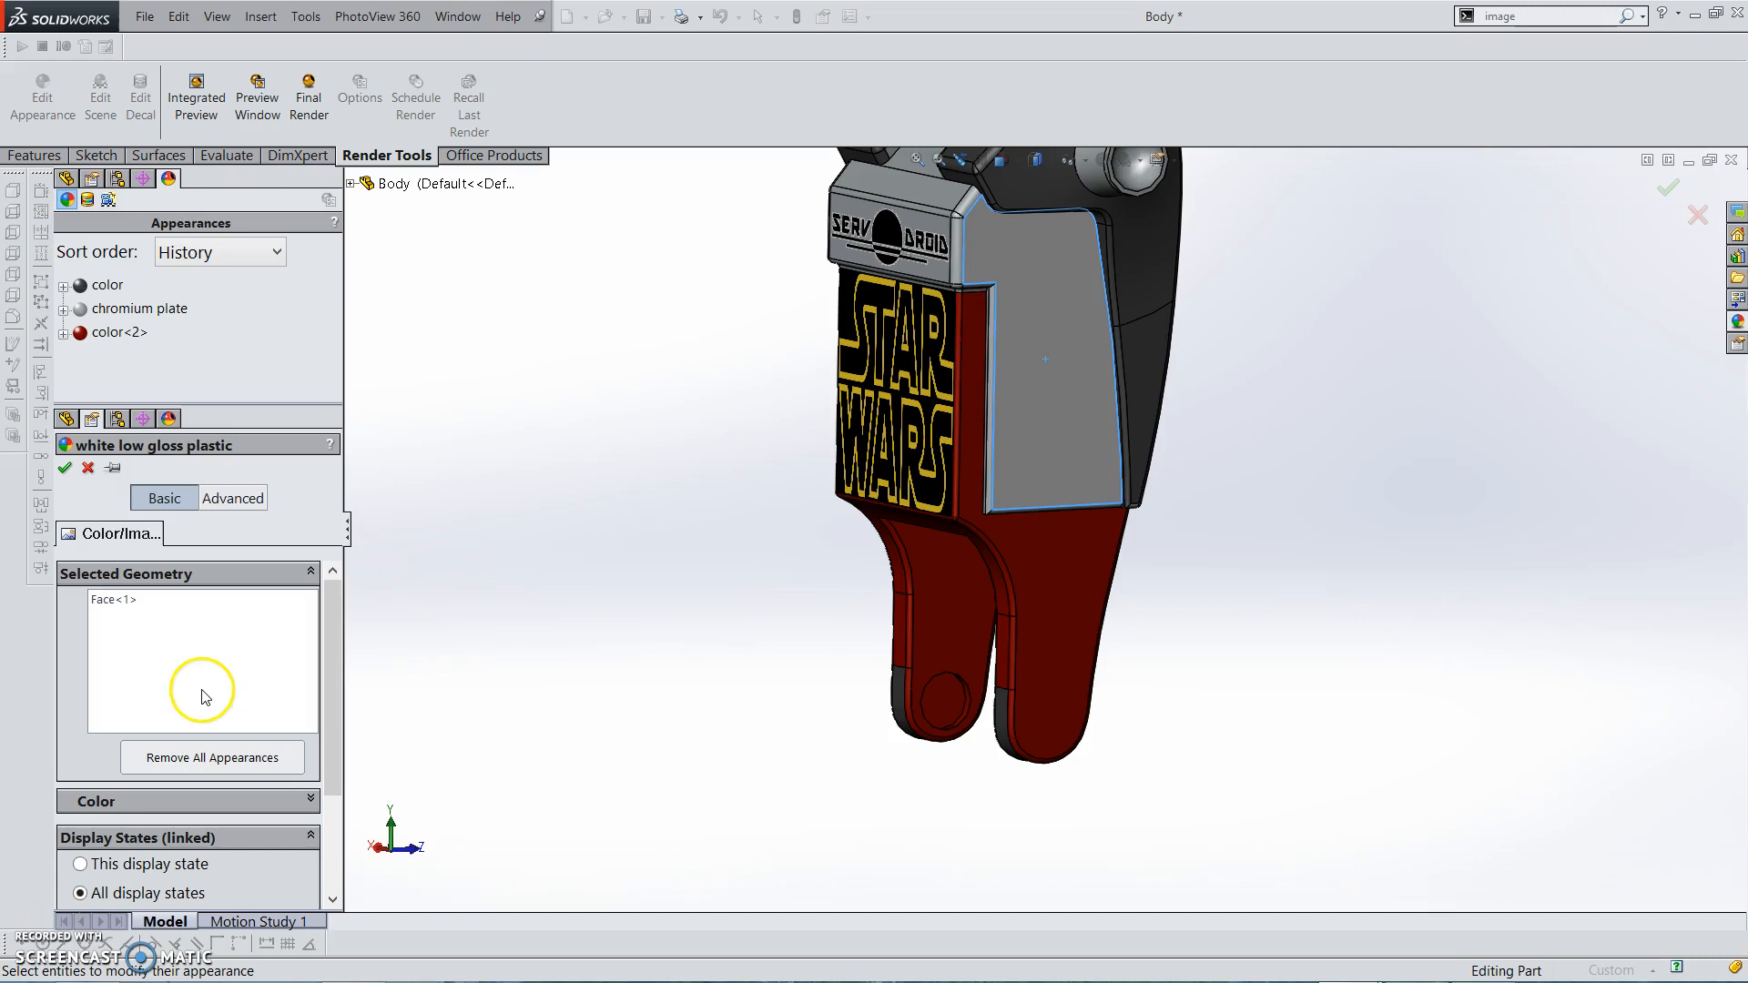
left_click(119, 333)
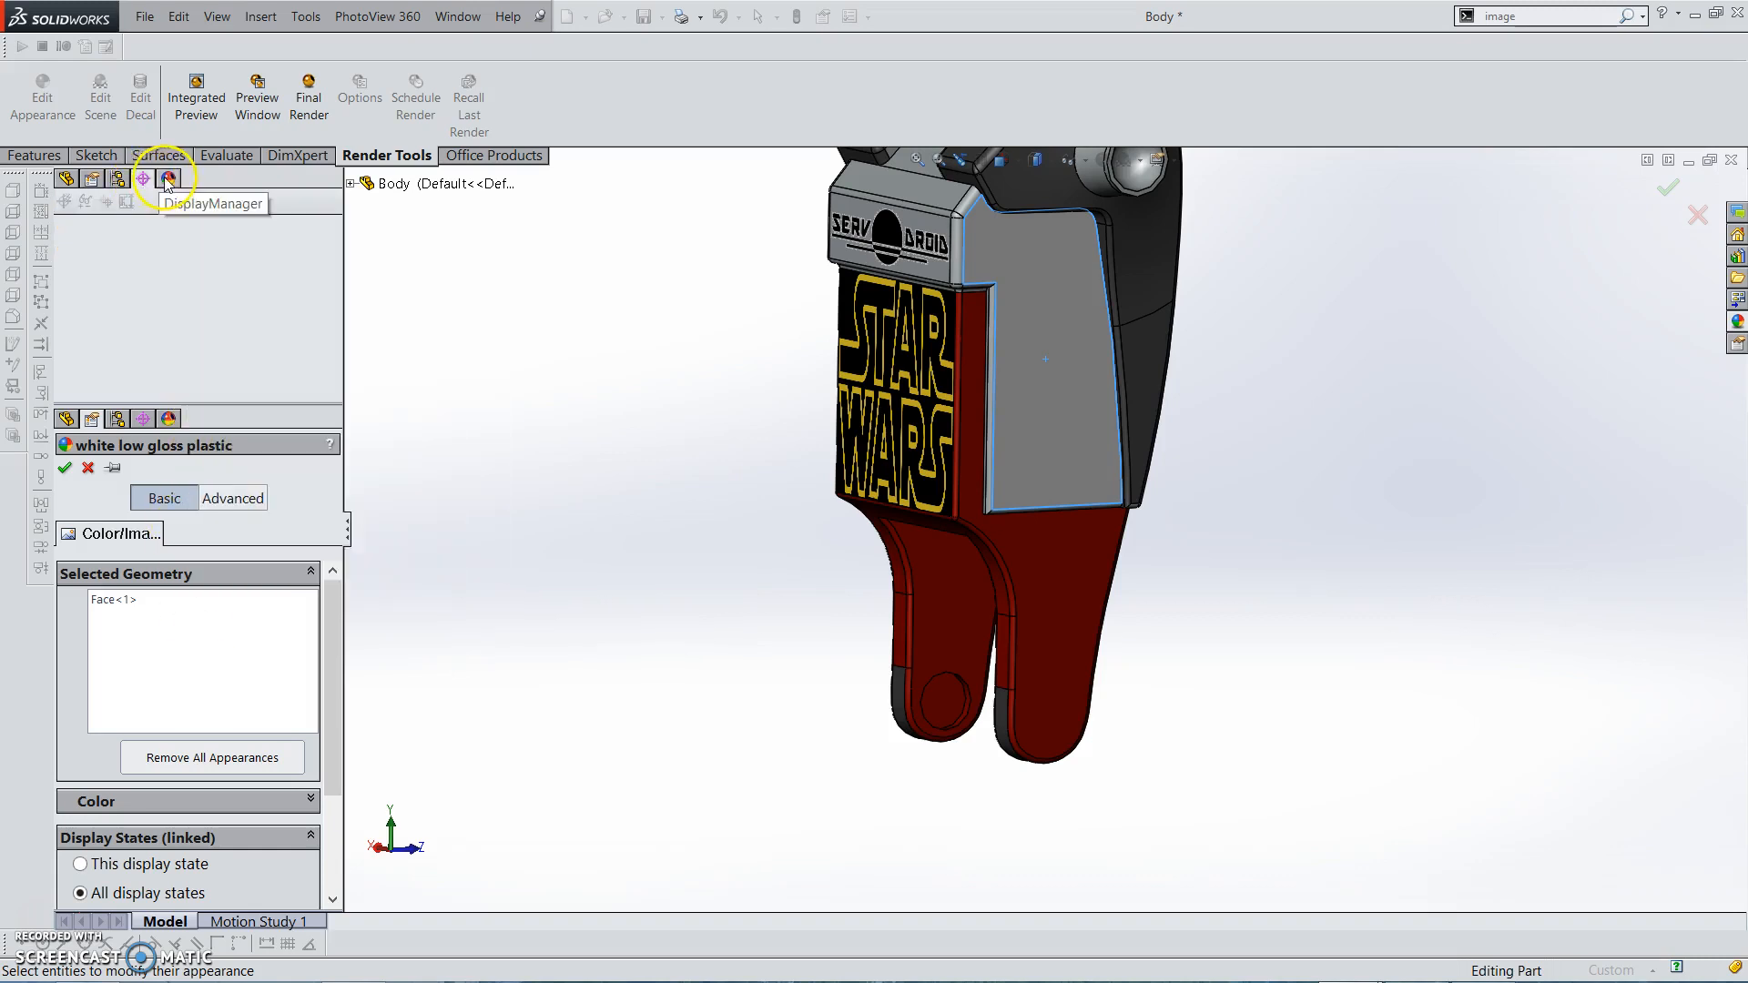
left_click(116, 186)
left_click(93, 181)
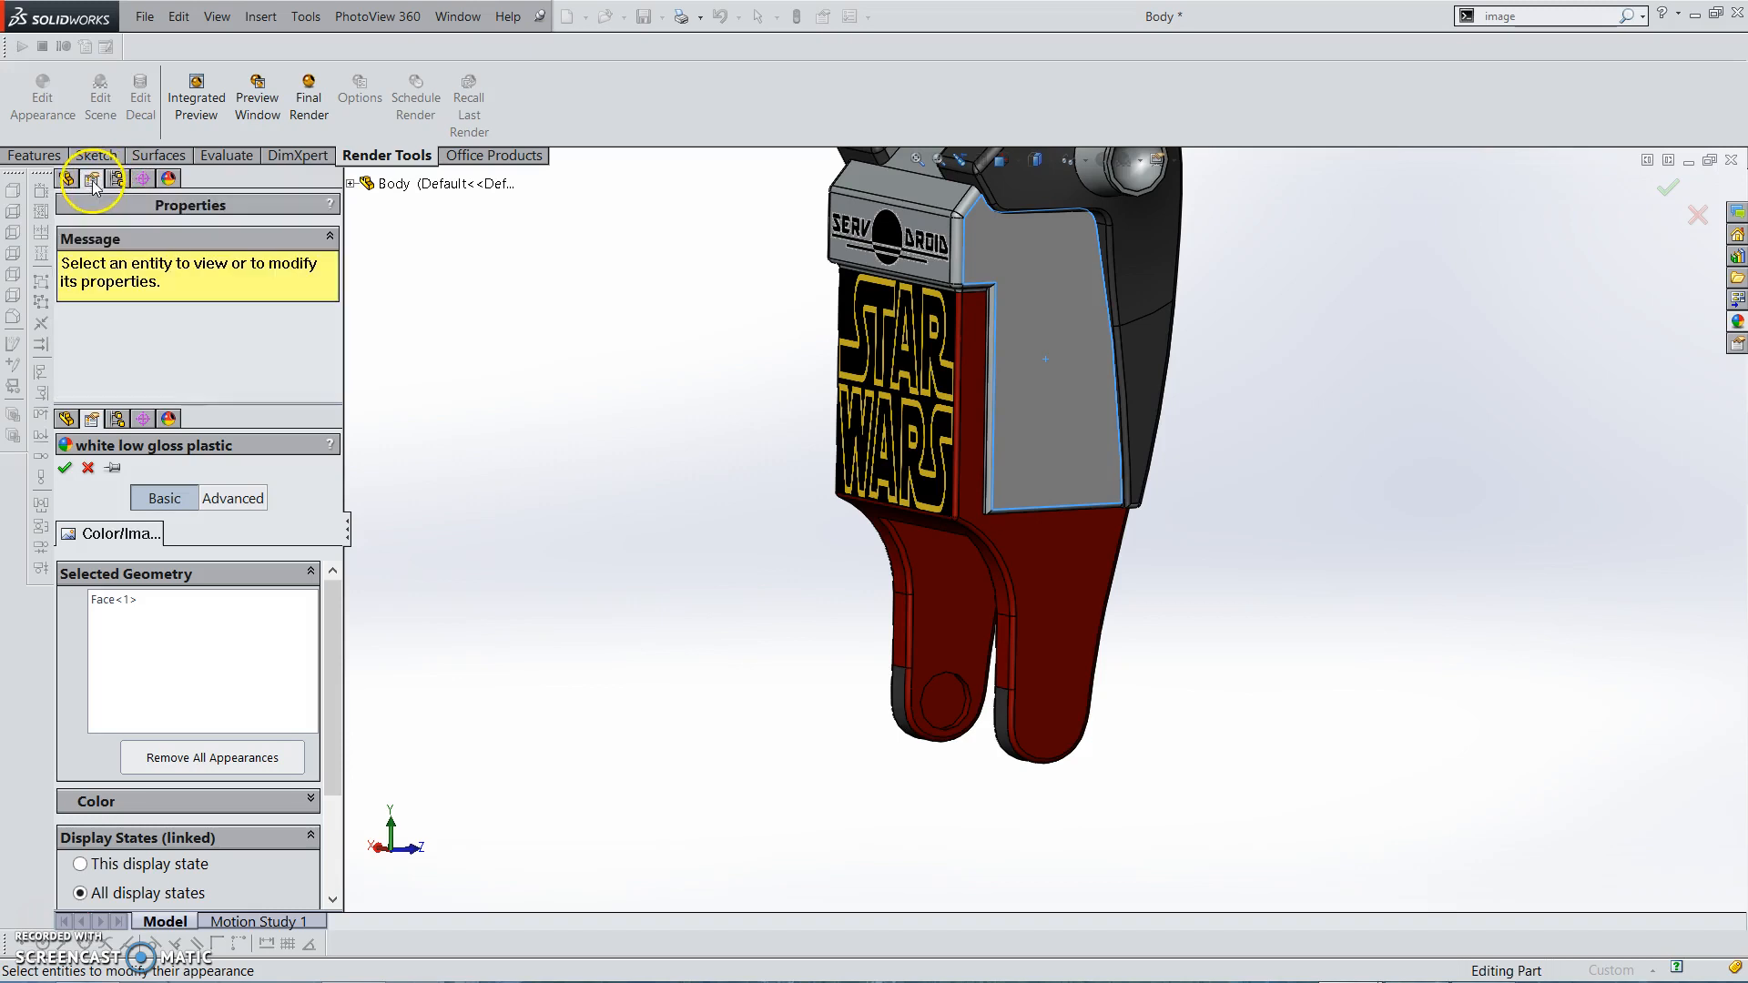
left_click(88, 467)
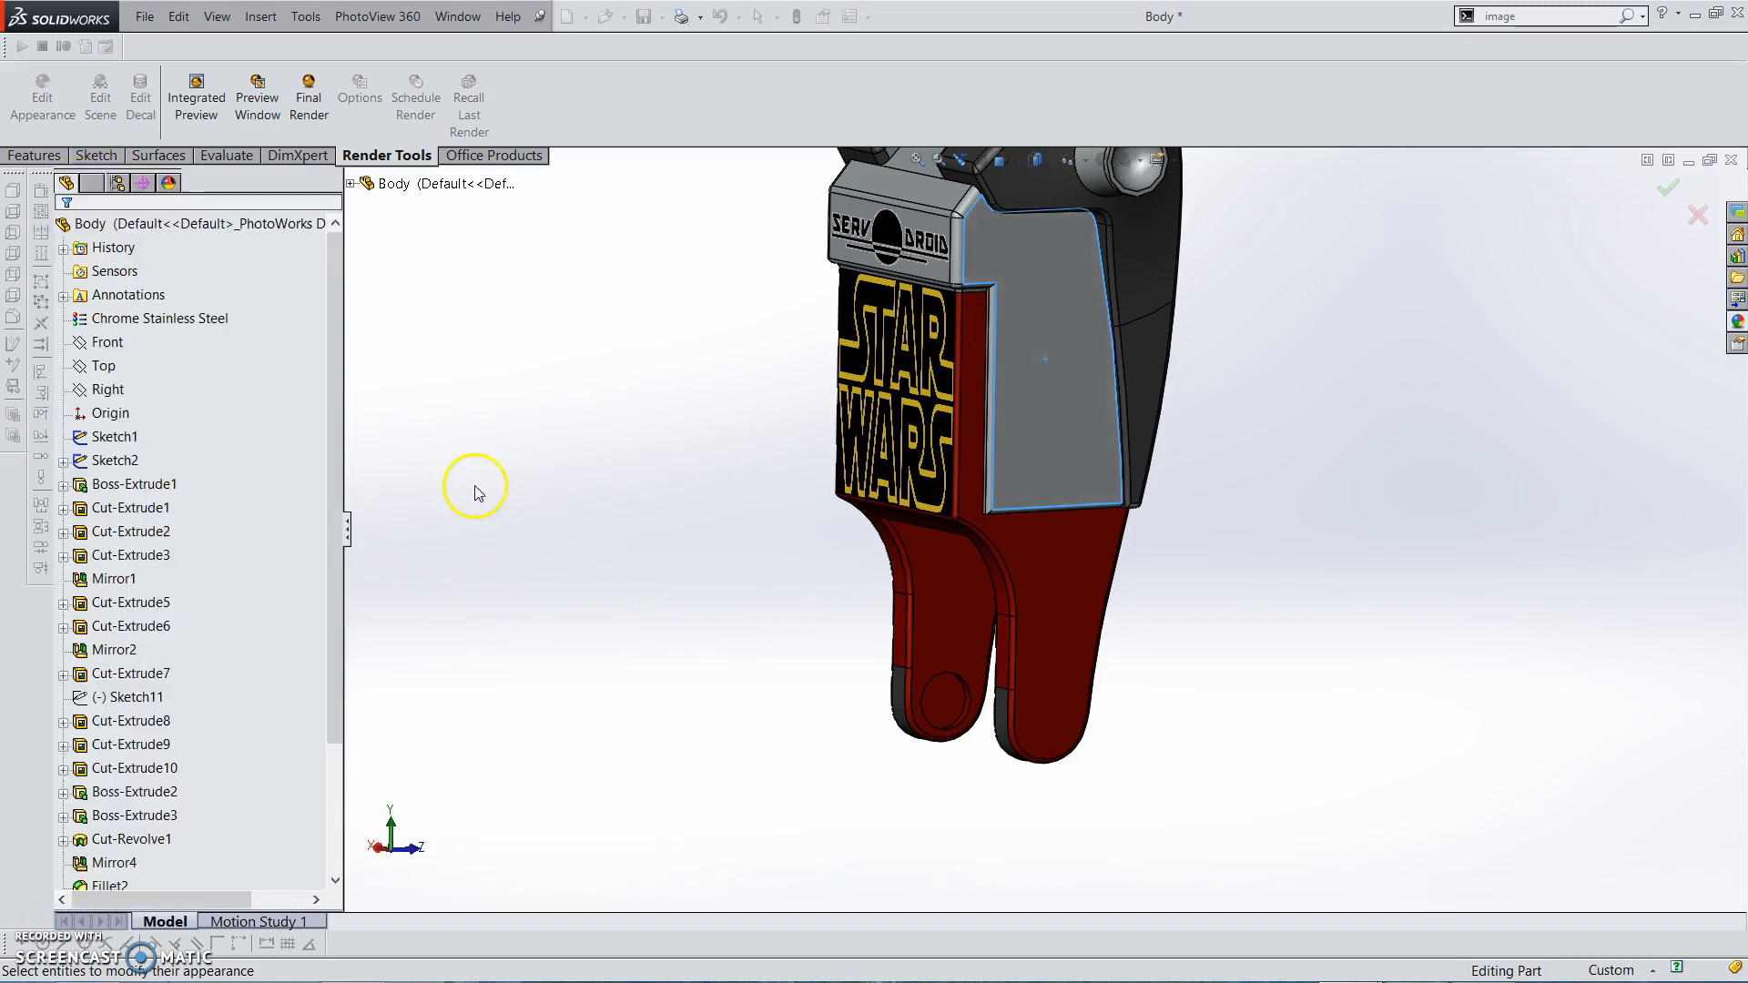
Reopen the side face's appearance for all display states and show its color options
left_click(1081, 352)
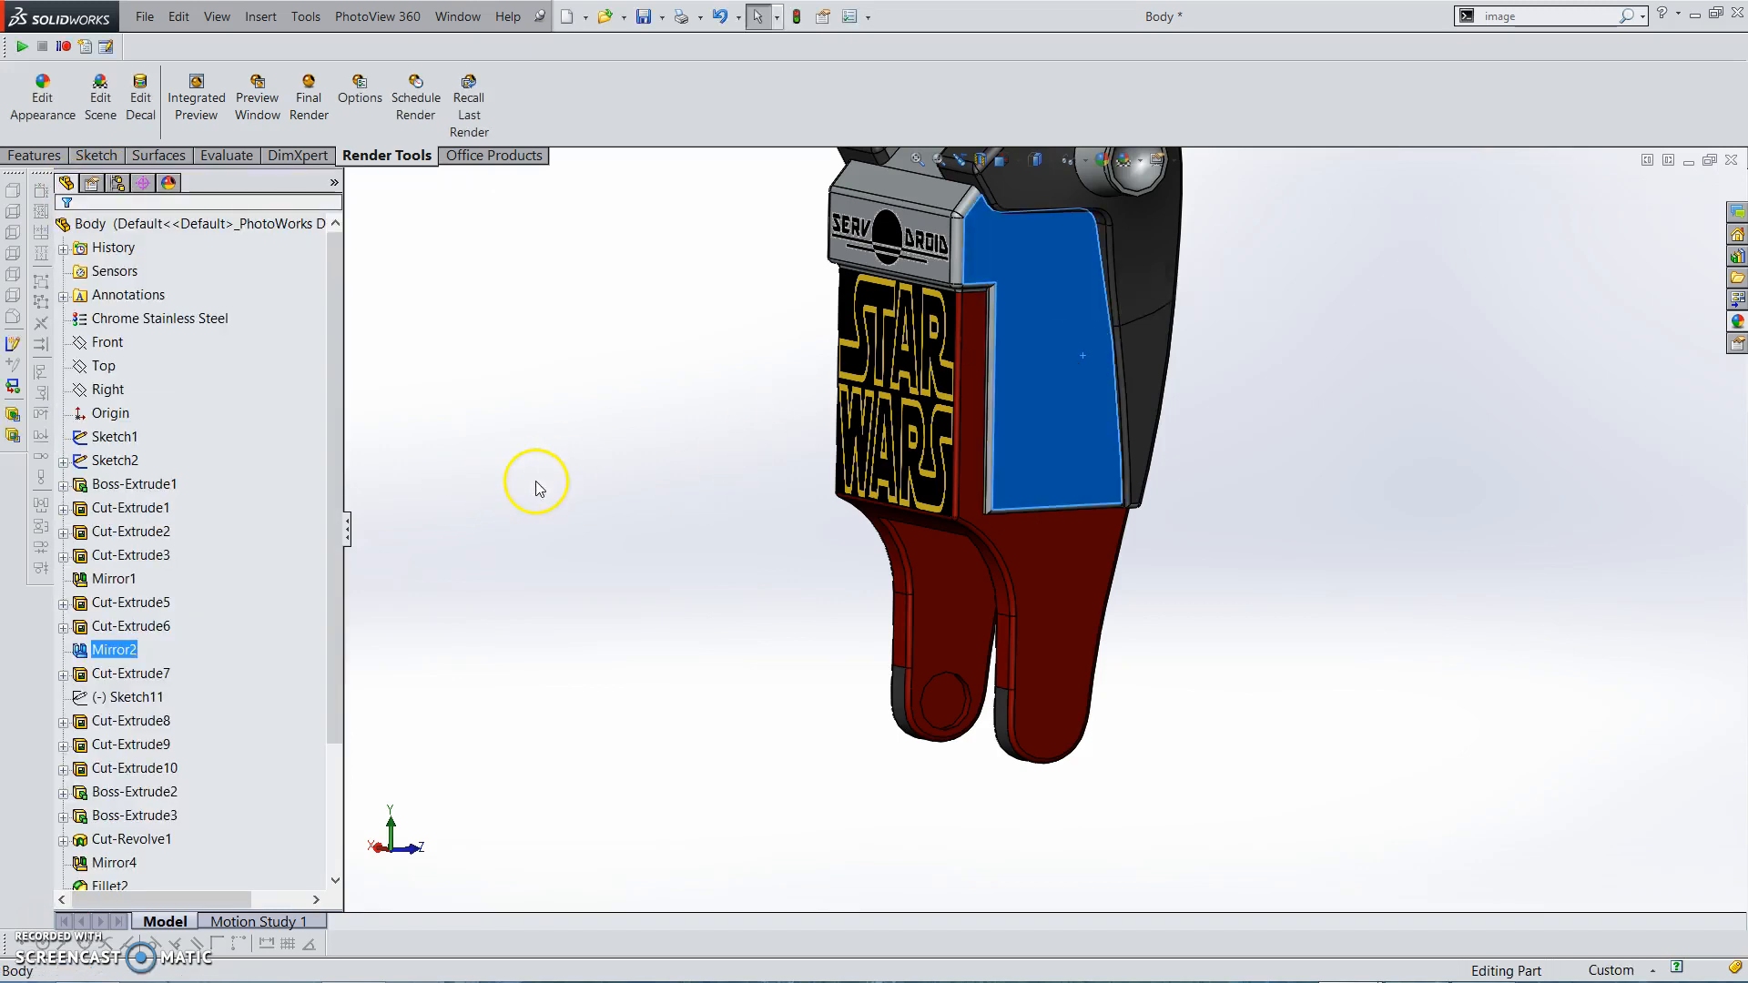
left_click(539, 482)
left_click(995, 353)
left_click(1059, 348)
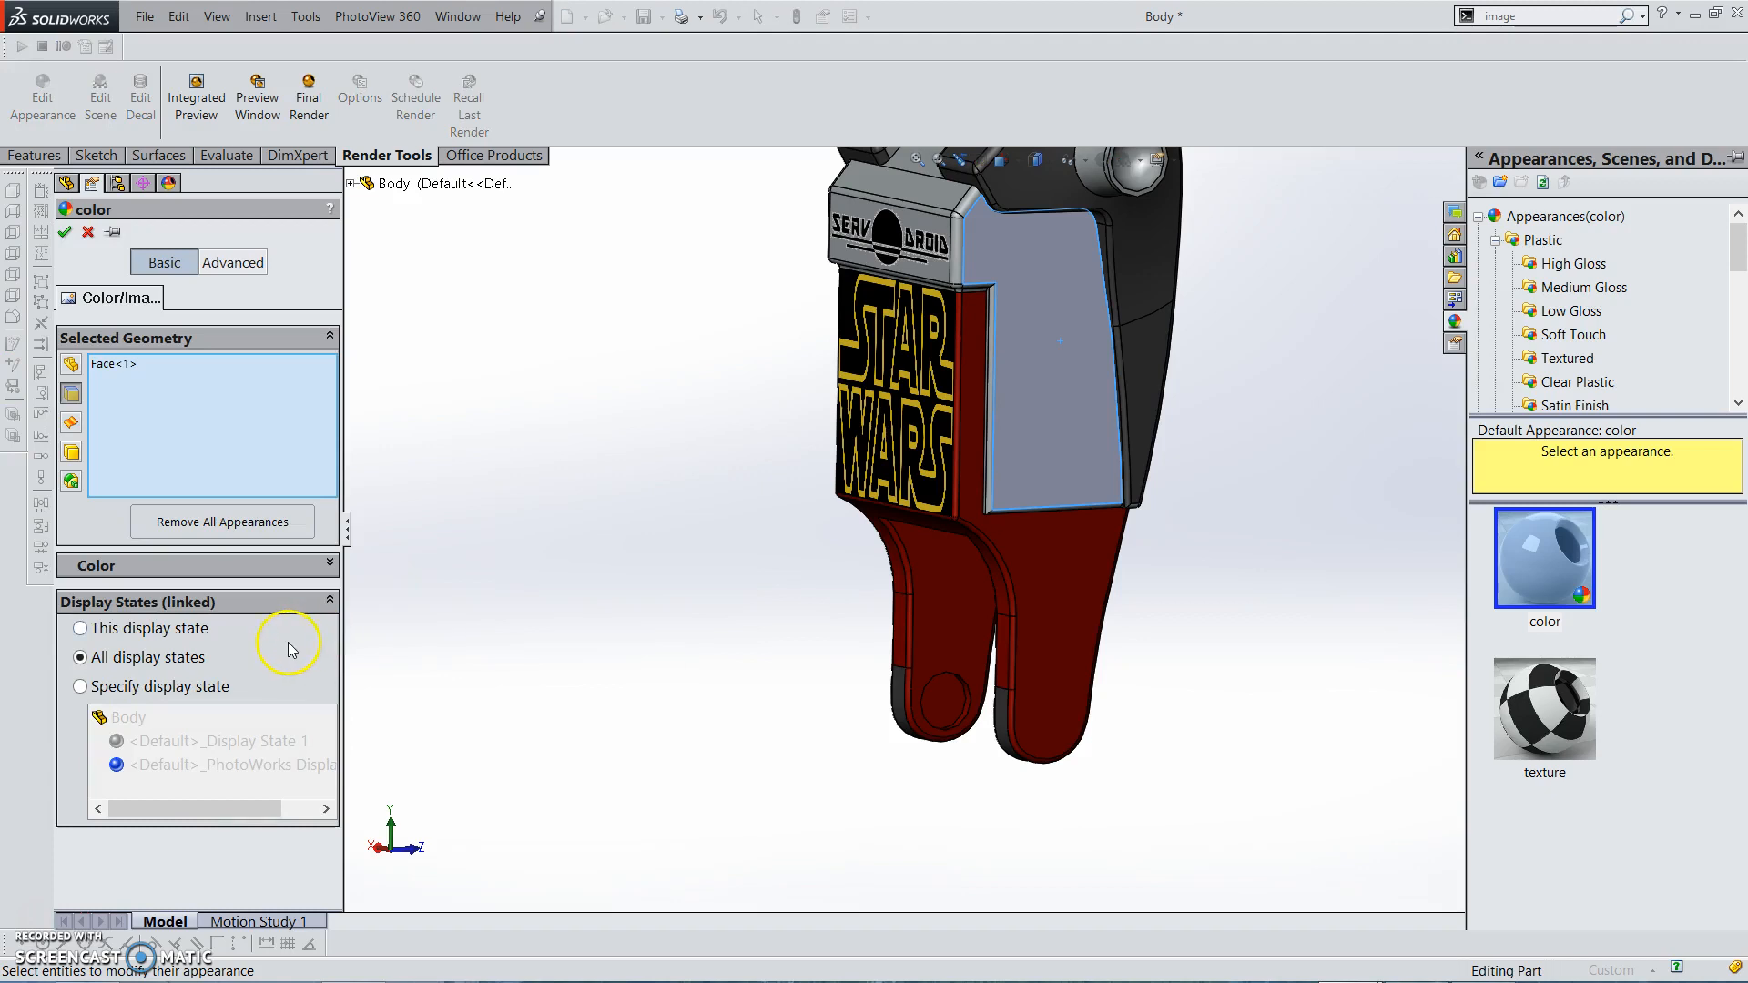
left_click(198, 566)
Try several transparent colors on the Body's side face, ending with cyan at RGB 0, 255, 255
left_click(184, 471)
left_click(164, 475)
left_click(241, 456)
left_click(164, 454)
left_click(229, 469)
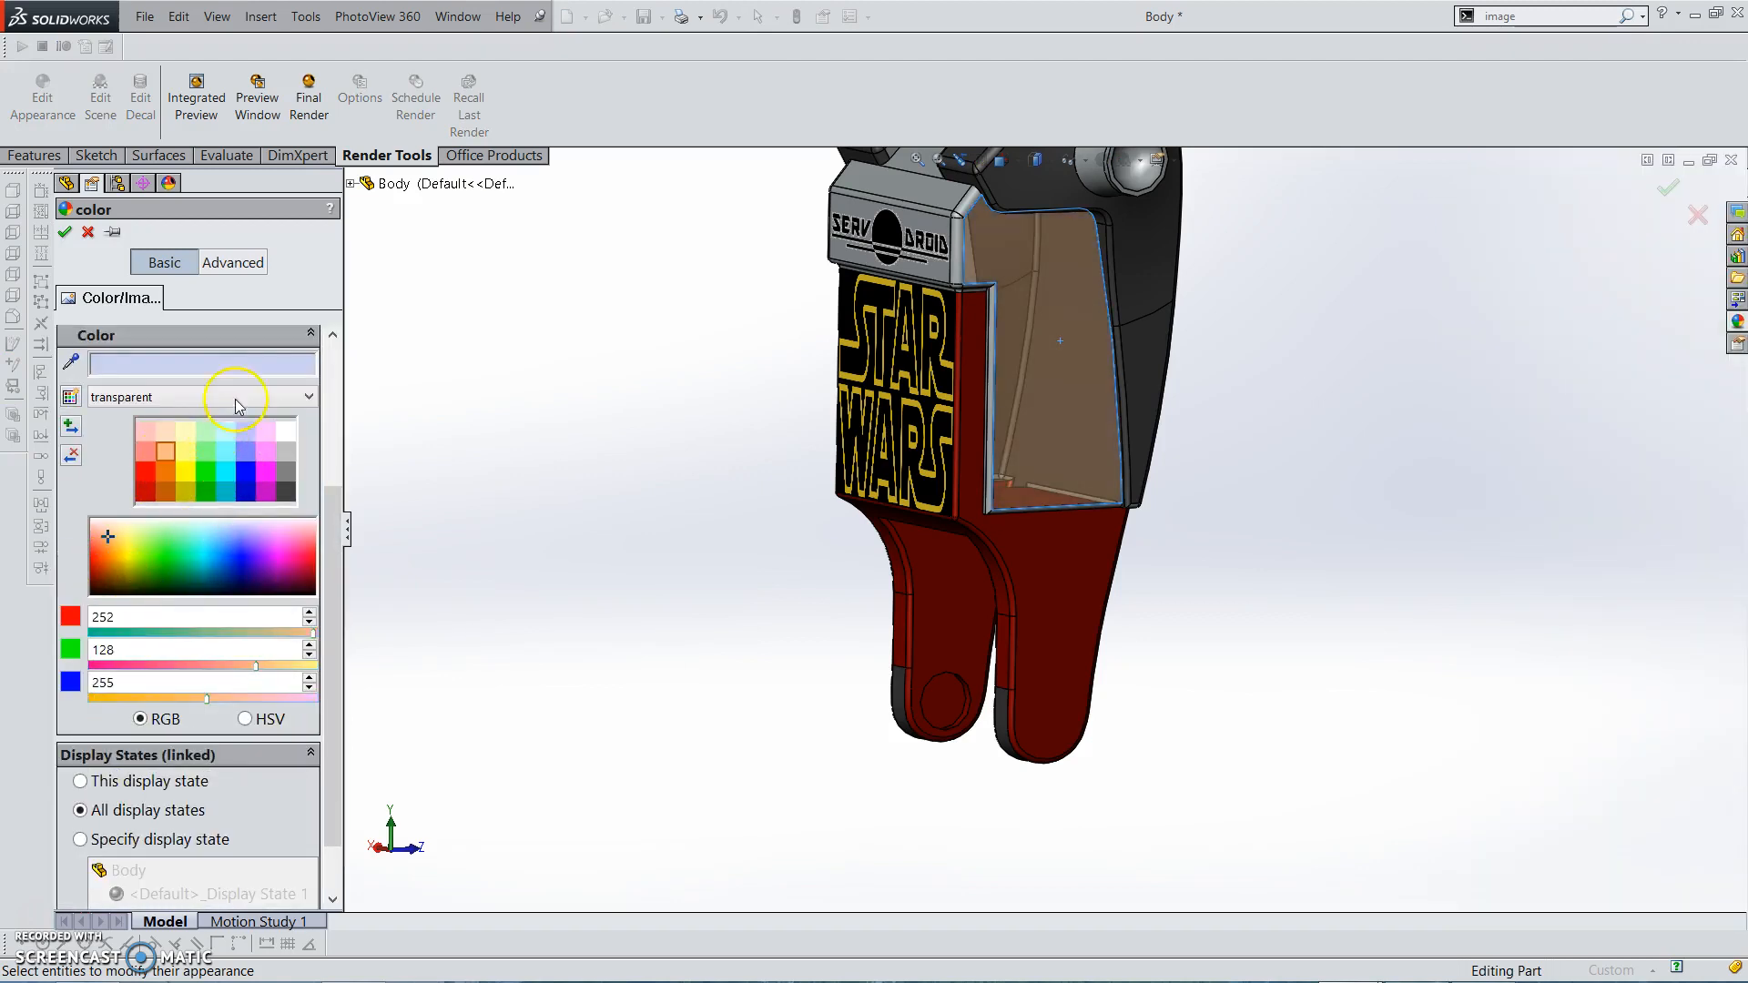
Try standard red shades on the Body's side face, set it to pink at RGB 255, 128, 255, and accept
left_click(173, 397)
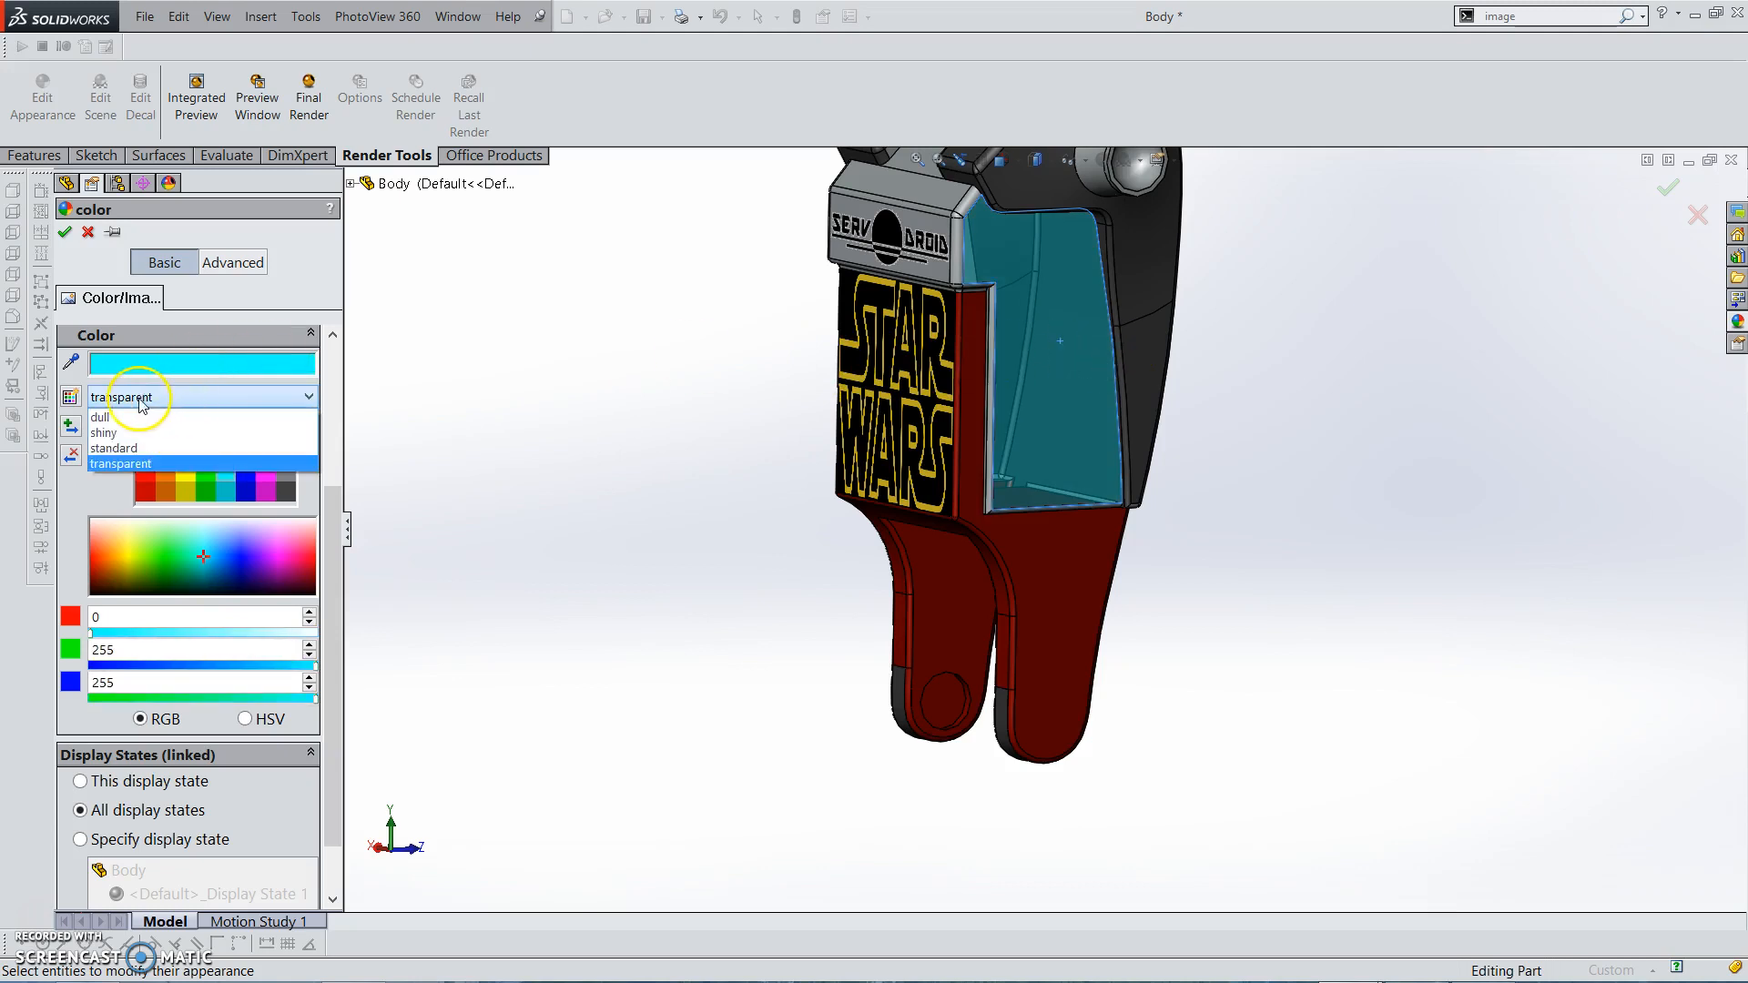
left_click(116, 448)
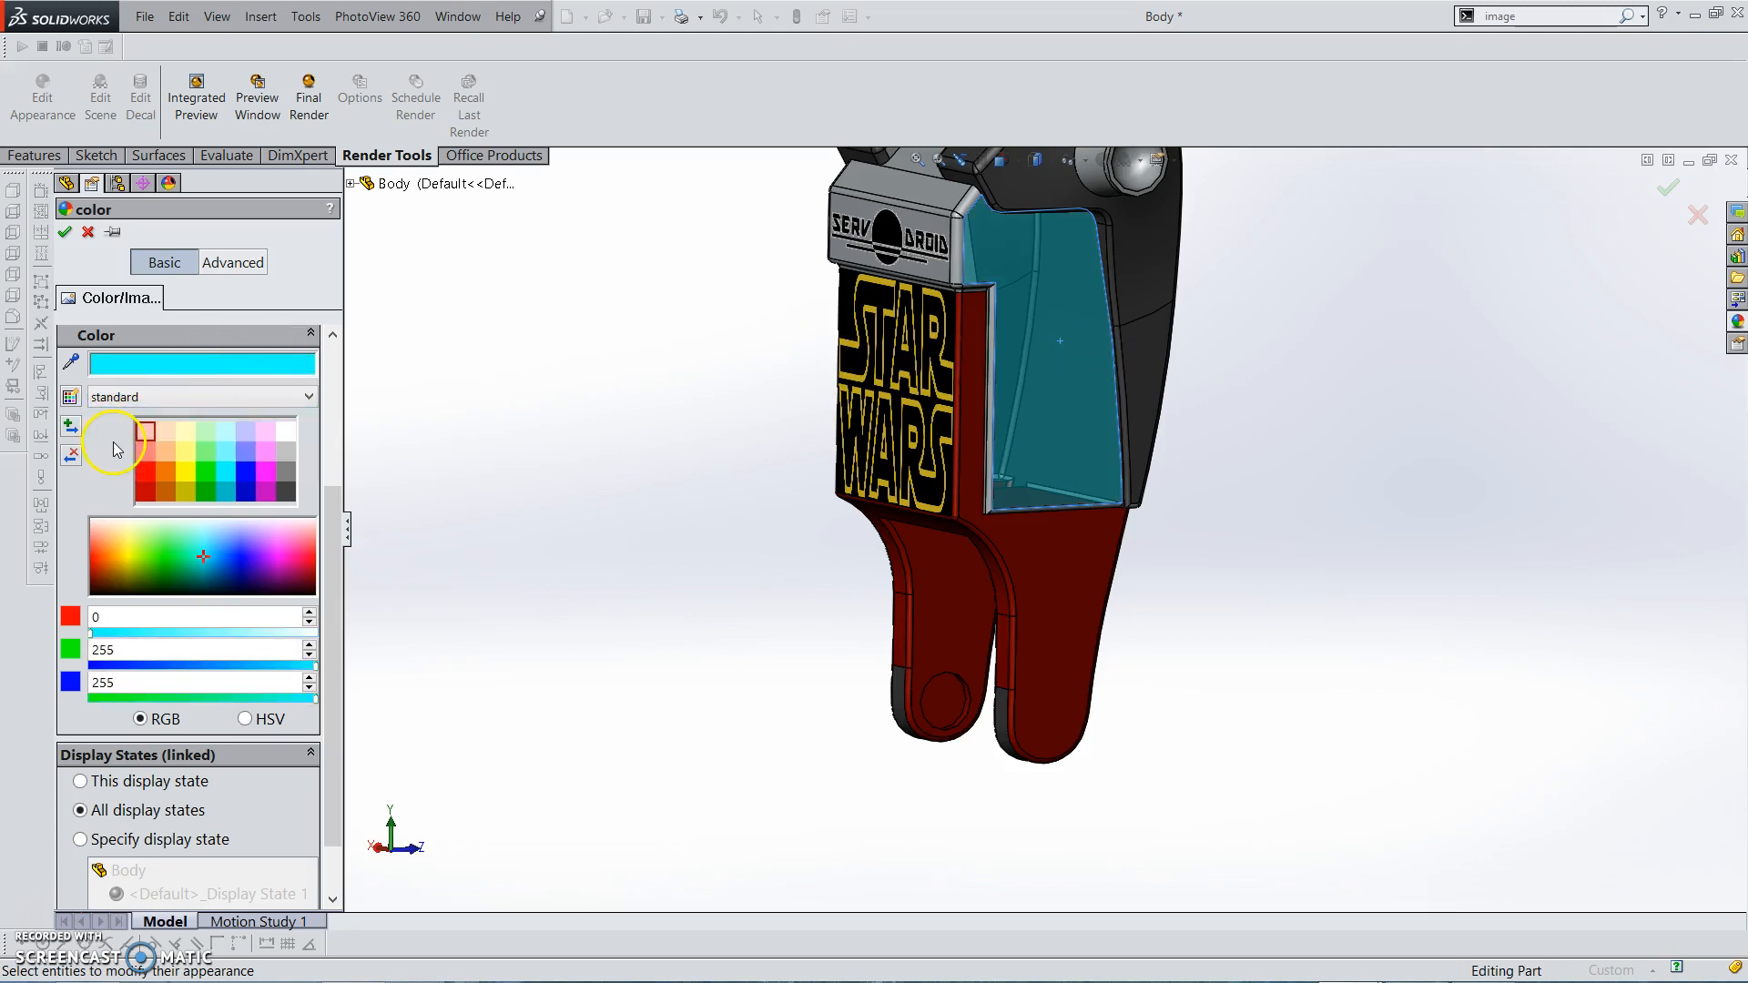
left_click(149, 476)
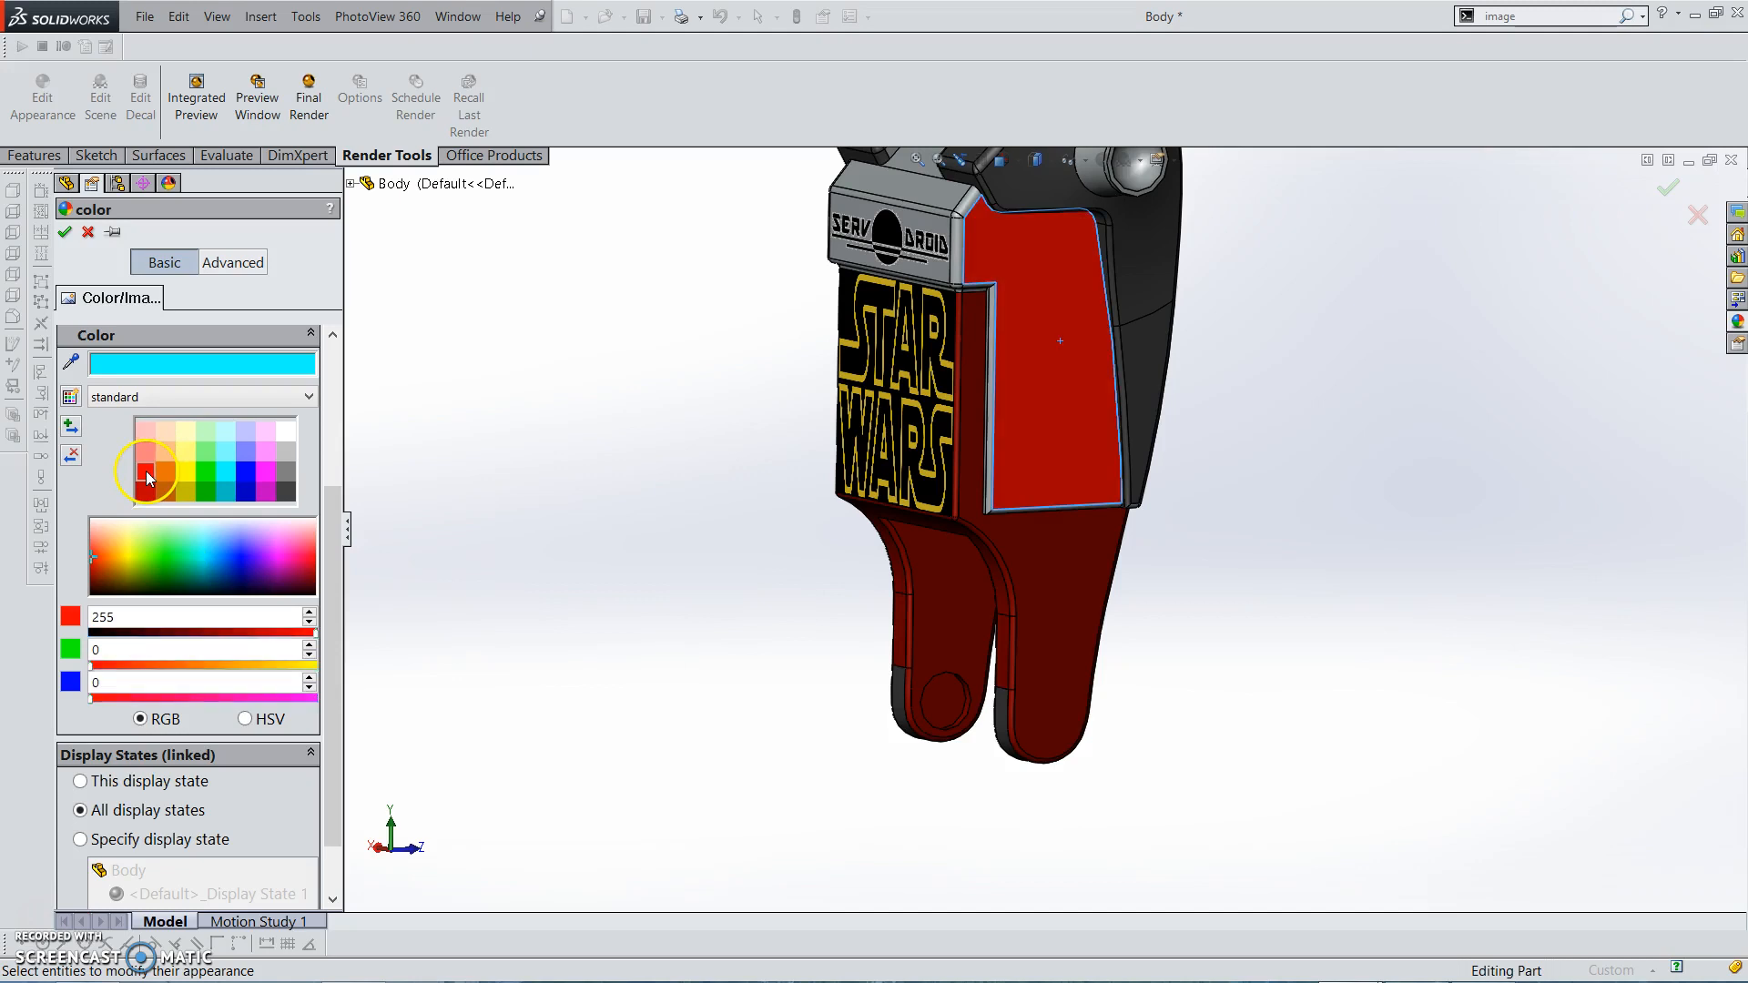
left_click(148, 492)
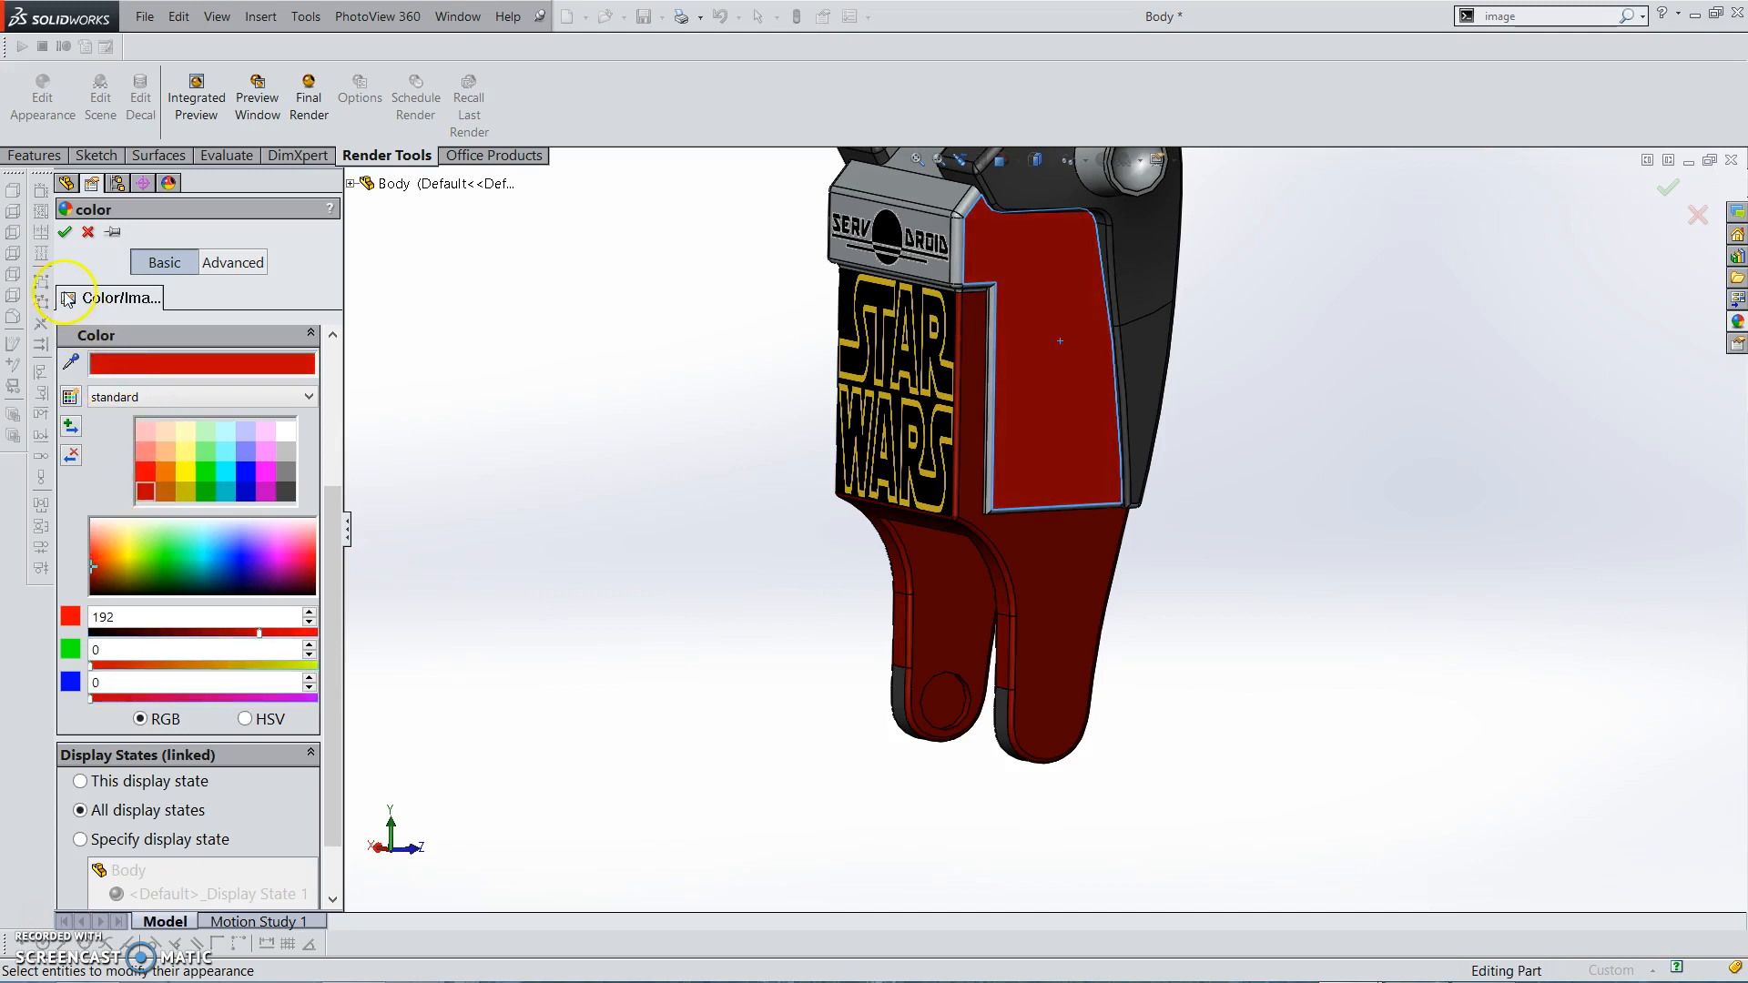
left_click(266, 451)
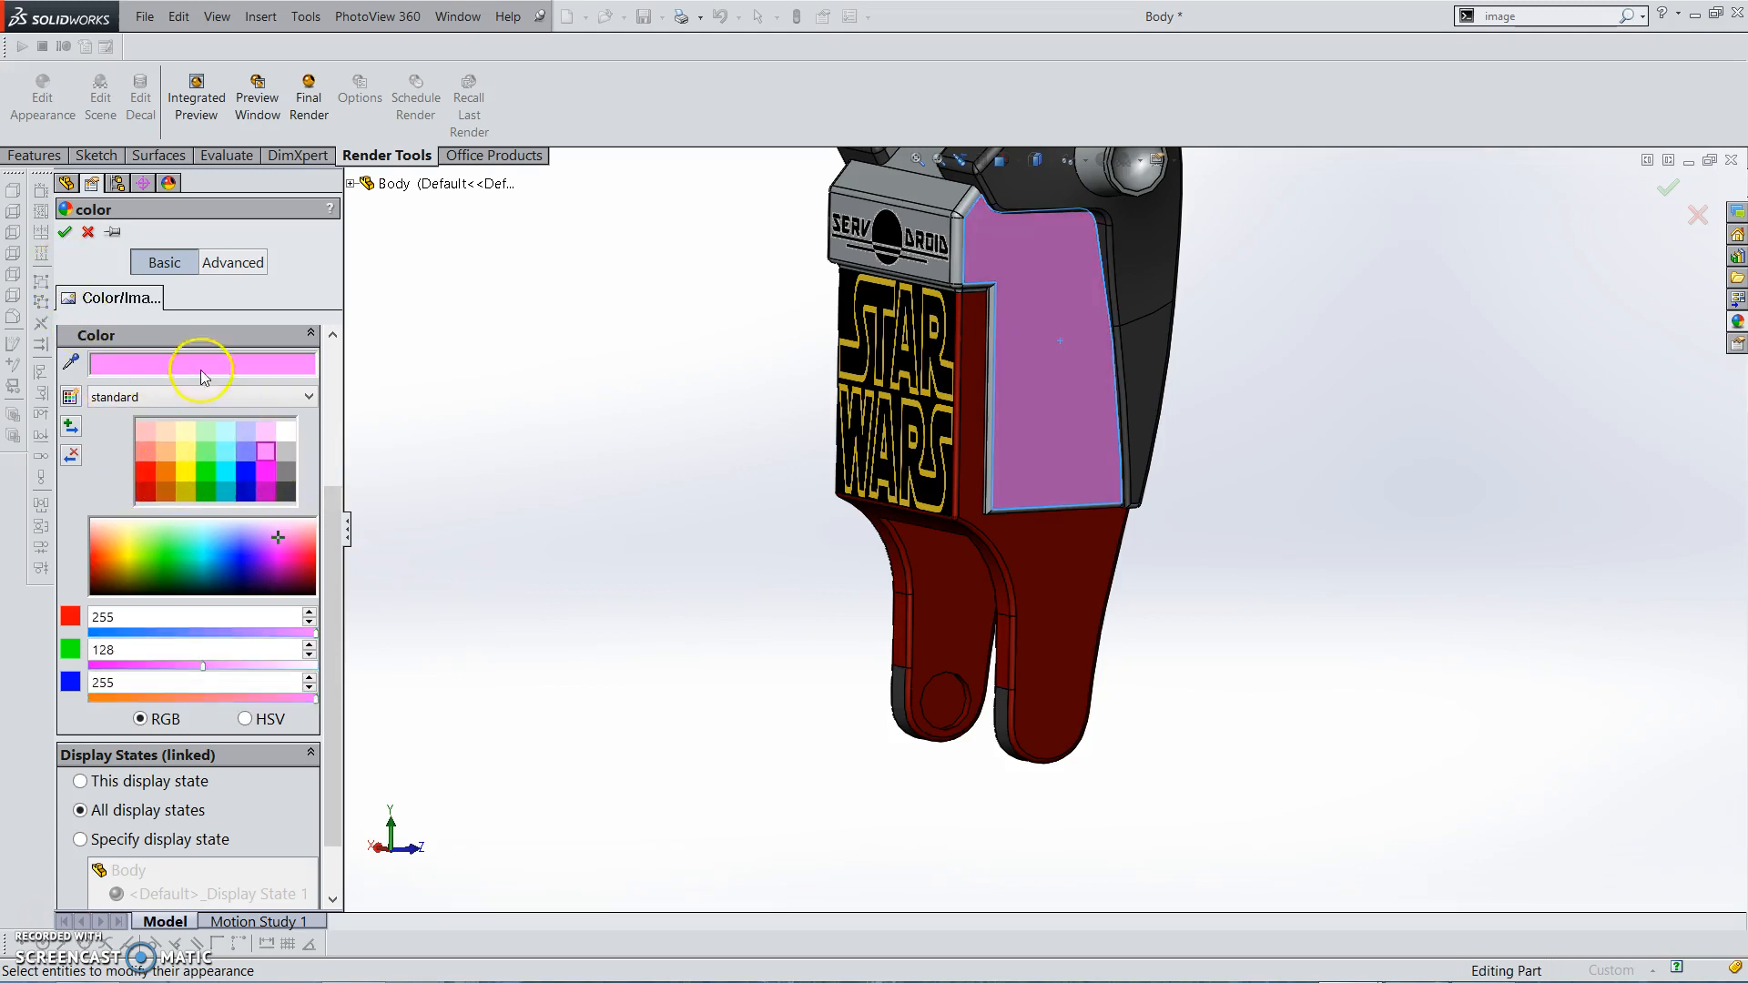
left_click(71, 236)
Switch from the Body part to the Pit Droid assembly, framing the droid's torso and head
middle_click_drag(605, 546, 1350, 422)
middle_click_drag(1077, 214, 1171, 331)
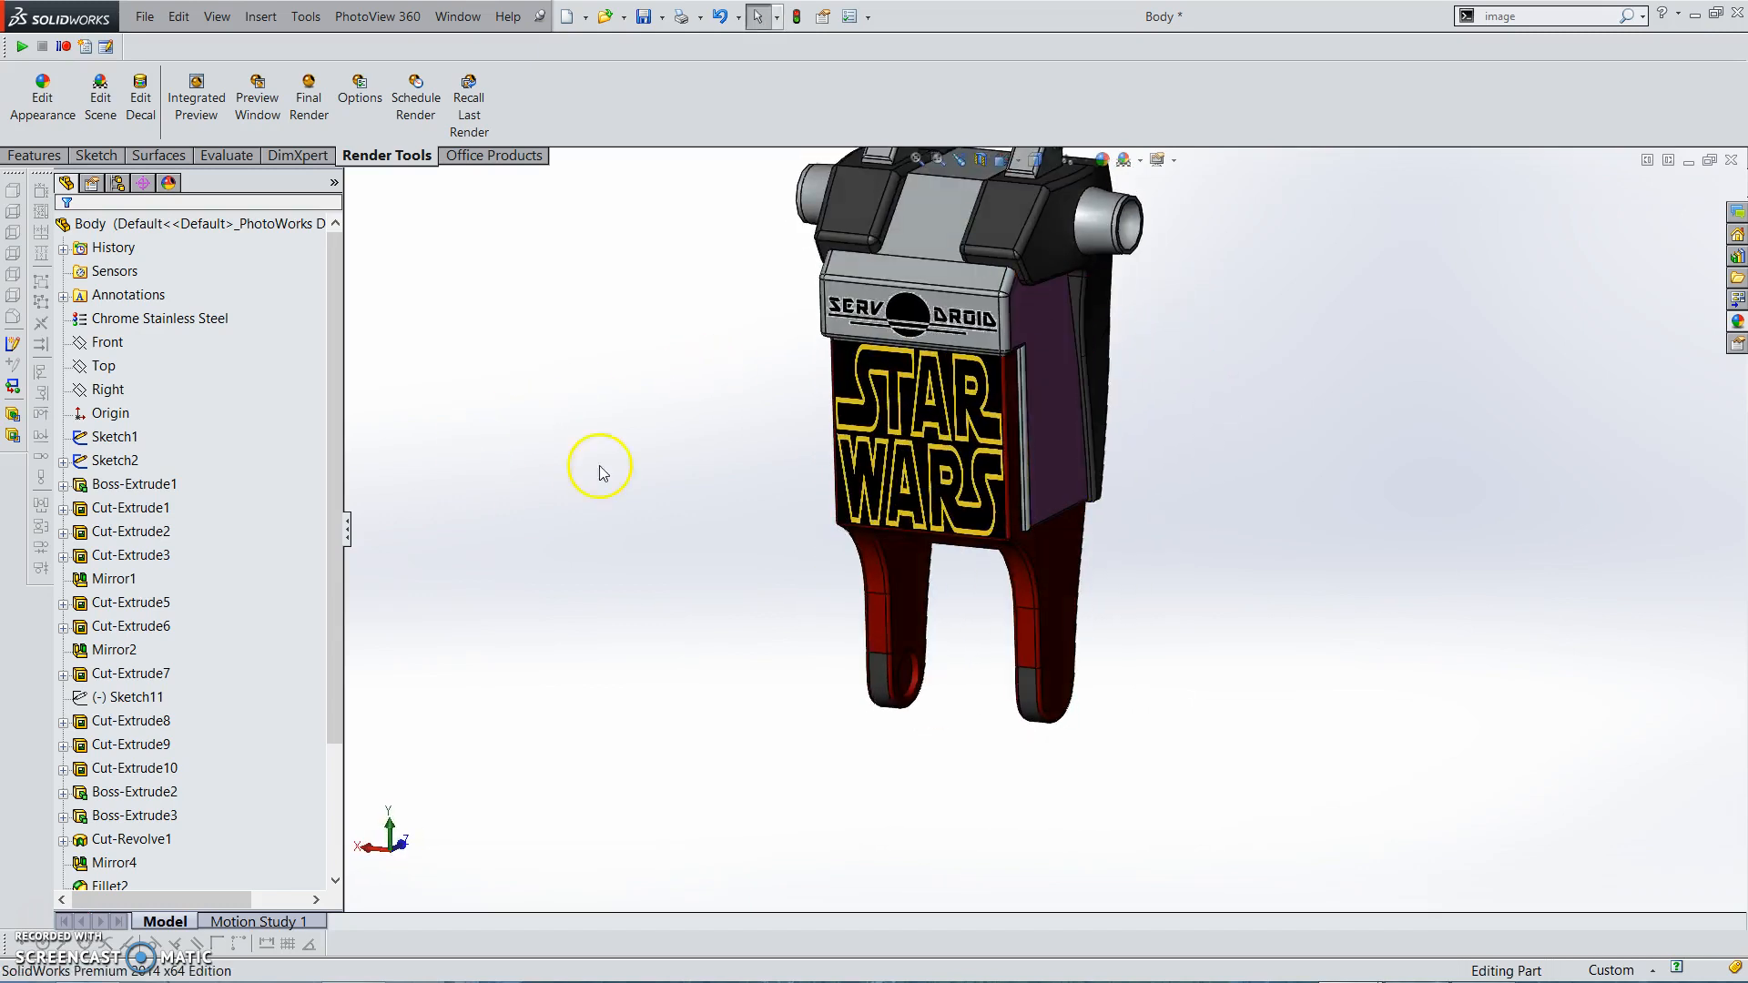
key("ctrl+Tab")
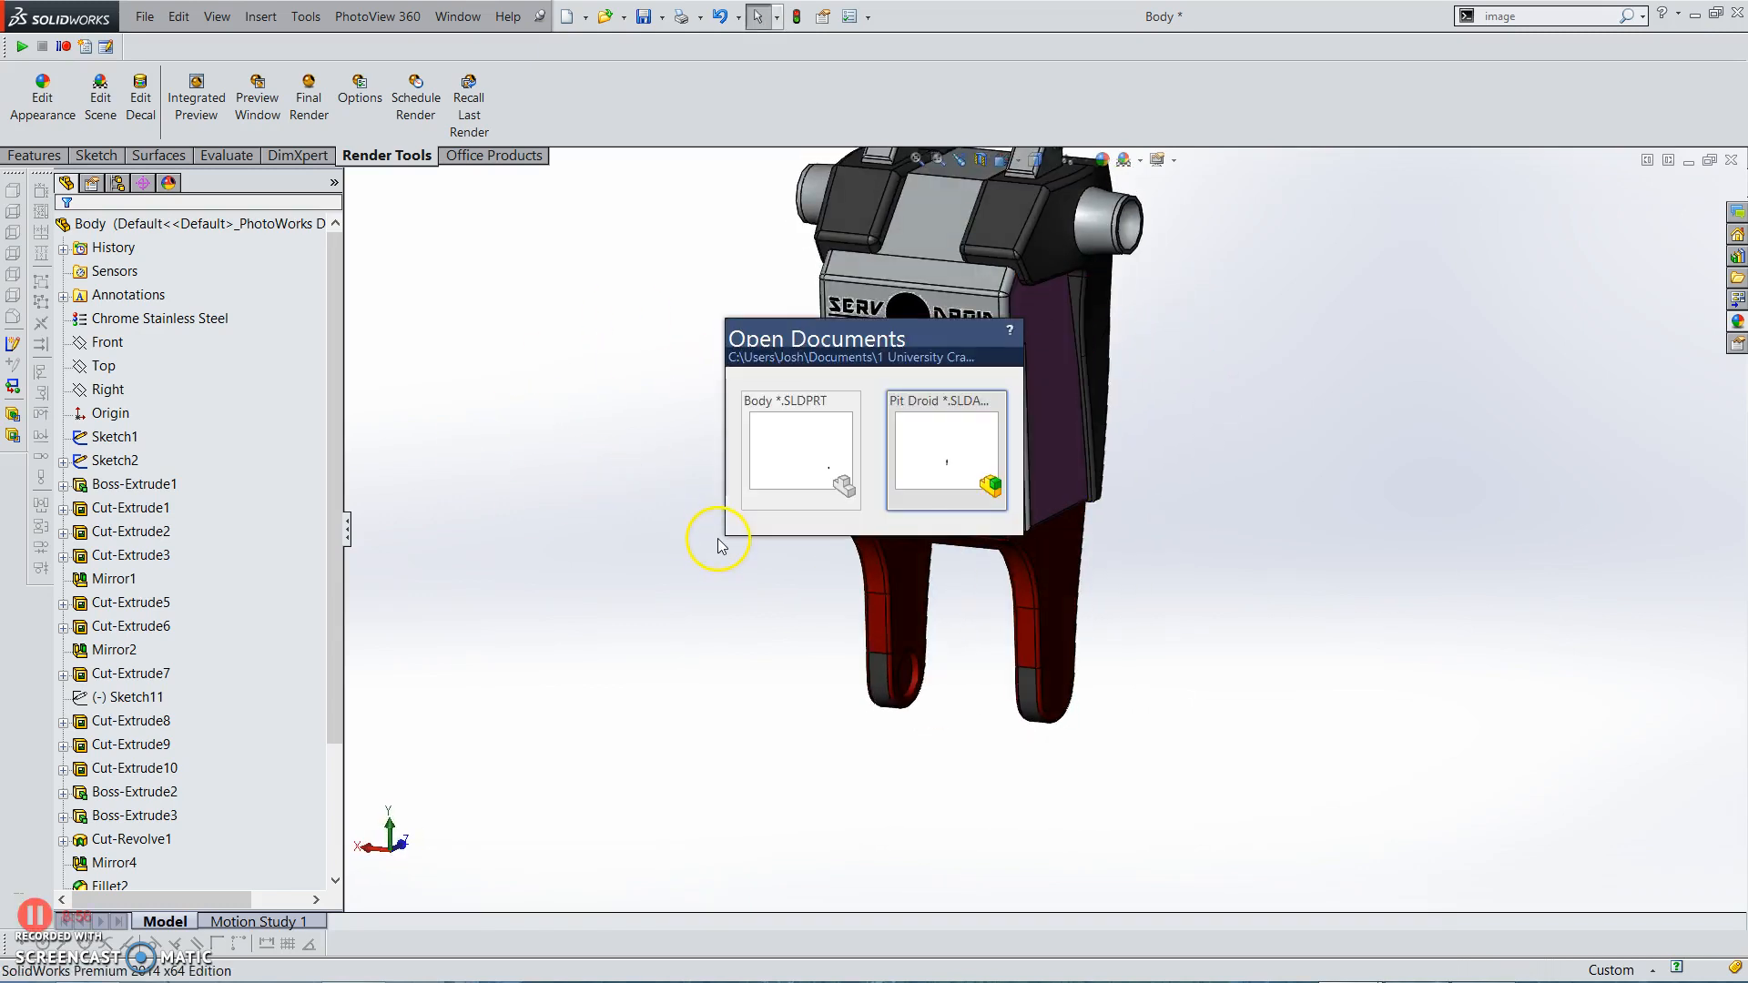
left_click(919, 447)
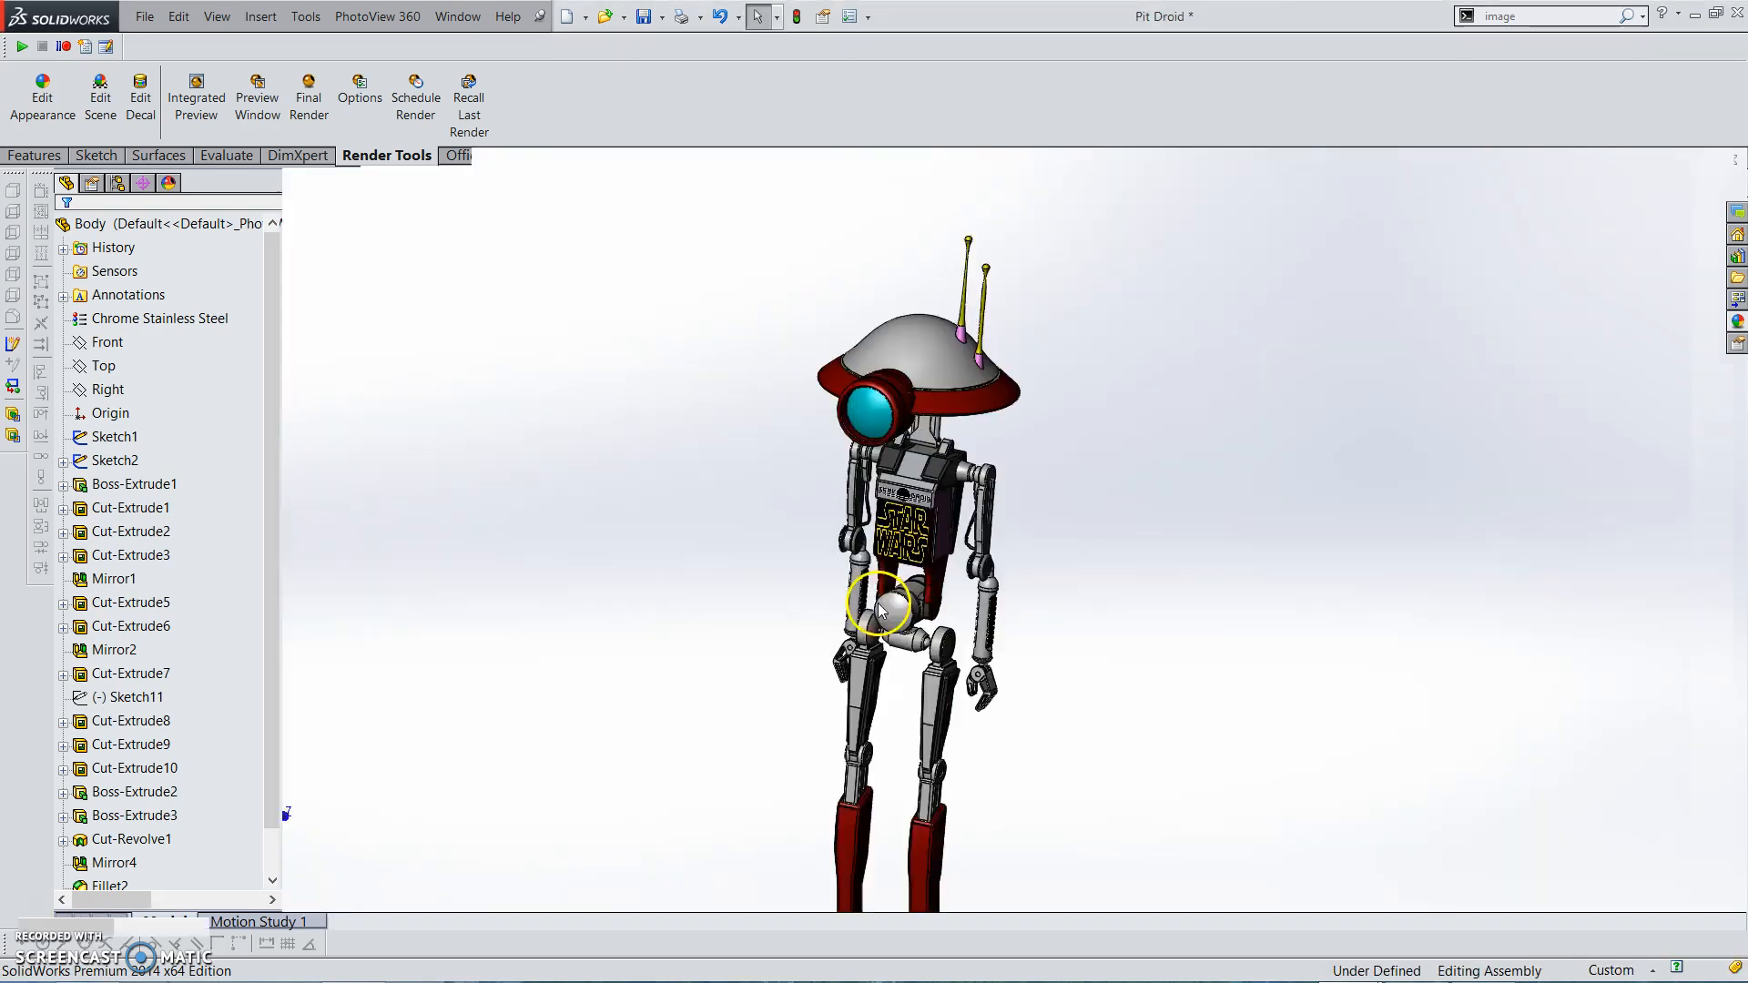
key("ctrl+Tab")
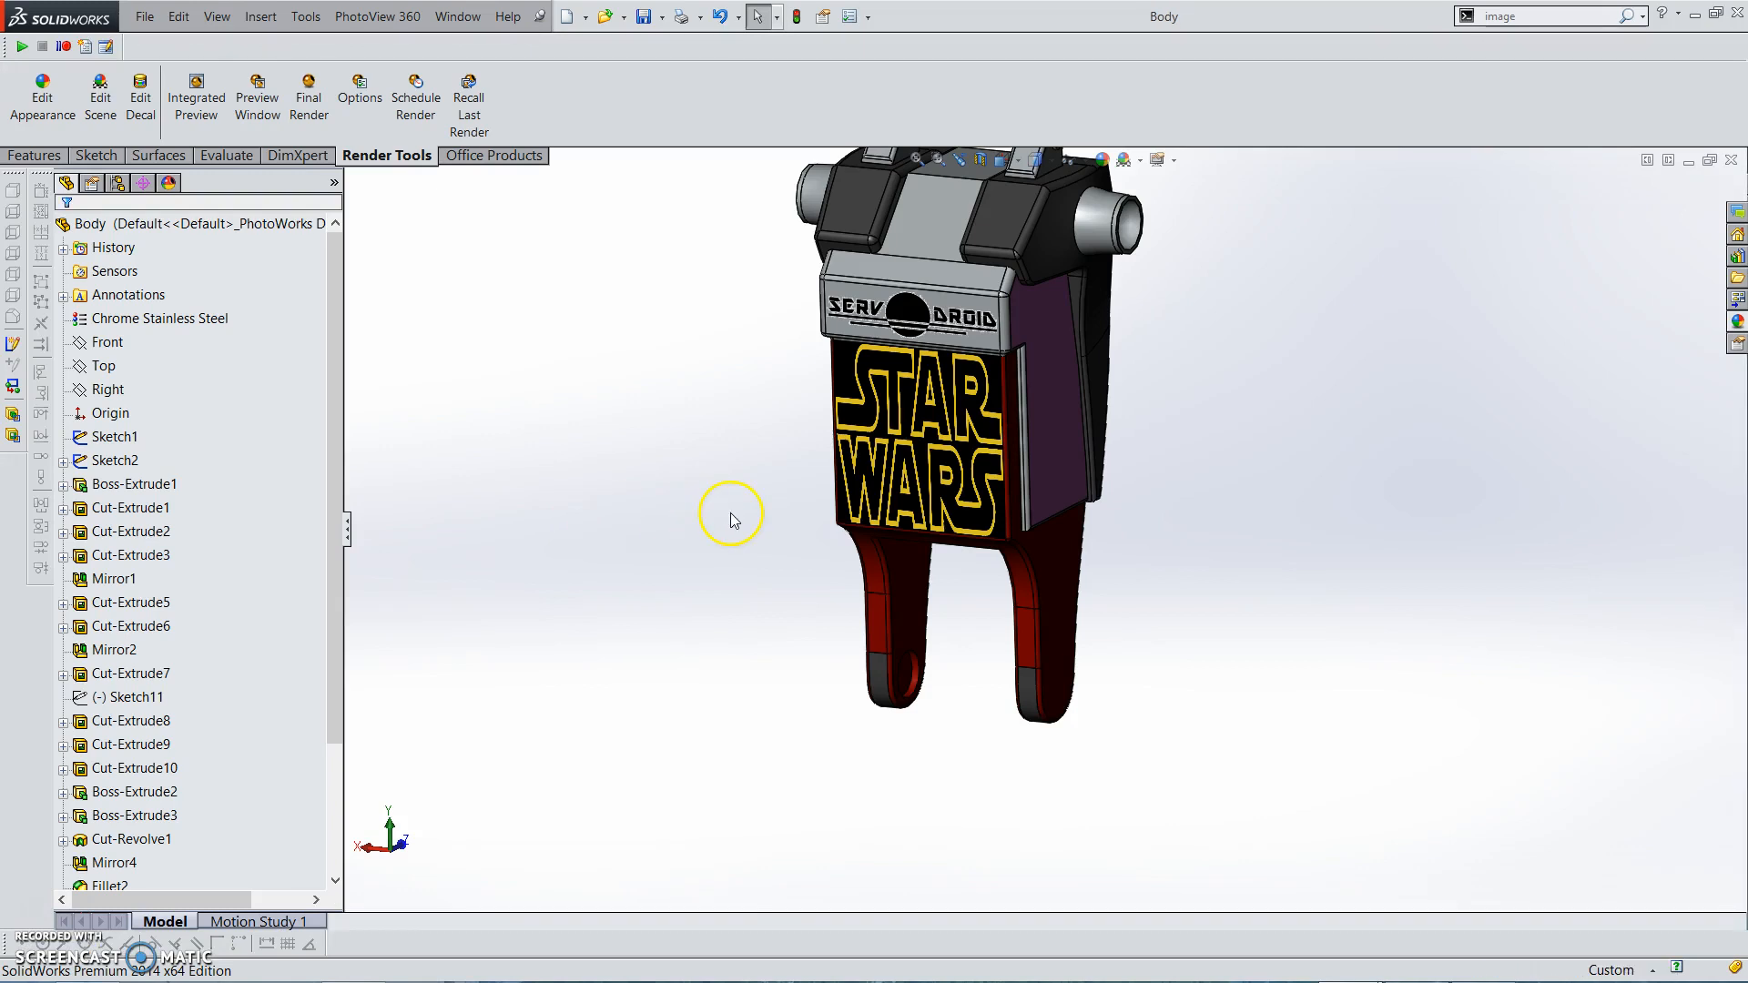
key("ctrl+Tab")
left_click(948, 448)
middle_click_drag(1092, 675, 975, 547)
scroll(979, 555, "down", 10)
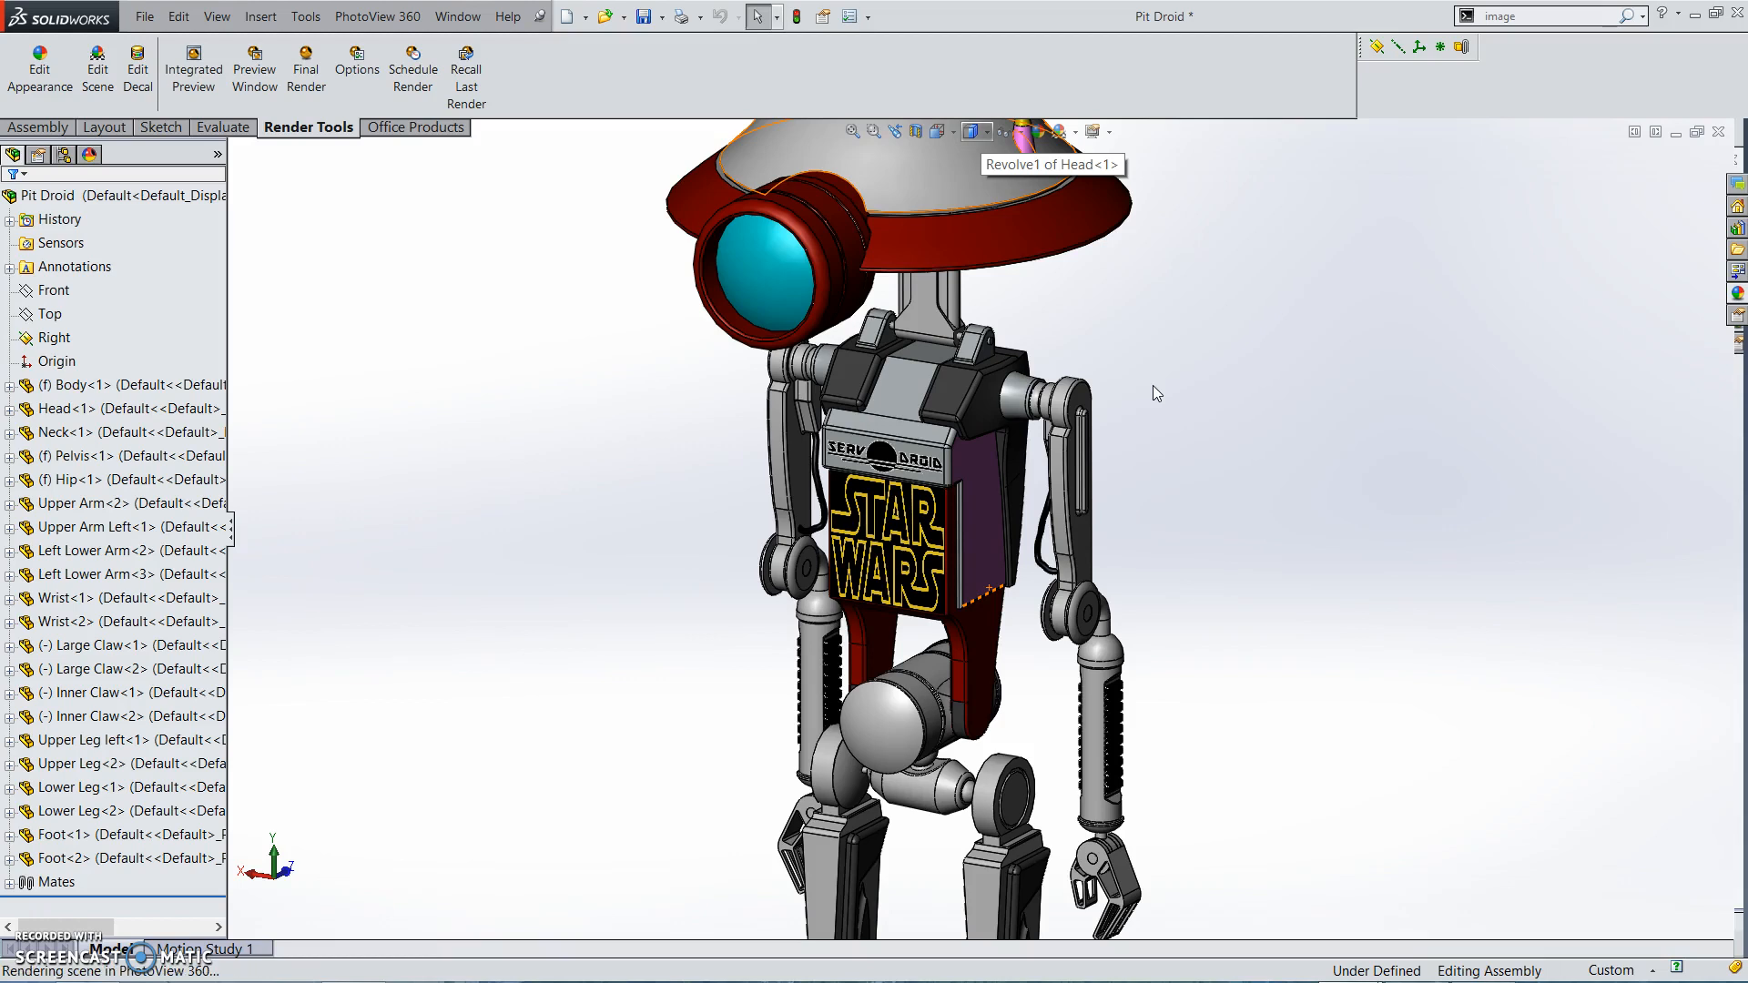
Turn on the integrated render preview of the assembly and examine the Body's shoulder area and side face
left_click(185, 73)
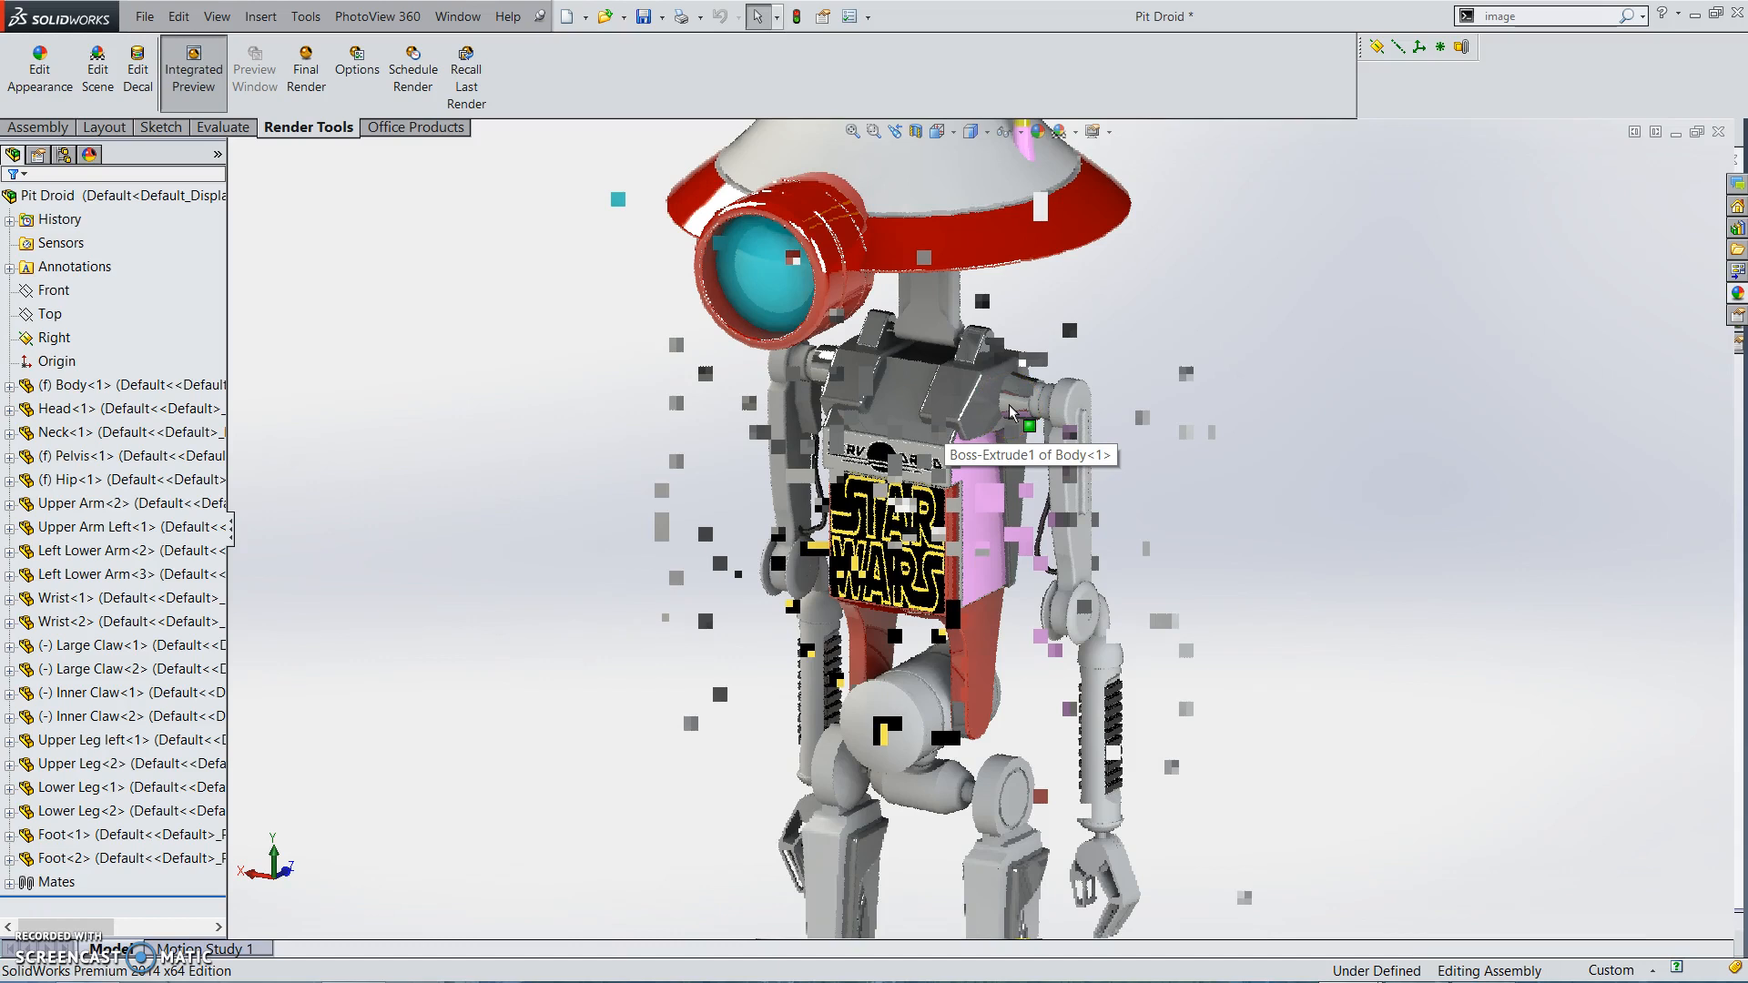
scroll(1008, 407, "down", 6)
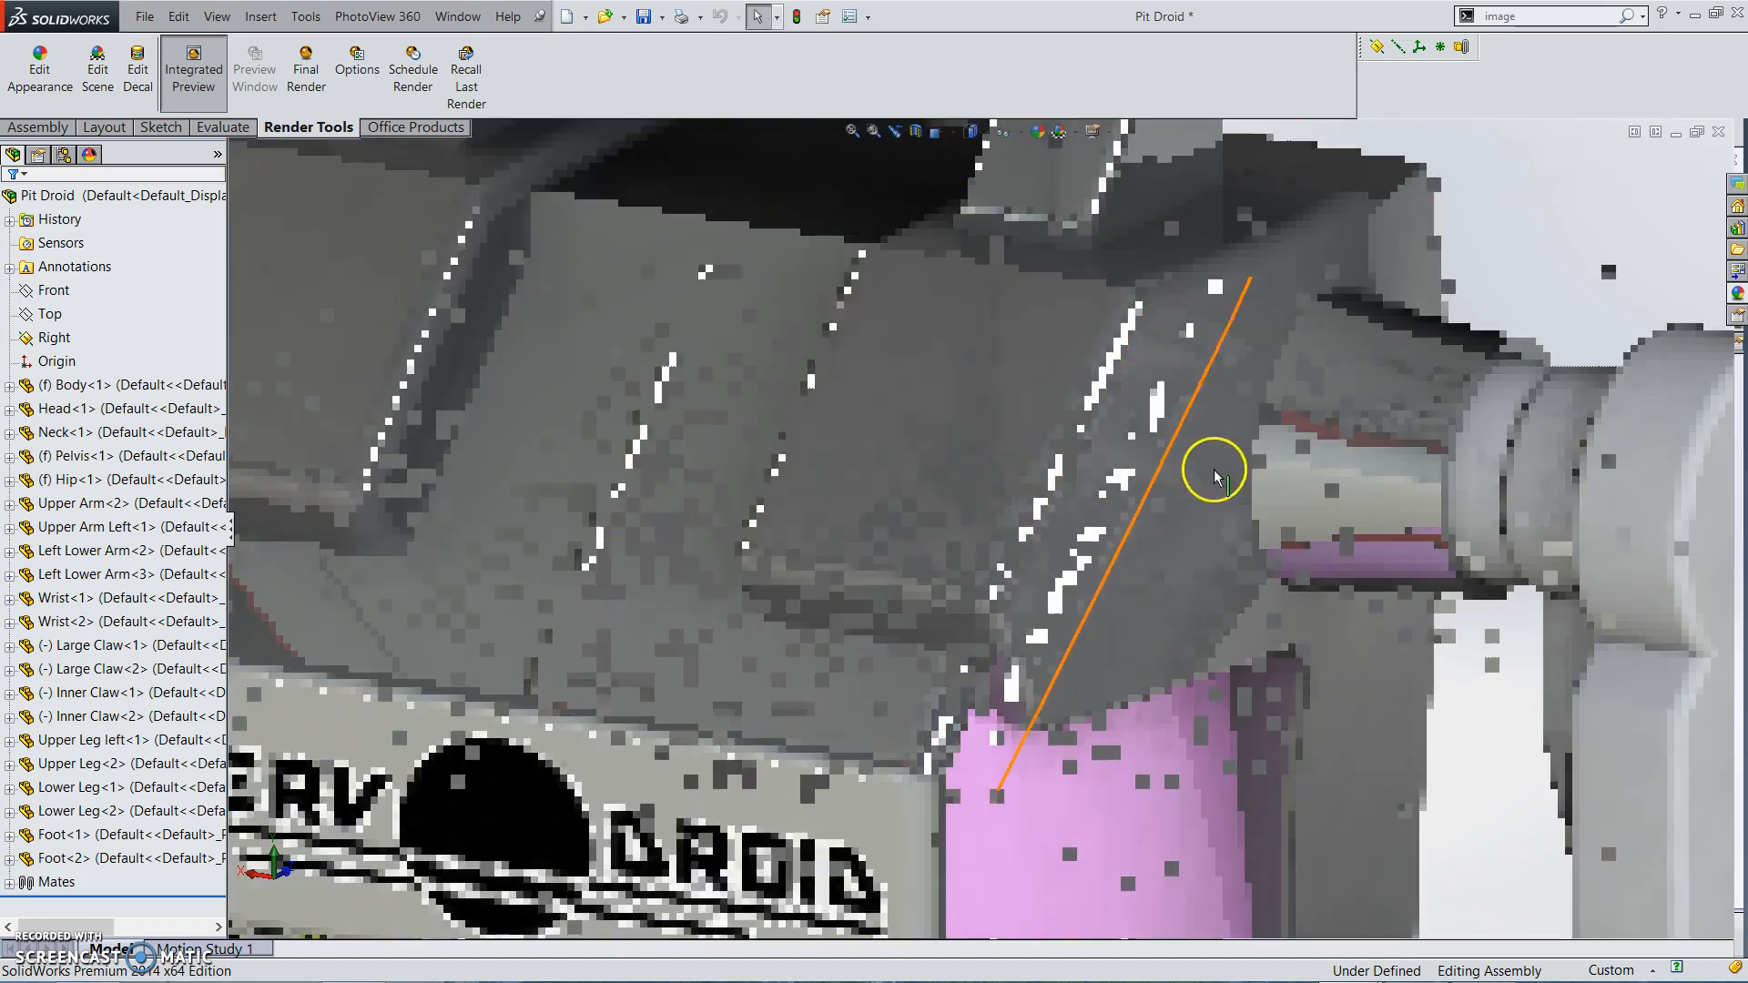
scroll(1229, 377, "down", 4)
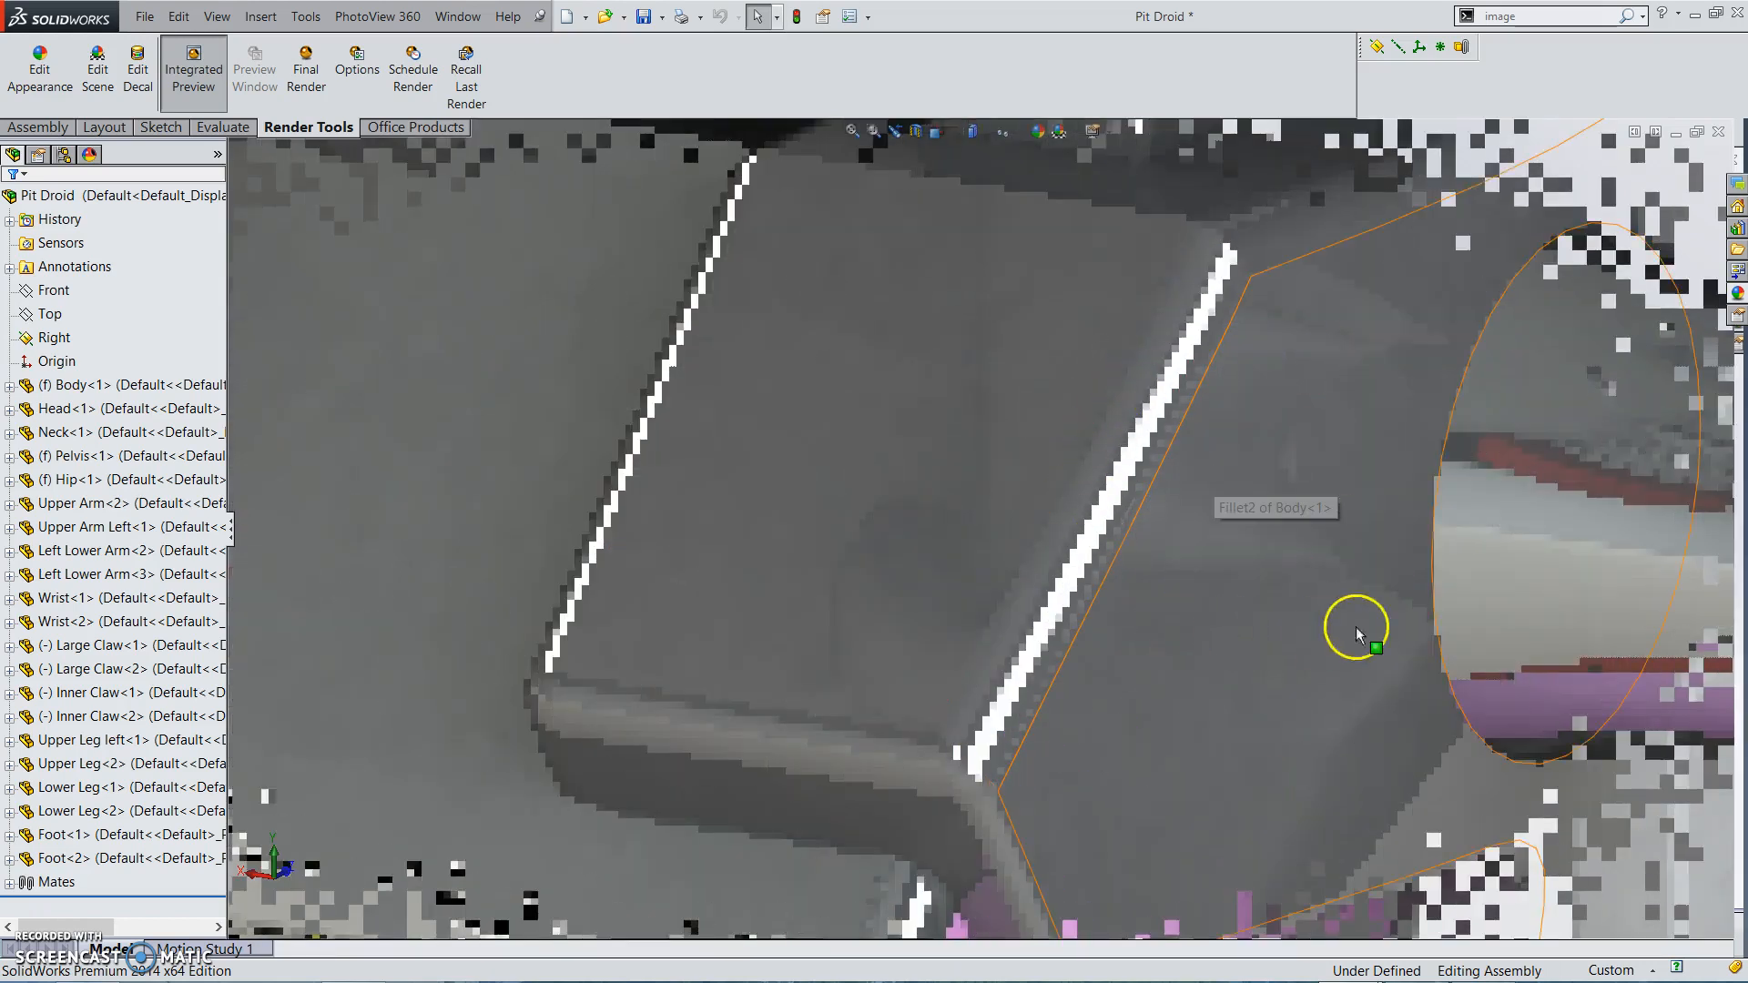
scroll(1458, 628, "up", 5)
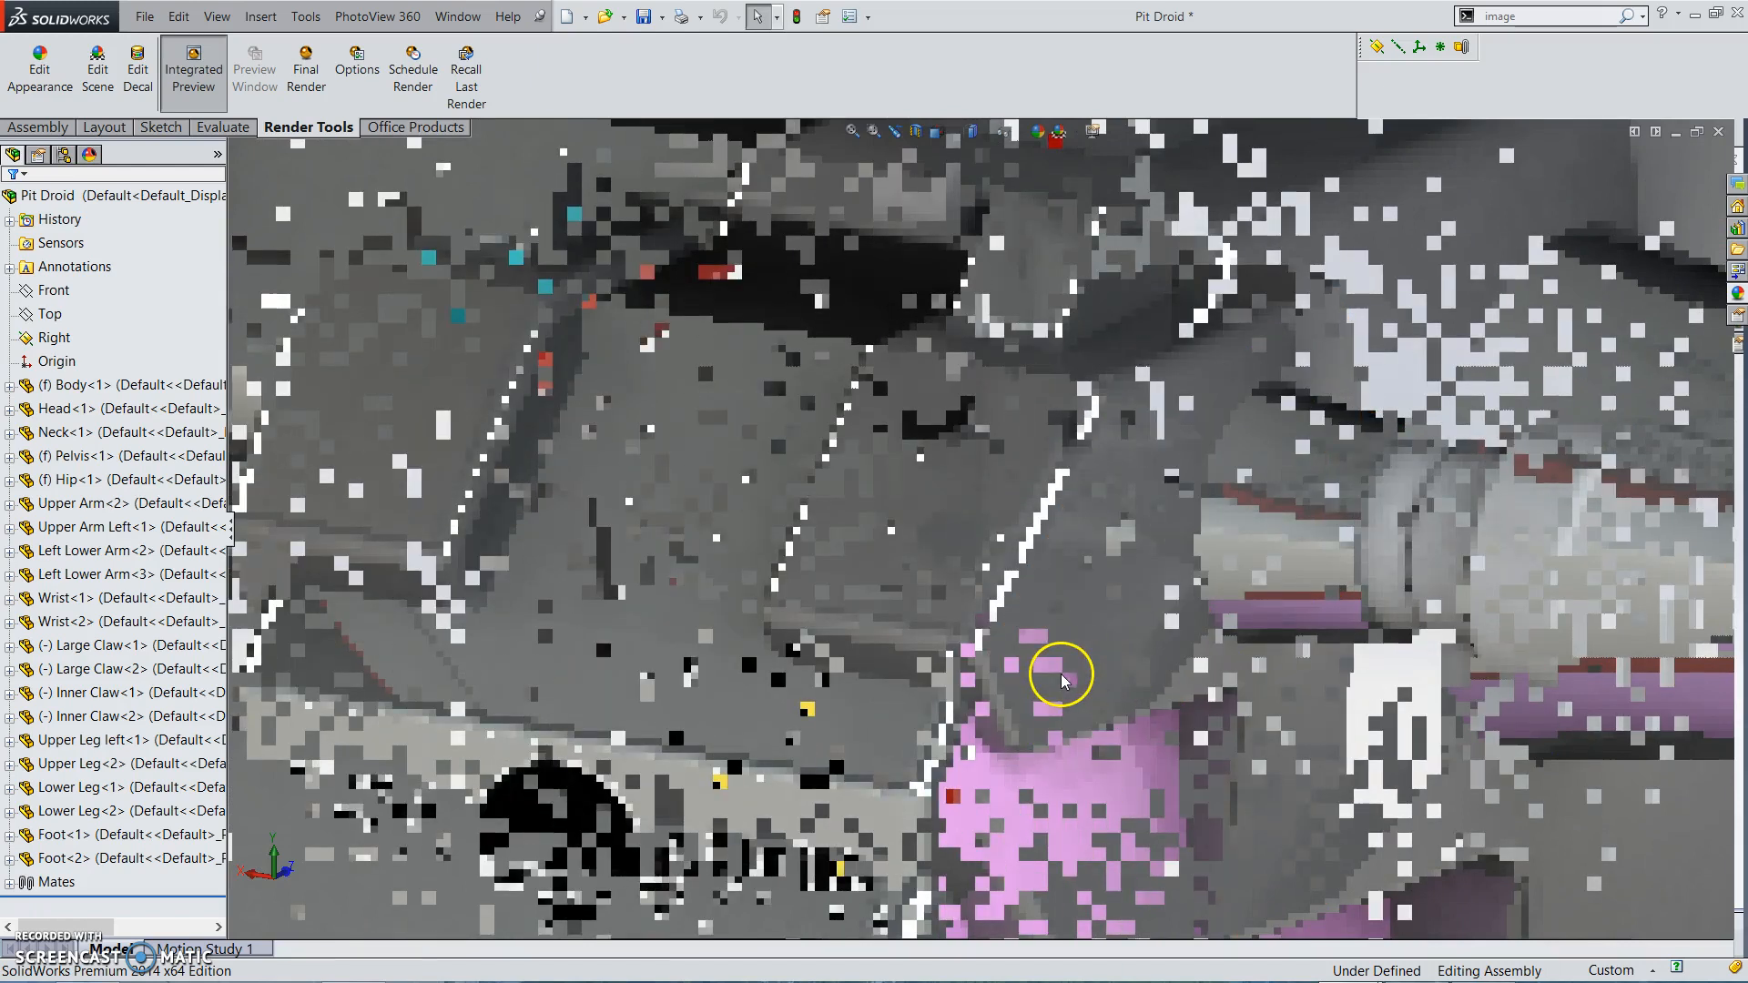
scroll(773, 674, "up", 6)
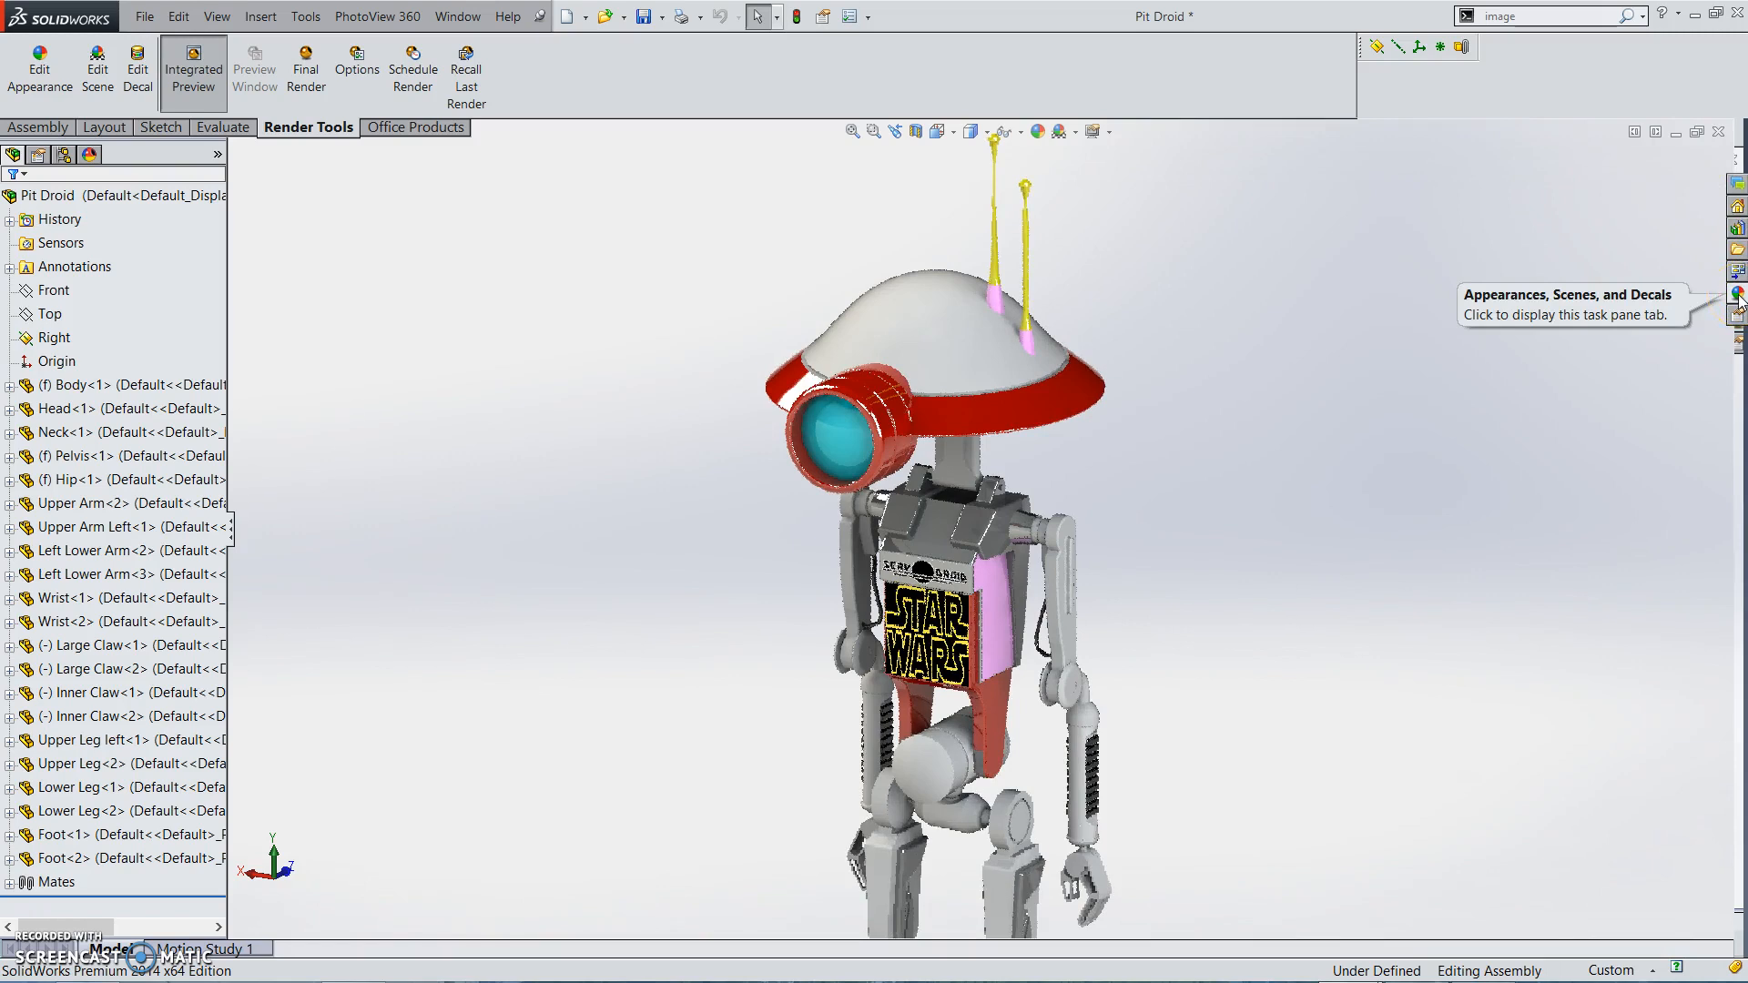
Browse the plastic appearances and apply translucent plastic from the Clear Plastic category to the Head's outer dome face
left_click(1737, 294)
left_click(1573, 235)
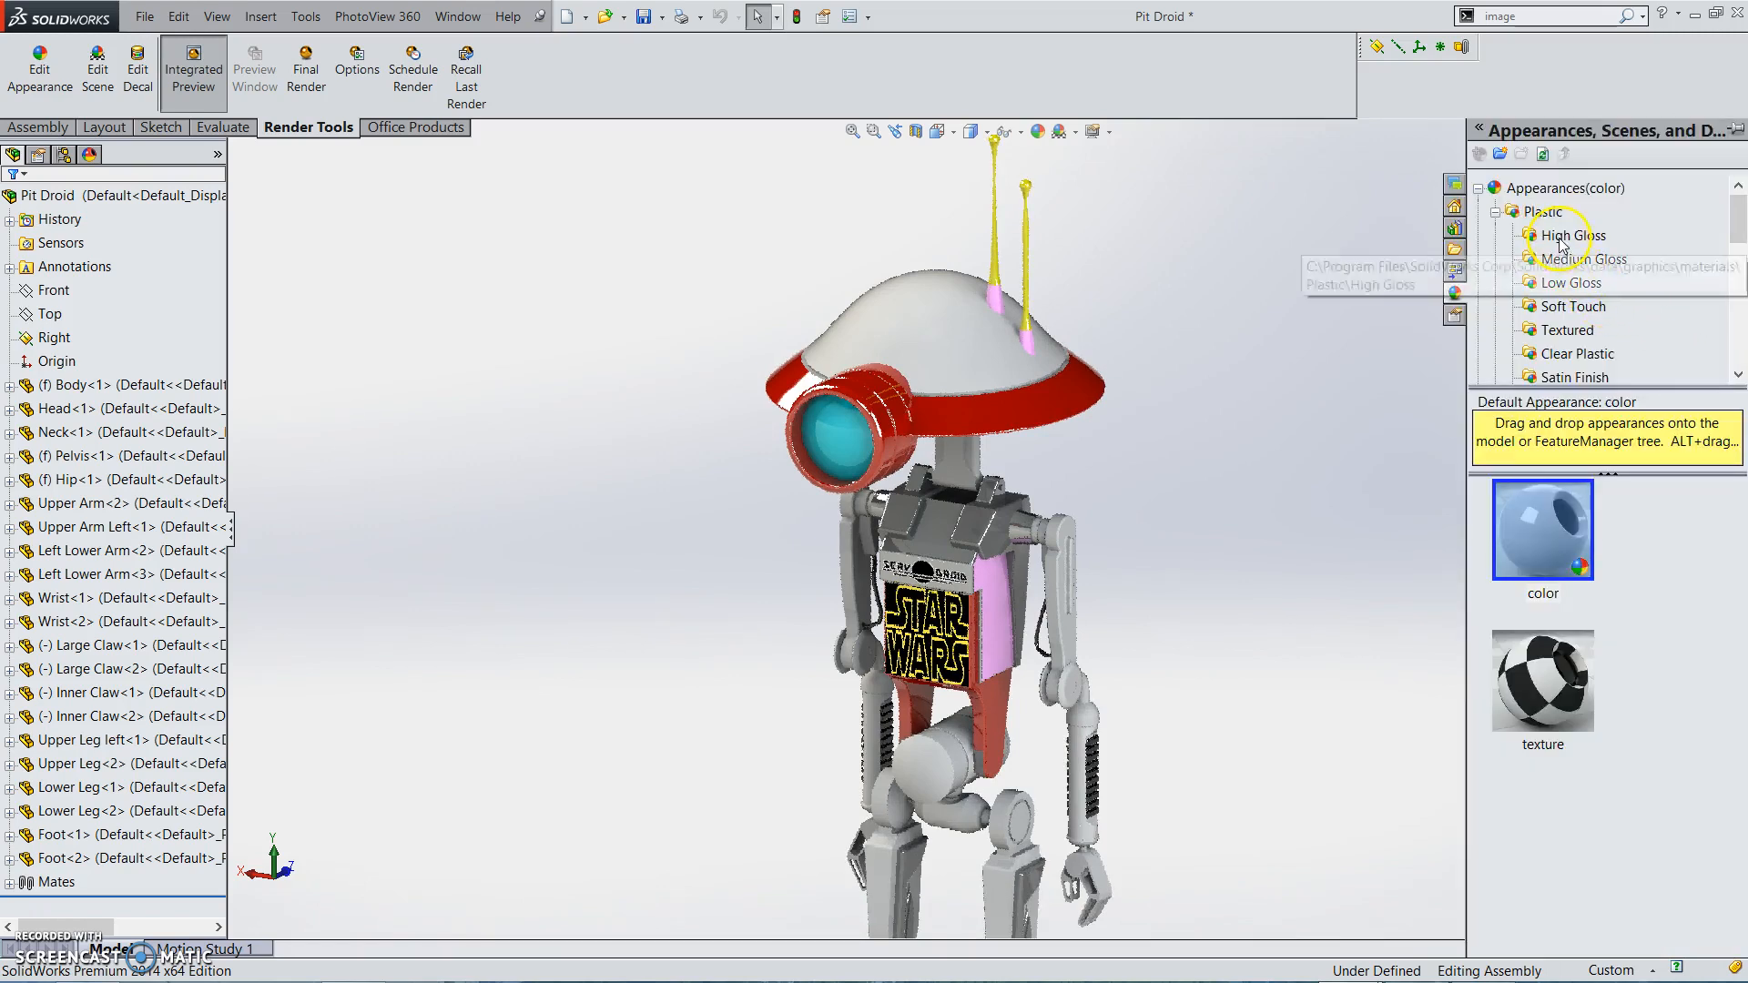
left_click(1584, 259)
left_click(1566, 307)
scroll(1561, 327, "down", 3)
left_click(1567, 290)
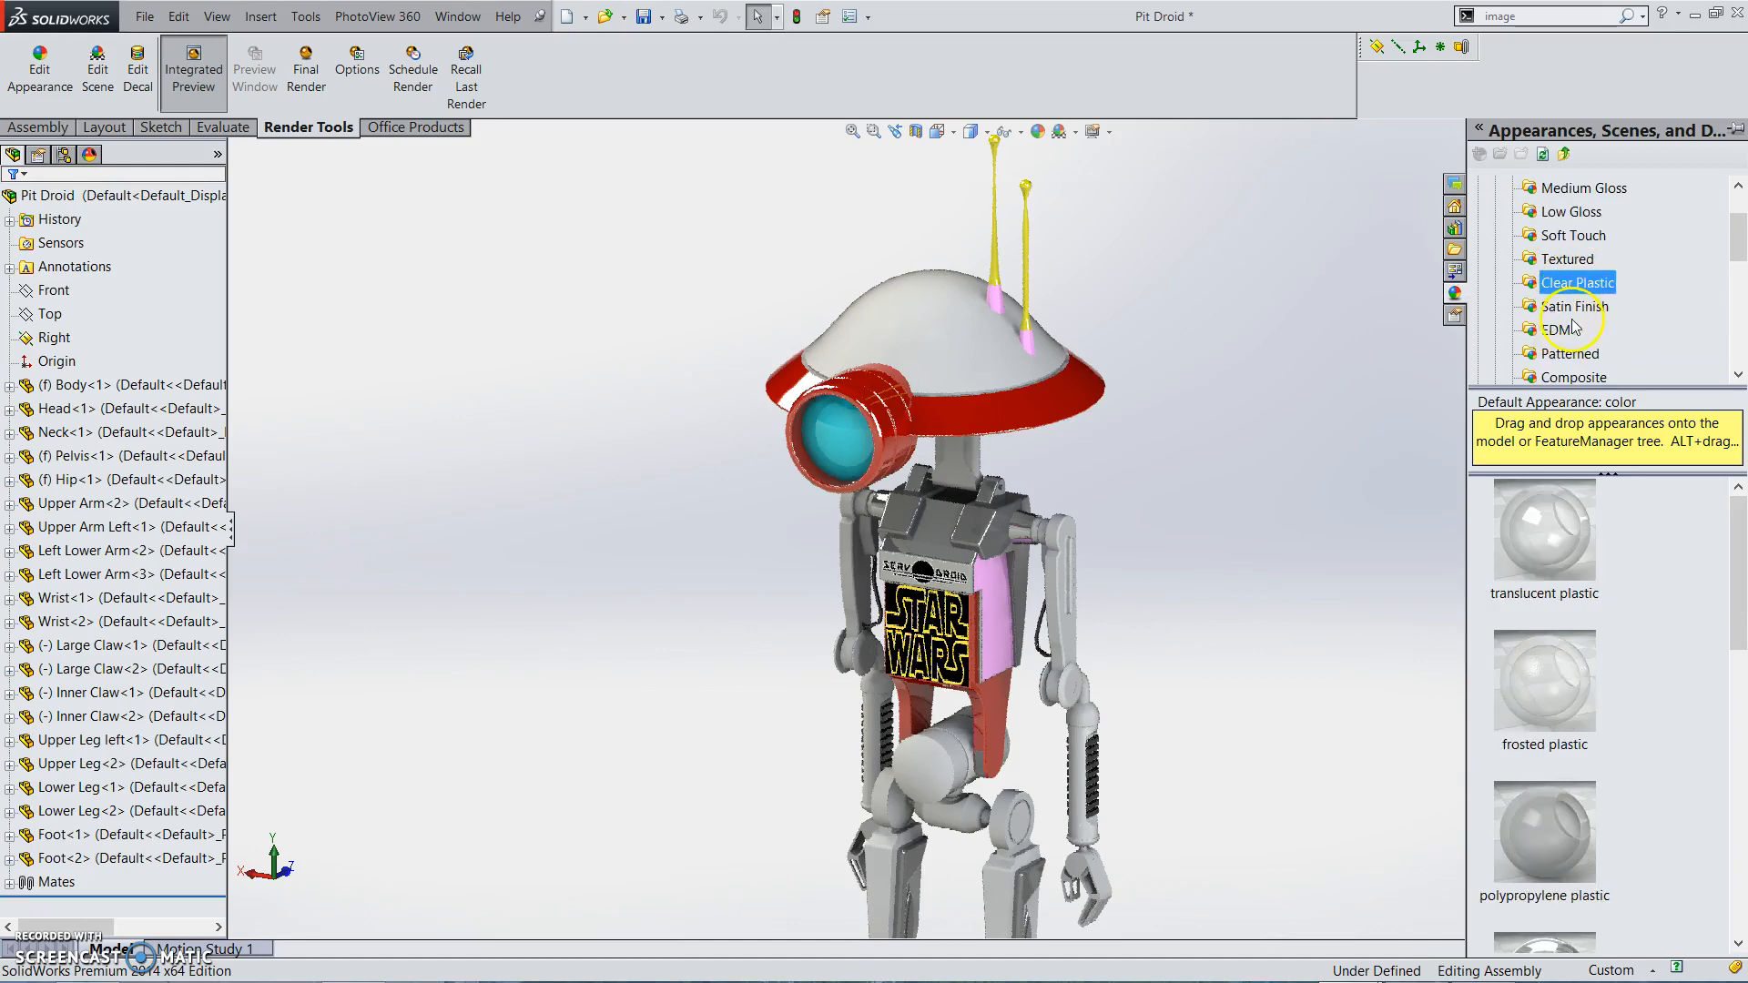
left_click_drag(1552, 521, 943, 357)
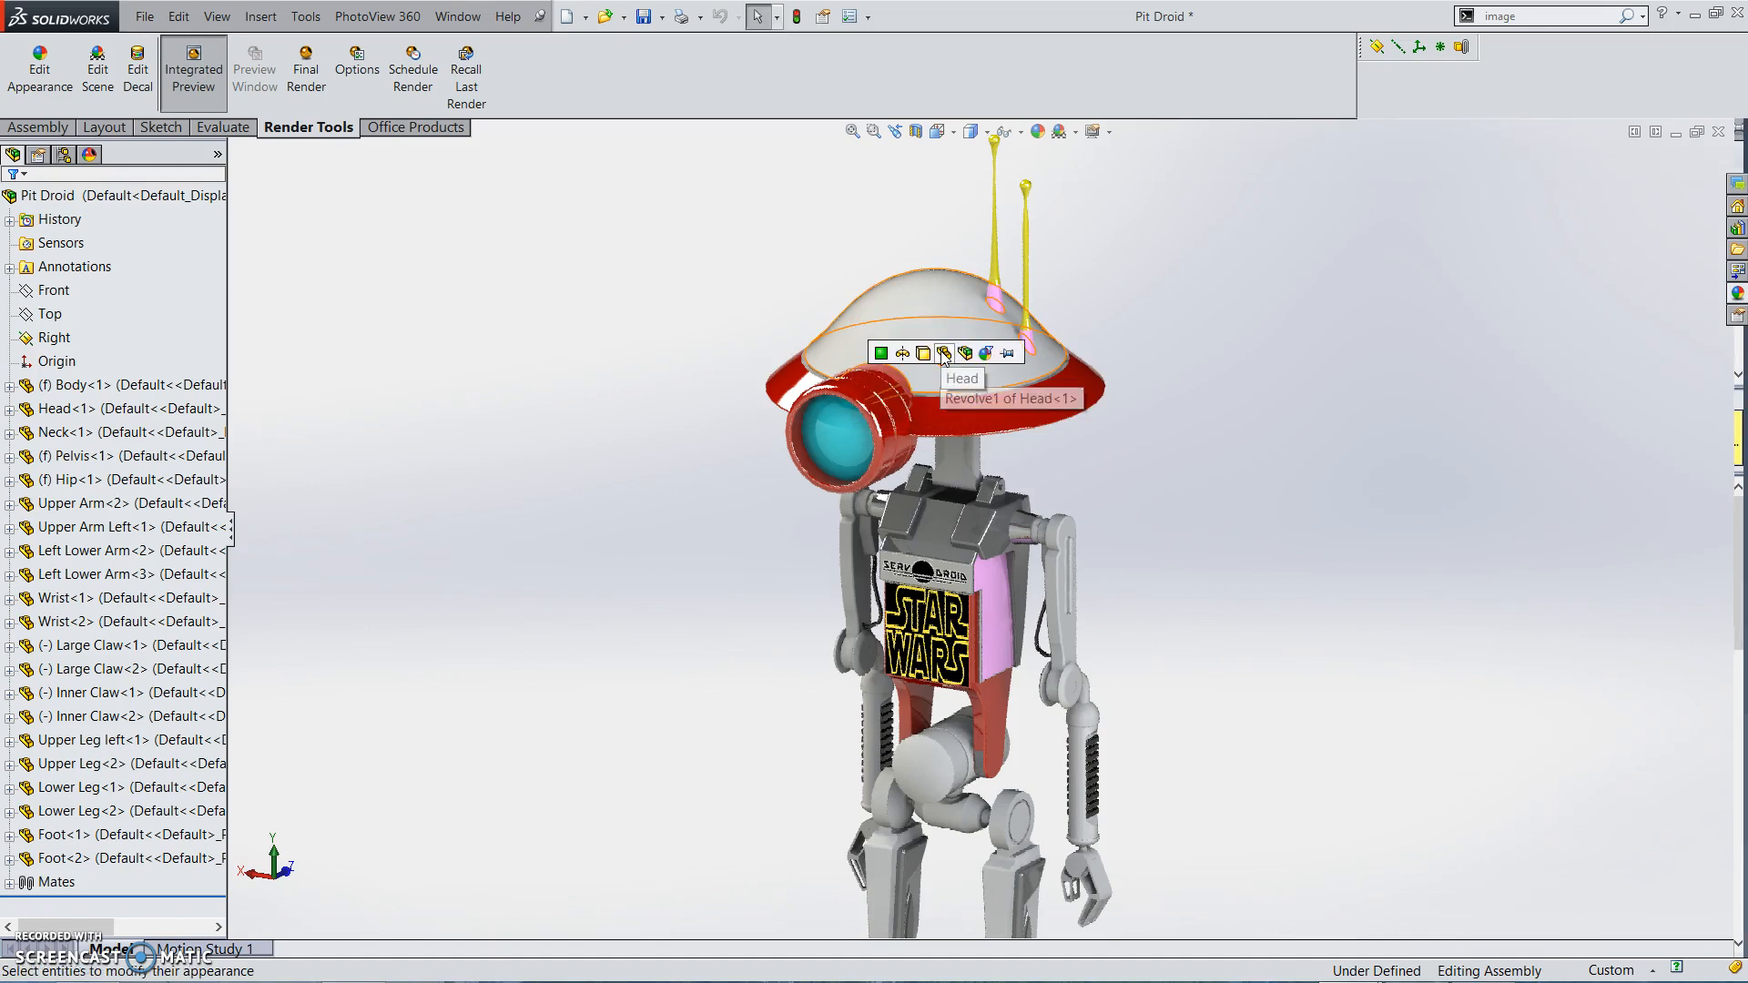
left_click(882, 353)
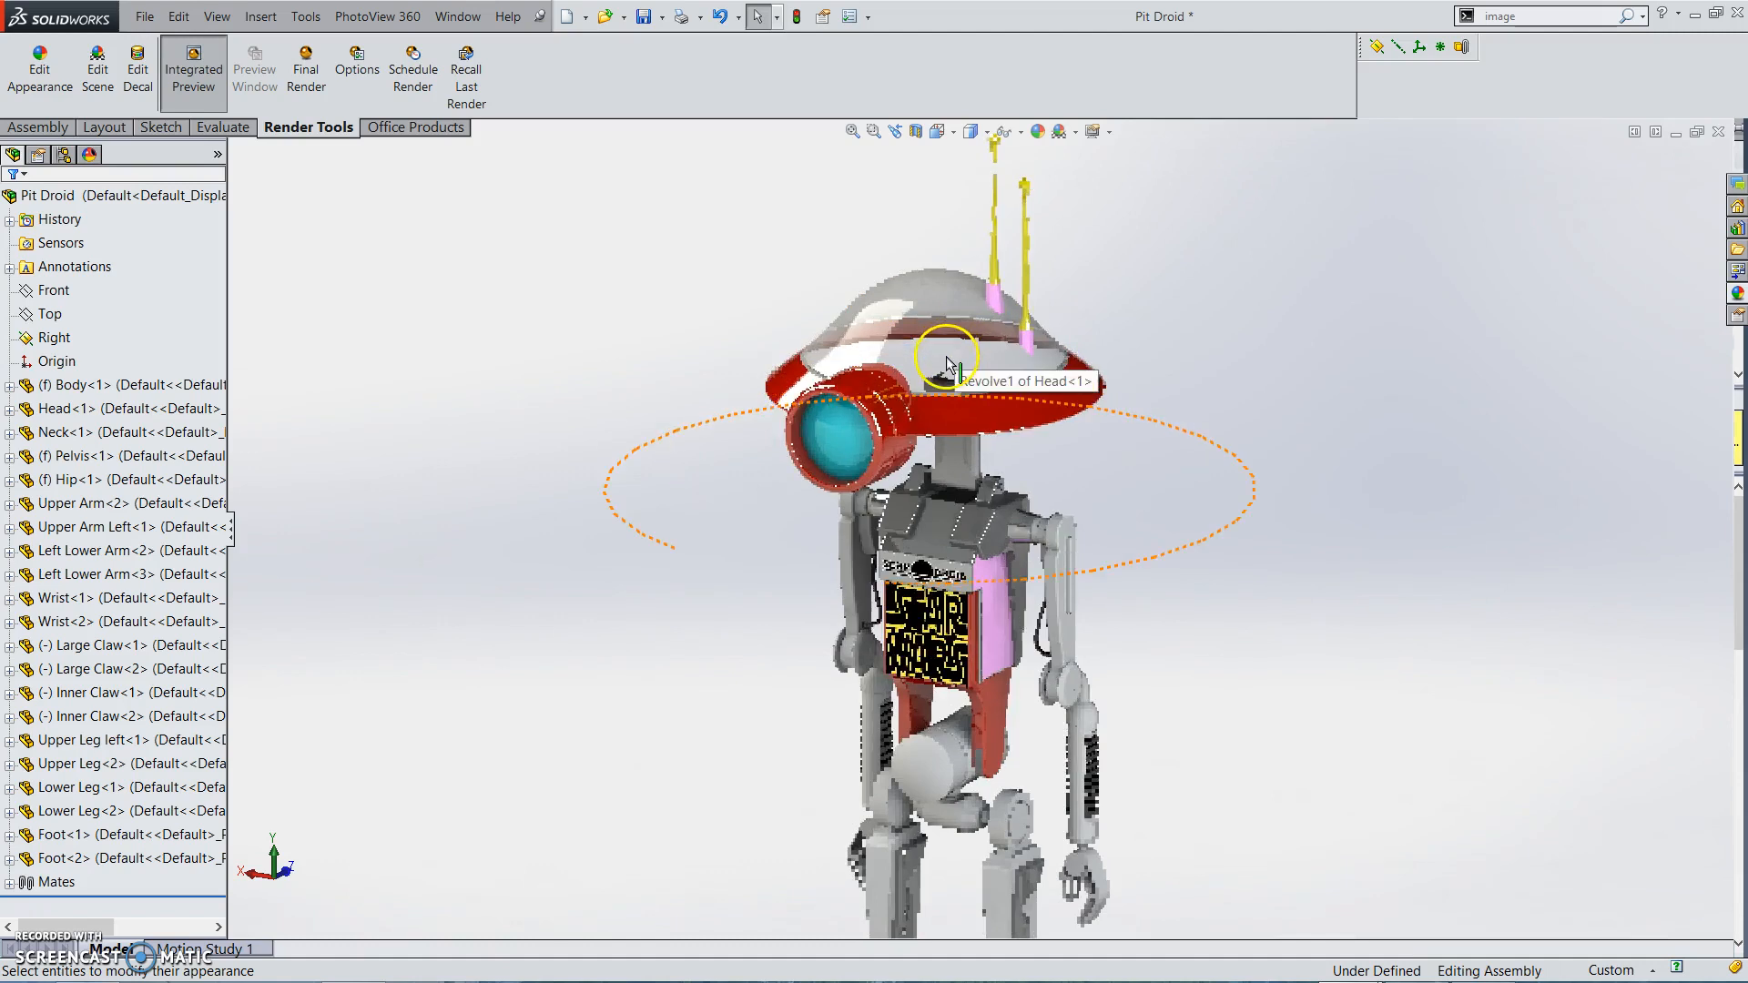
Apply the translucent plastic appearance to the whole Head part
scroll(965, 445, "down", 3)
middle_click_drag(983, 538, 952, 565)
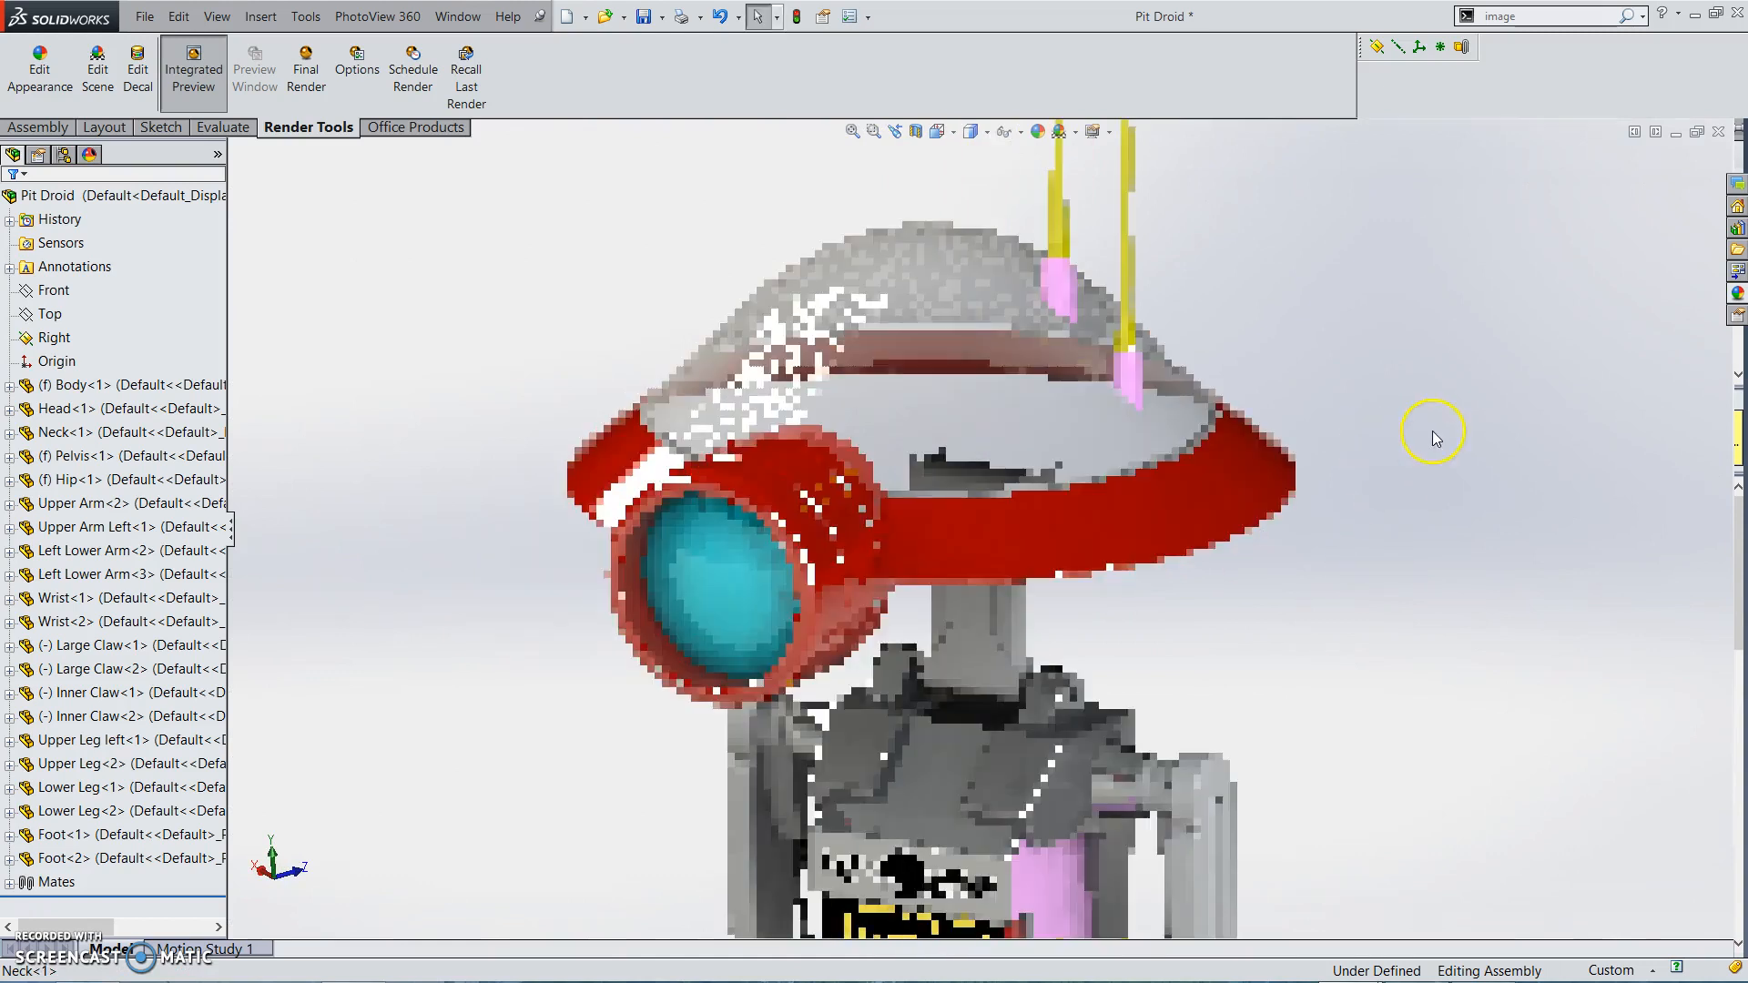
left_click(1733, 293)
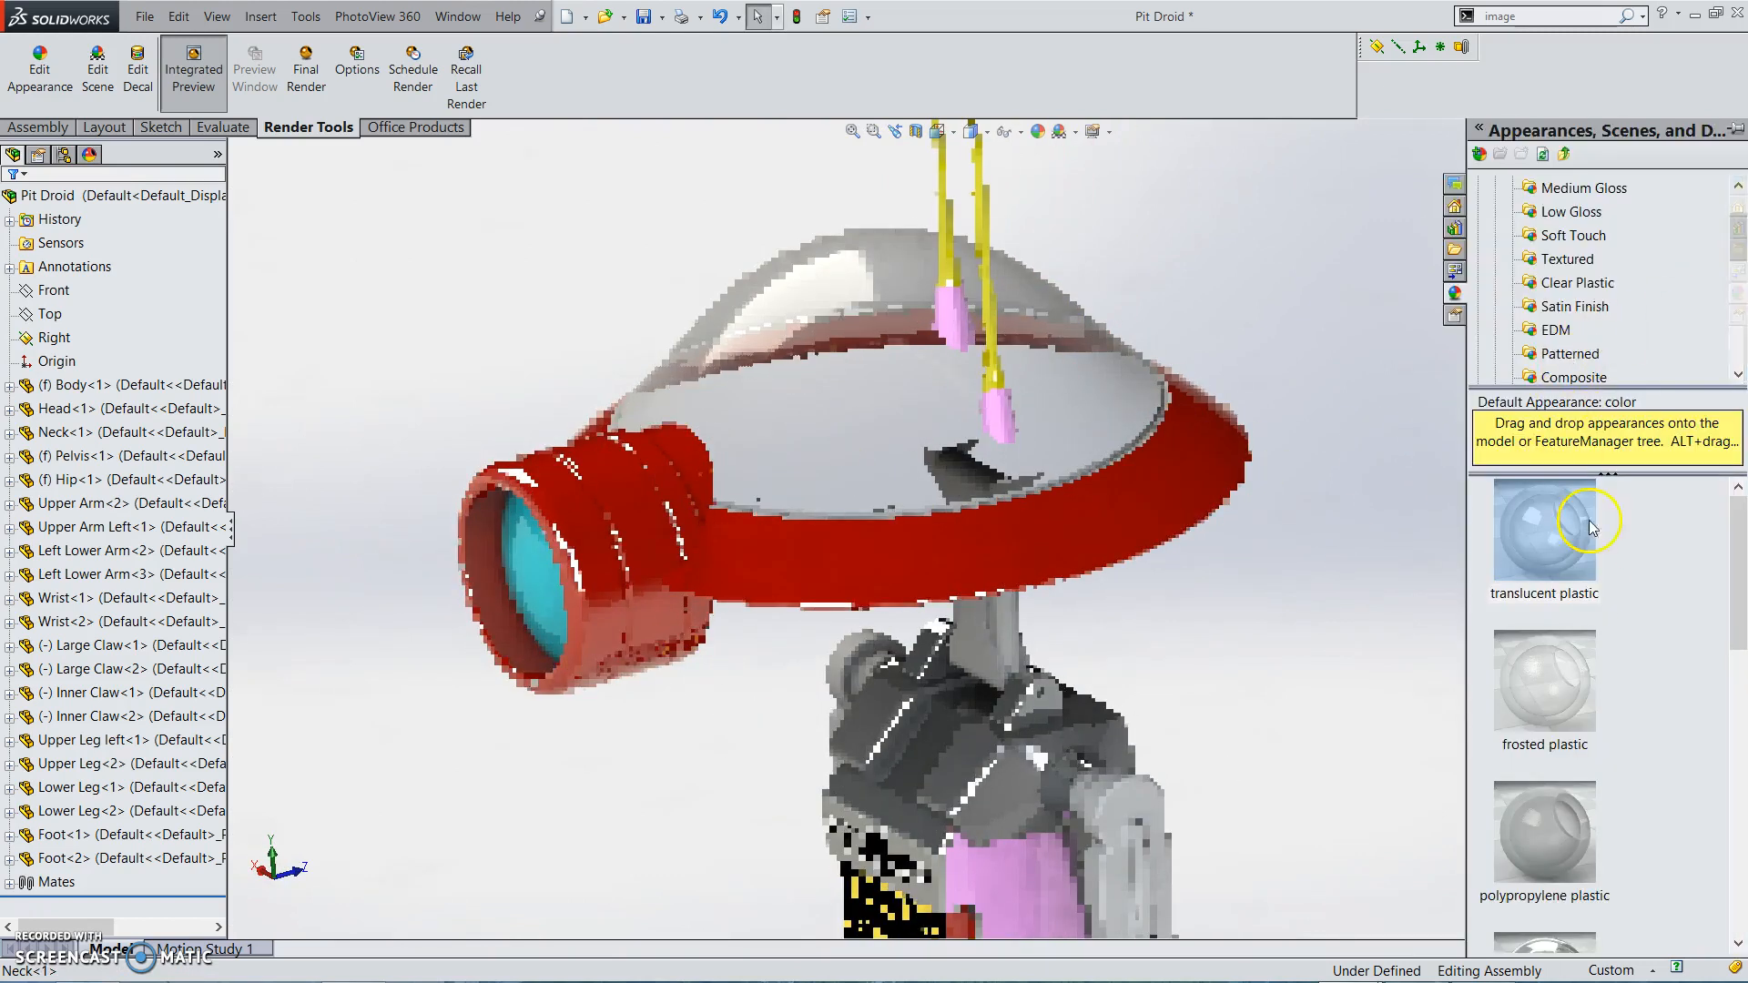
left_click_drag(1539, 533, 876, 396)
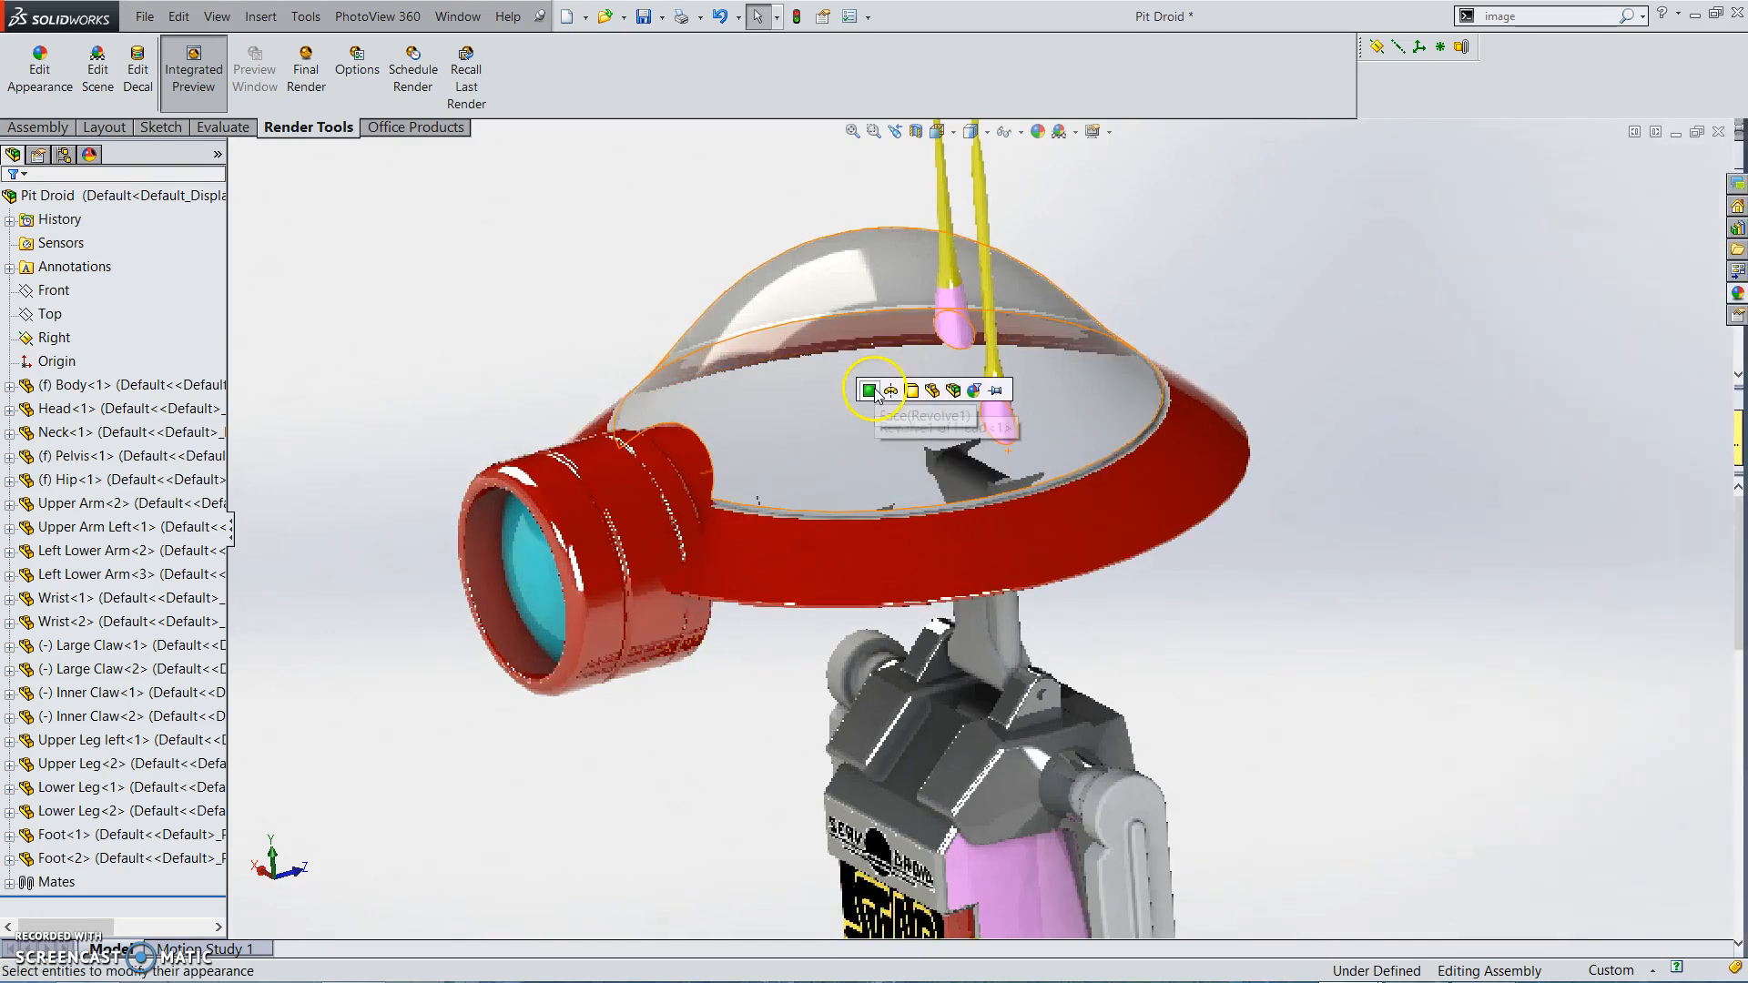
left_click(930, 392)
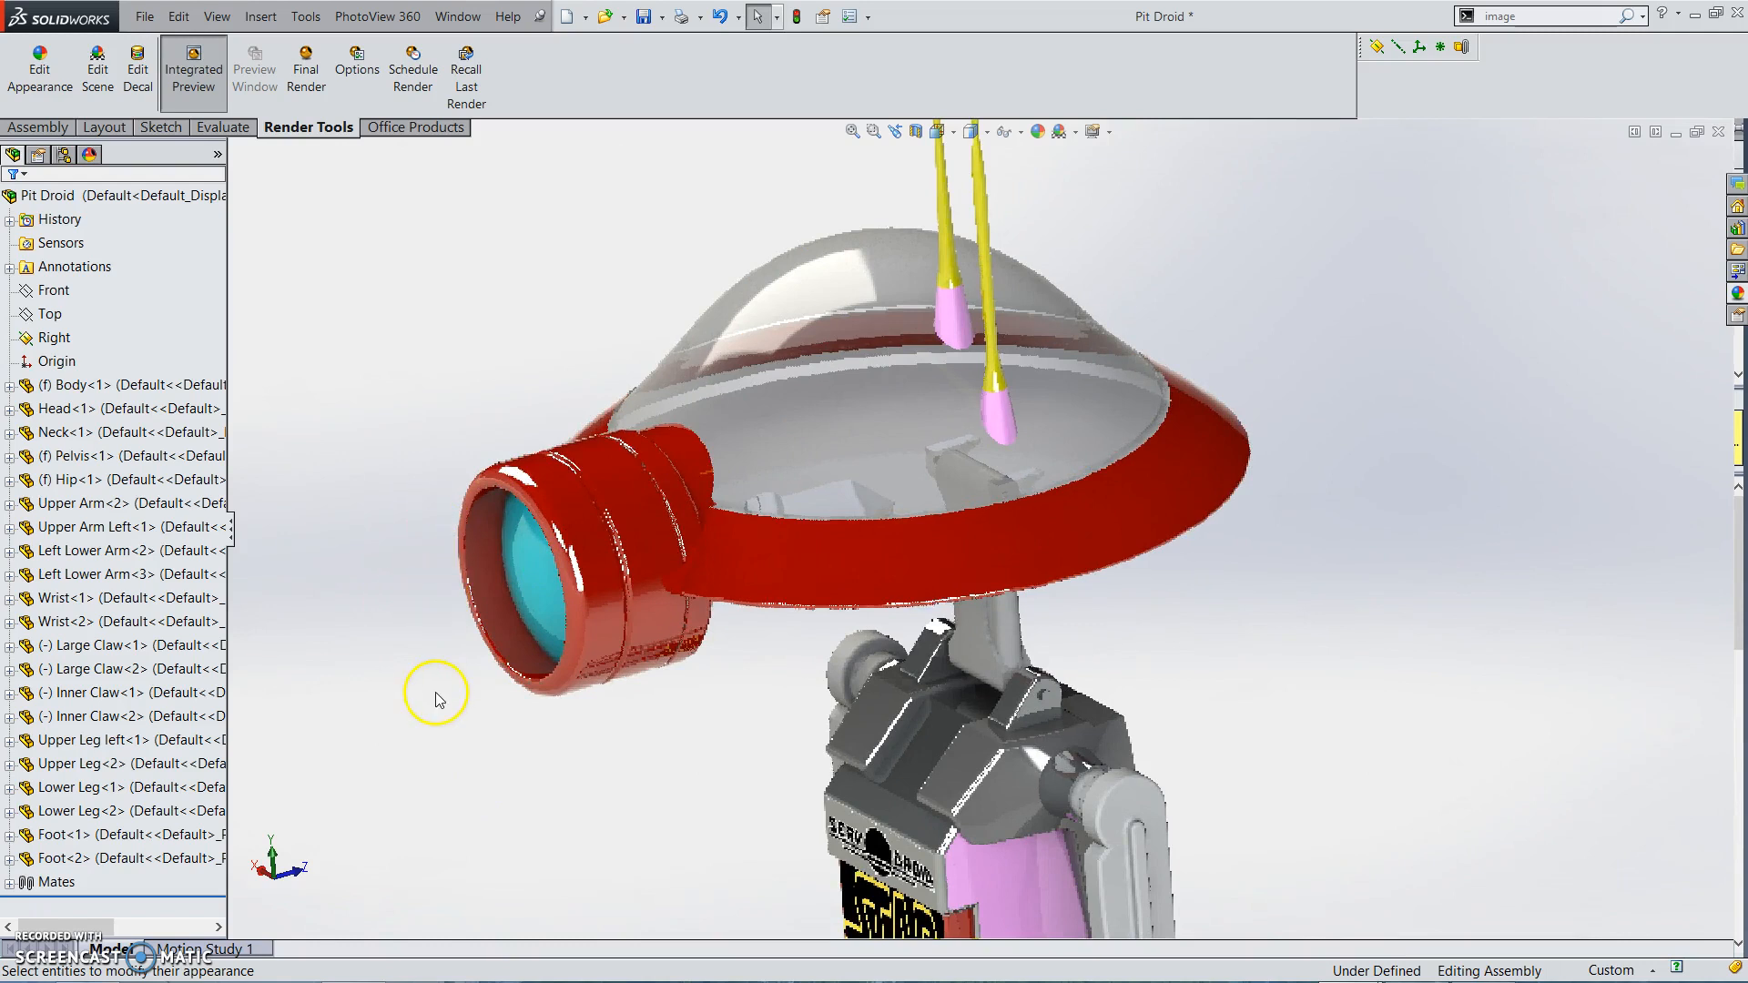
Apply the white low gloss plastic appearance to the entire Head component, including its eye and antennas
middle_click_drag(525, 711, 610, 534)
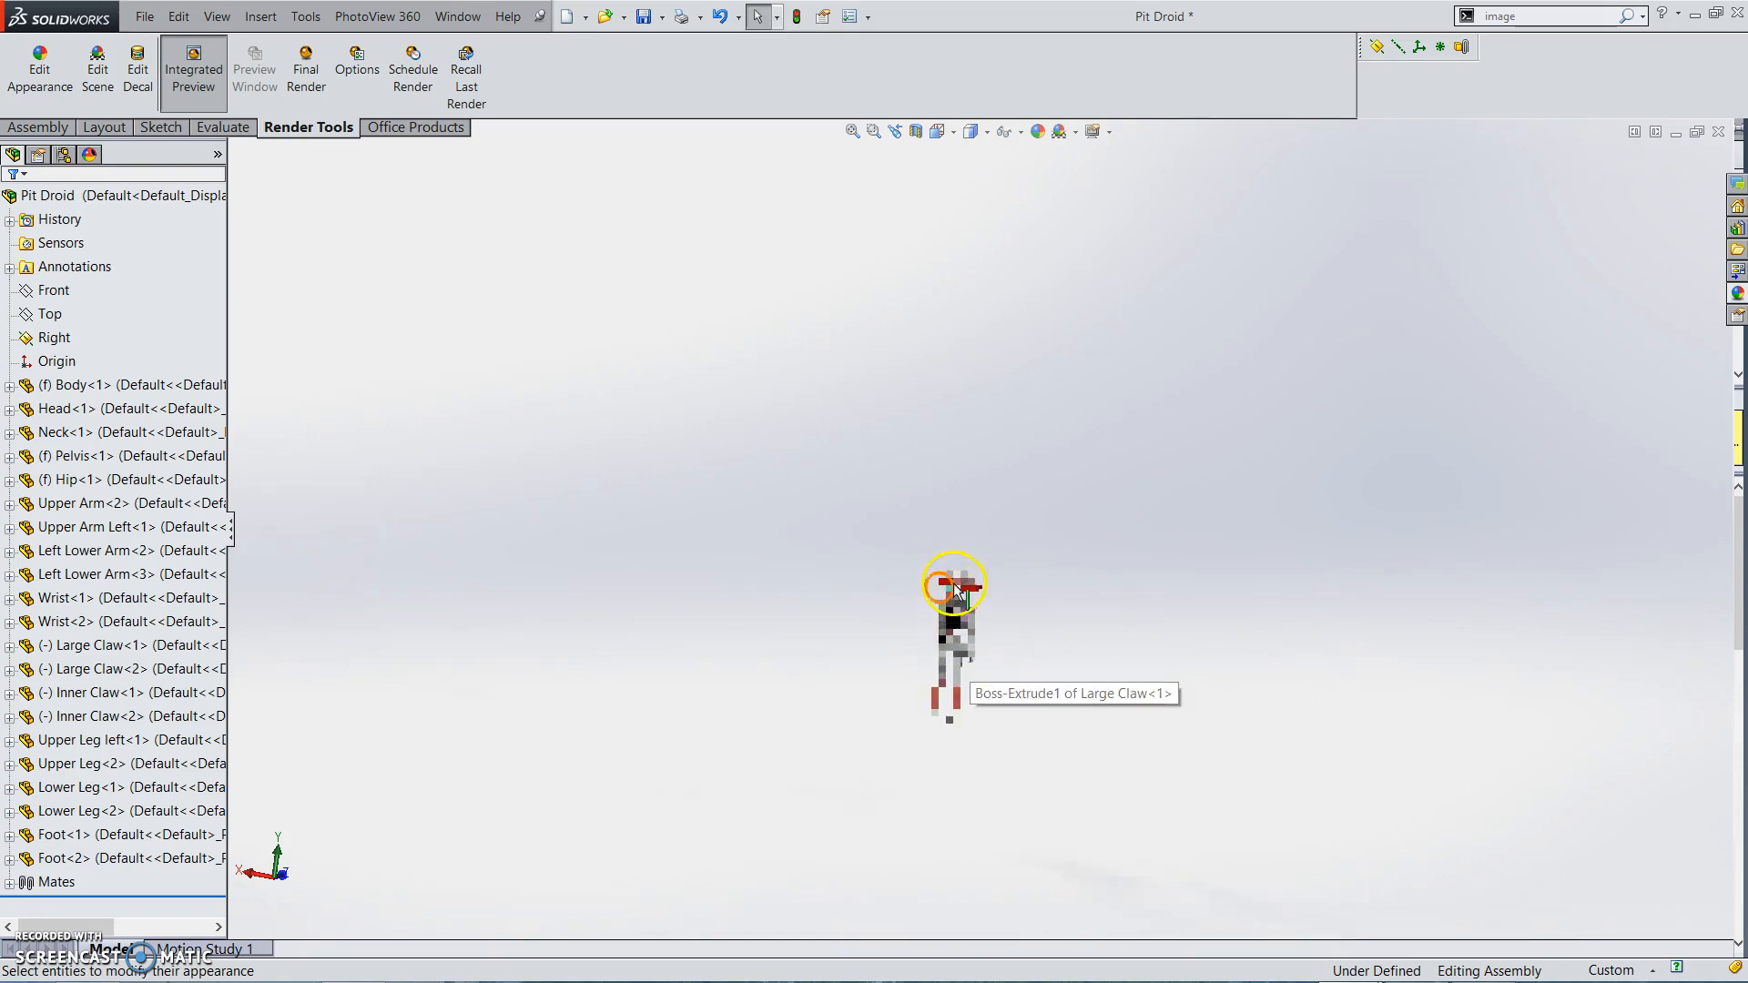
scroll(954, 590, "down", 5)
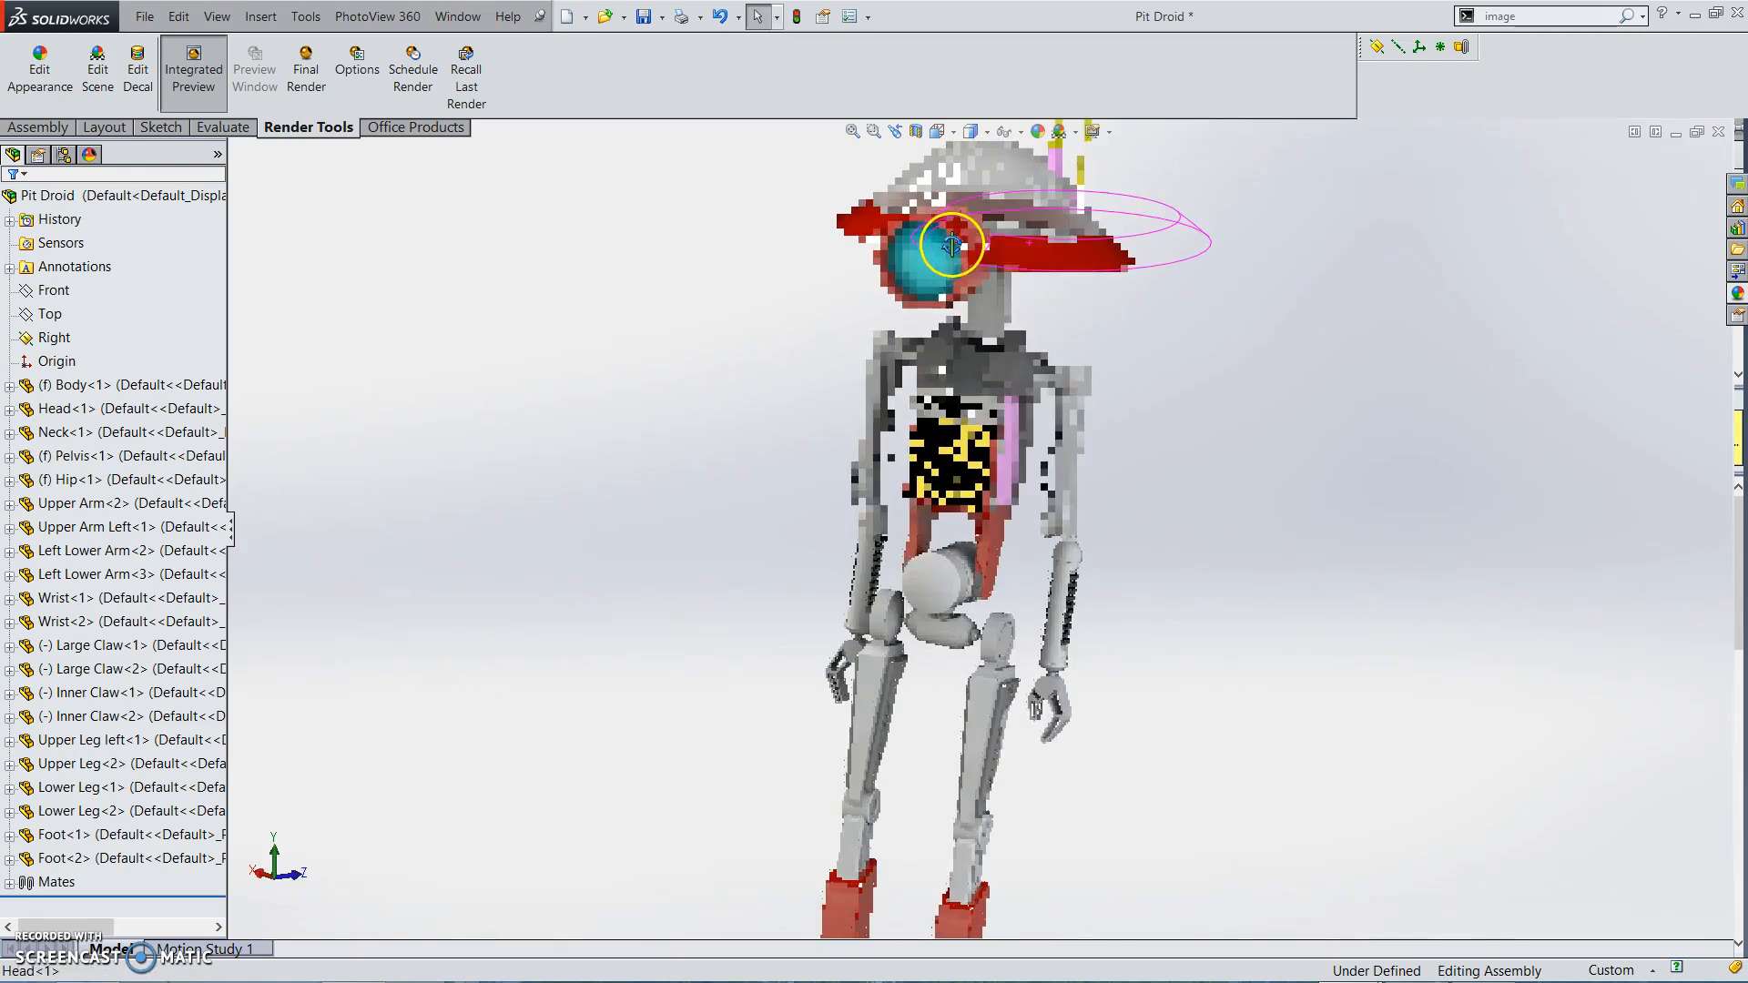
middle_click_drag(936, 348, 1079, 439)
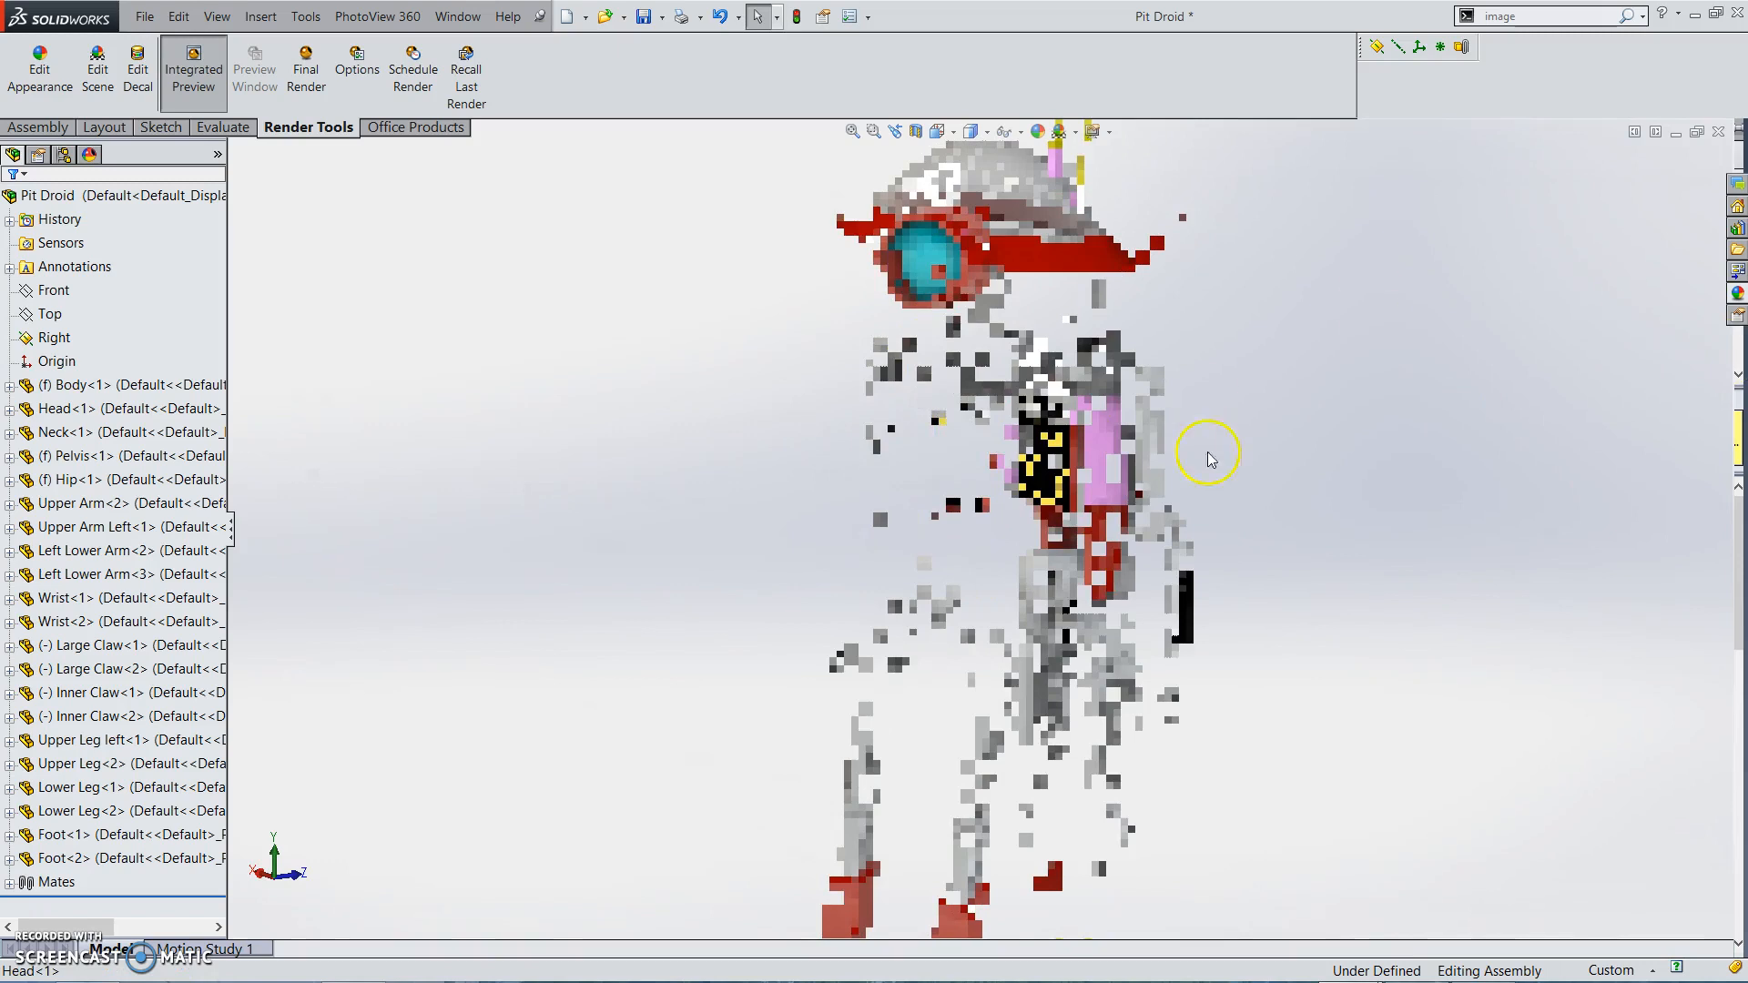
left_click(1737, 294)
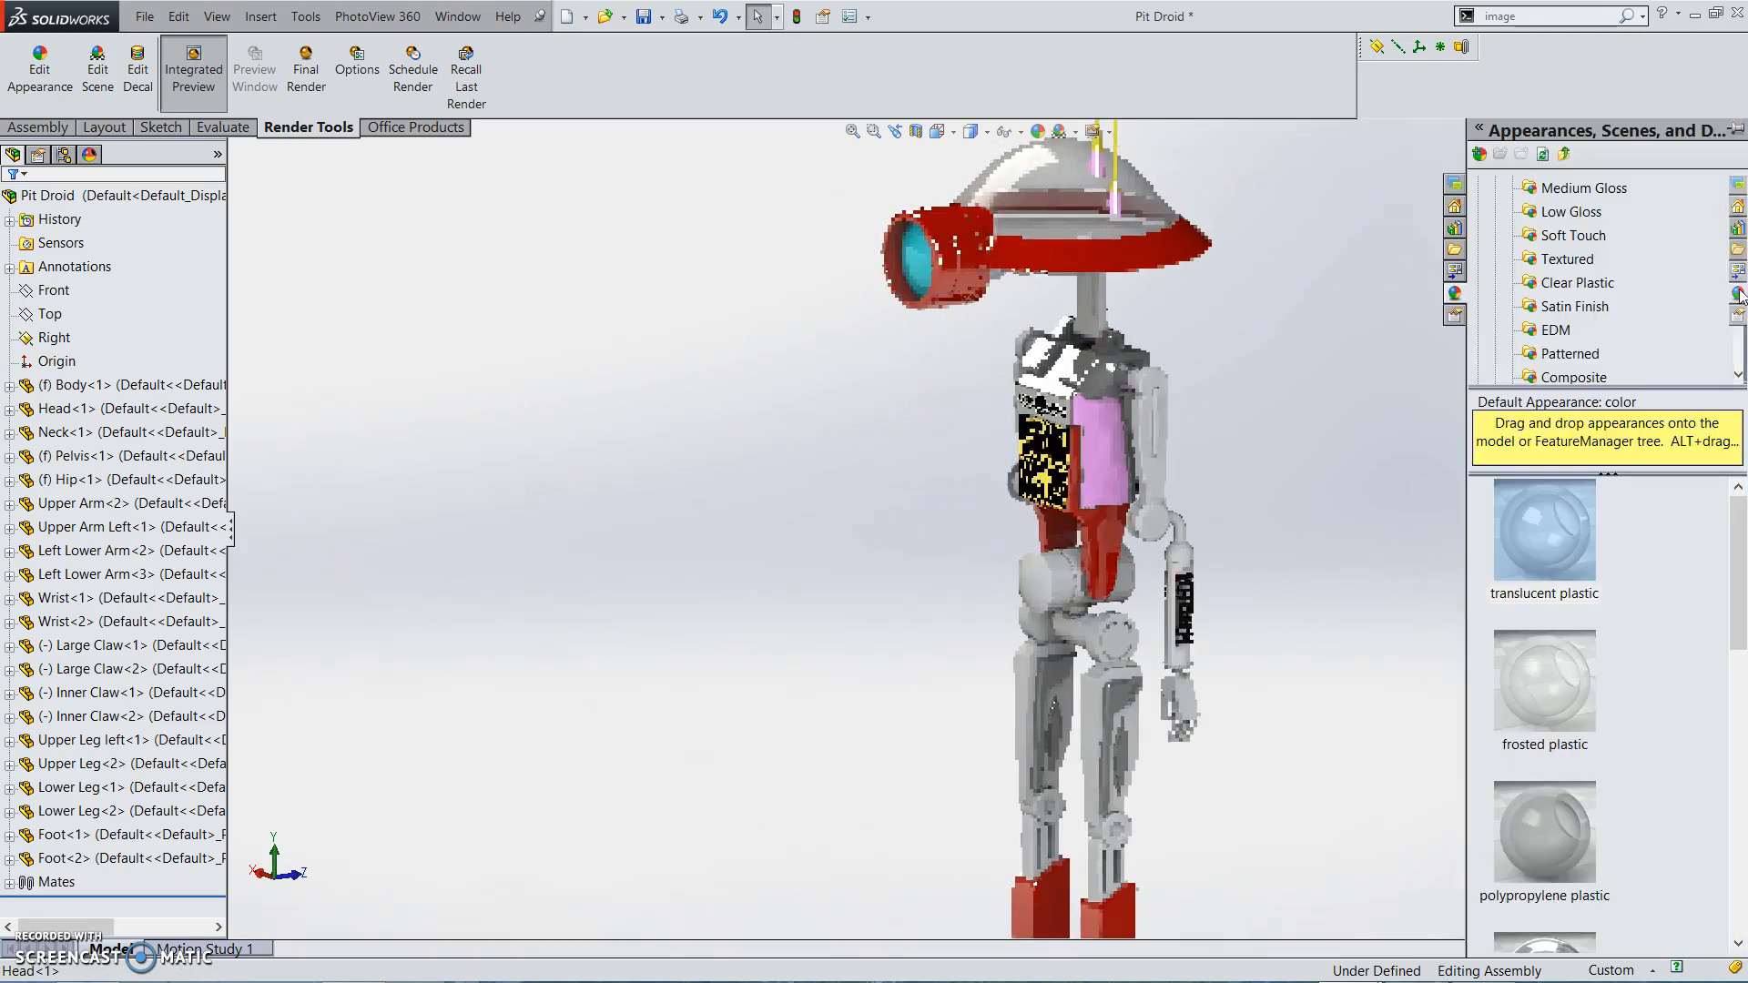
left_click(1560, 332)
left_click(1568, 269)
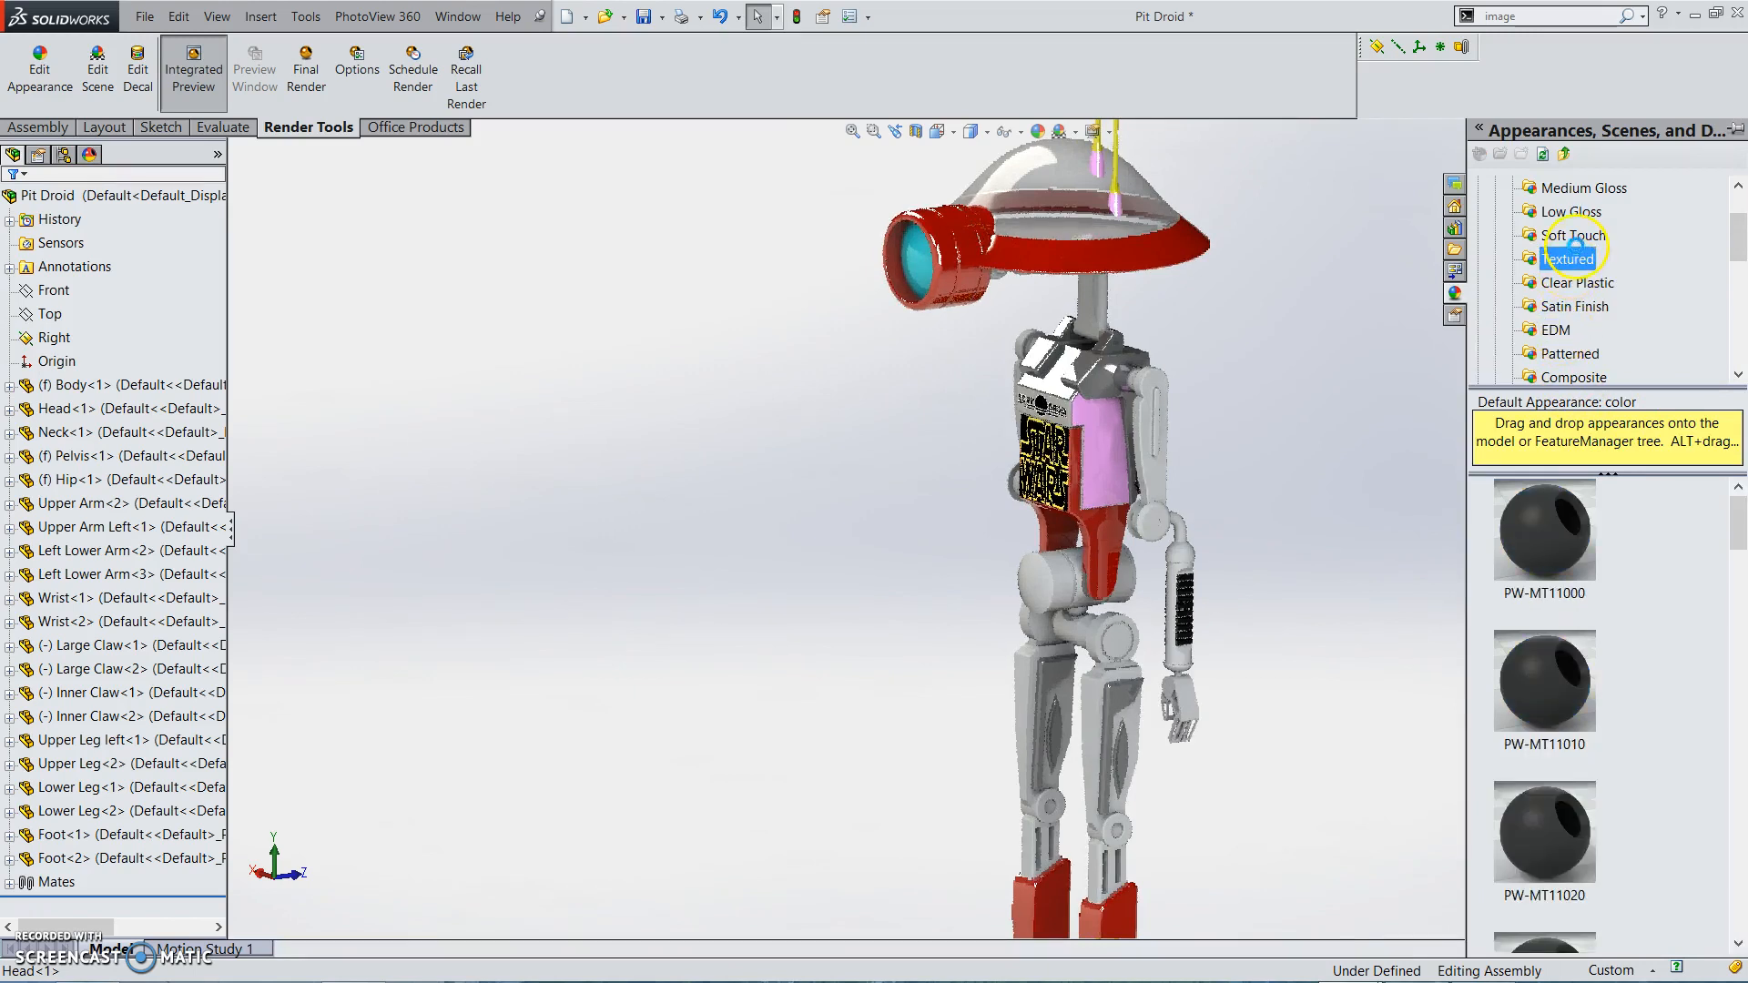
left_click(1574, 214)
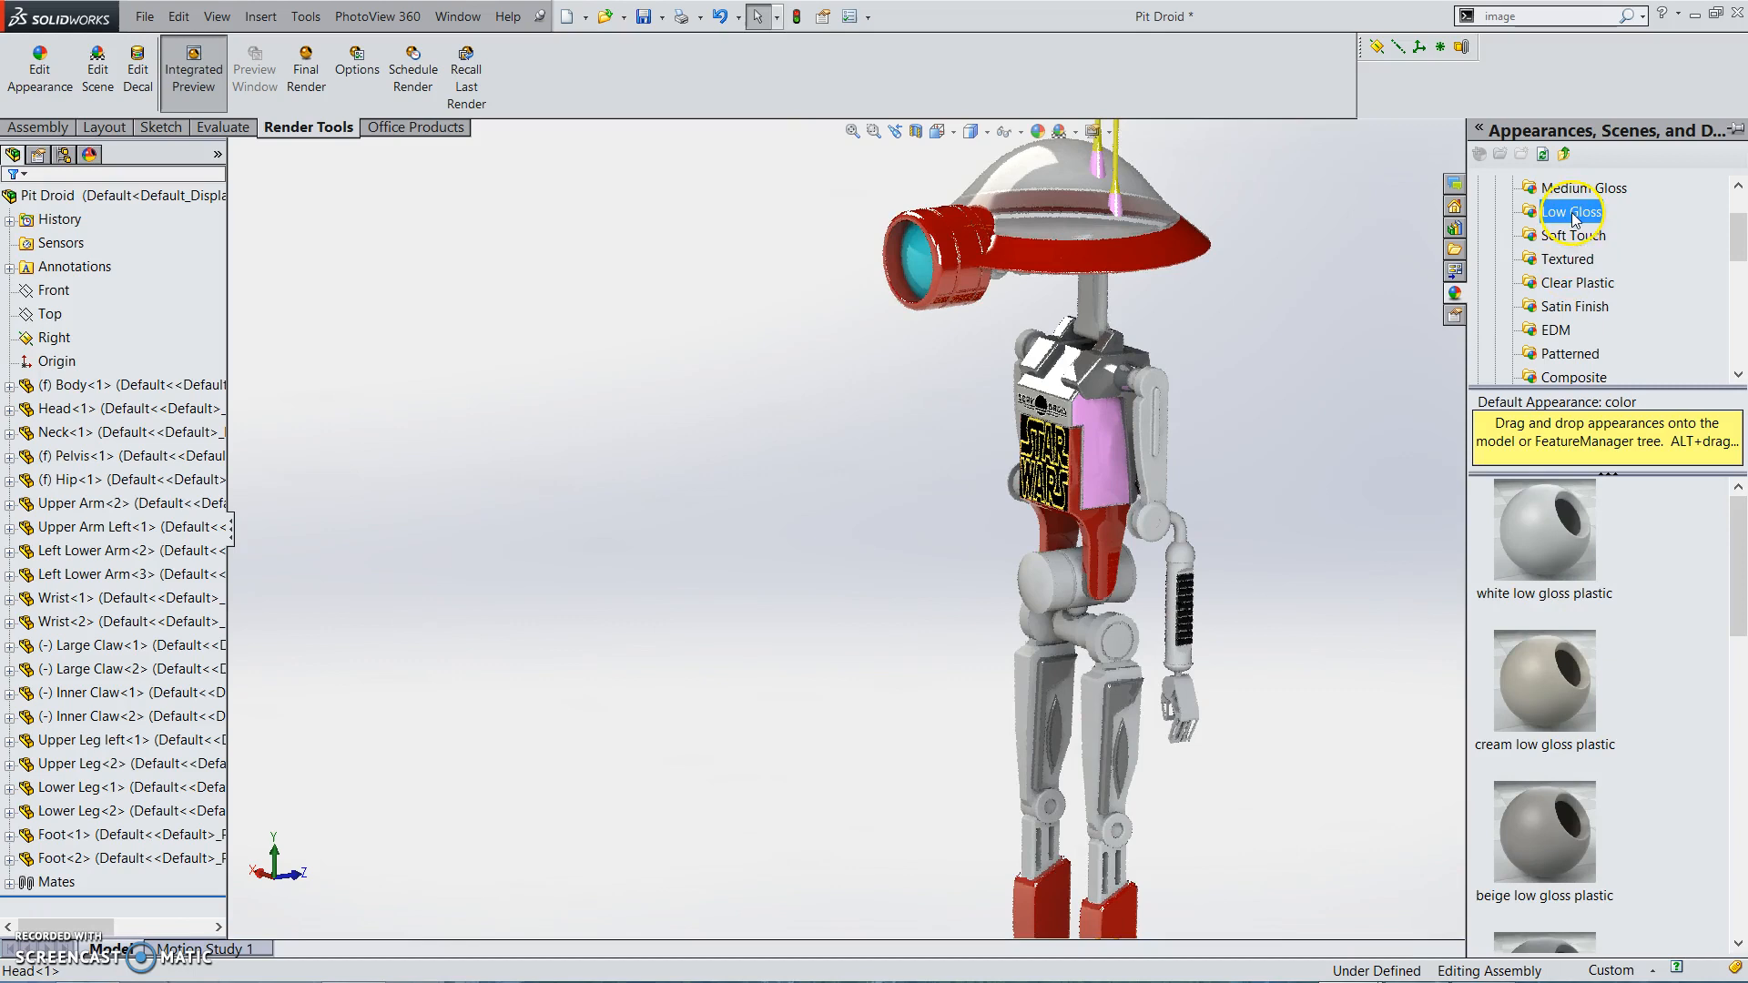
mouse_move(1550, 596)
left_mouse_down()
mouse_move(1229, 382)
mouse_move(1065, 237)
mouse_move(1056, 204)
mouse_move(1078, 203)
left_mouse_up()
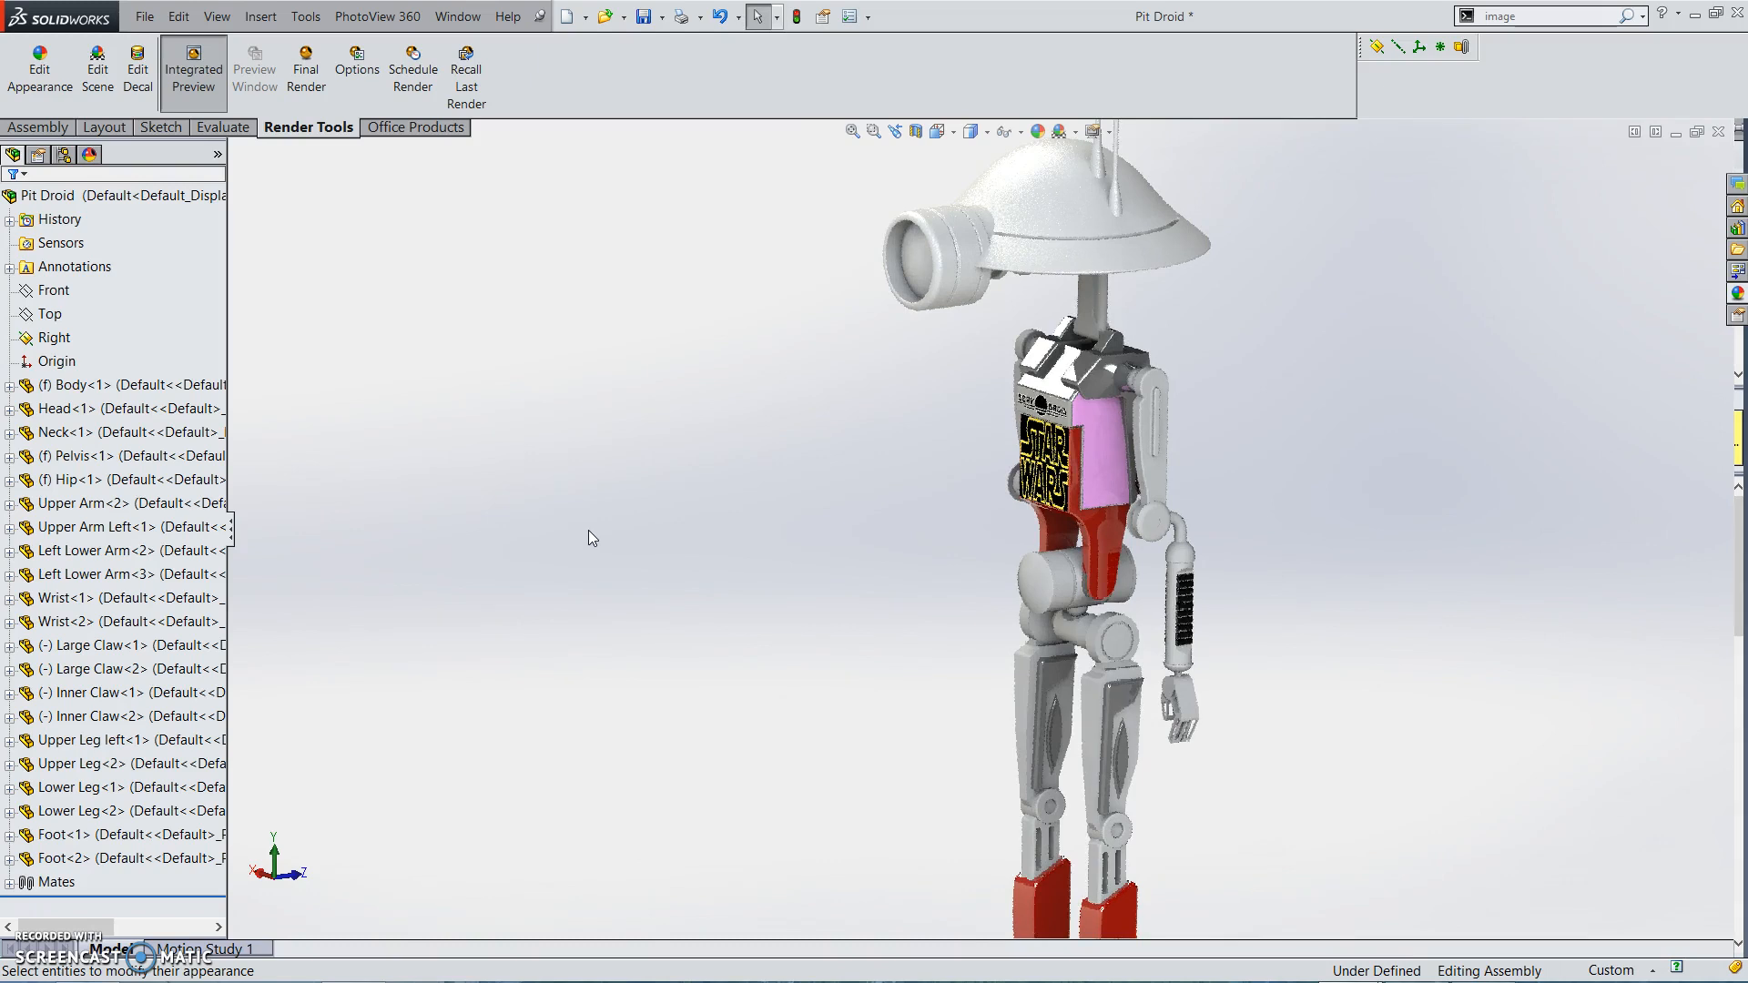
Turn off the integrated render preview and reopen the low gloss plastic appearances
middle_click_drag(774, 635, 849, 614)
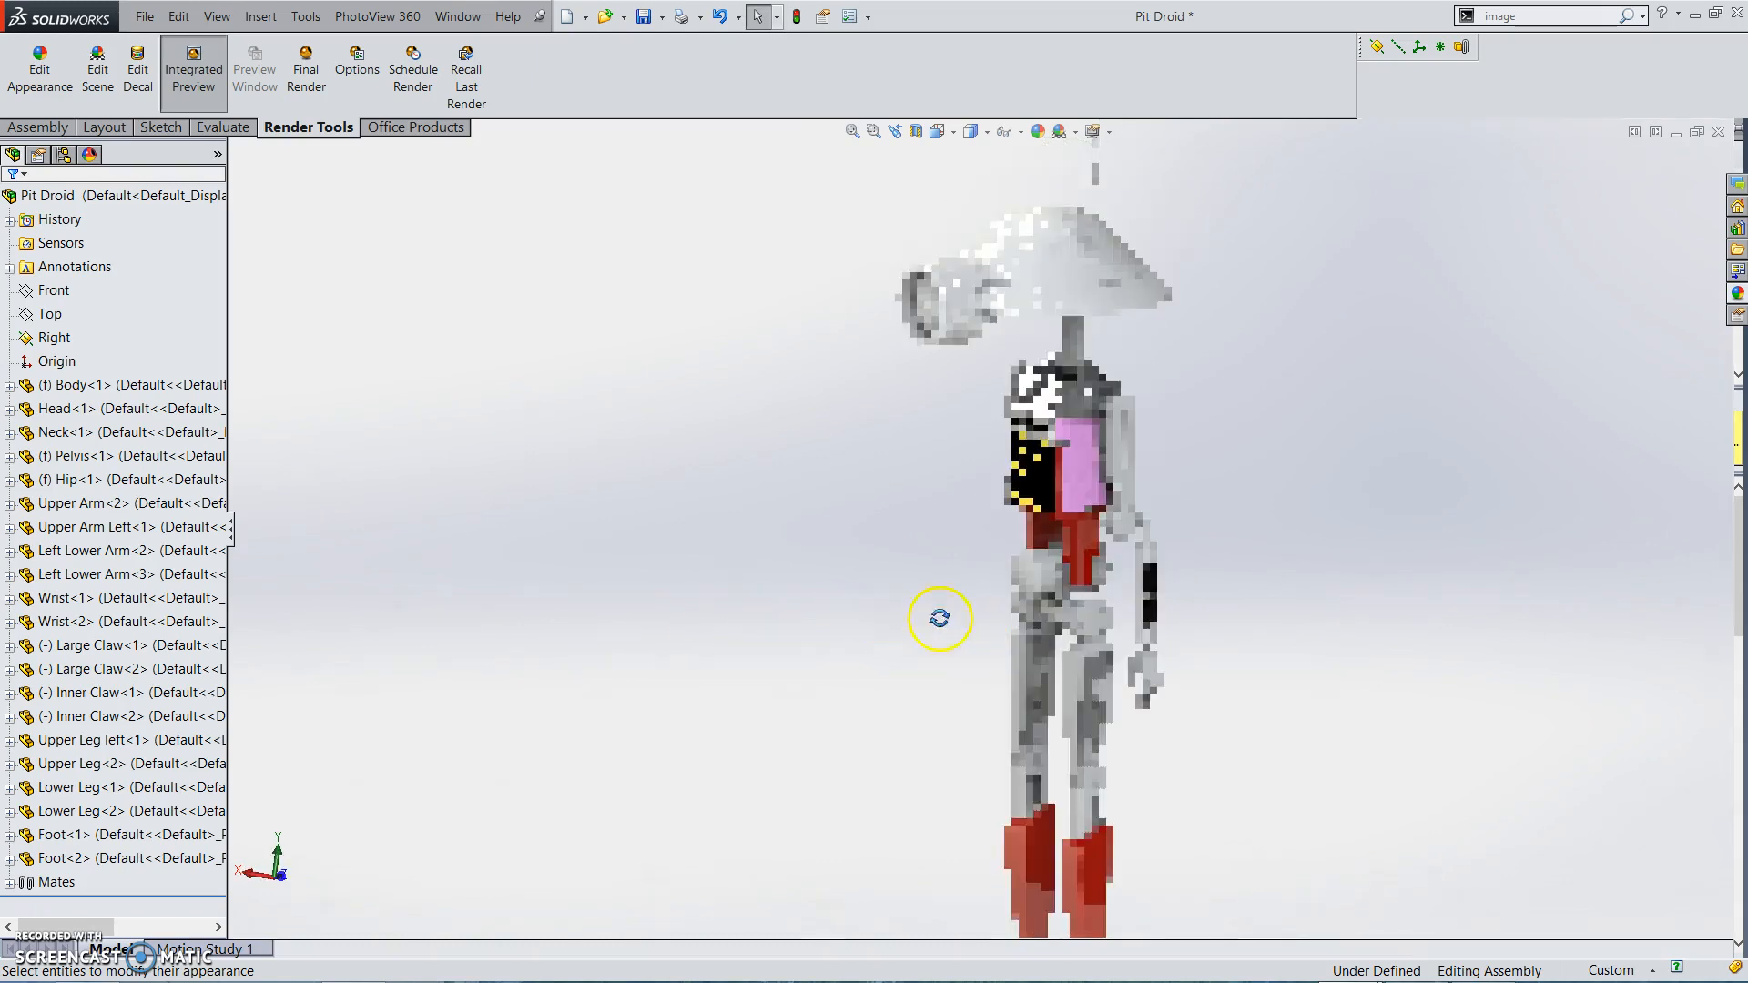
left_click(974, 148)
middle_click_drag(835, 599, 715, 601)
middle_click_drag(702, 343, 765, 382)
left_click(1737, 293)
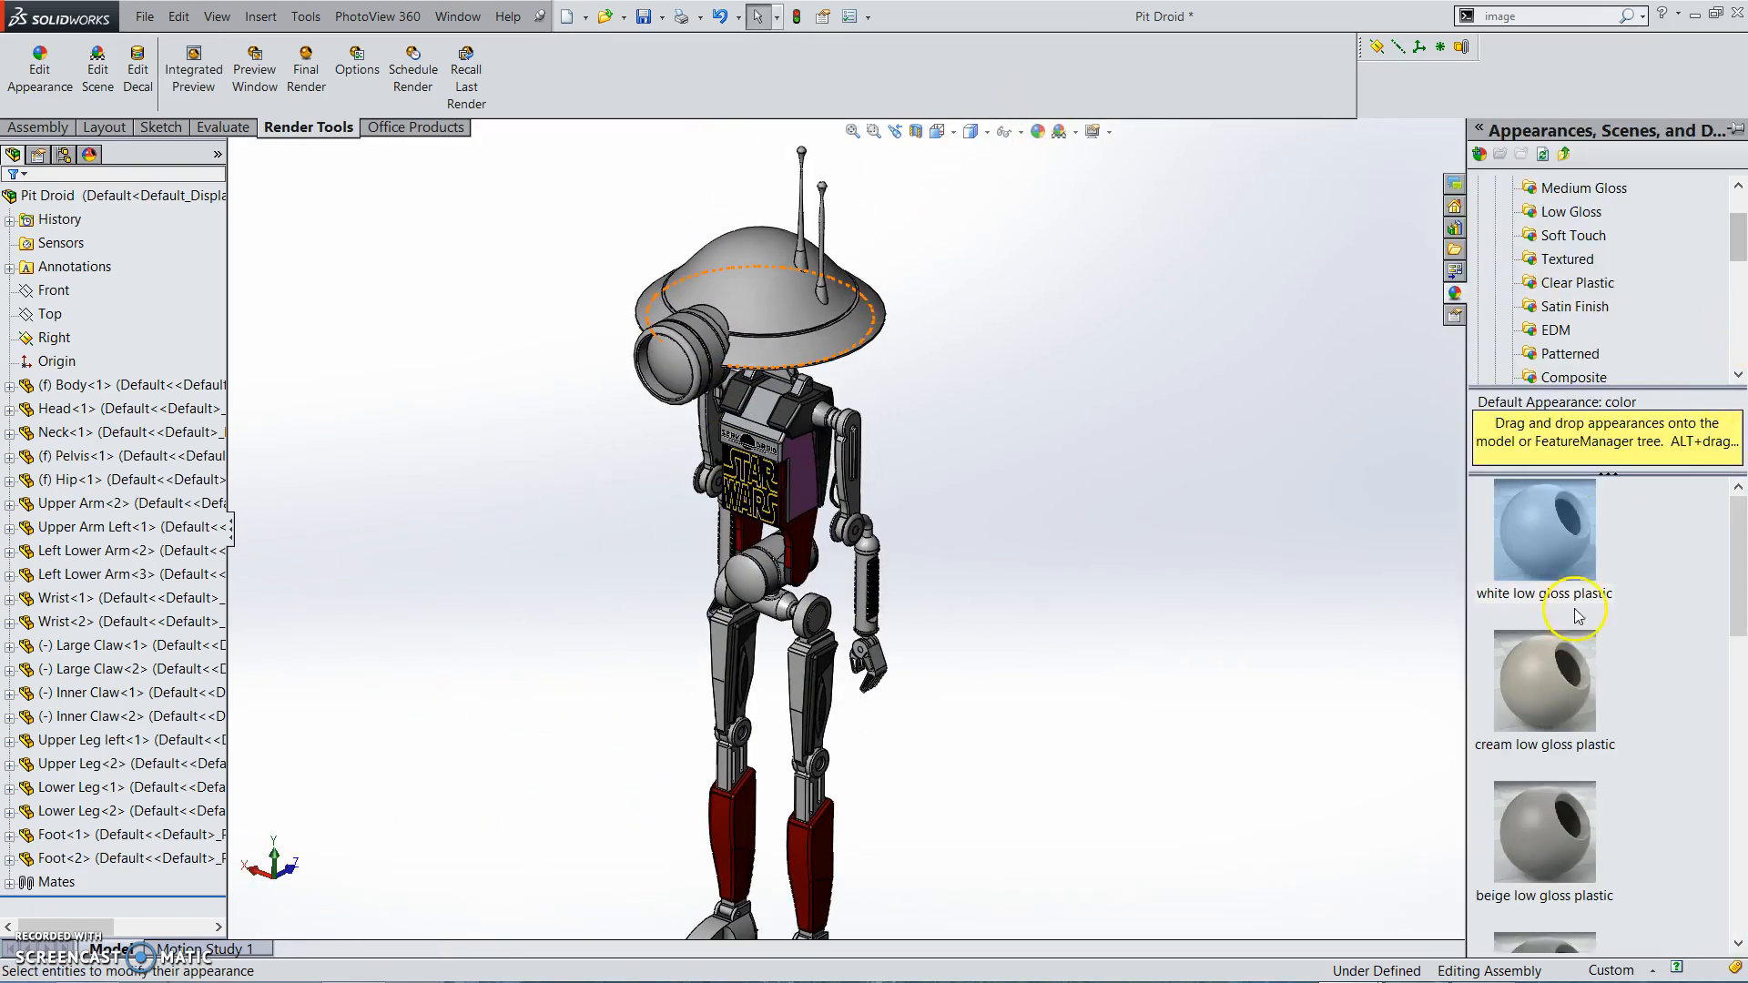
Examine the Head's and Body's appearances in the normal shaded view of the assembly
scroll(741, 320, "down", 5)
middle_click_drag(780, 370, 963, 634)
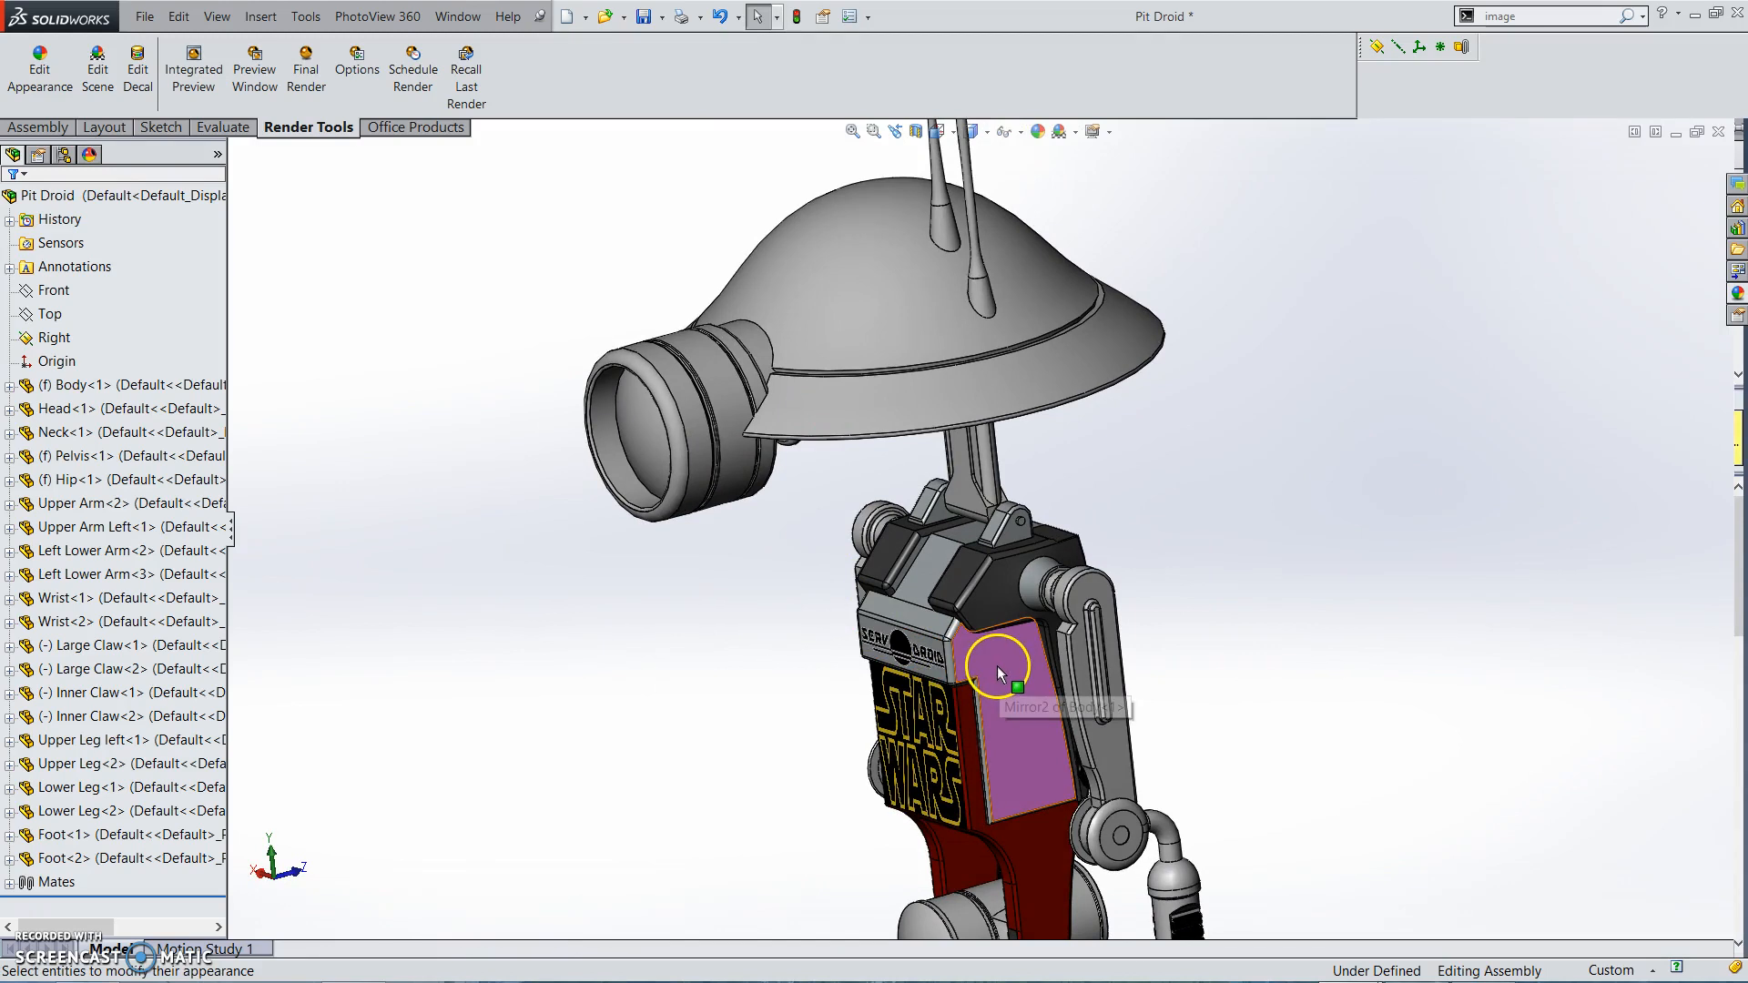
left_click(1001, 601)
left_click(924, 570)
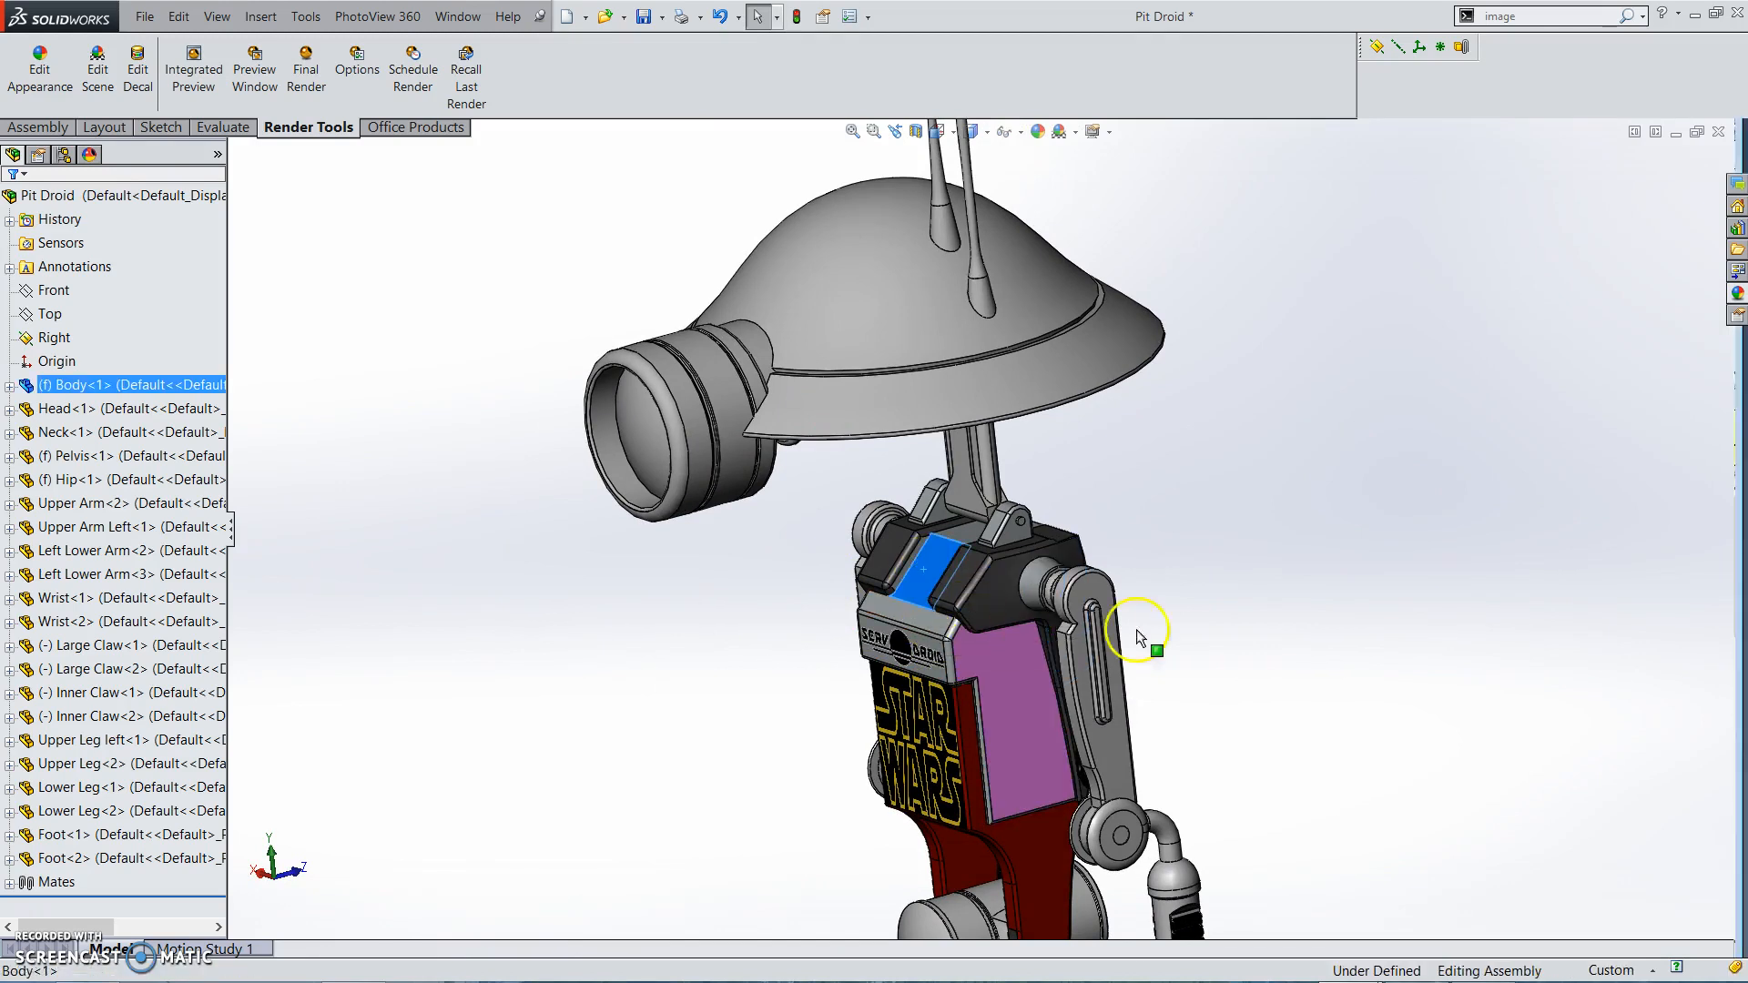
middle_click_drag(1047, 597, 1112, 603)
left_click(1114, 619)
scroll(1118, 675, "up", 3)
mouse_move(917, 701)
middle_mouse_down()
mouse_move(846, 656)
mouse_move(931, 685)
mouse_move(915, 674)
middle_mouse_up()
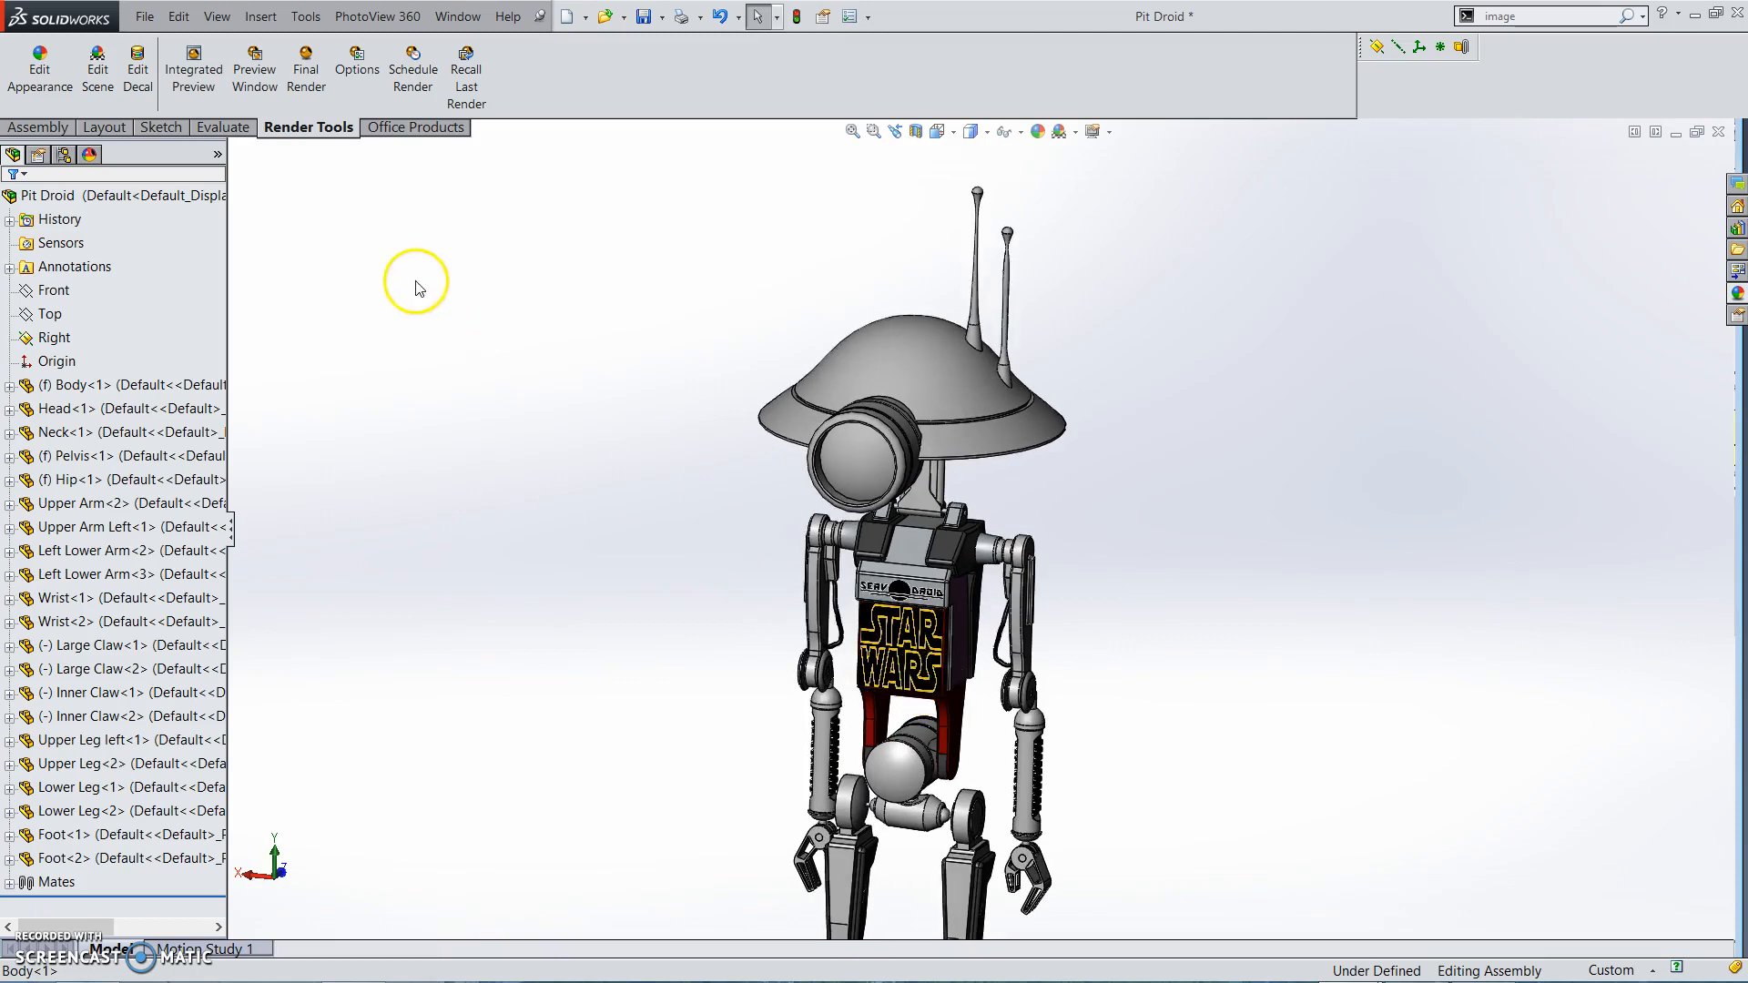
Run a final render of the whole droid, close it, and briefly view the separate render preview window
scroll(511, 394, "up", 5)
mouse_move(1004, 650)
middle_mouse_down()
mouse_move(944, 636)
mouse_move(1019, 633)
mouse_move(997, 634)
middle_mouse_up()
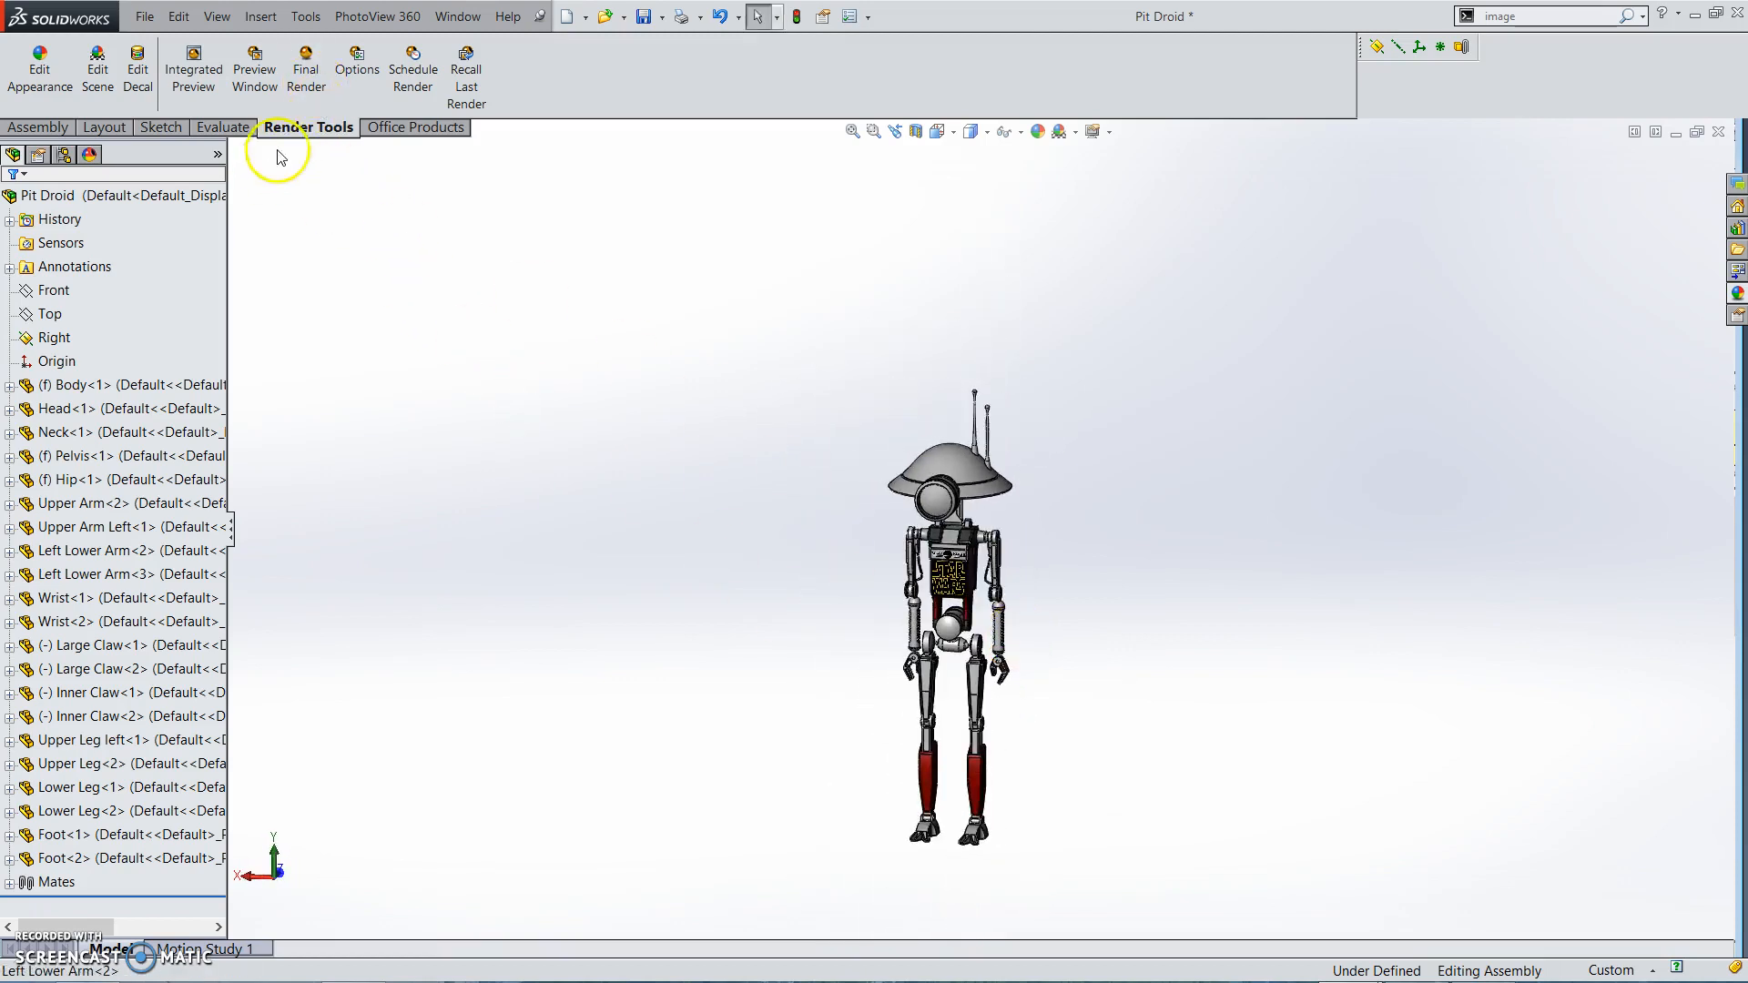
left_click(307, 82)
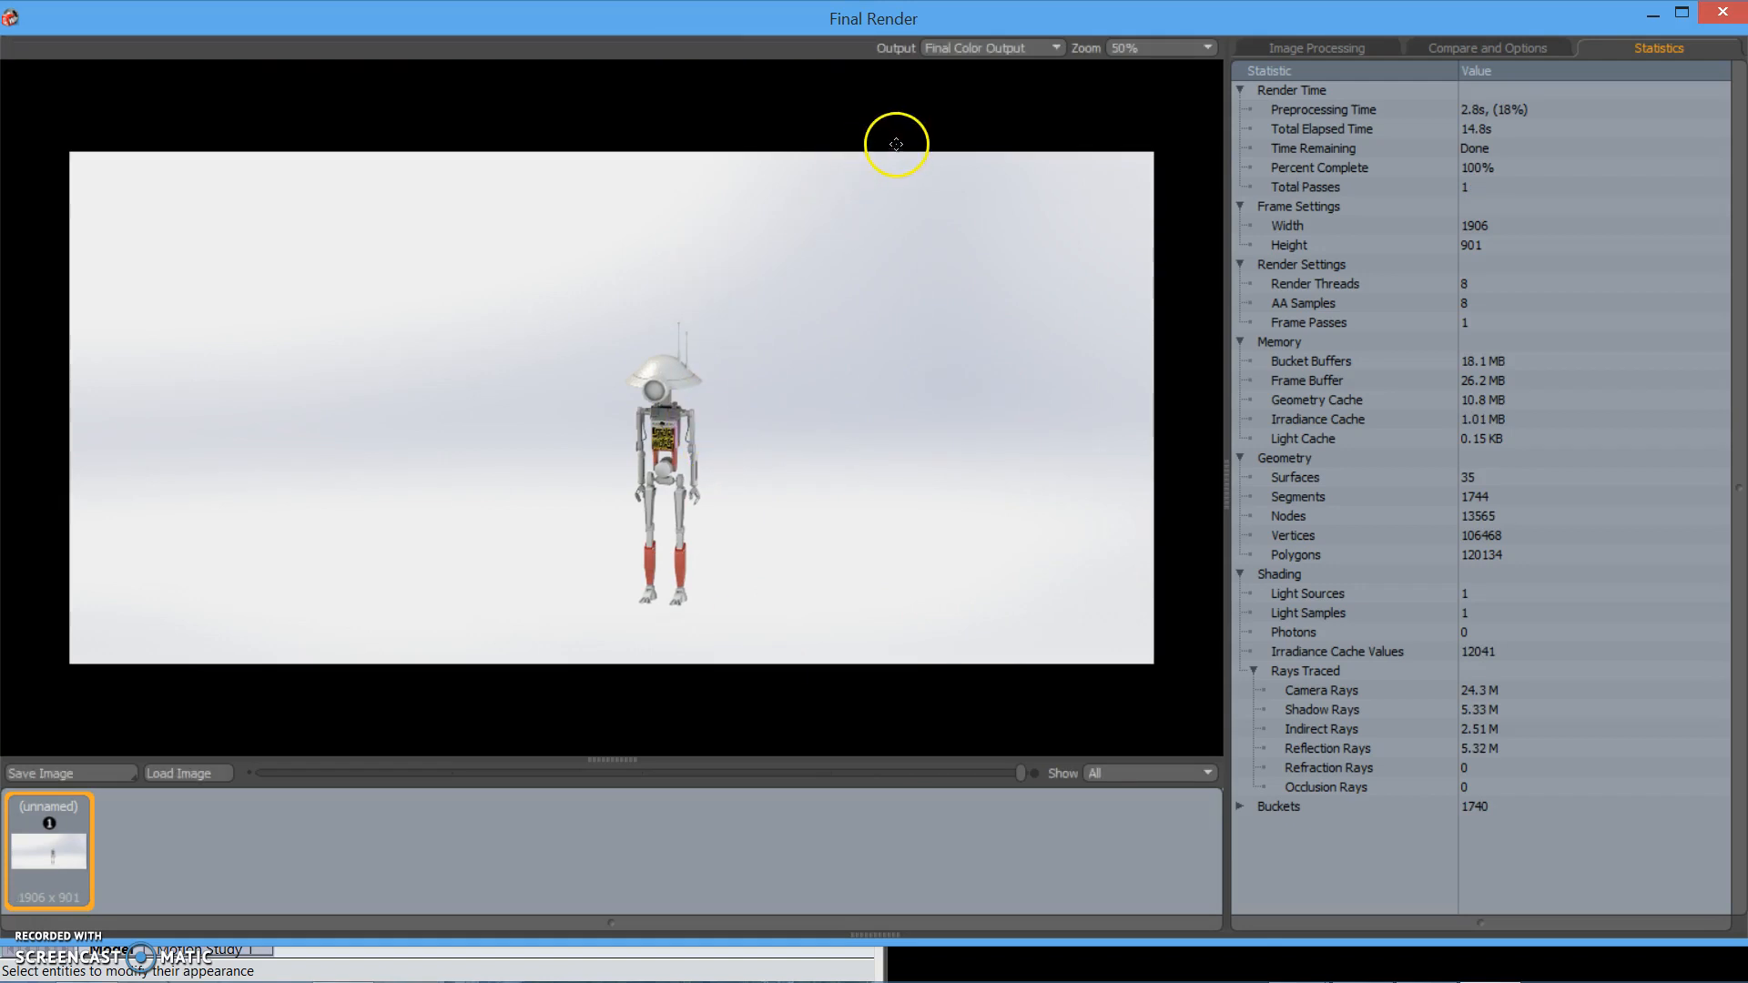
left_click(1720, 14)
left_click_drag(1528, 172, 548, 174)
left_click(1614, 148)
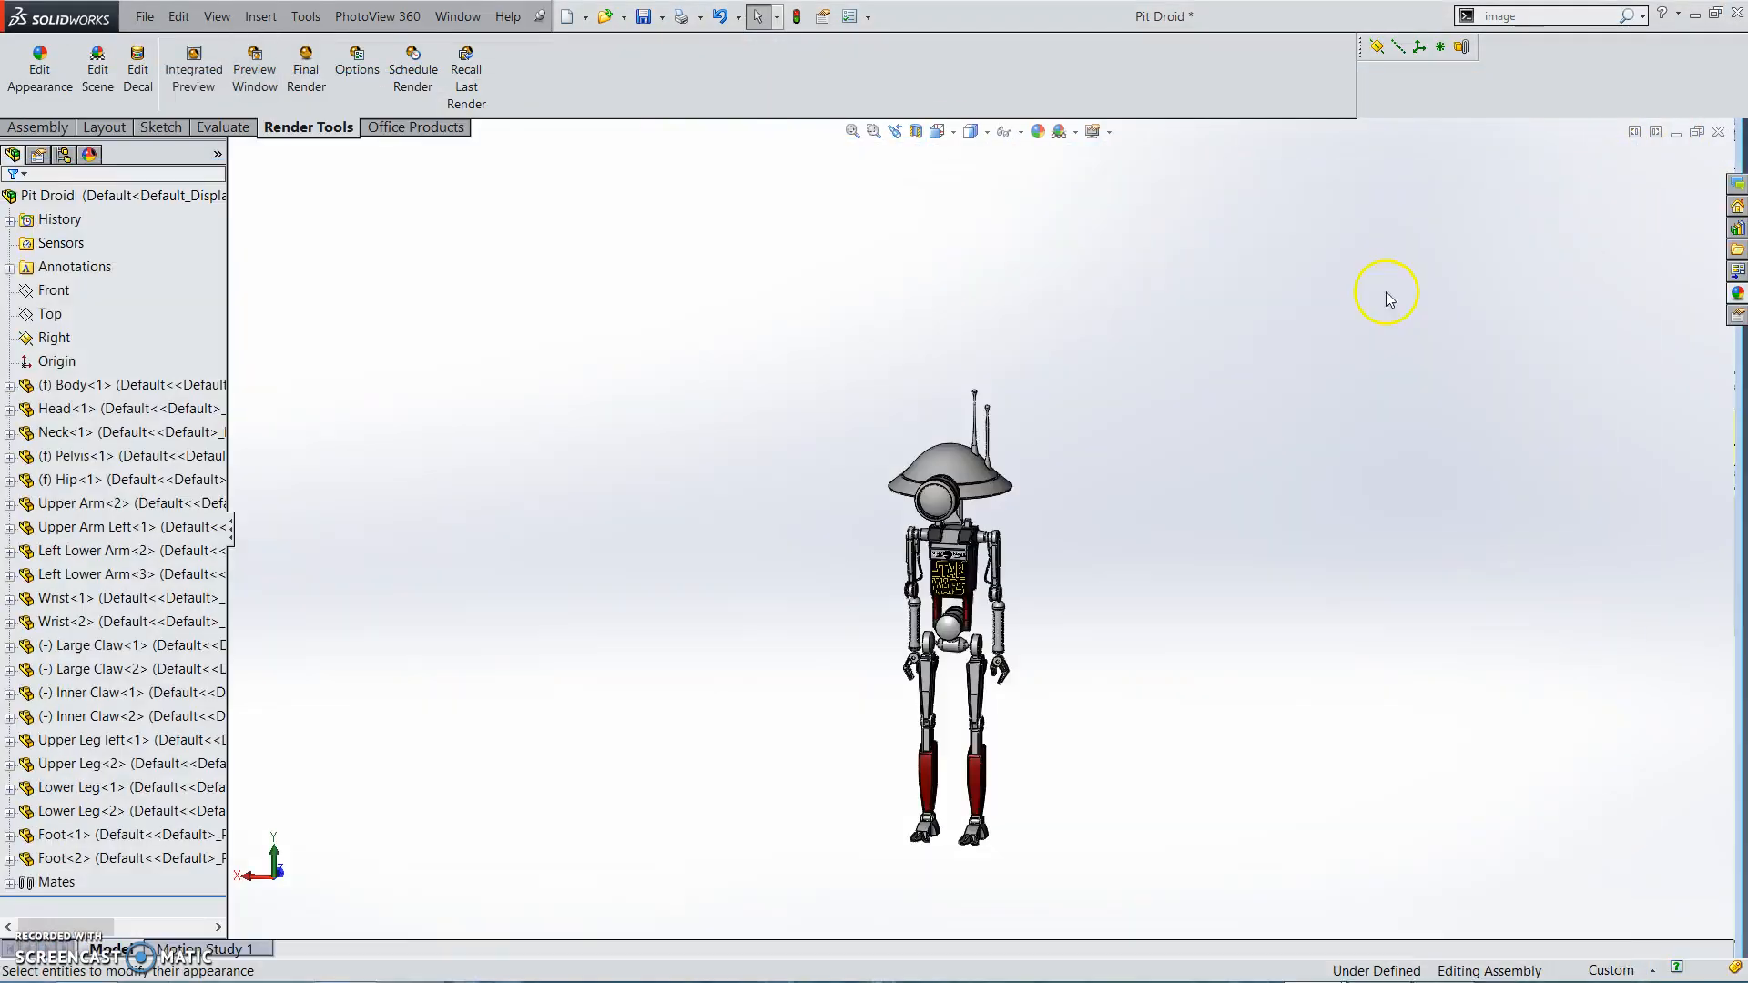
left_click(254, 70)
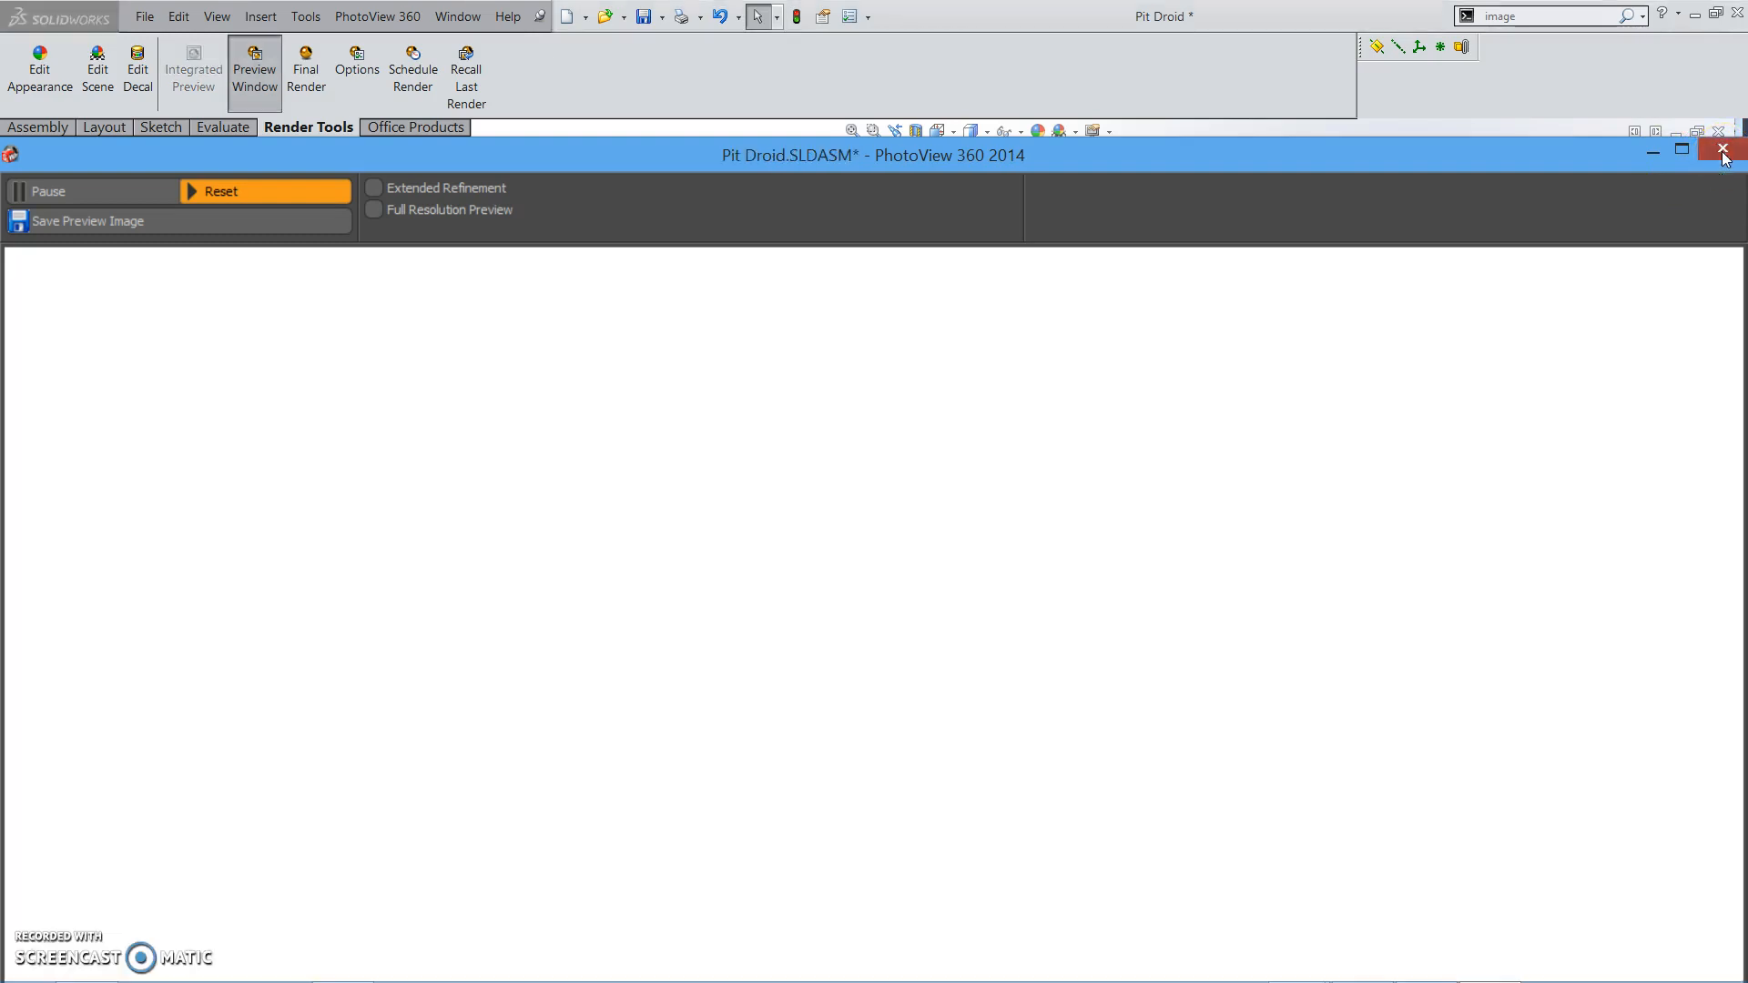
left_click(1721, 150)
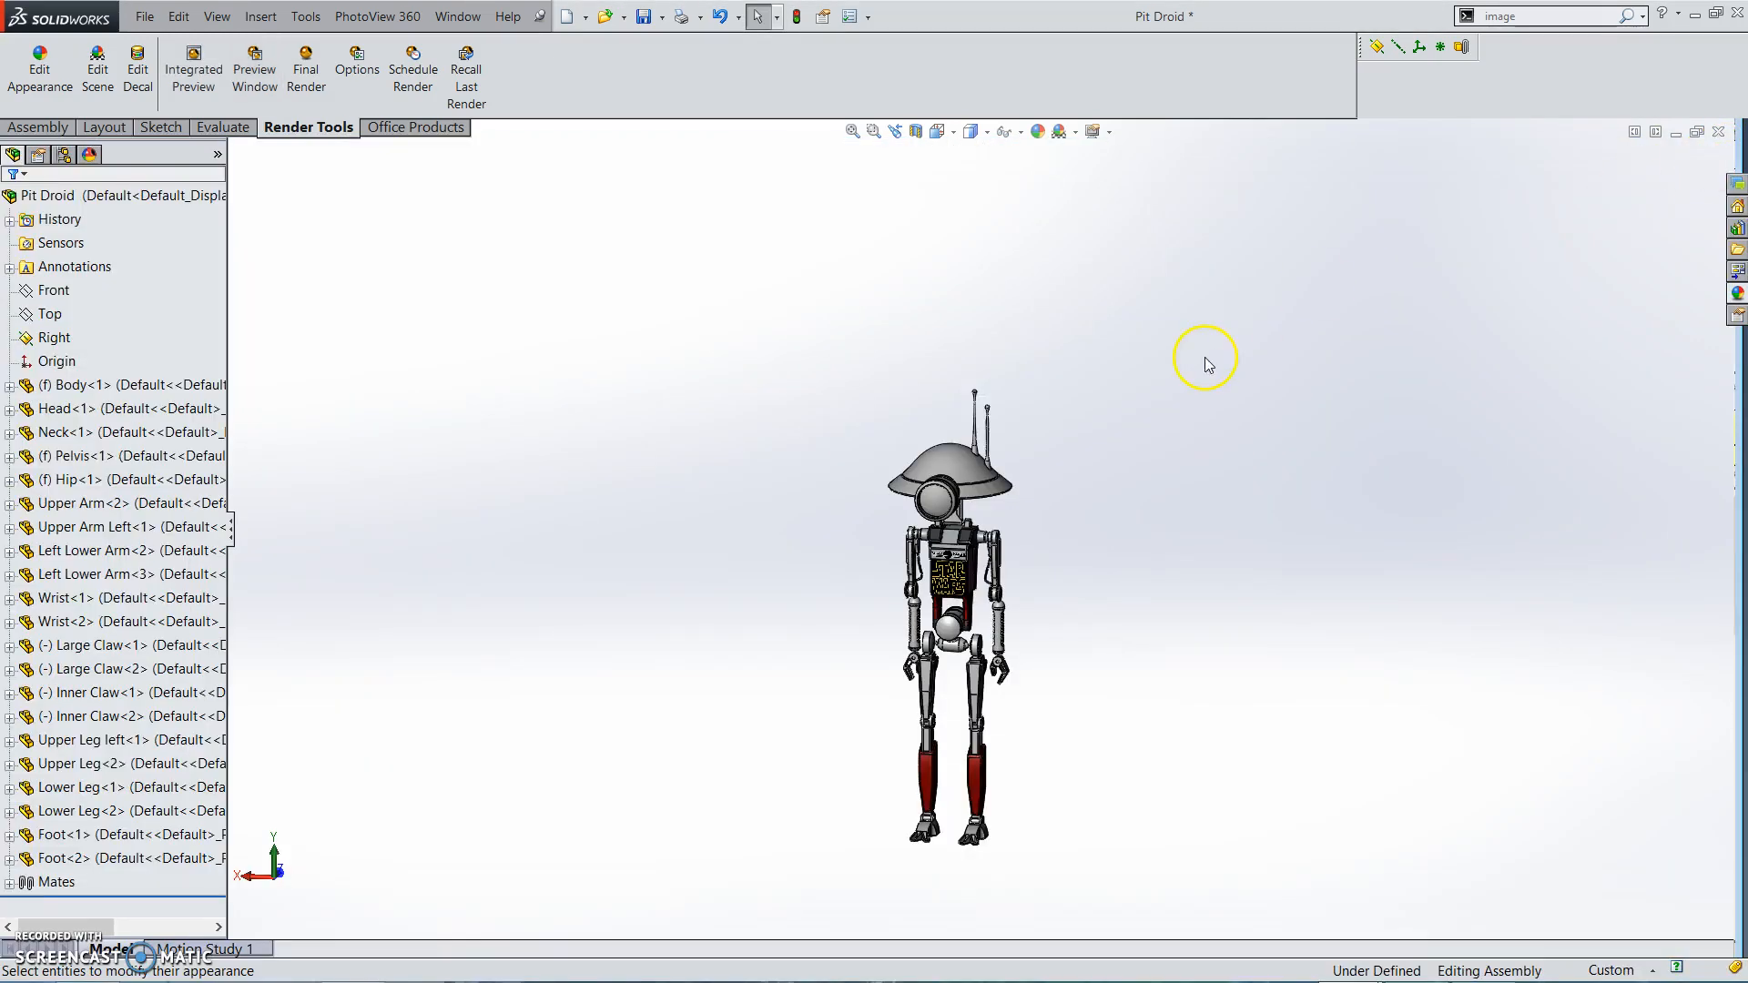
Examine the output image size and image format choices in the PhotoView 360 options
left_click(360, 72)
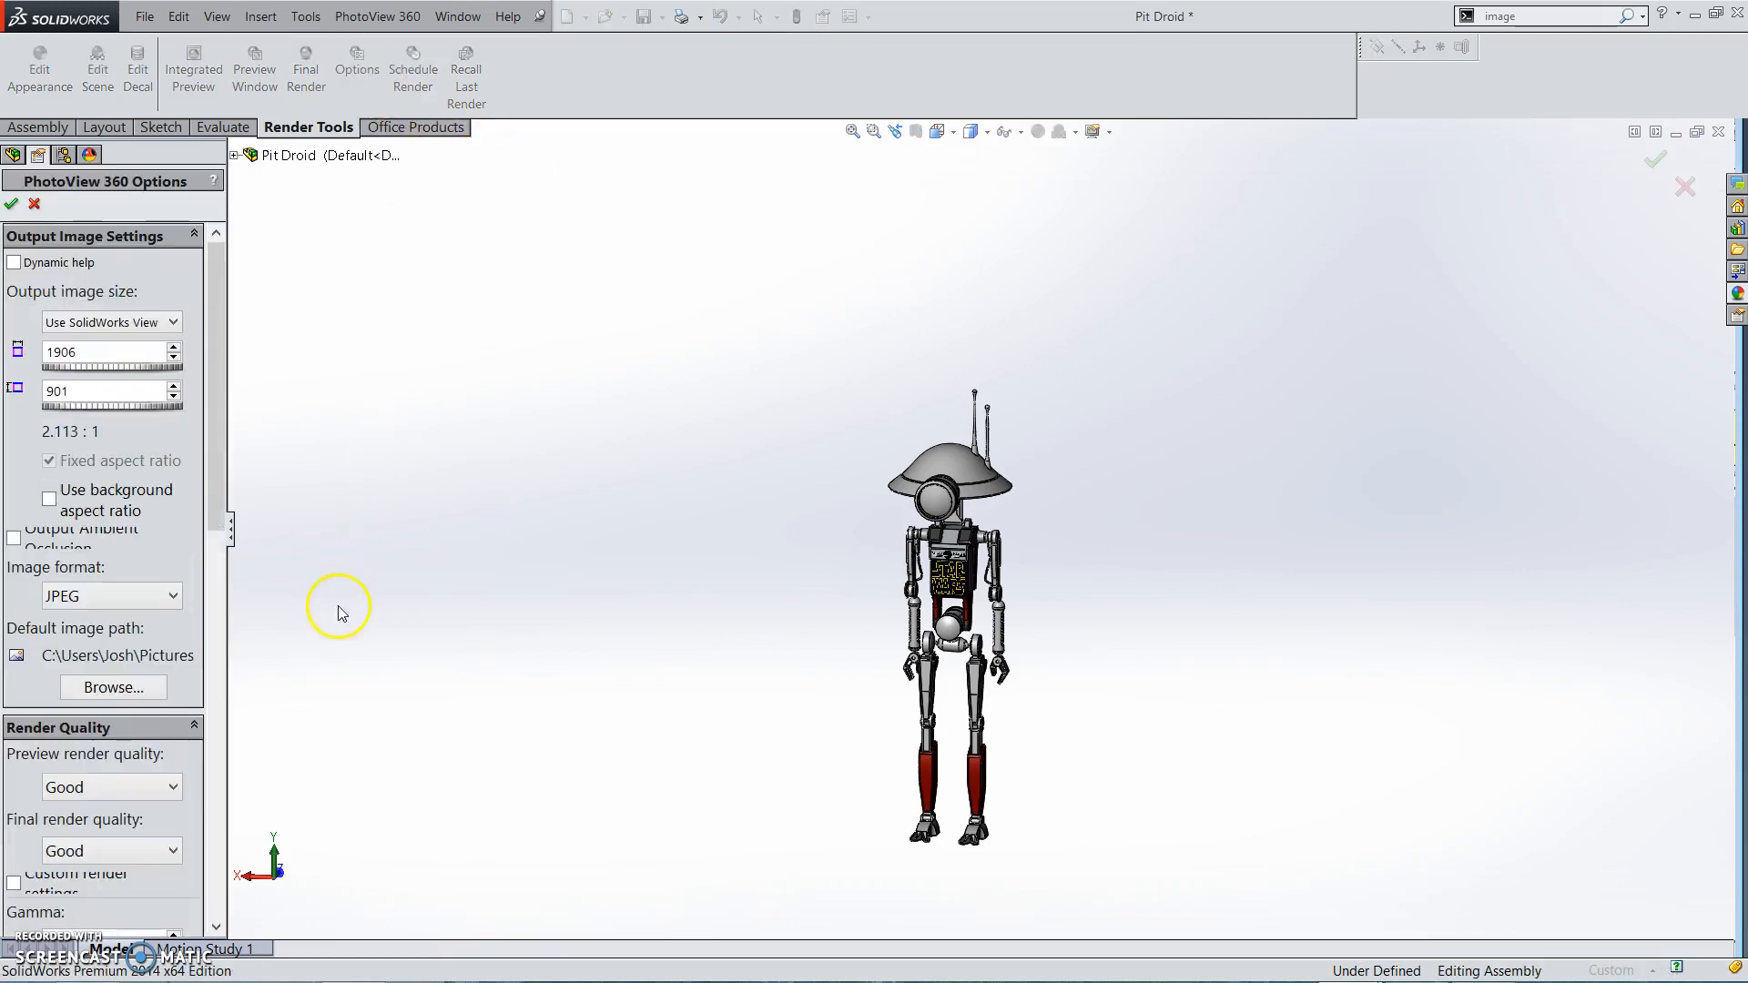
scroll(774, 728, "down", 1)
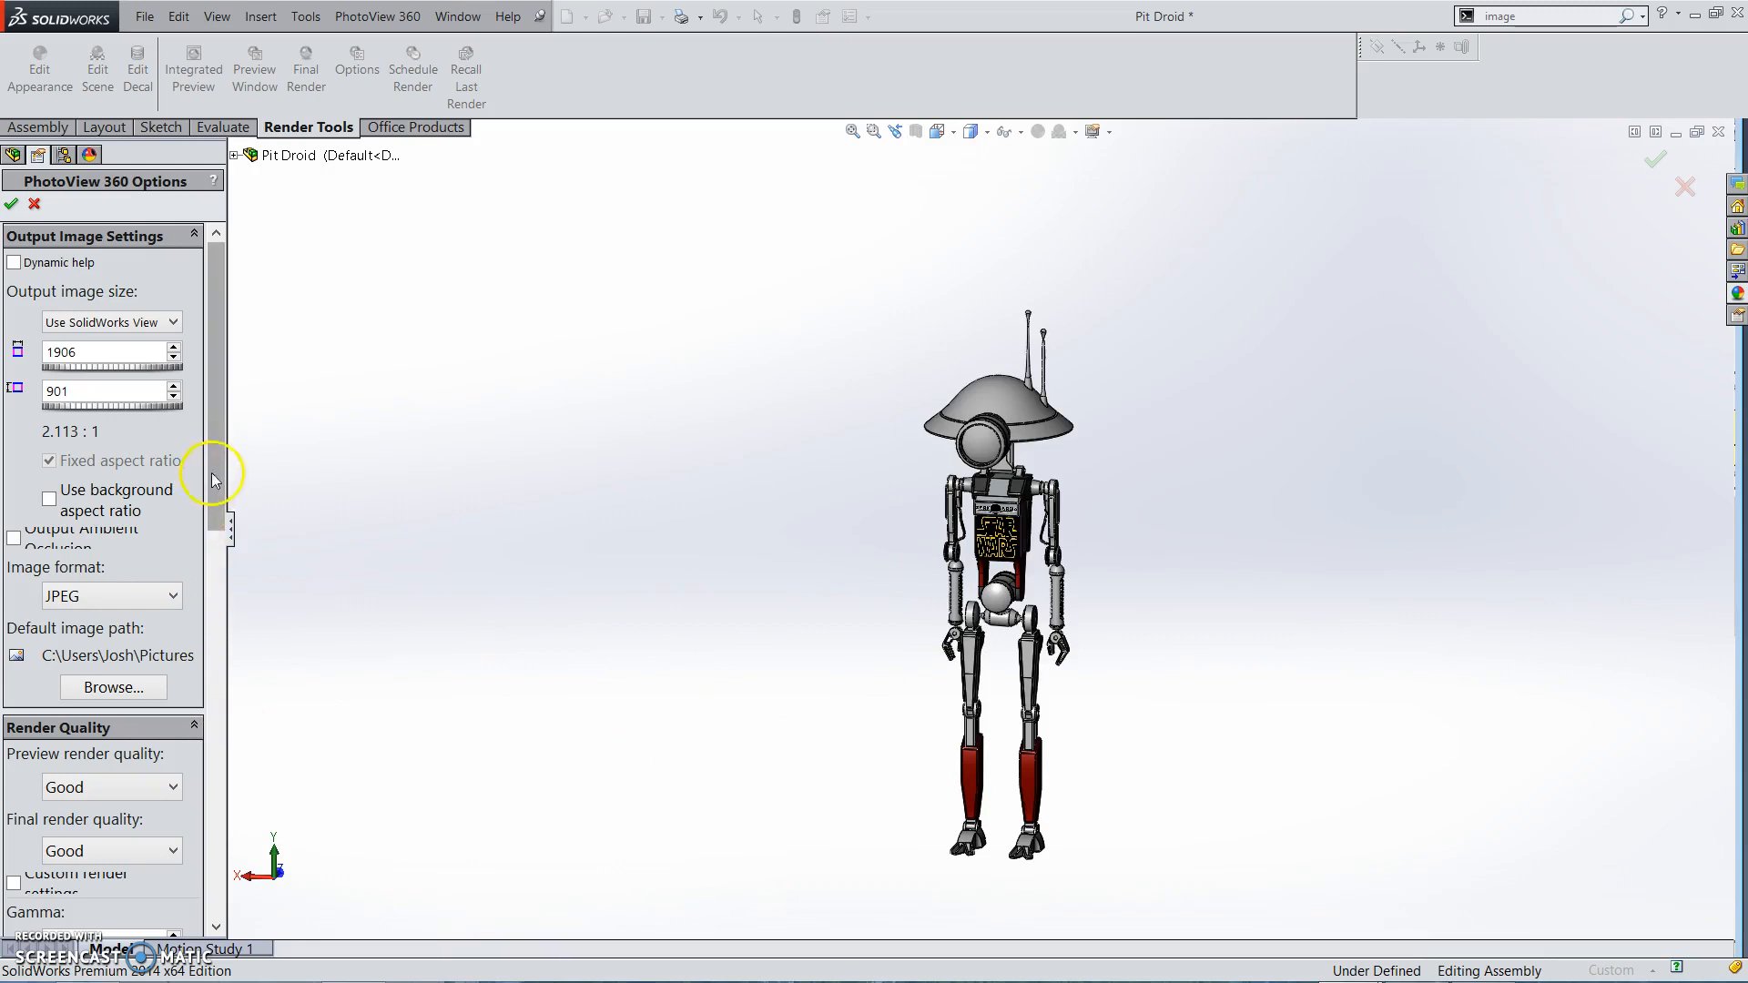
left_click_drag(220, 462, 221, 510)
left_click(110, 455)
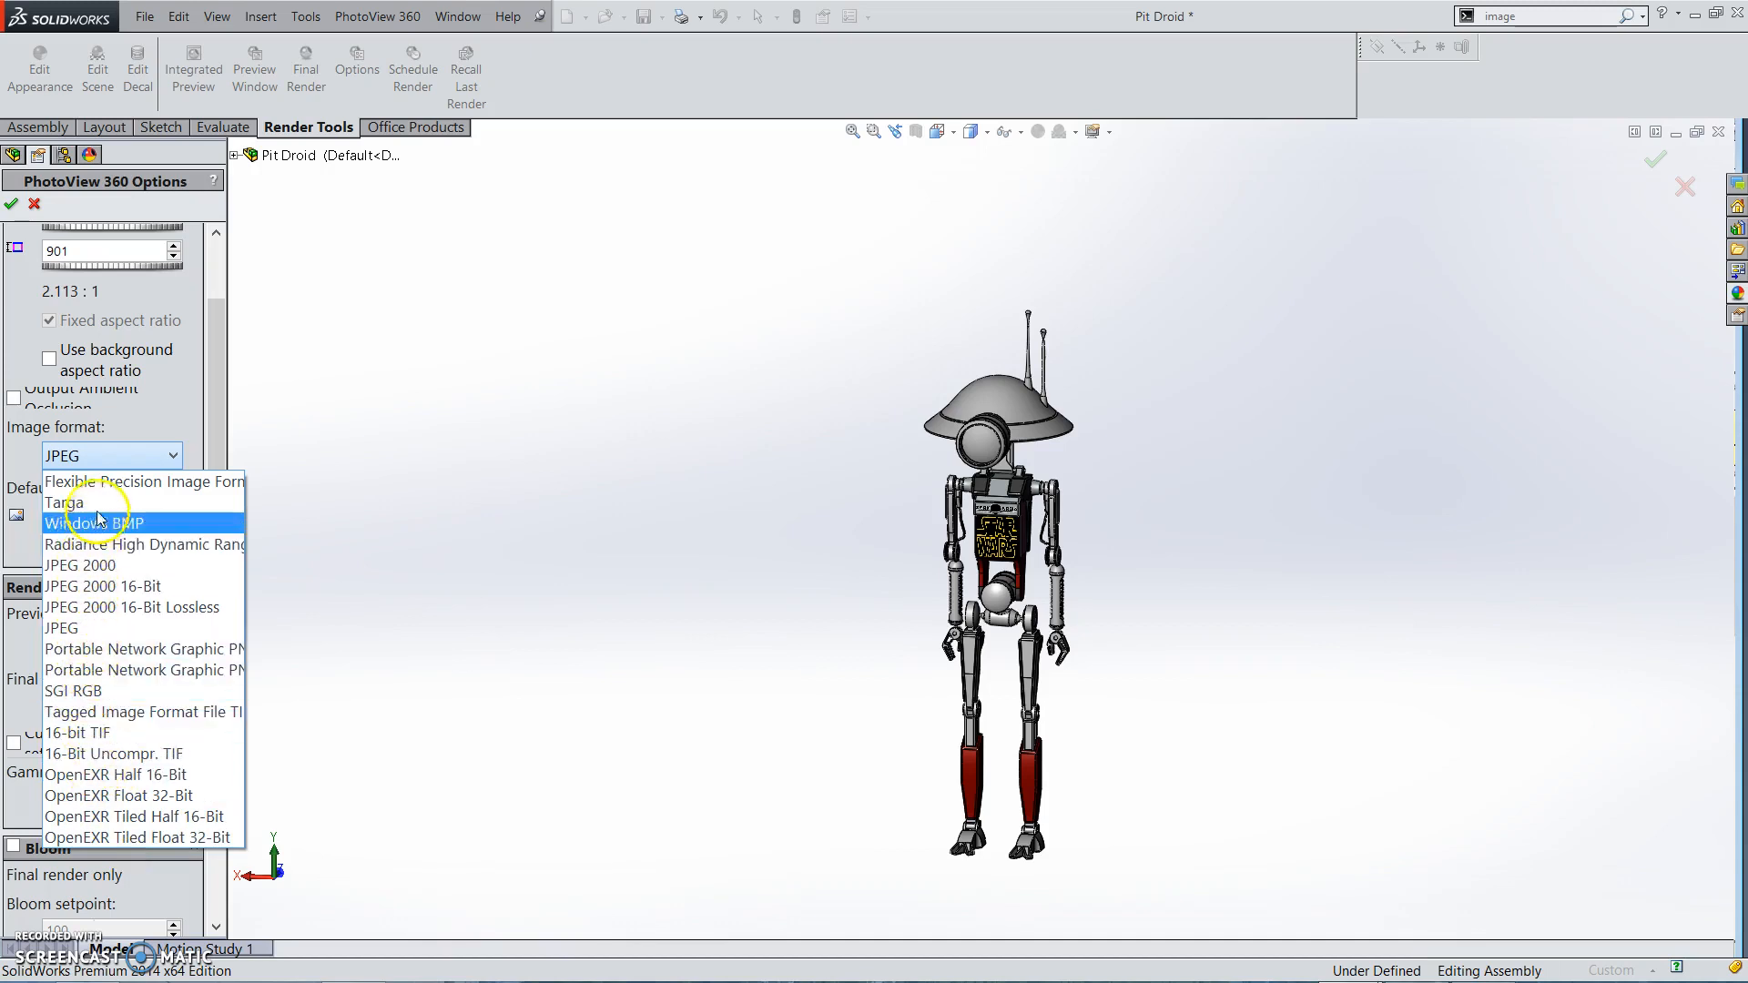
left_click(178, 420)
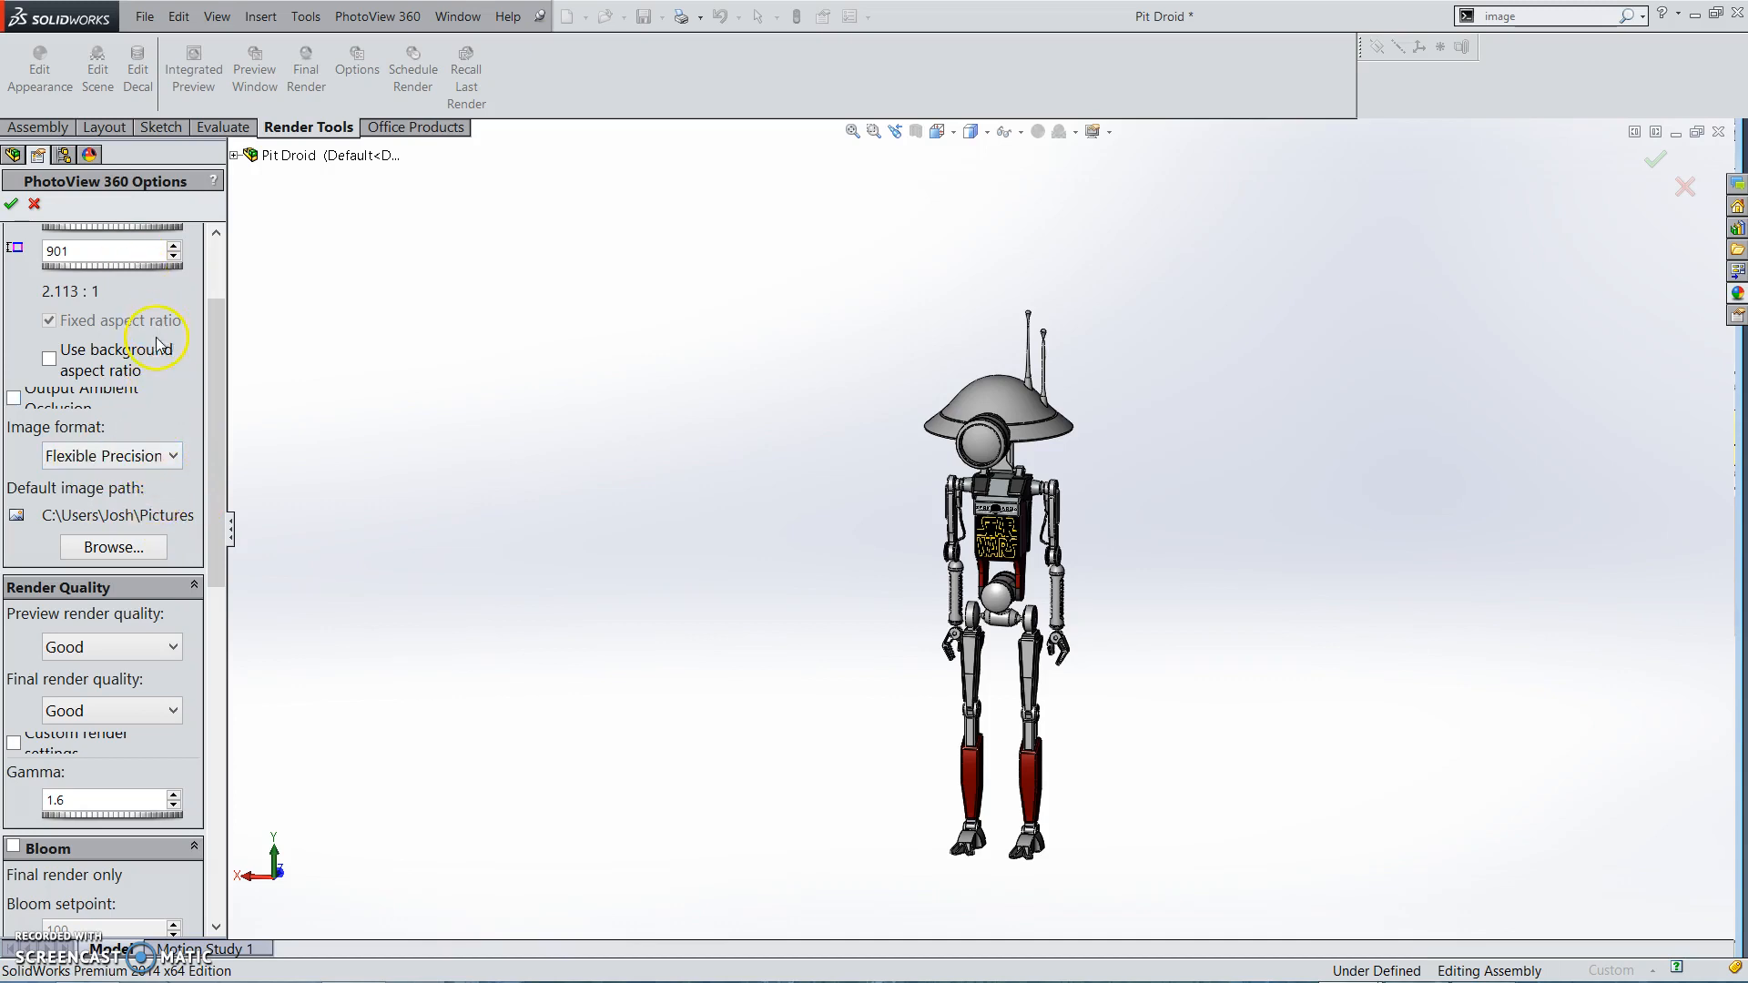
scroll(202, 366, "up", 3)
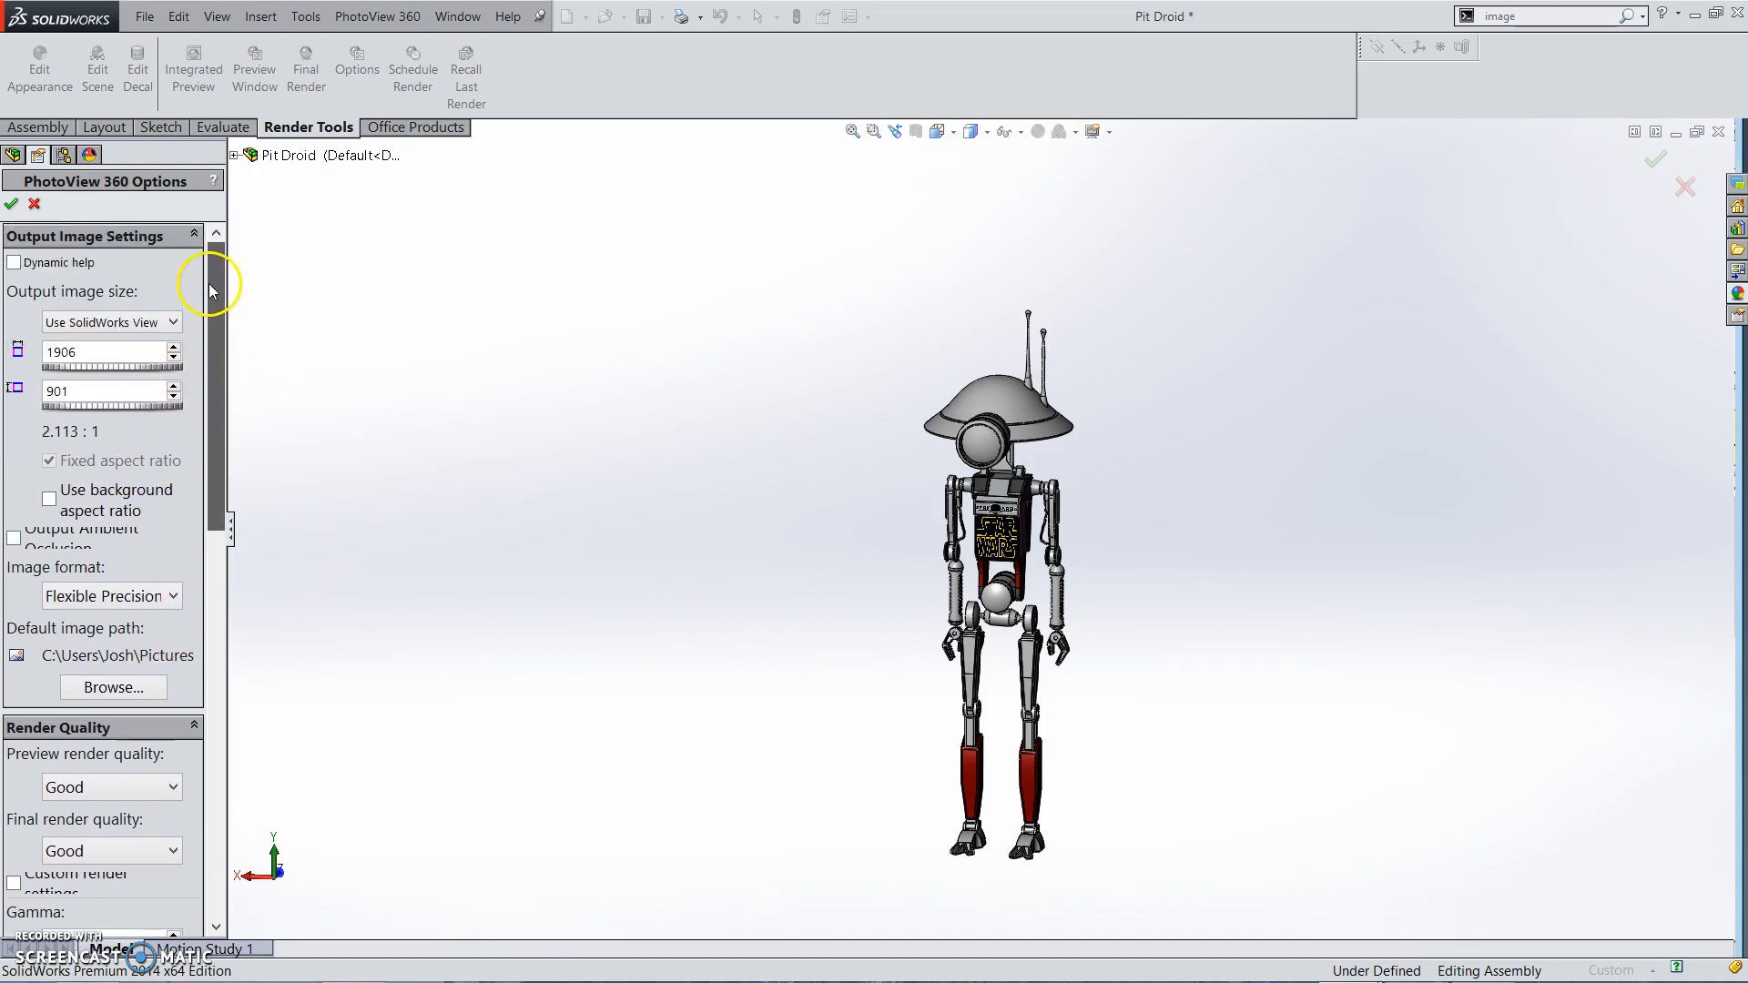
left_click(175, 324)
left_click(176, 328)
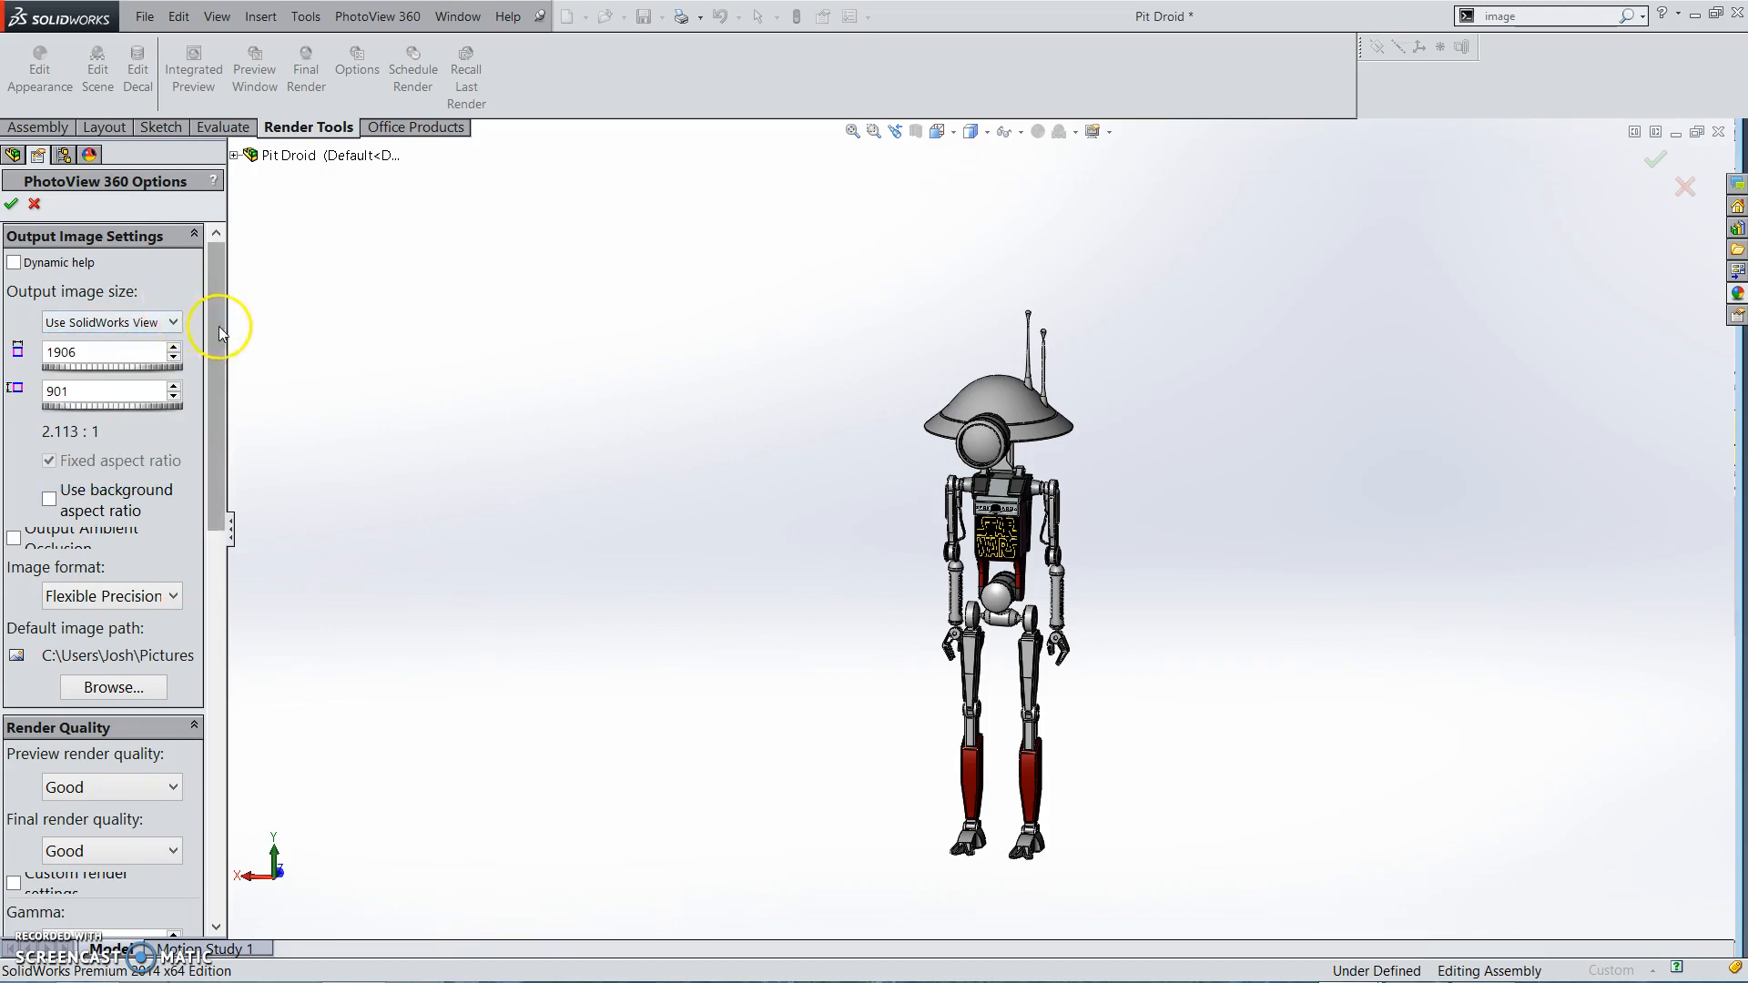
Try the Maximum preview render quality and switch it back to Good
left_click_drag(219, 344, 218, 464)
left_click(172, 475)
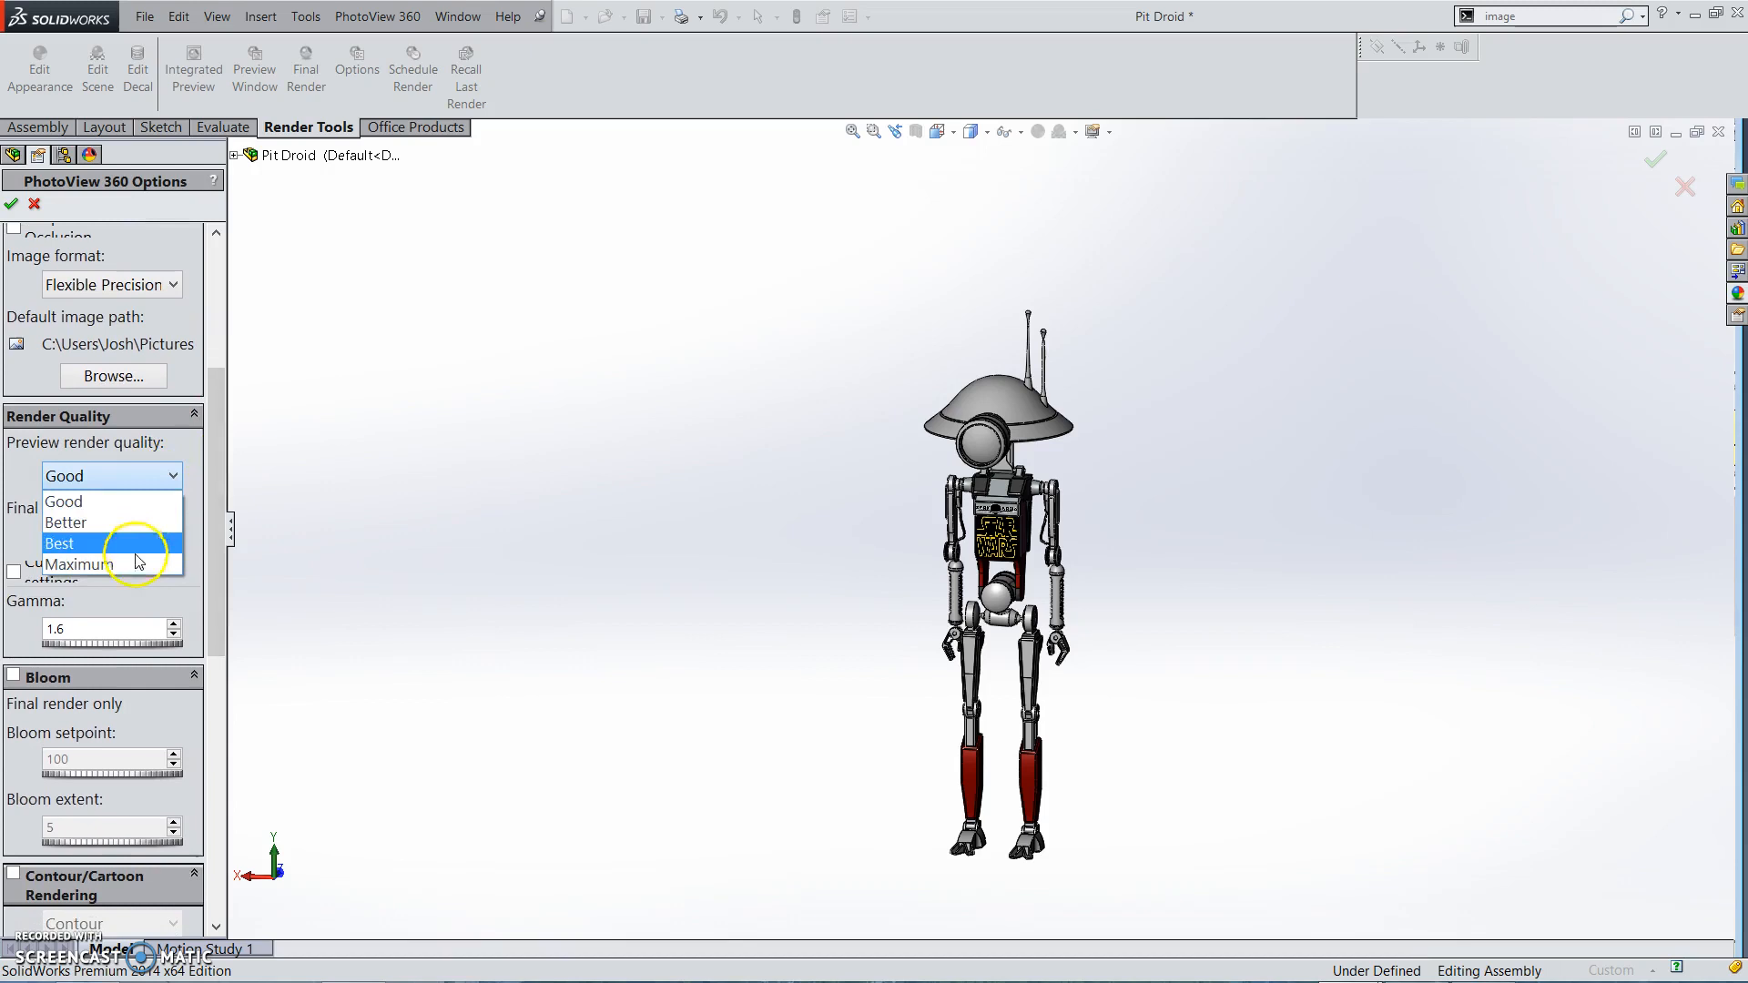
left_click(186, 458)
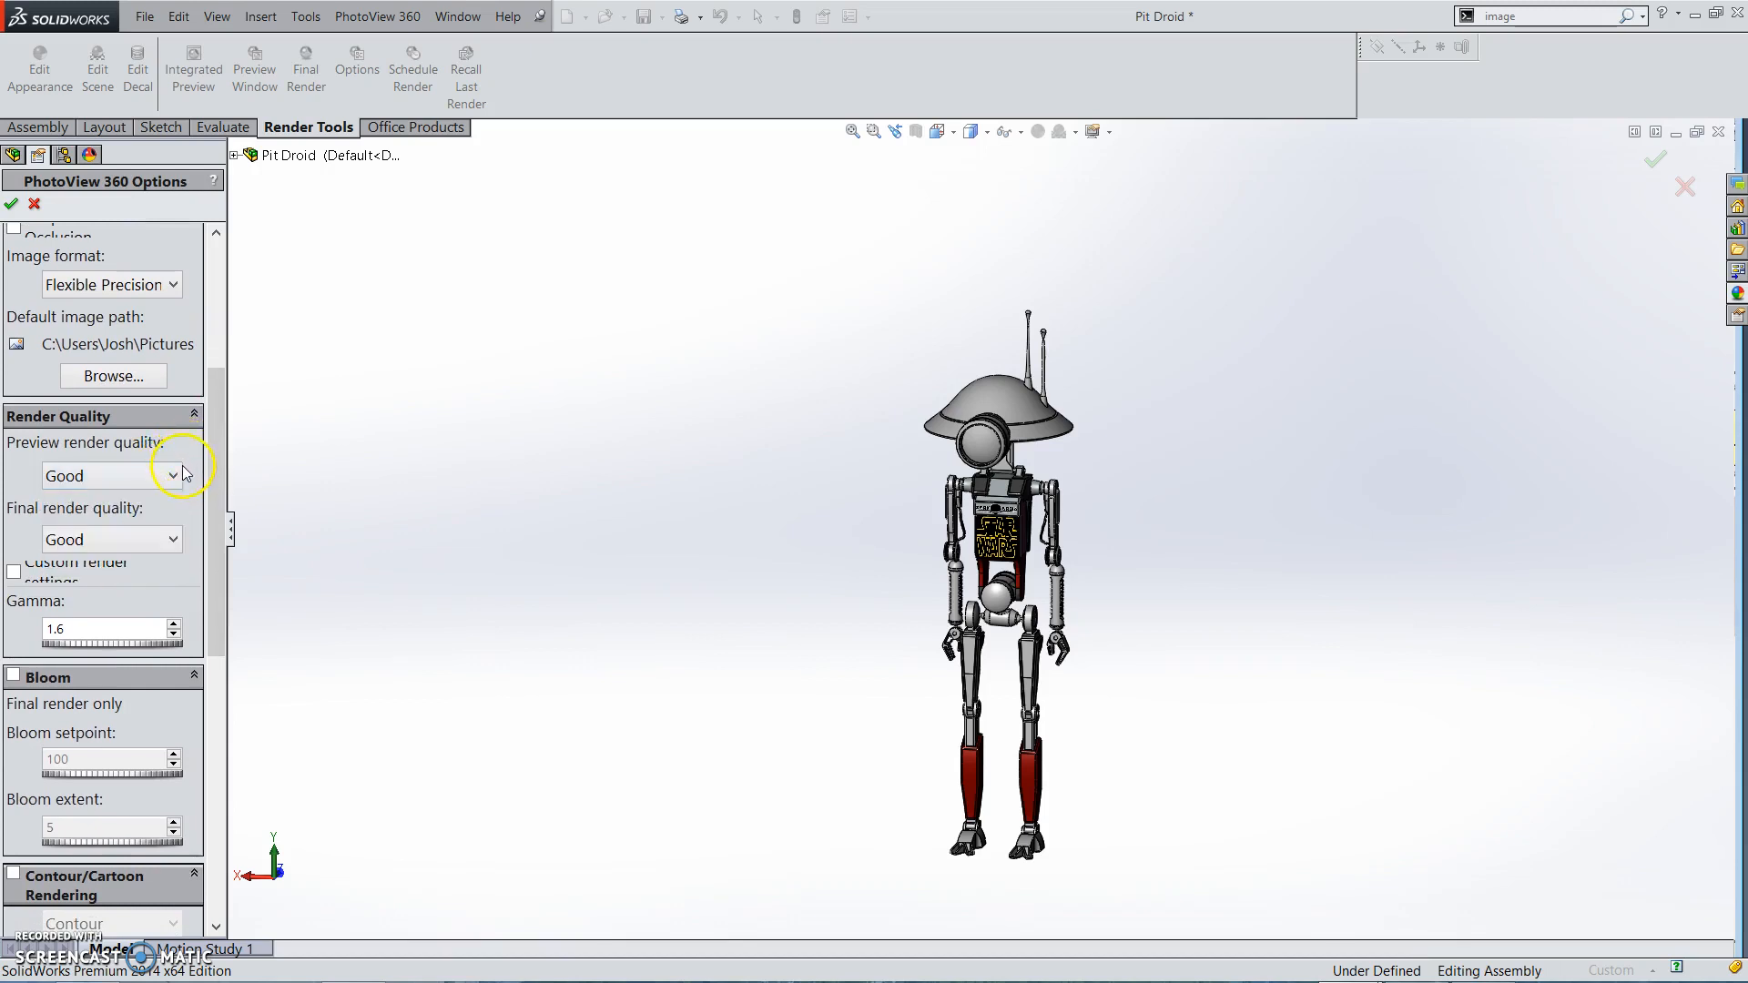
left_click(173, 476)
left_click(121, 569)
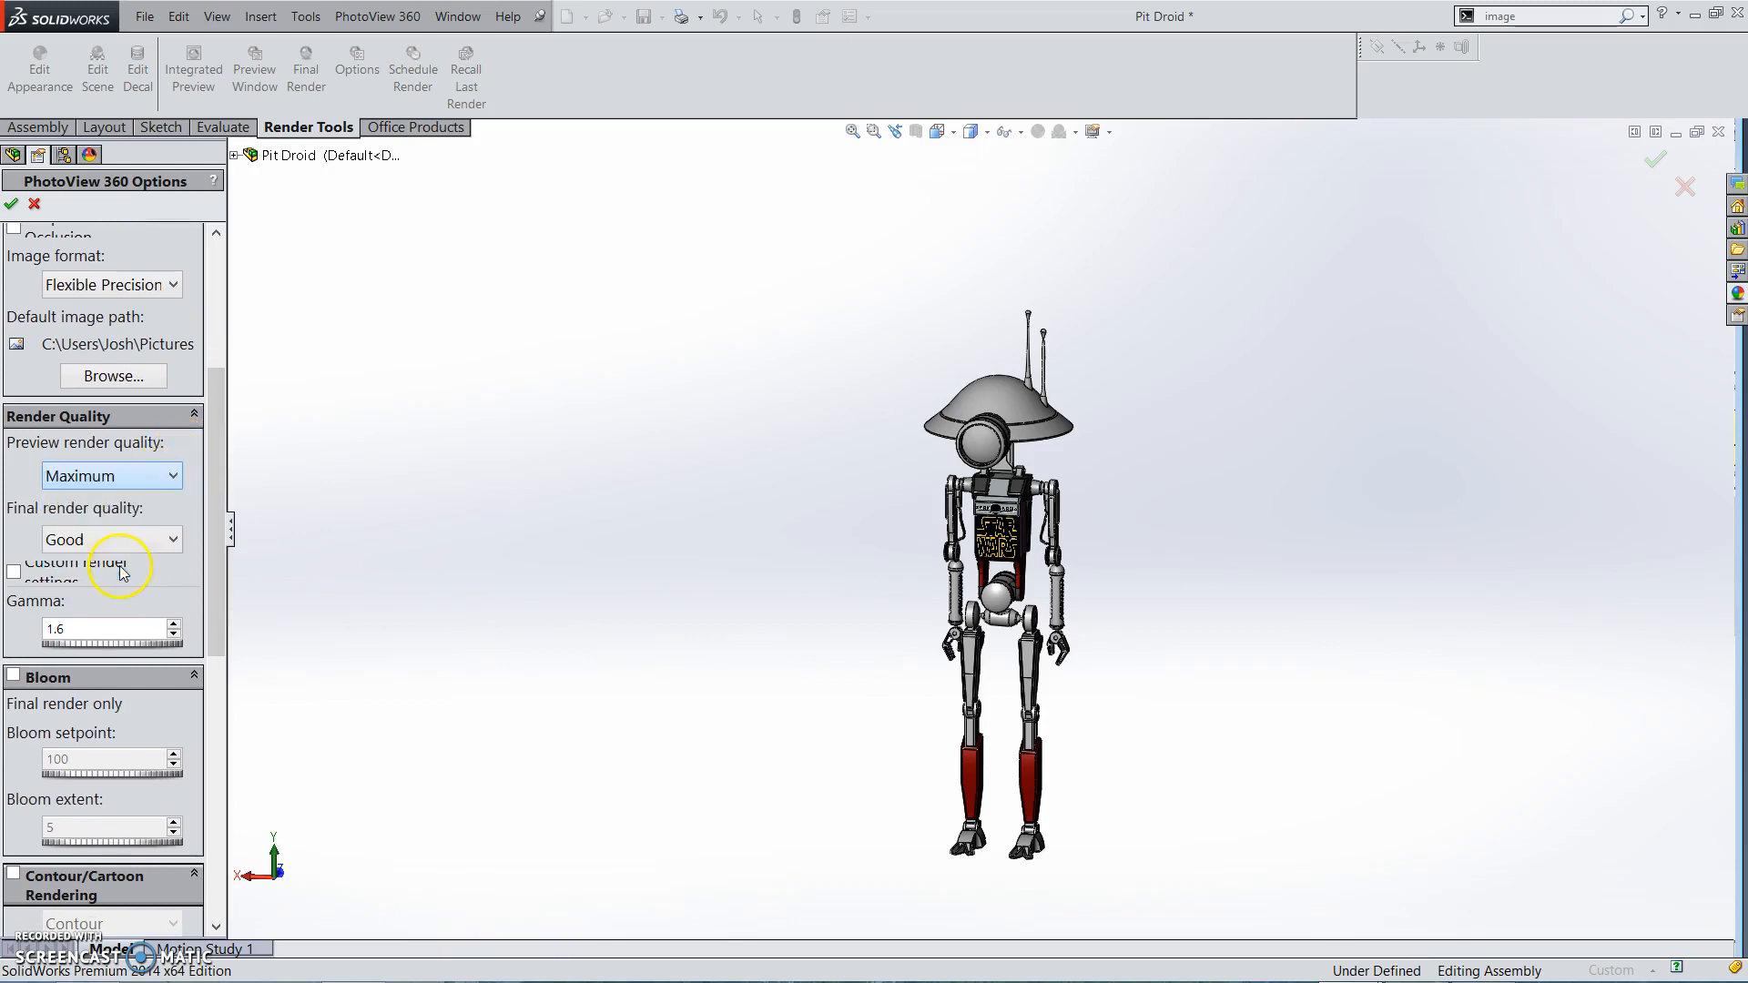
left_click(169, 477)
left_click(164, 492)
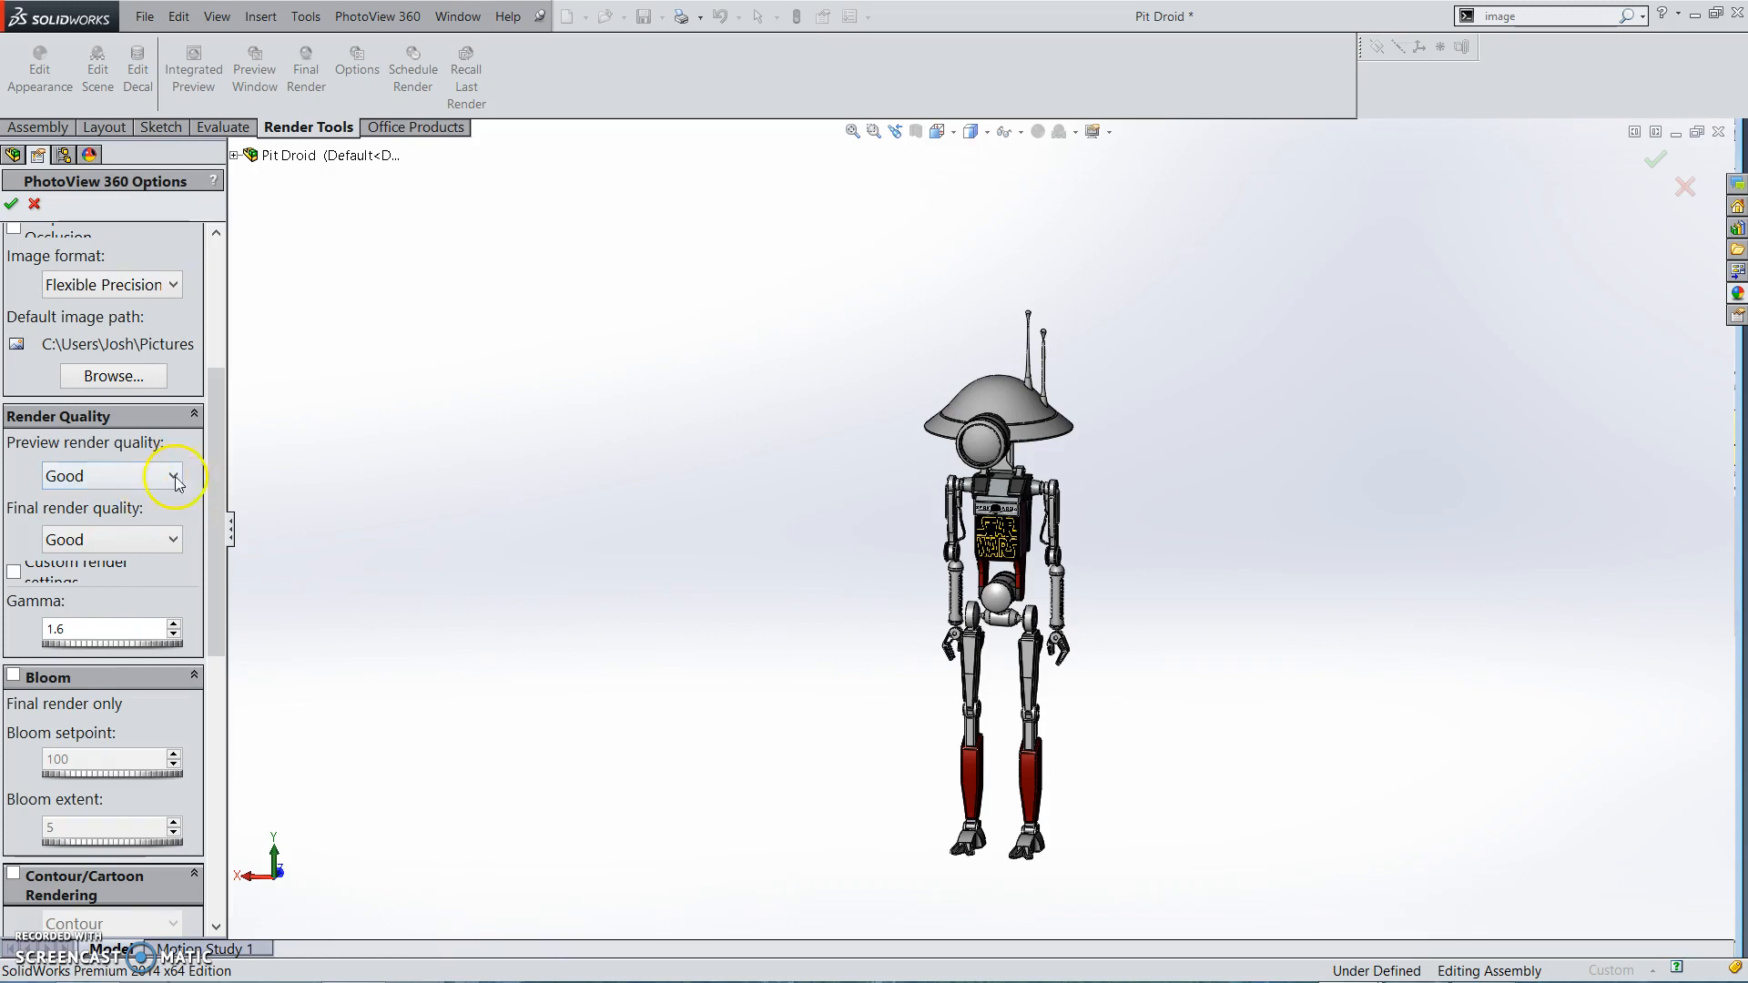
left_click(176, 477)
left_click(171, 473)
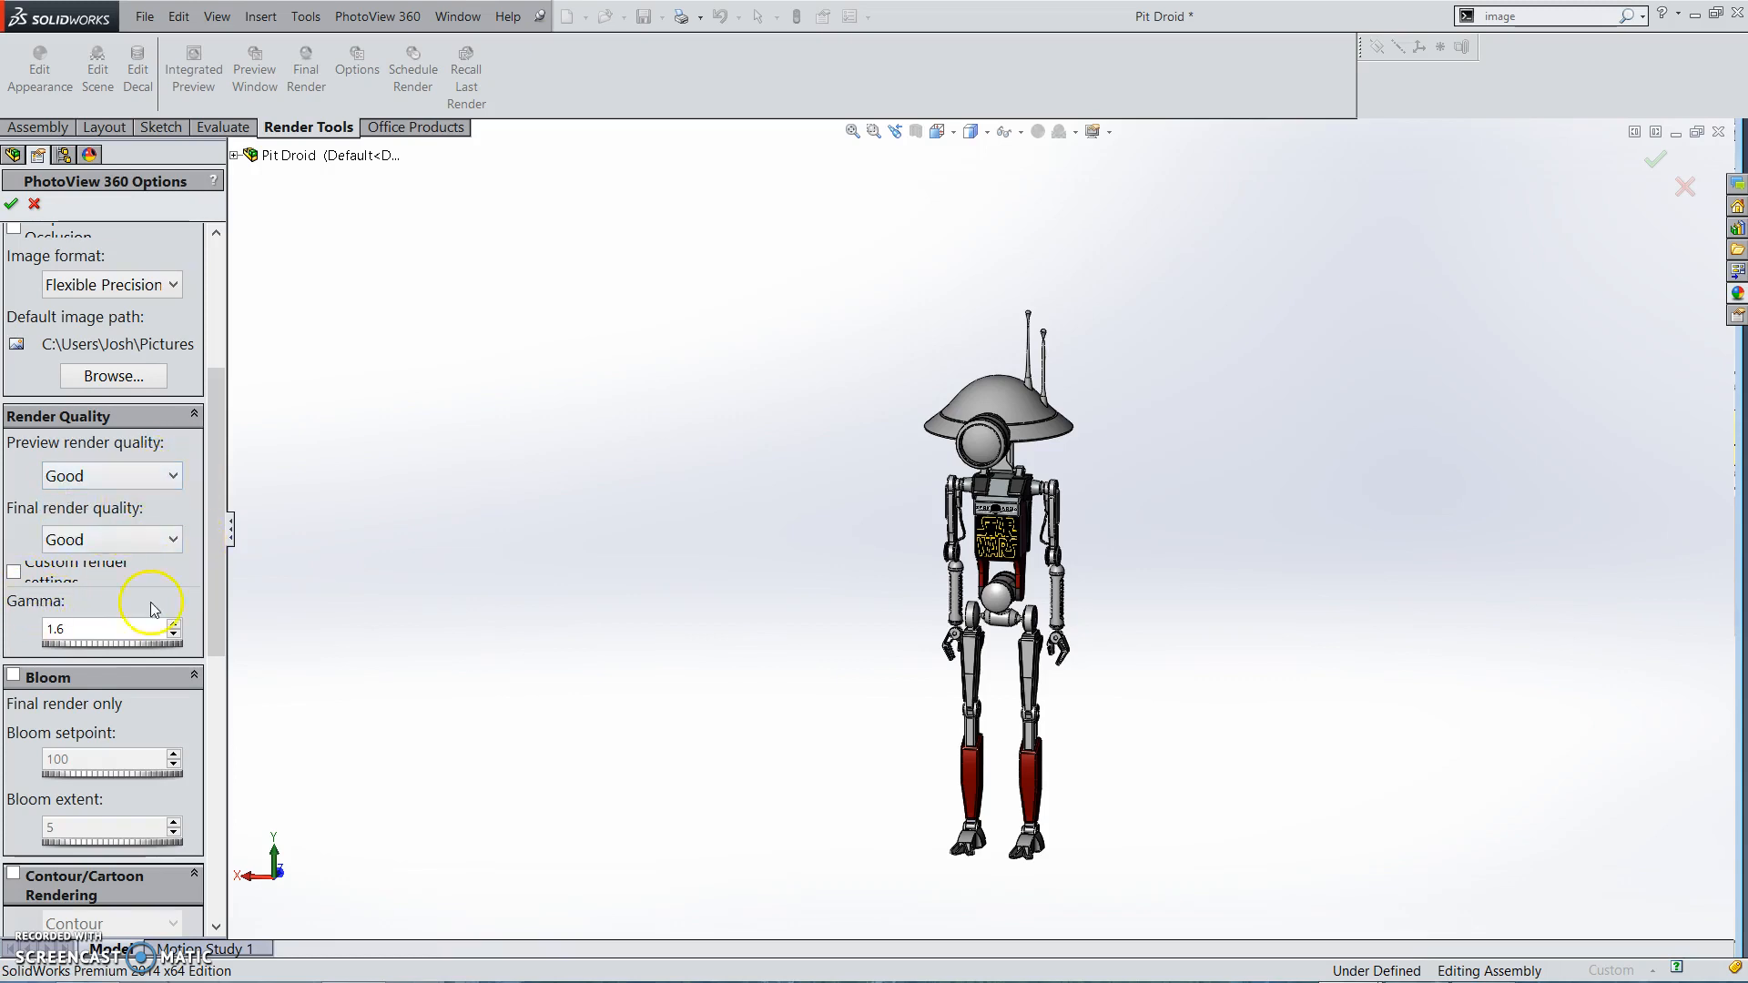
Review the bloom, contour/cartoon and caustics render options and leave the options without saving changes
left_click_drag(221, 523, 223, 548)
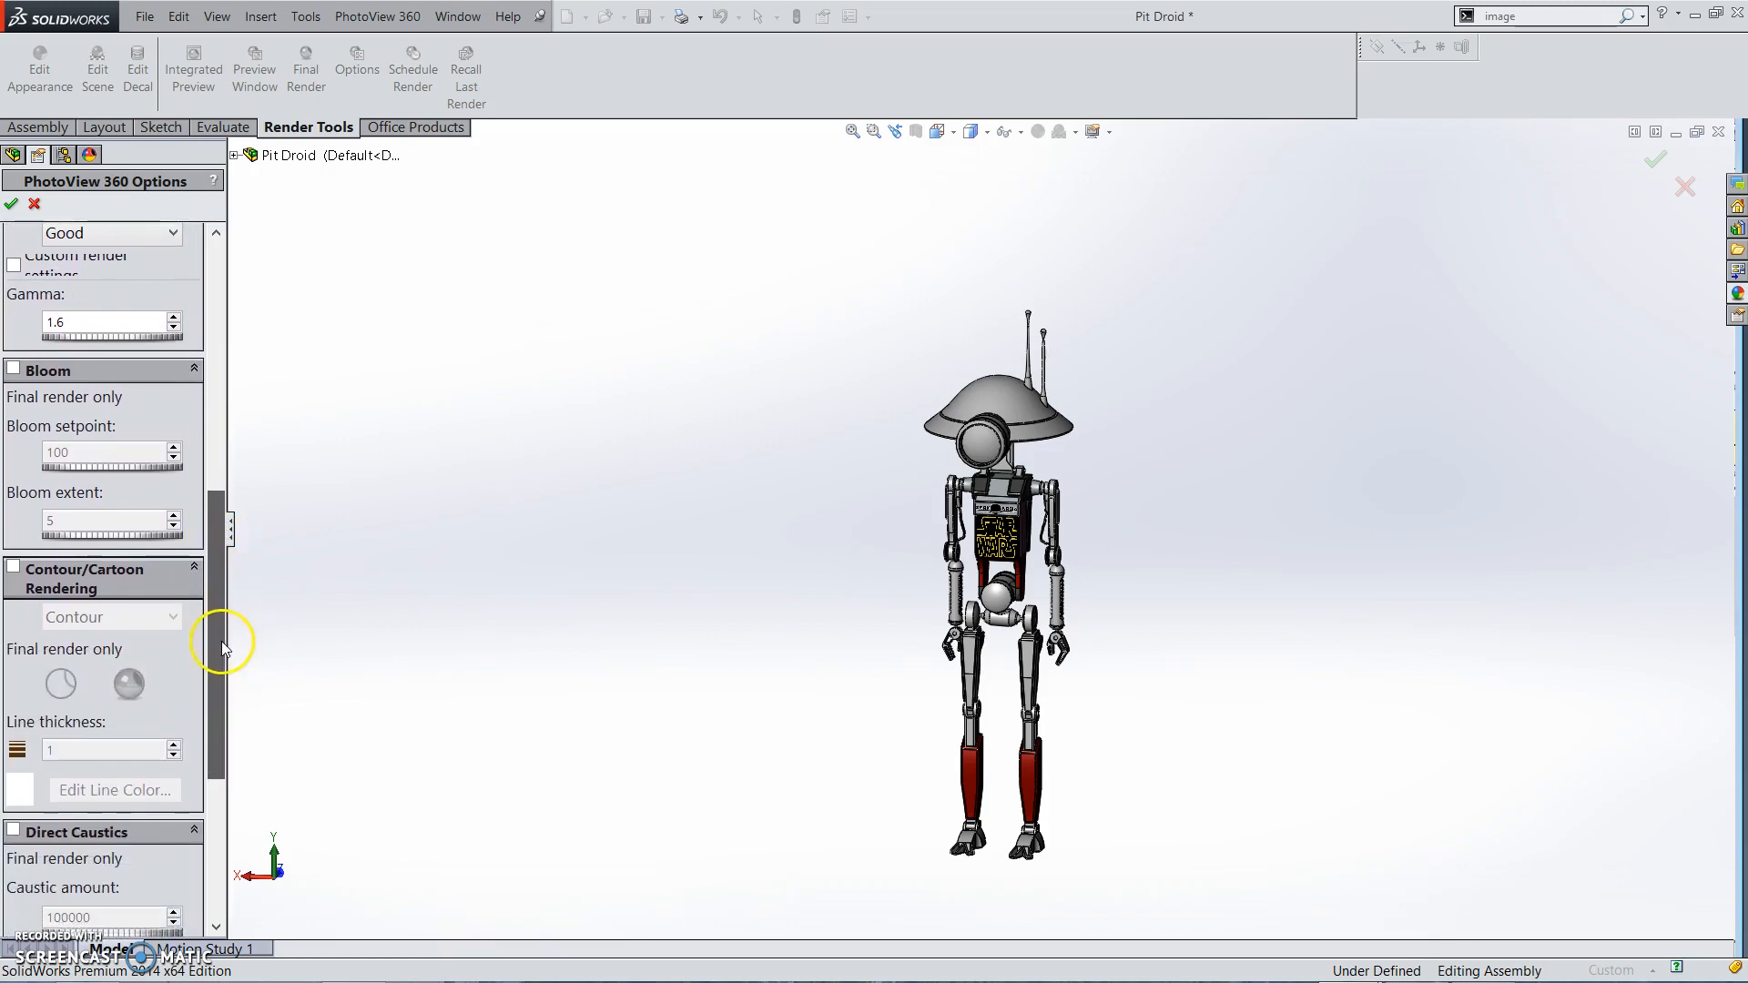
left_click_drag(225, 652, 216, 315)
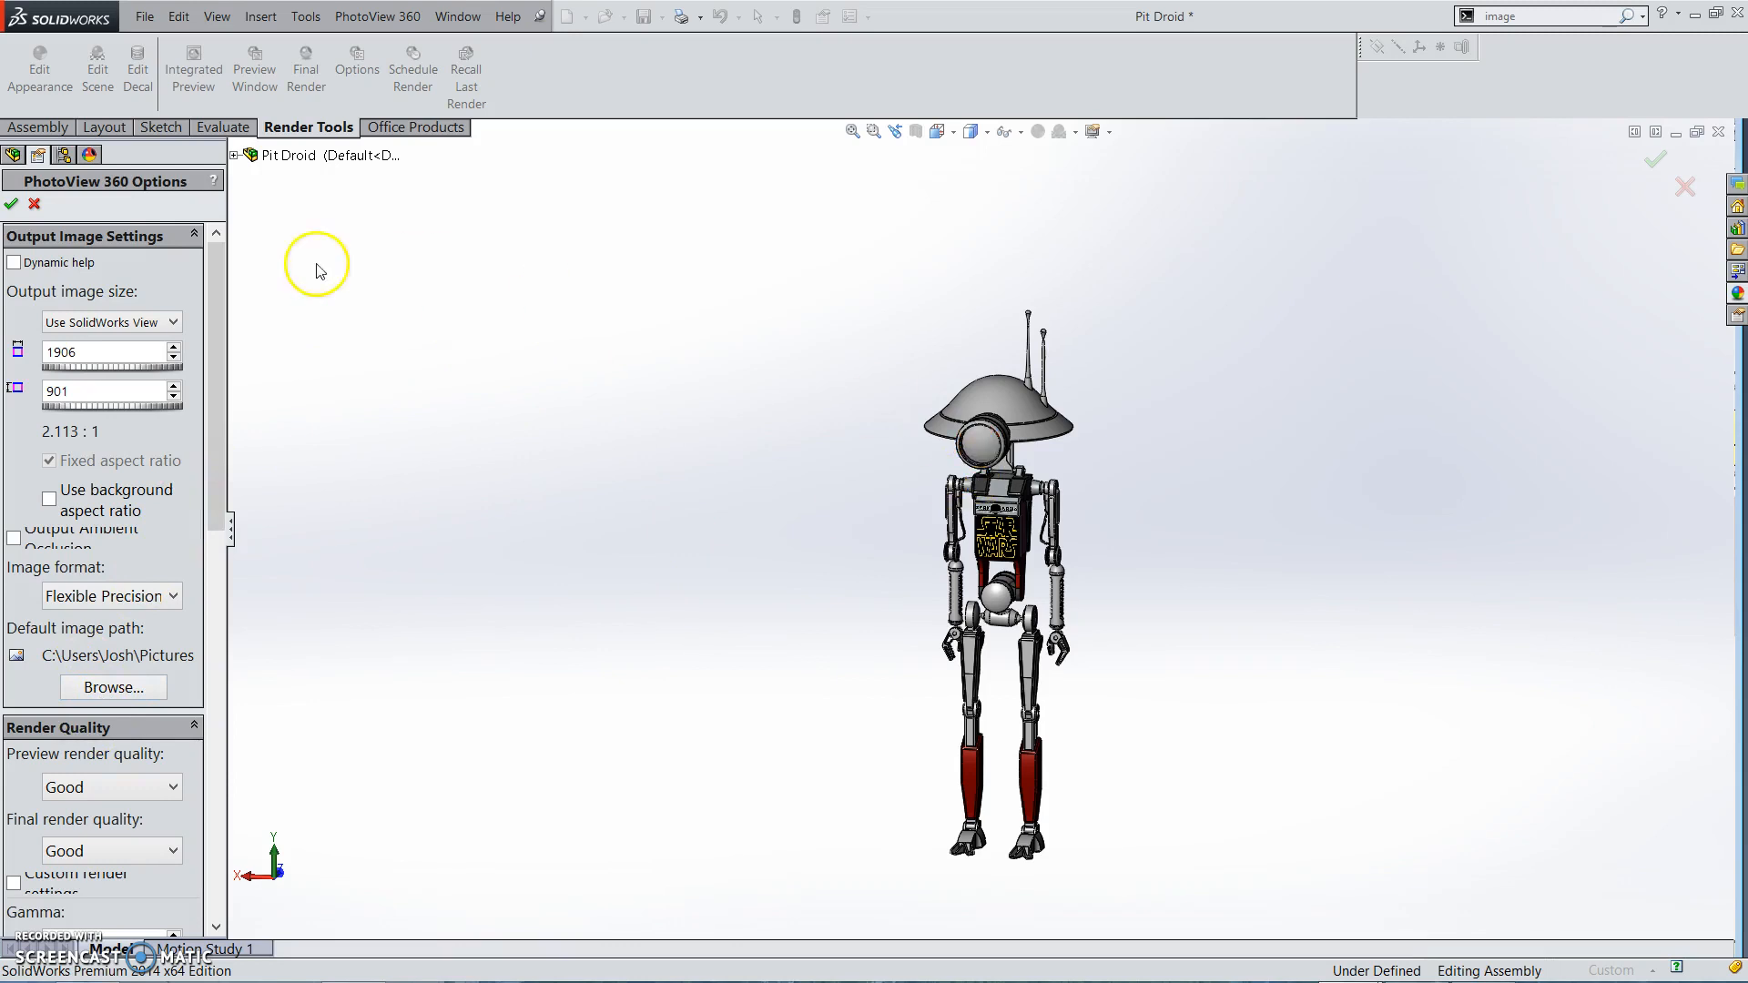
left_click(34, 204)
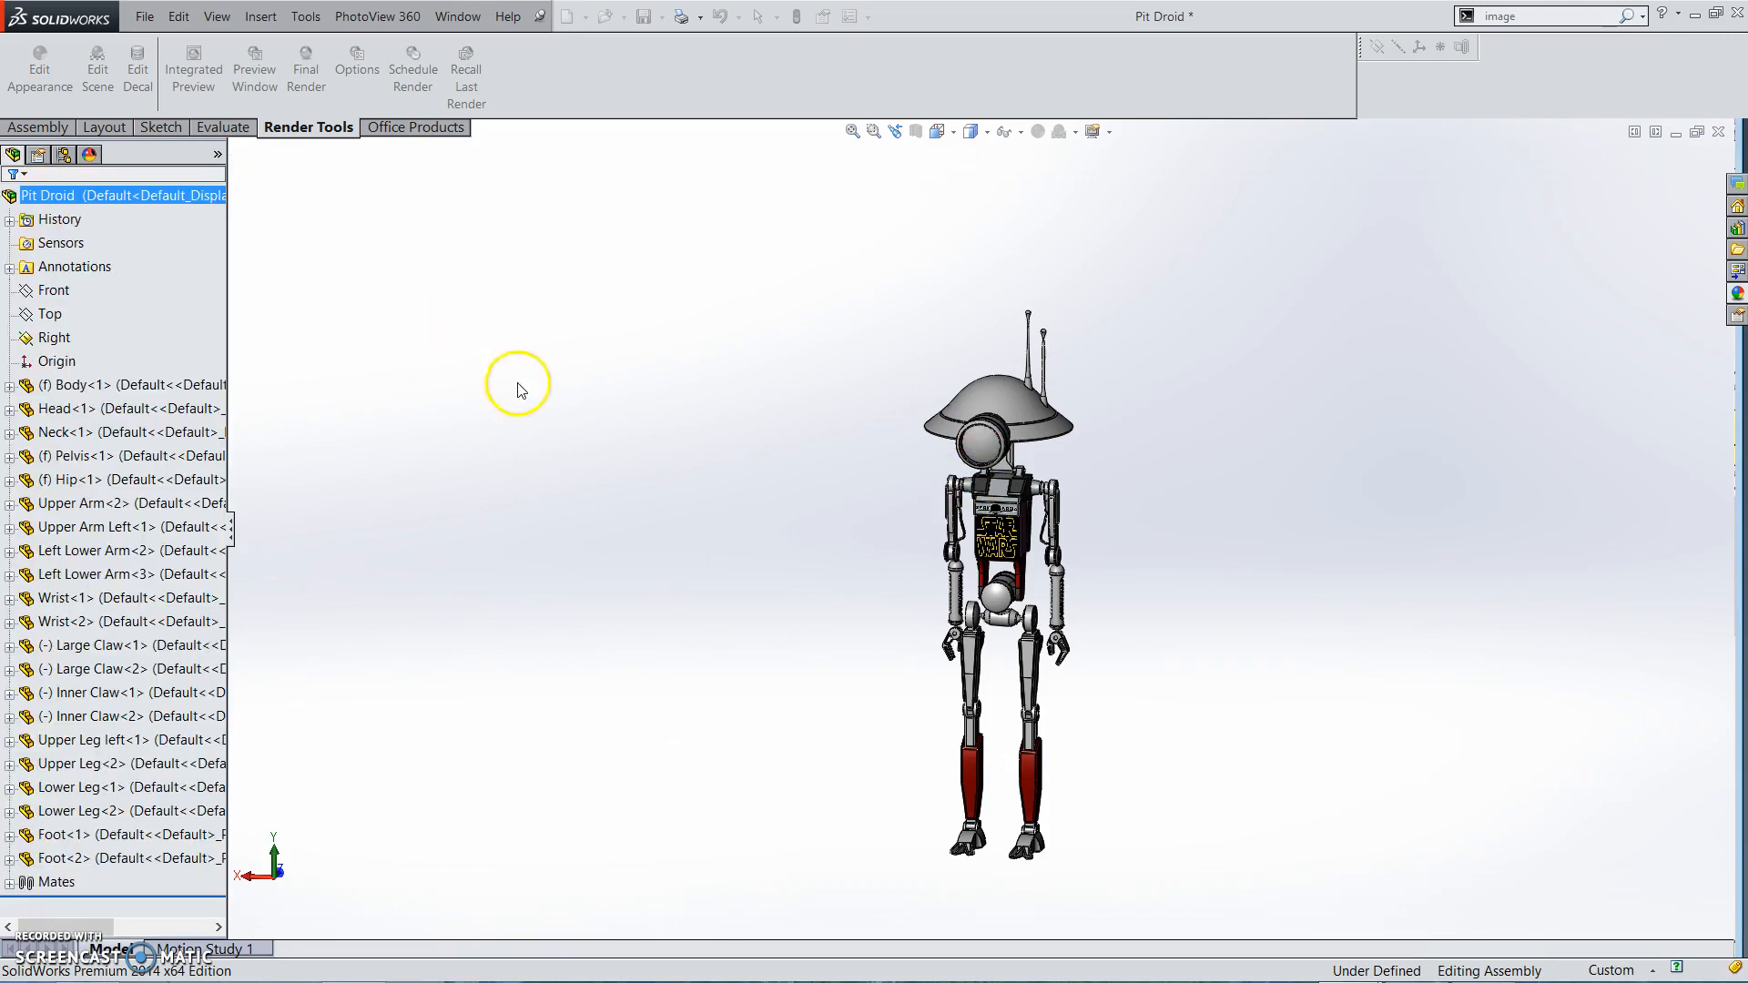
Place the Recycling decal from the decal library on the Head component
middle_click_drag(1029, 673, 1052, 556)
scroll(1011, 560, "down", 5)
scroll(1010, 562, "down", 3)
scroll(1052, 555, "up", 6)
middle_click_drag(1057, 437, 1044, 472)
scroll(1047, 472, "up", 2)
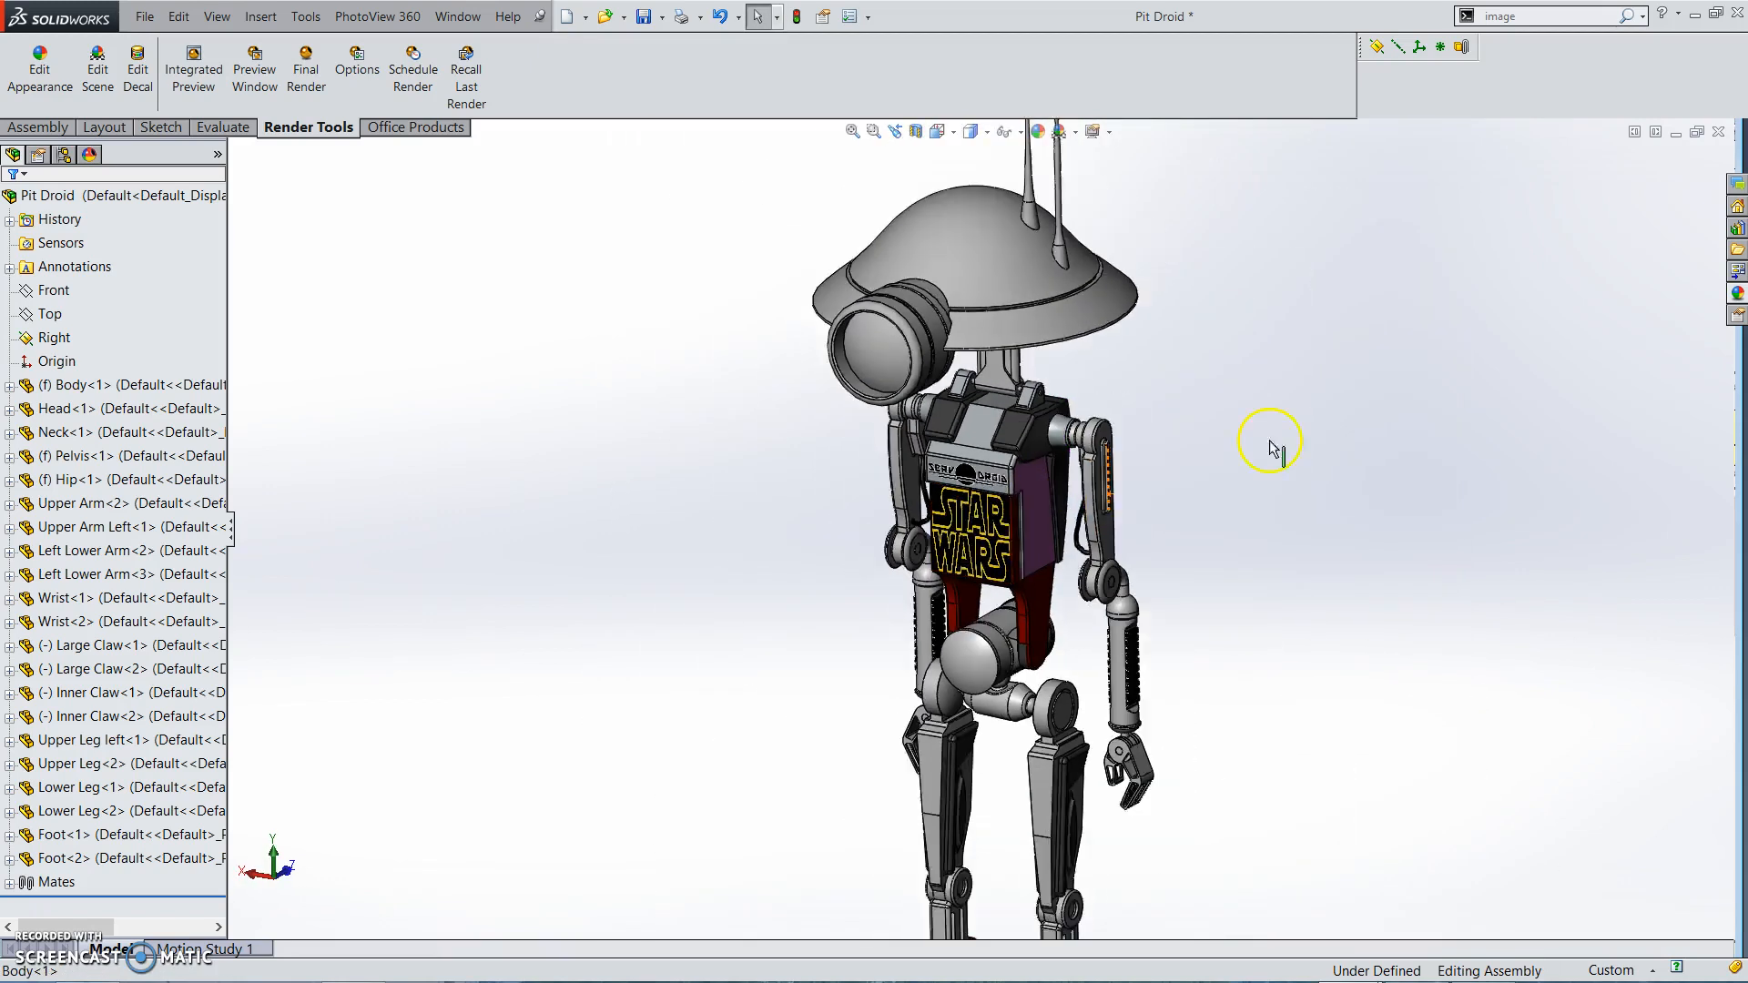
left_click(1737, 294)
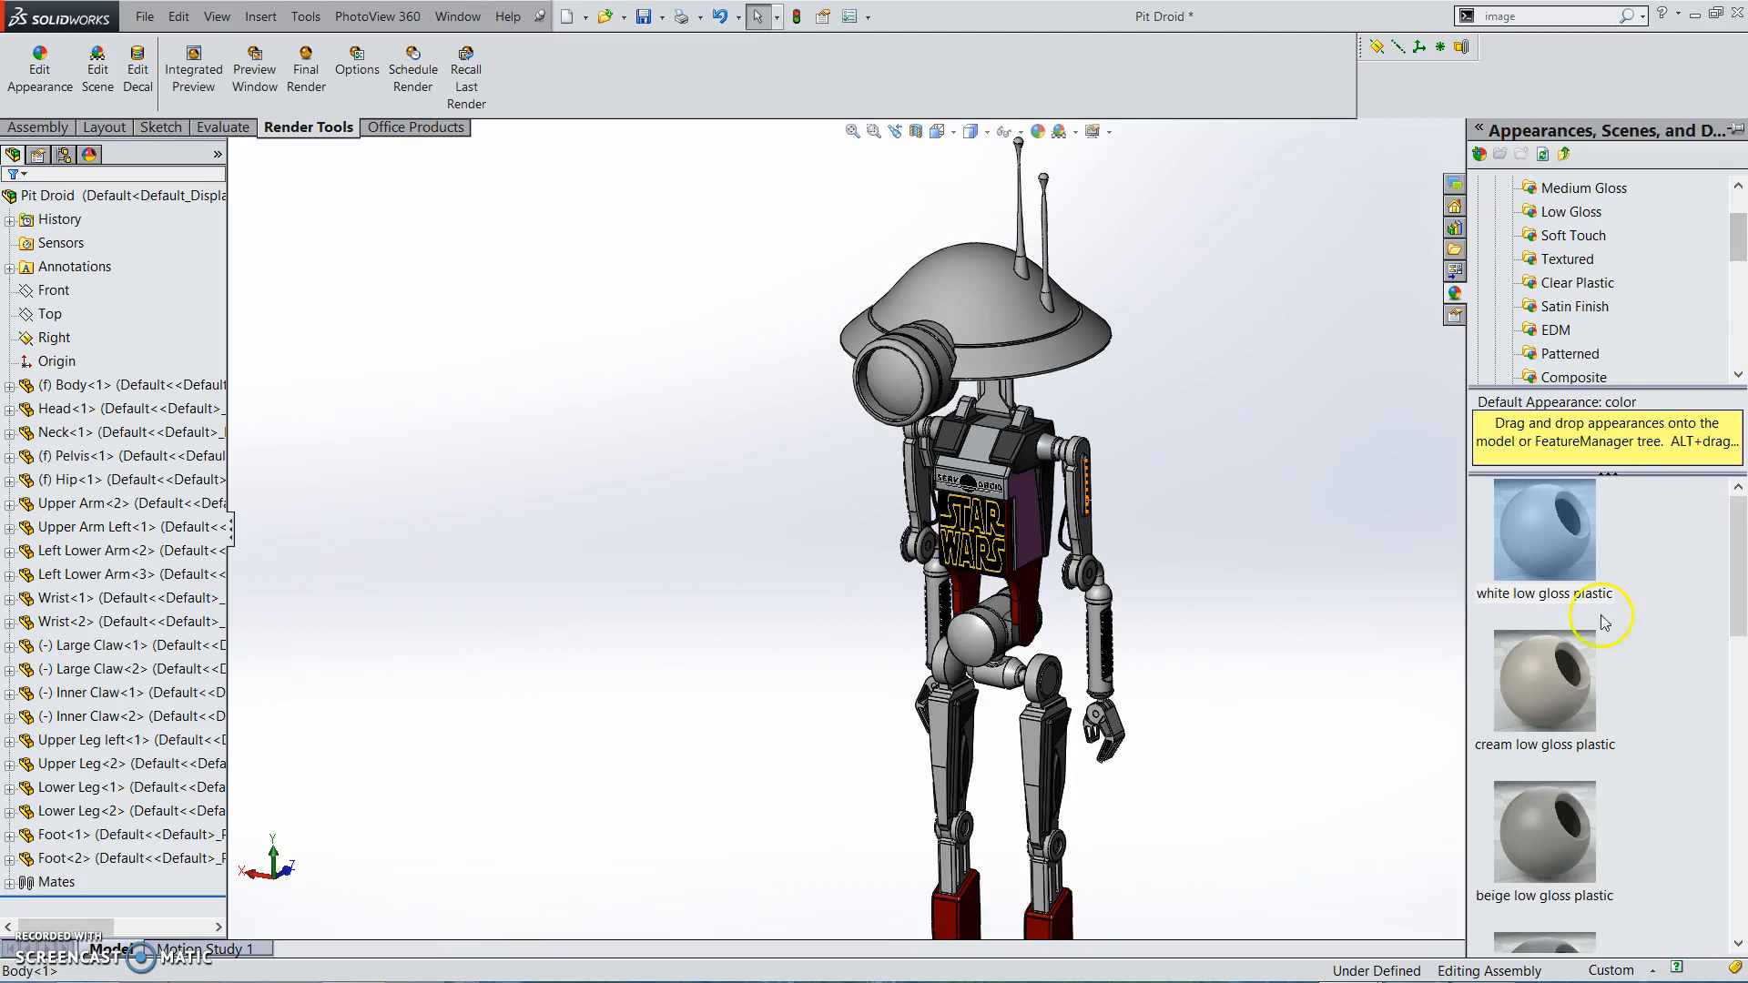
scroll(1638, 318, "down", 6)
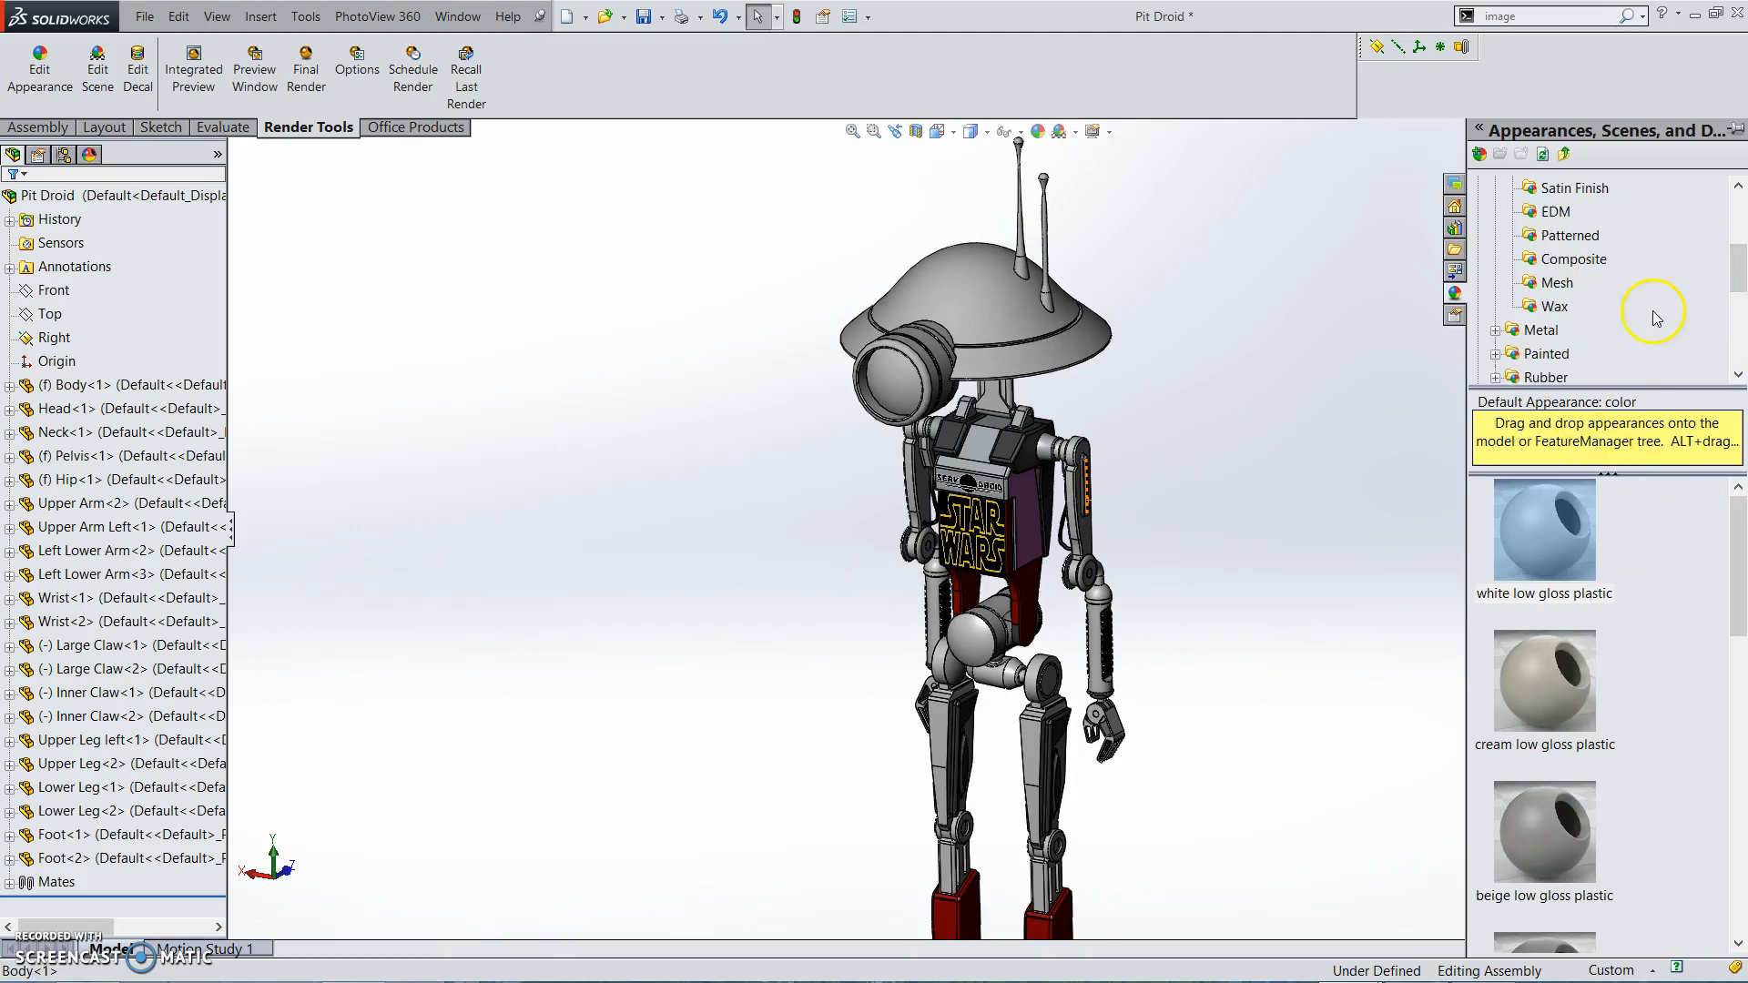
left_click(1526, 332)
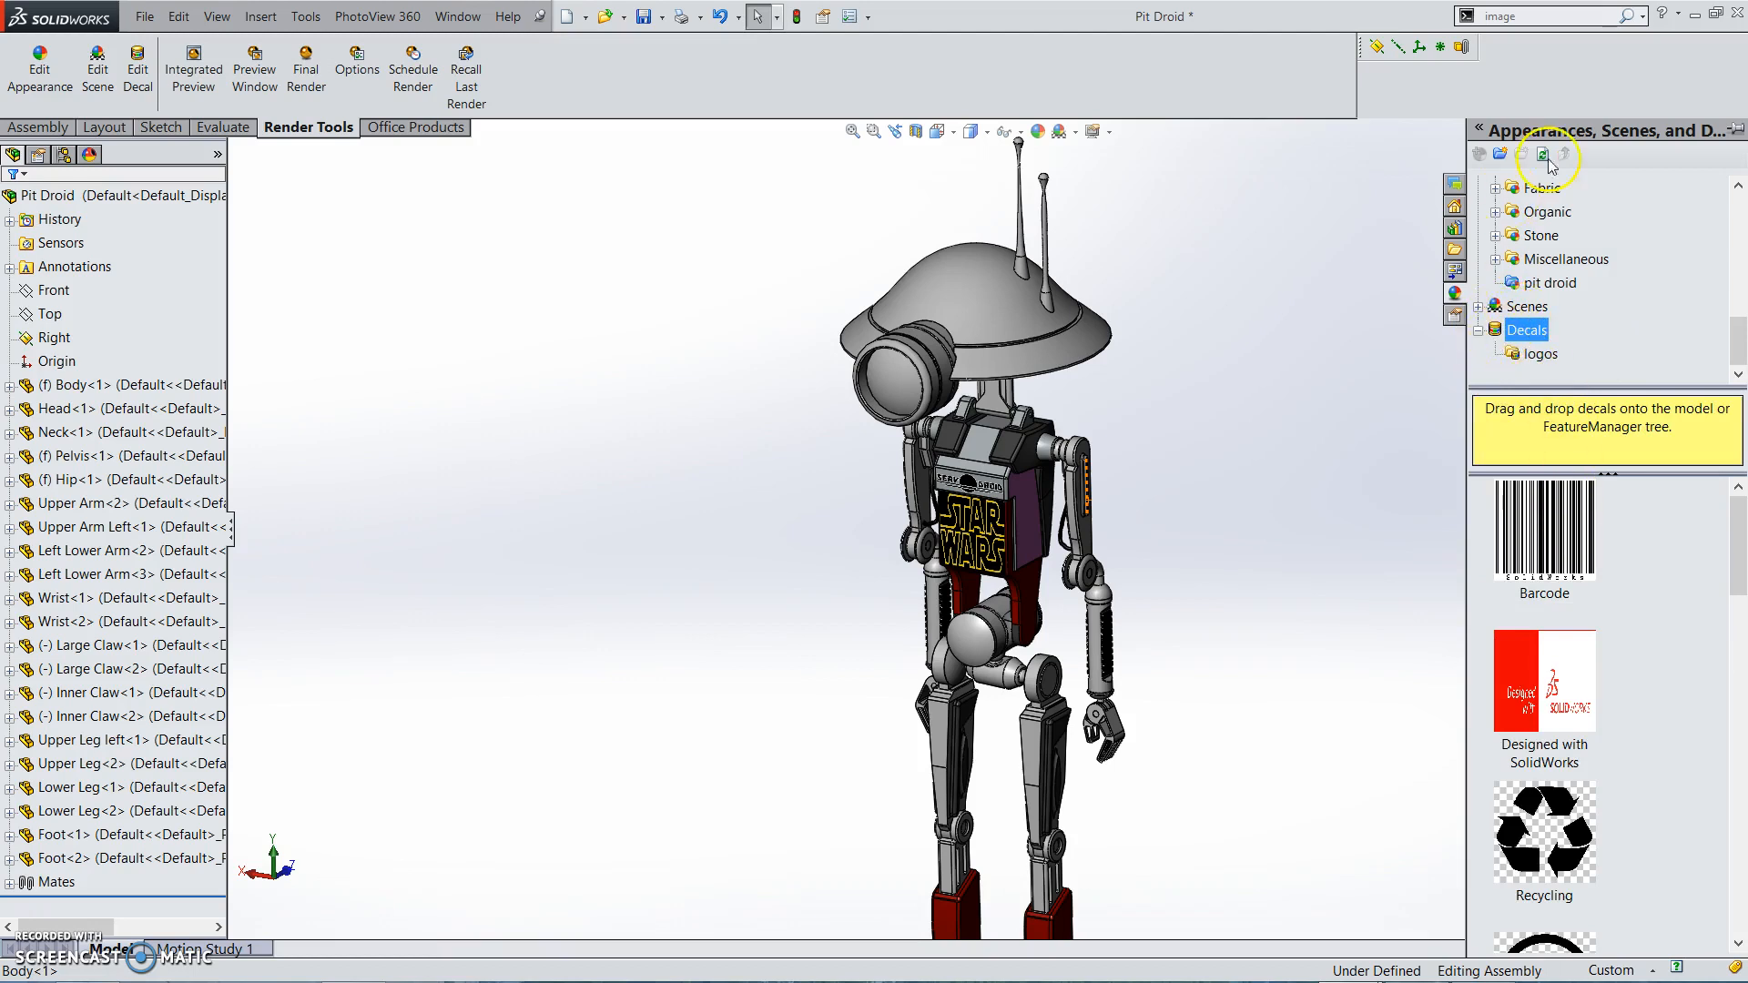
left_click_drag(1574, 551, 970, 265)
left_click(1063, 524)
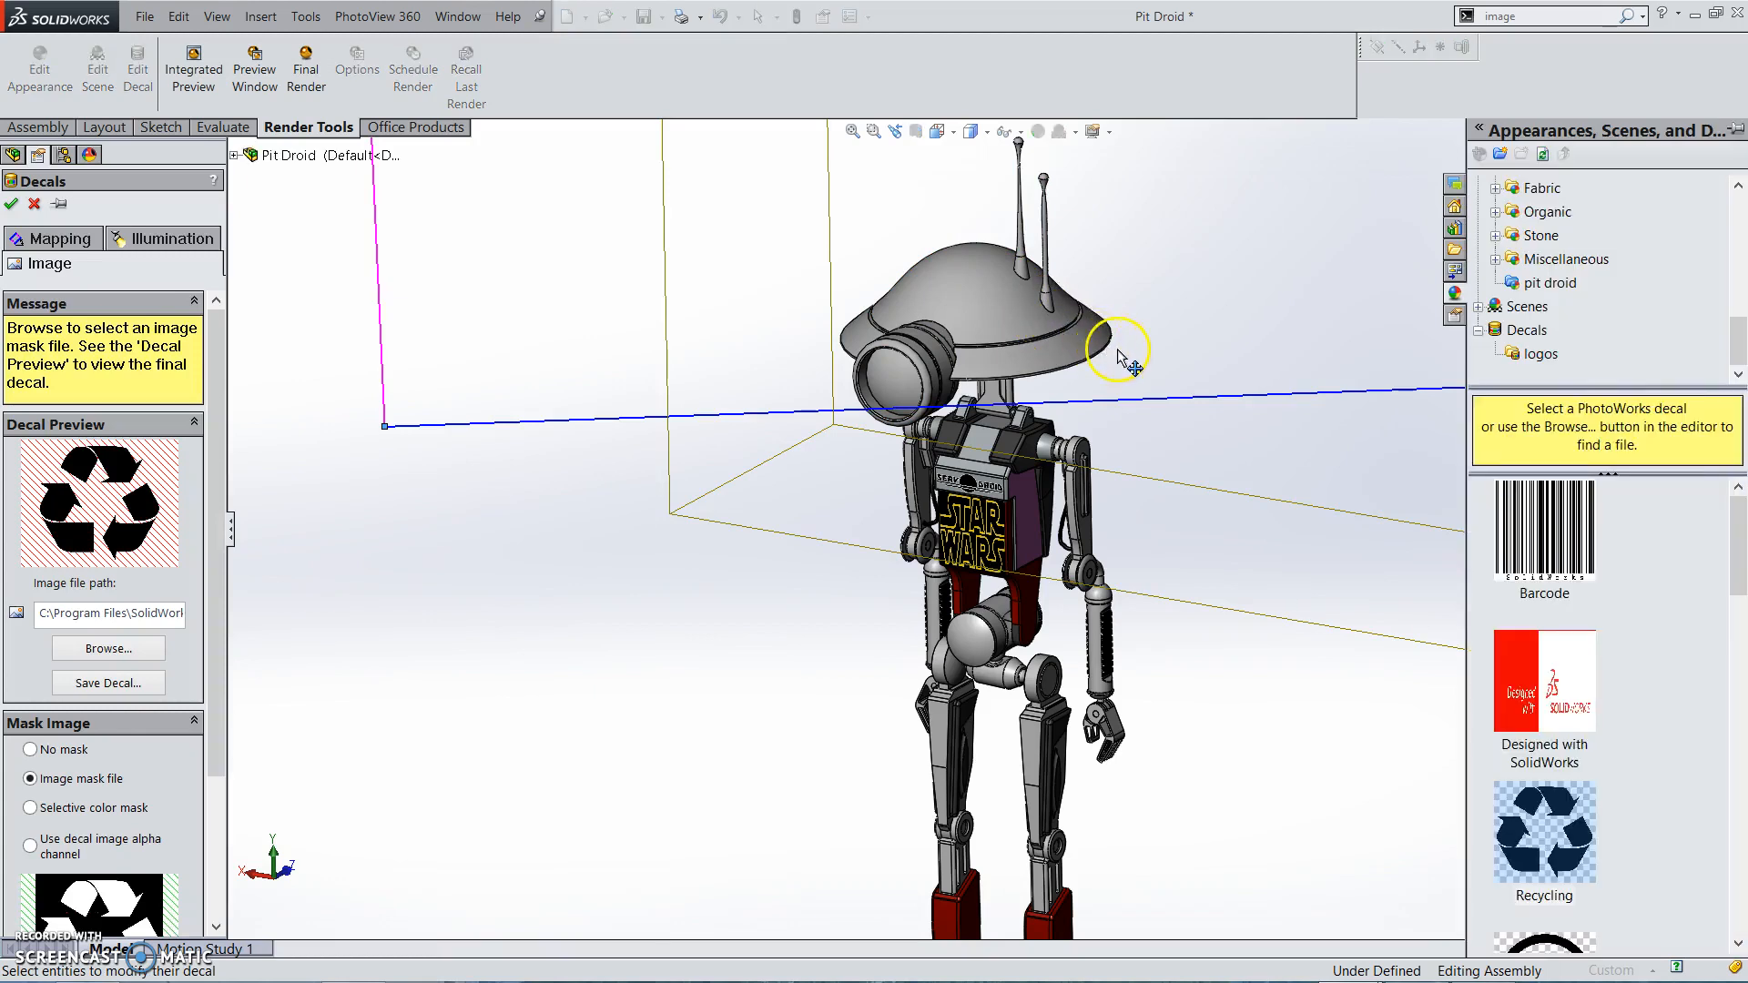
Change the recycling decal's mapping on the Head to Cylindrical and accept the decal
scroll(1221, 506, "up", 10)
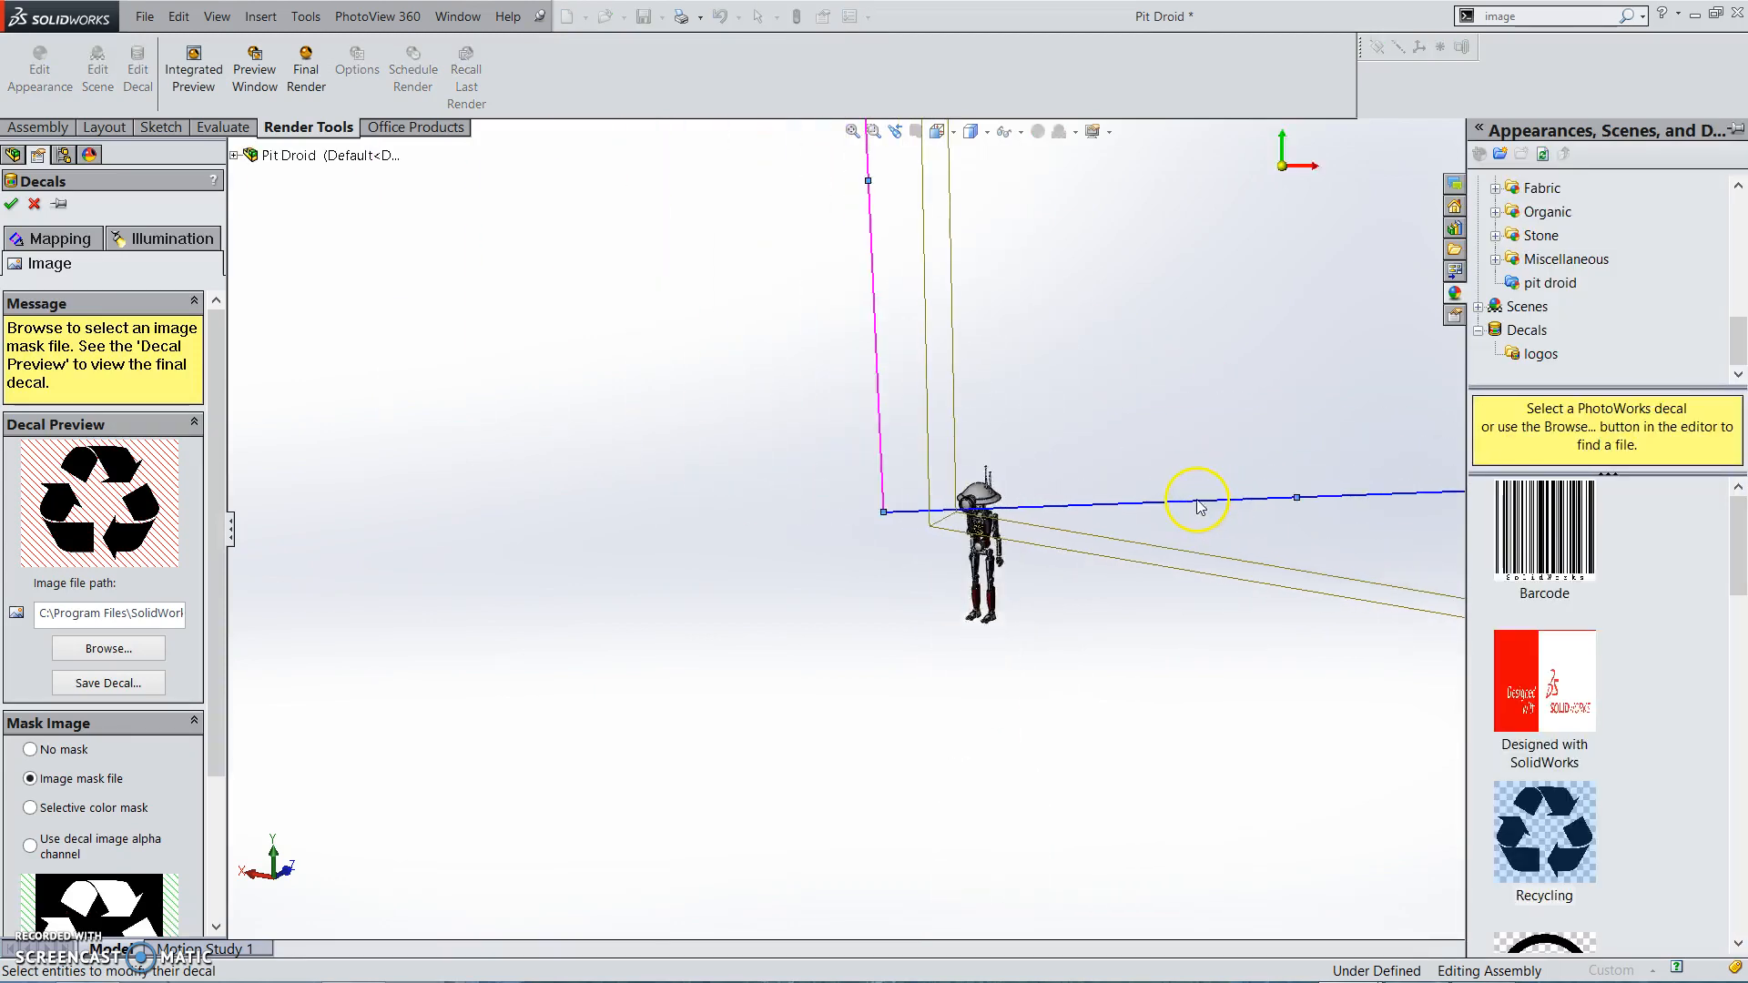
scroll(1025, 494, "down", 2)
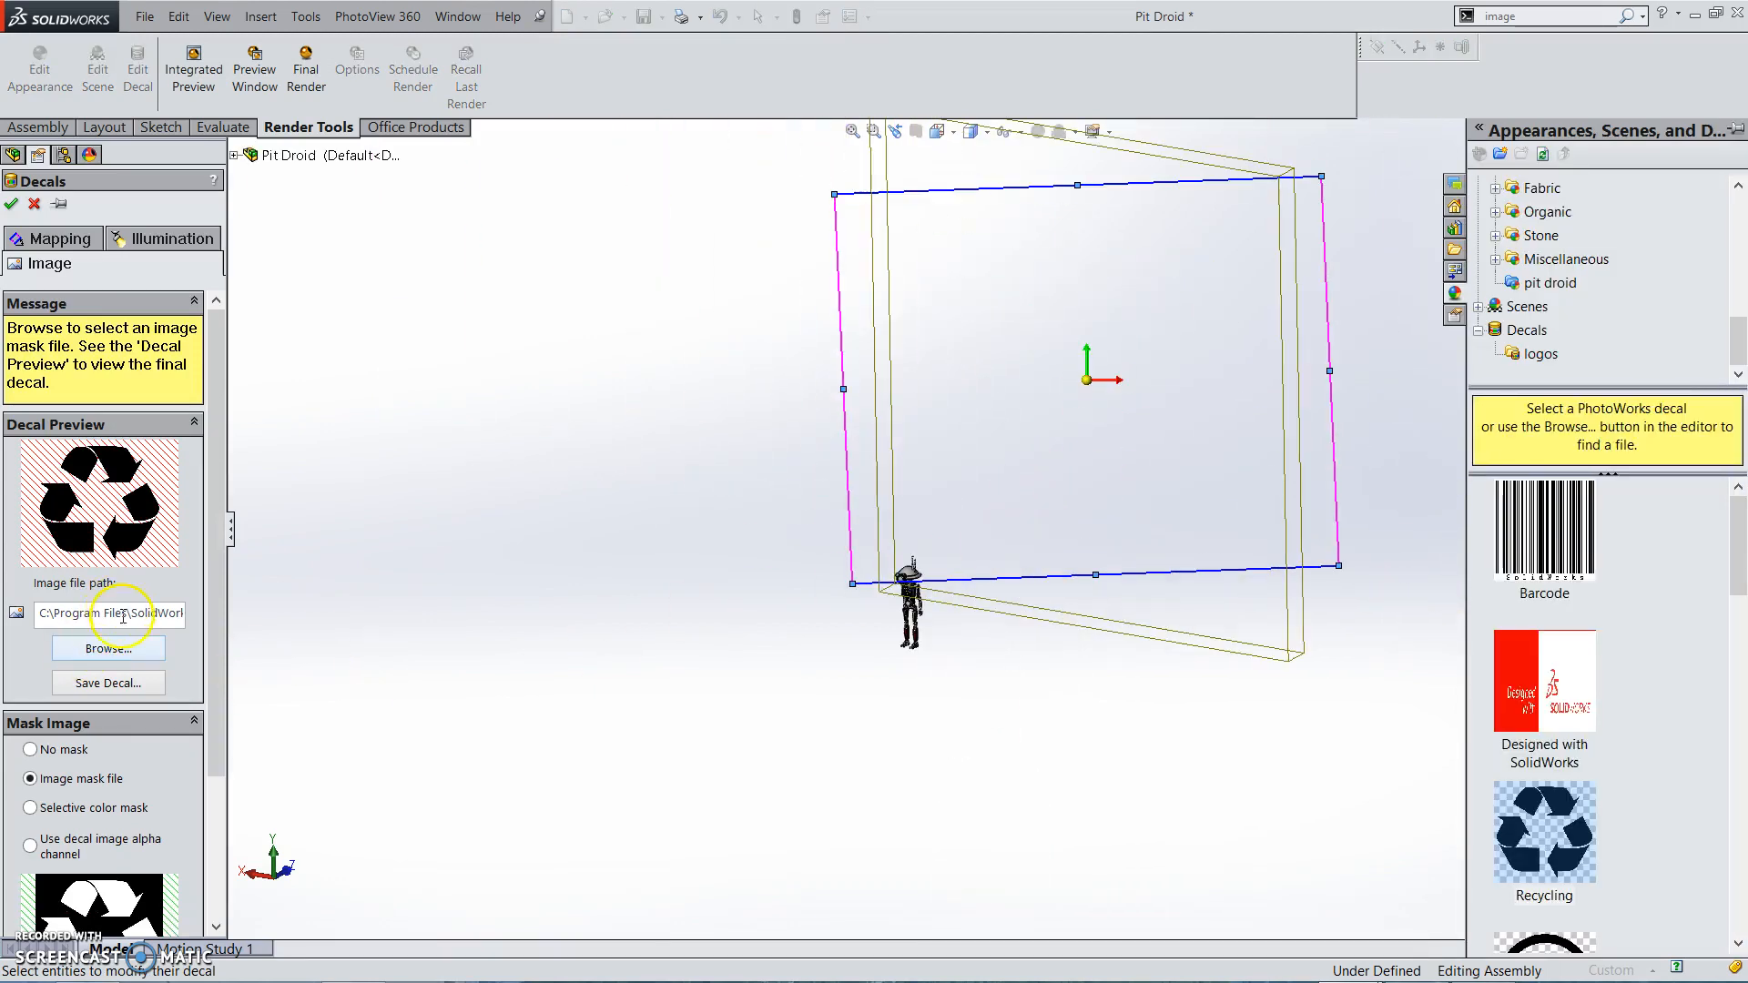
scroll(121, 710, "down", 5)
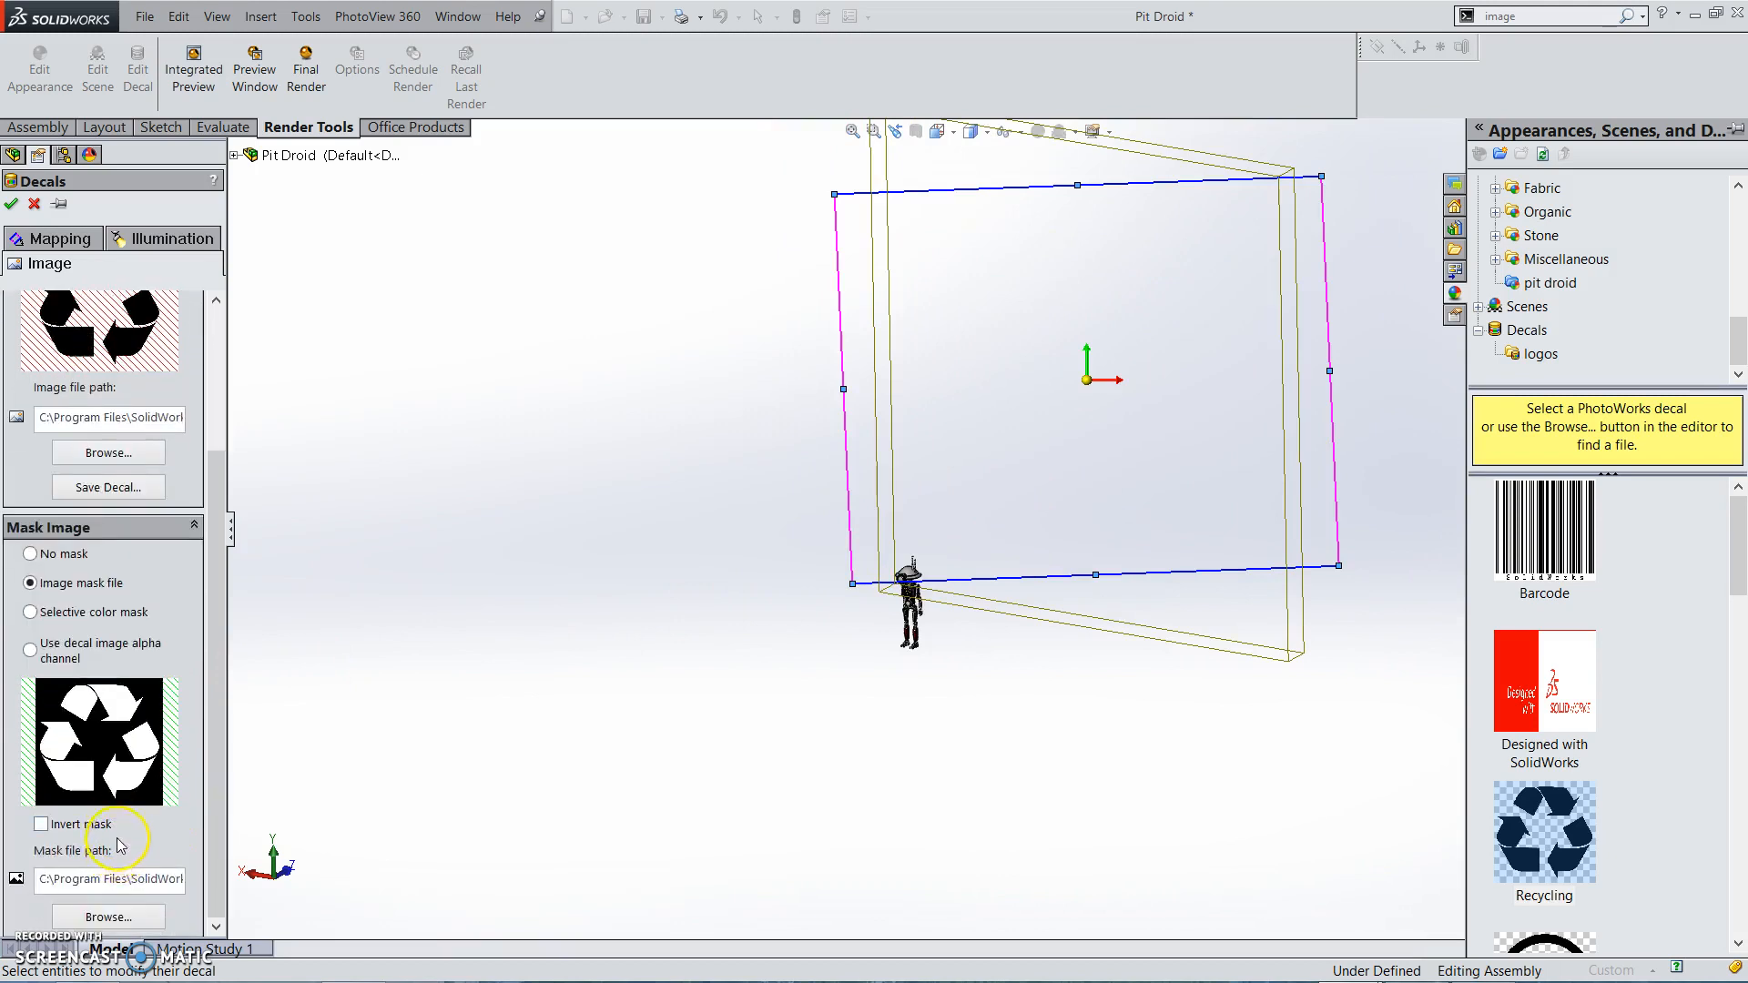
scroll(119, 845, "up", 5)
left_click(60, 239)
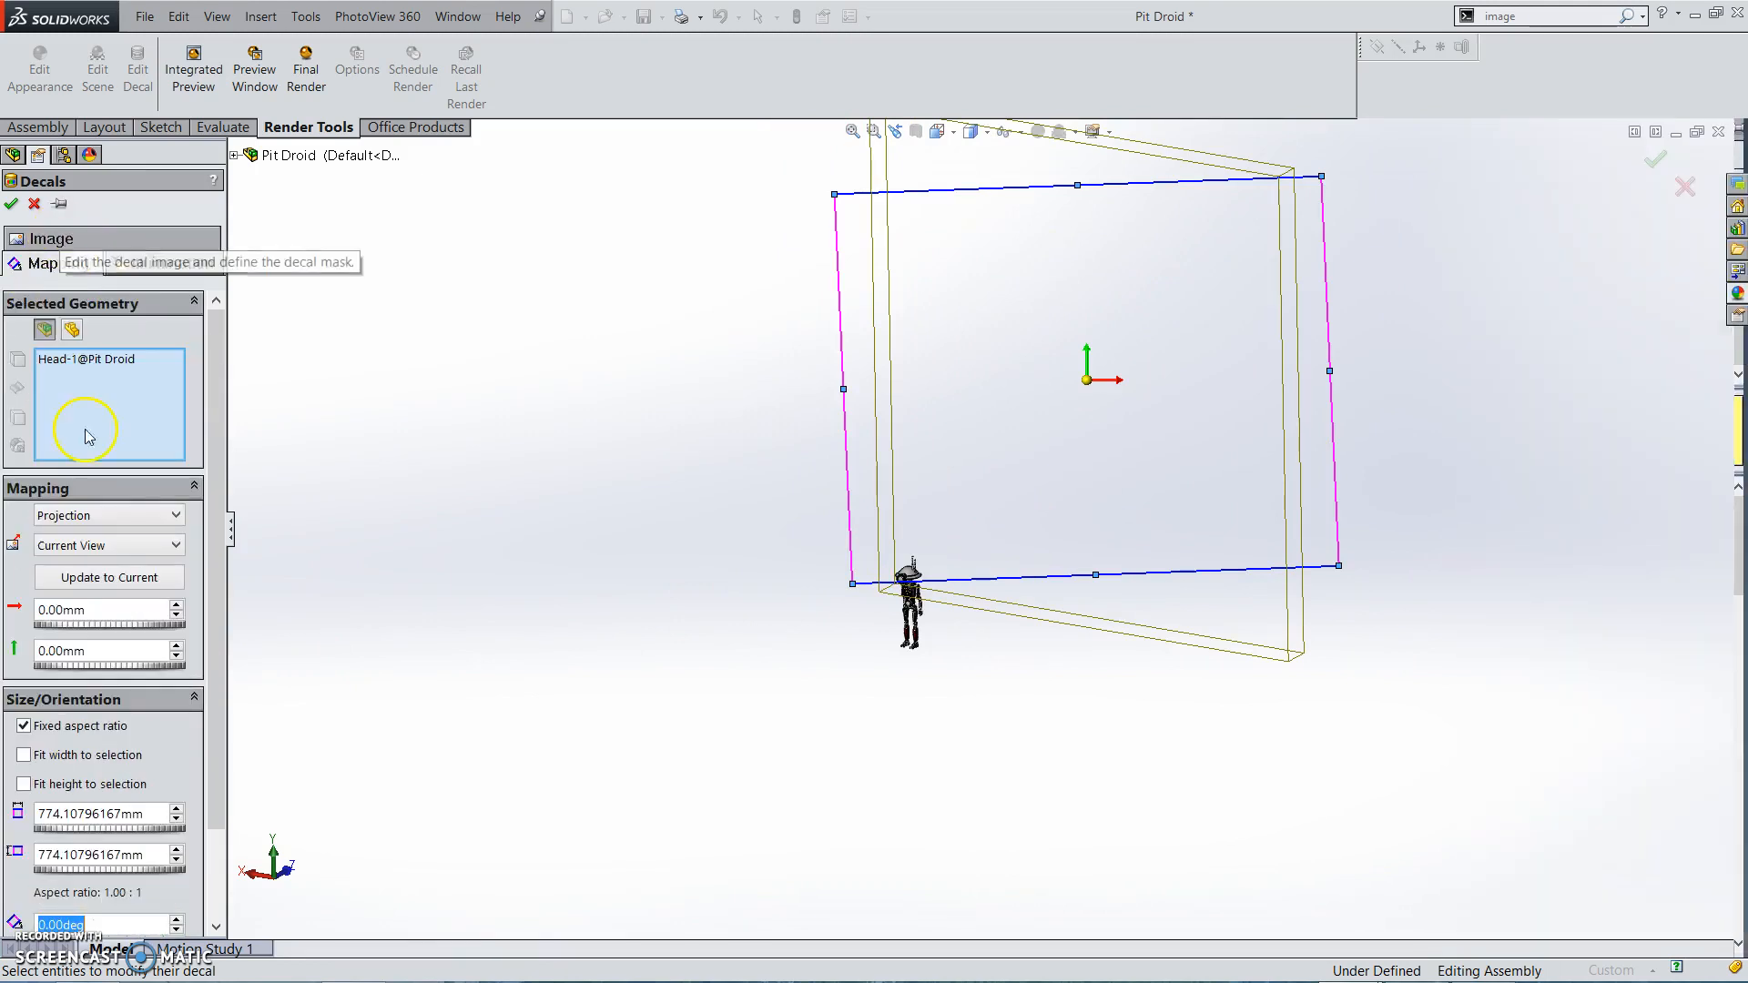
left_click(114, 515)
left_click(114, 567)
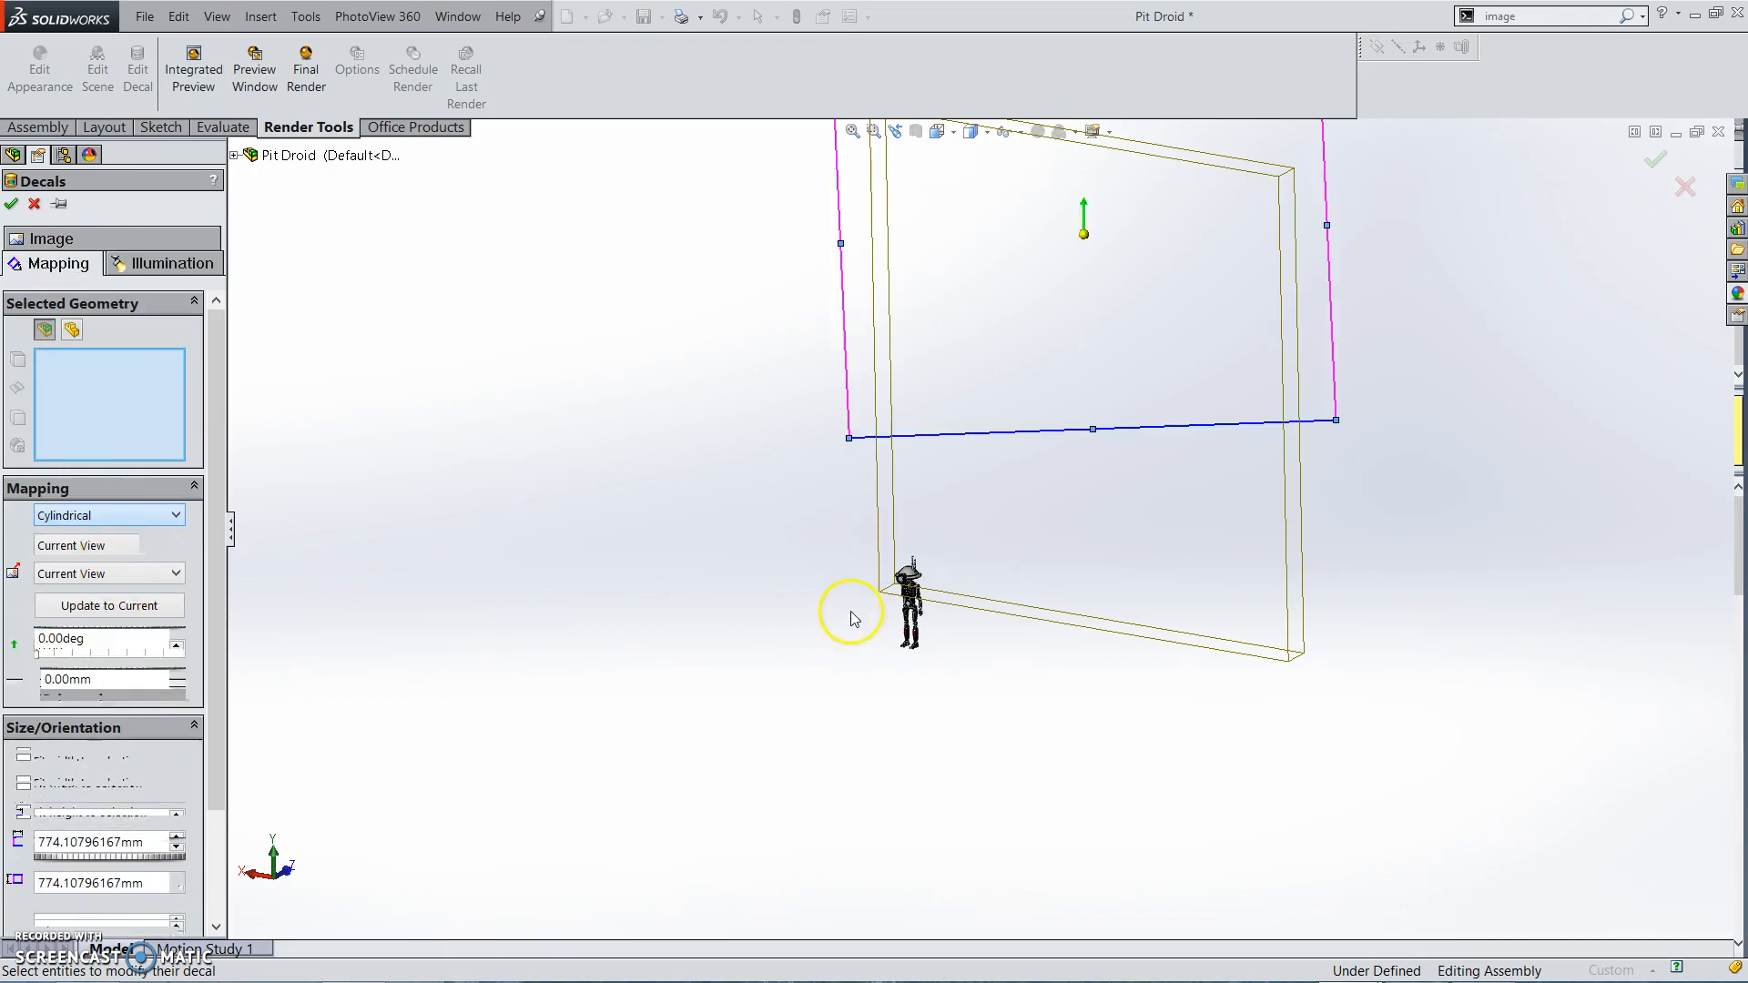
middle_click_drag(947, 453, 947, 558)
scroll(938, 583, "down", 6)
scroll(933, 555, "down", 5)
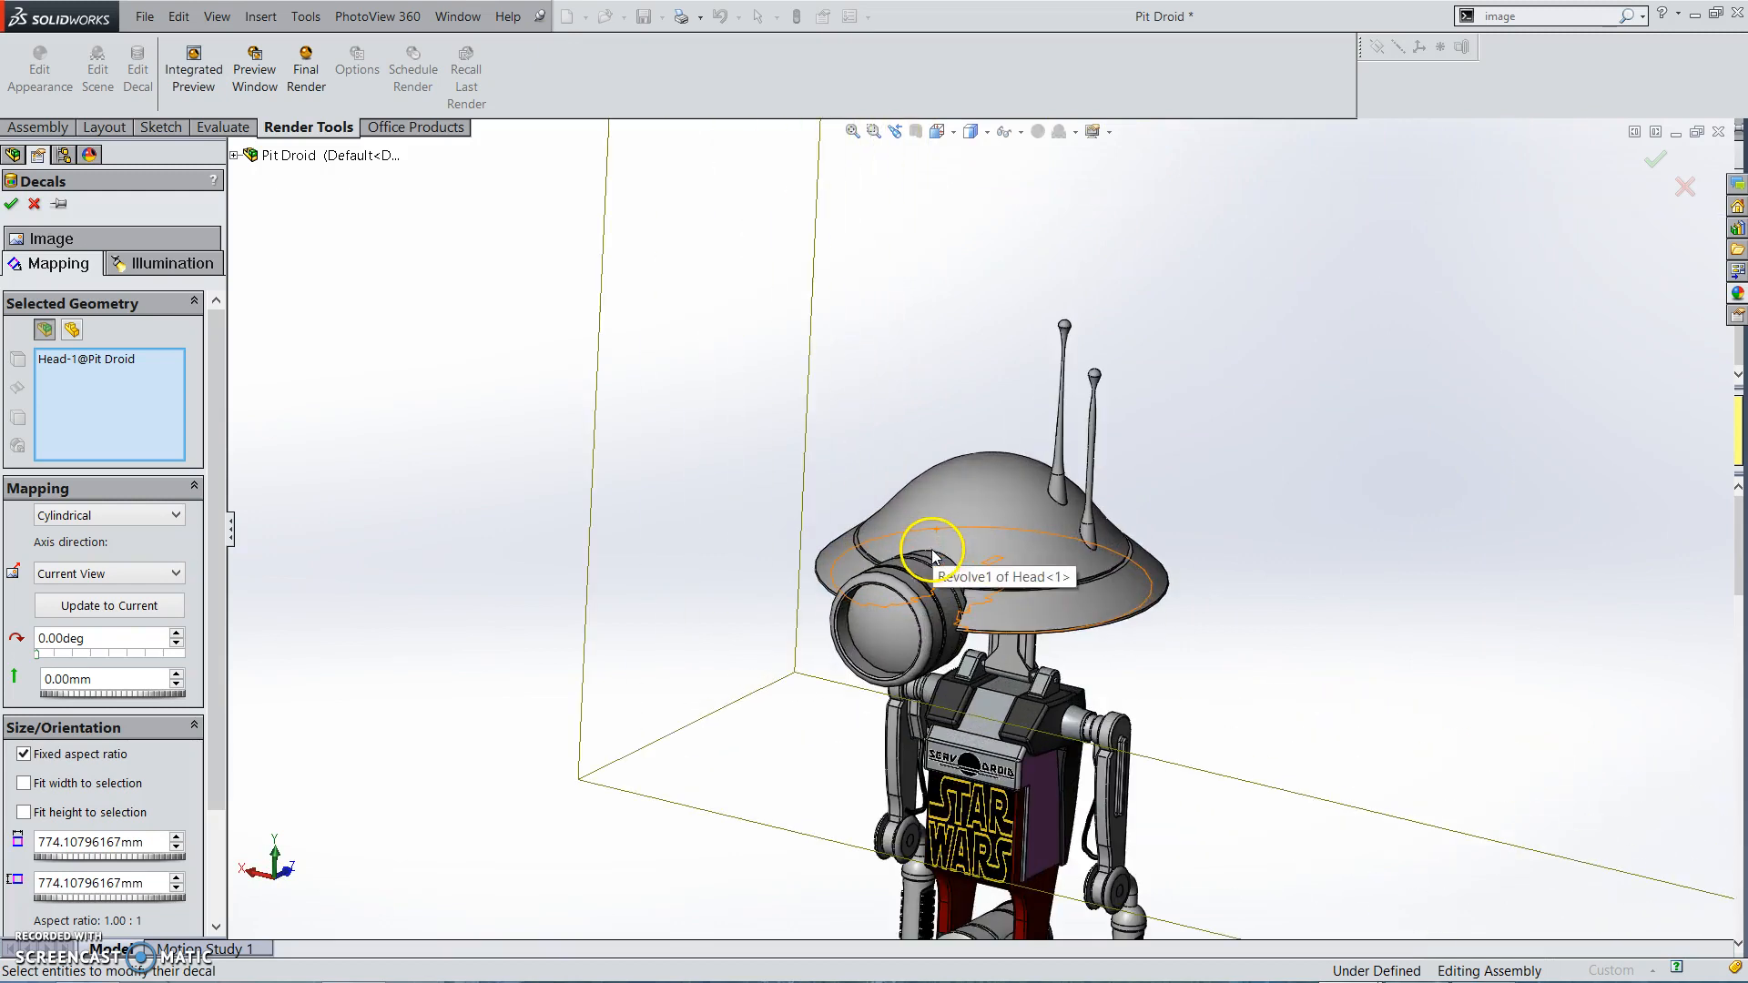
left_click(11, 204)
Examine the Head's dome and the whole droid from several angles
scroll(1013, 552, "up", 2)
scroll(975, 500, "down", 4)
left_click(938, 455)
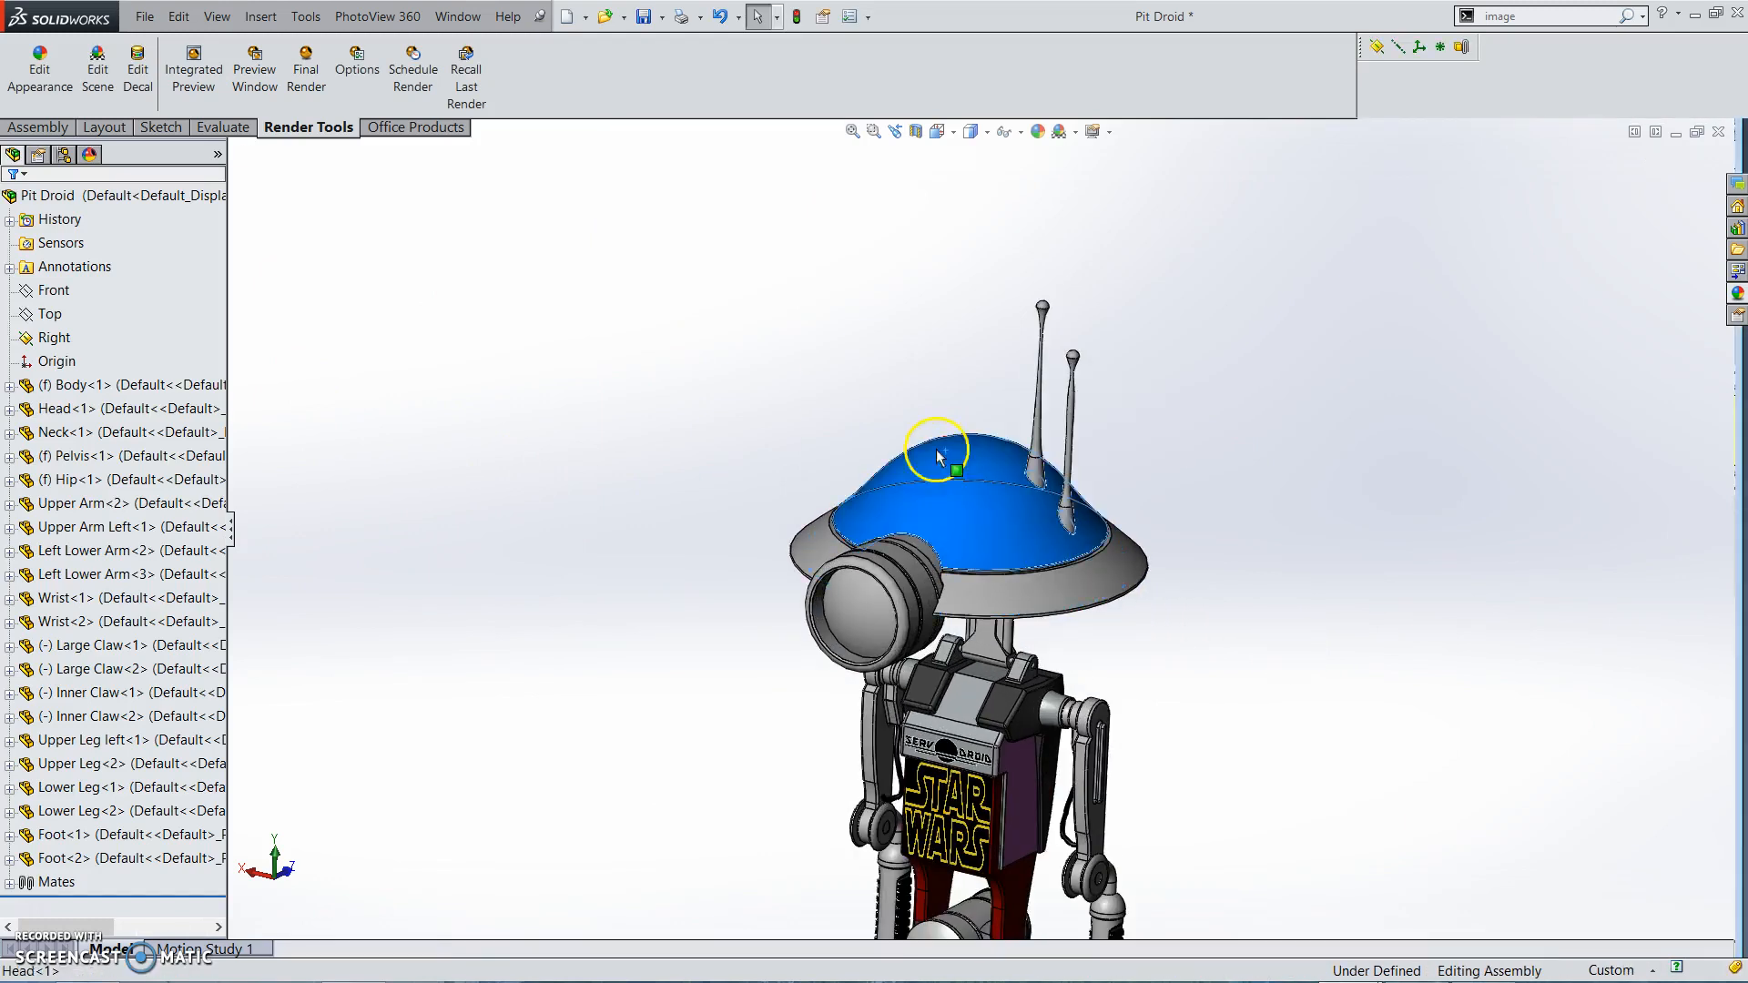
middle_click_drag(981, 581, 975, 616)
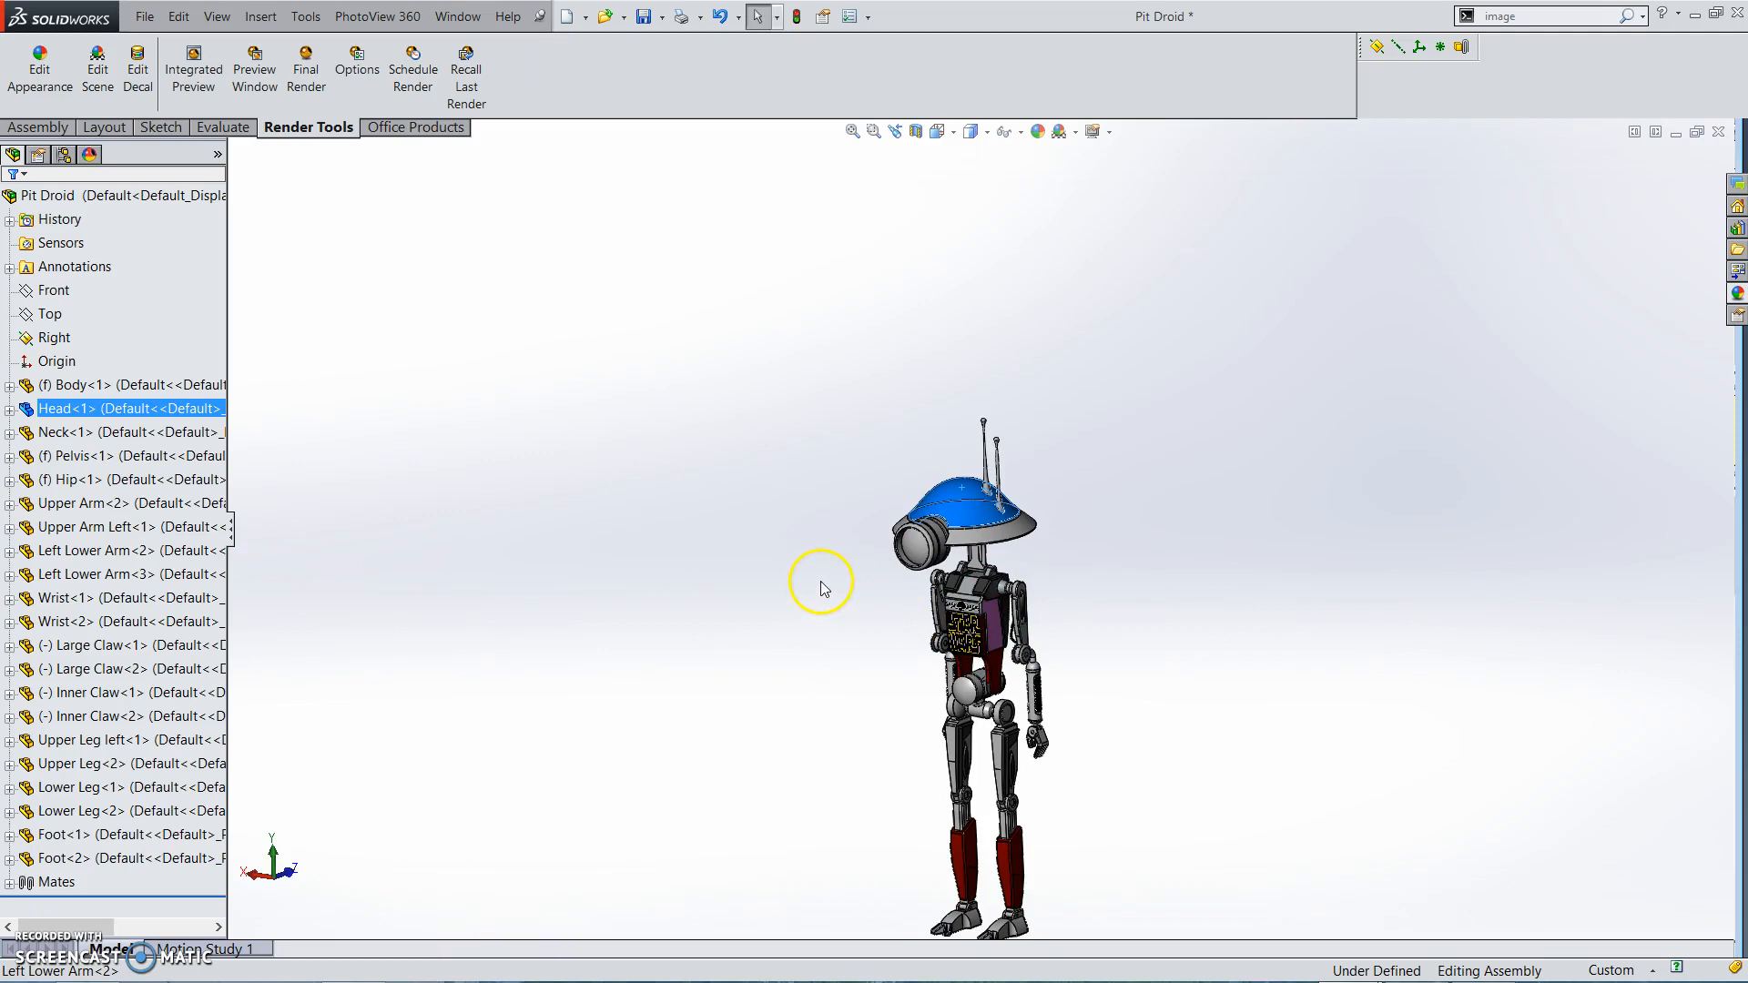
middle_click_drag(973, 616, 1046, 624)
left_click(872, 711)
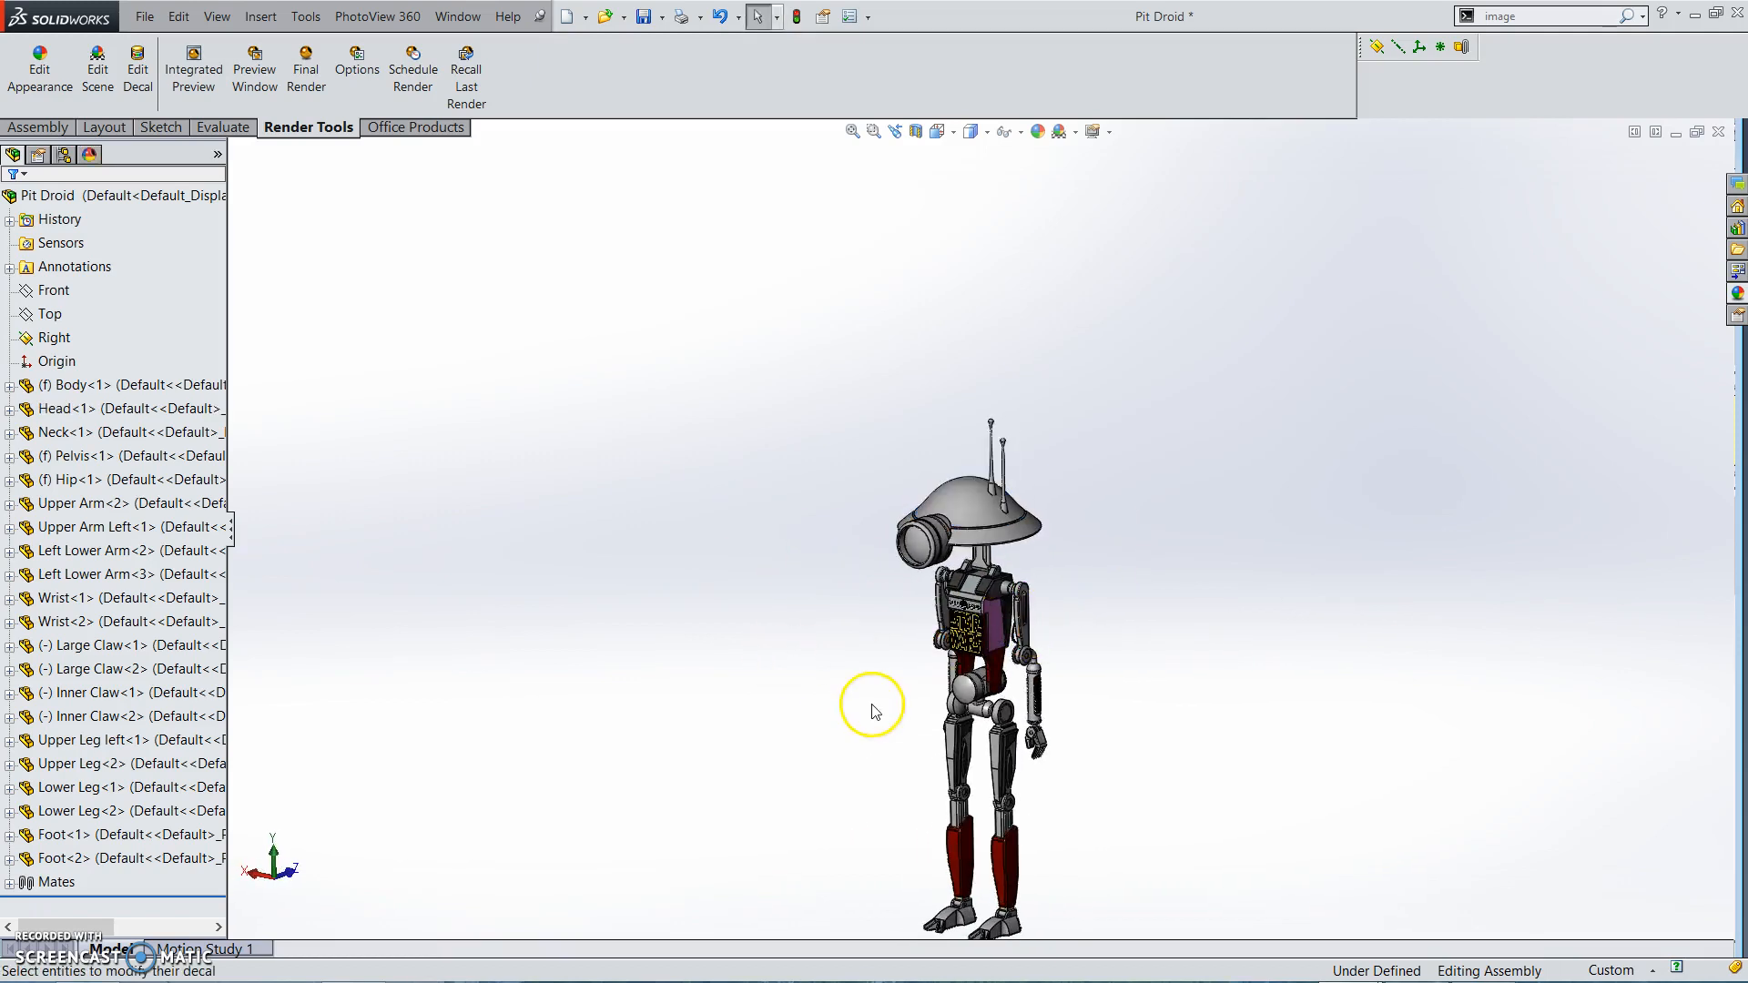
middle_click_drag(1081, 788, 1131, 774)
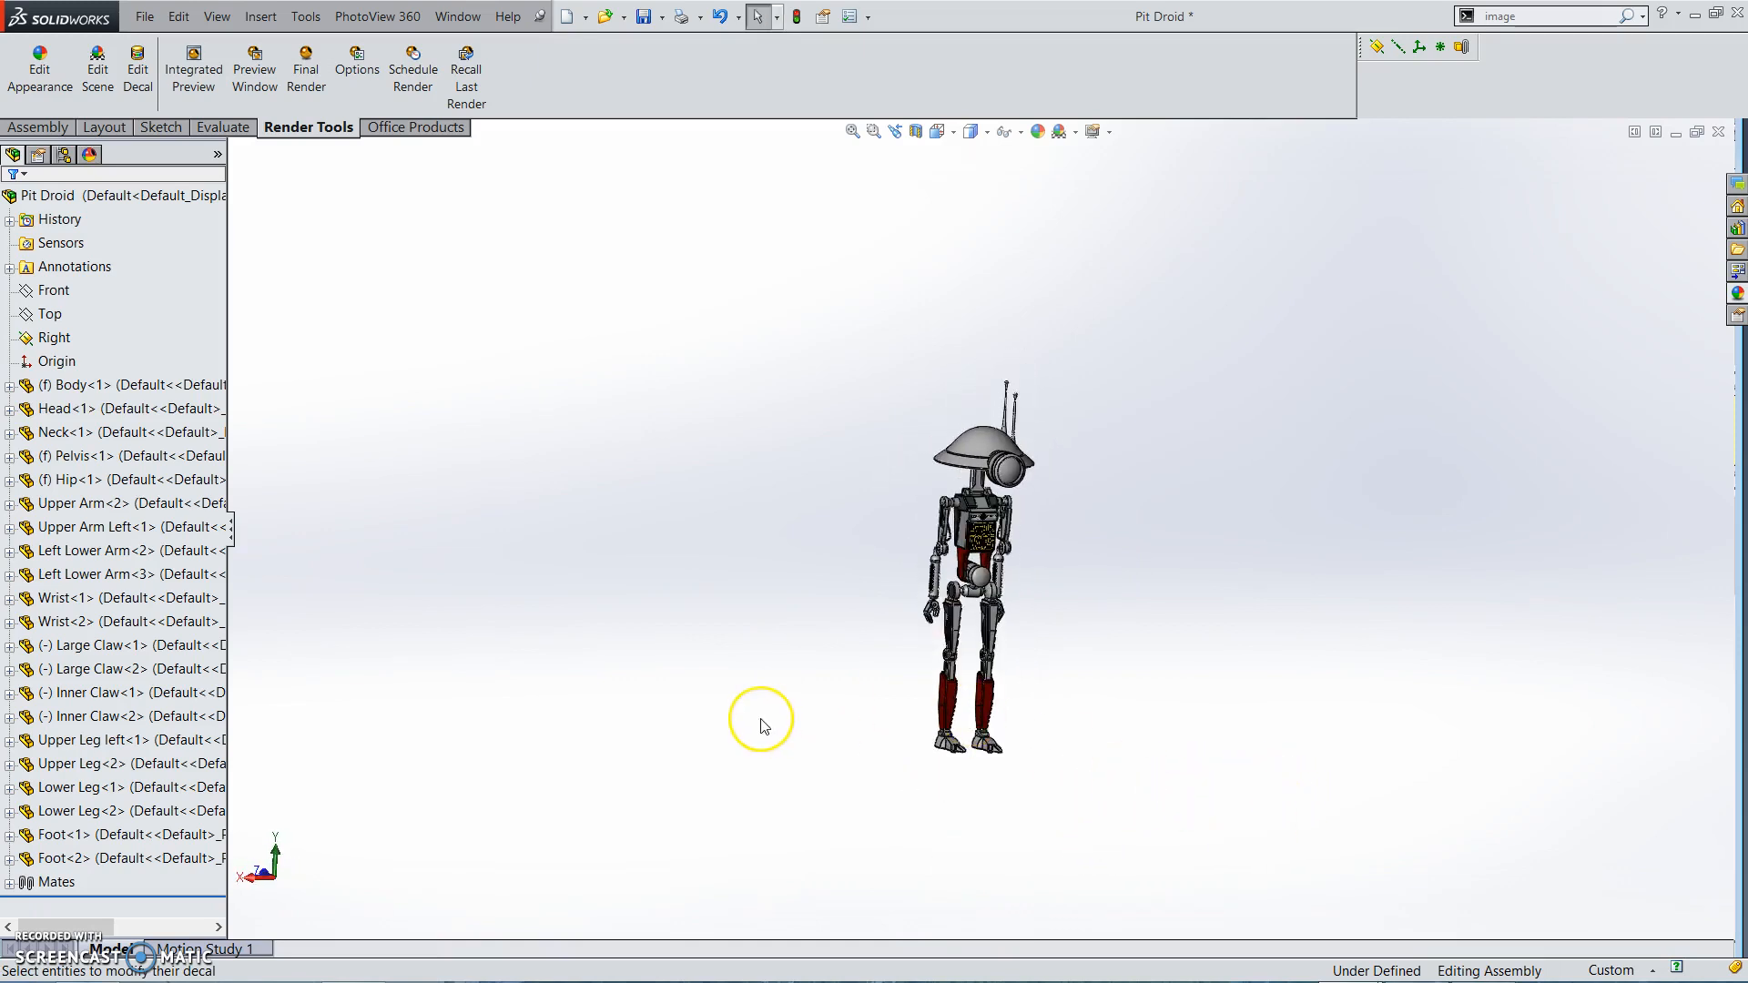
left_click(710, 700)
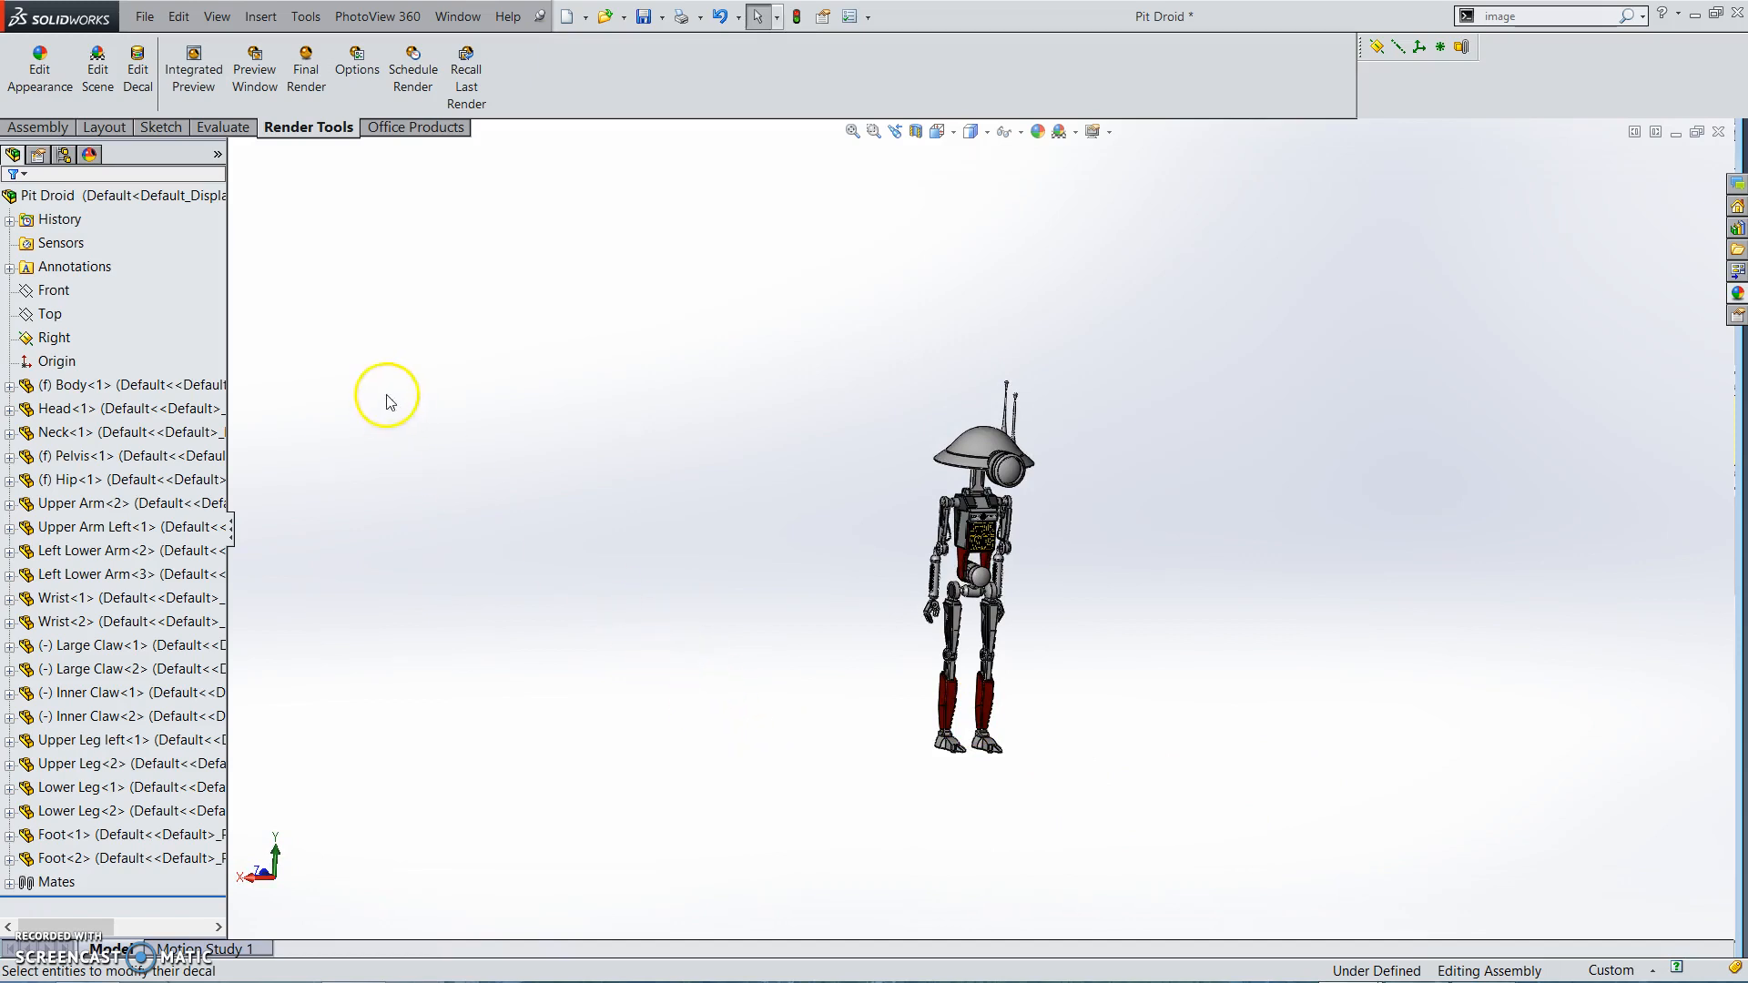